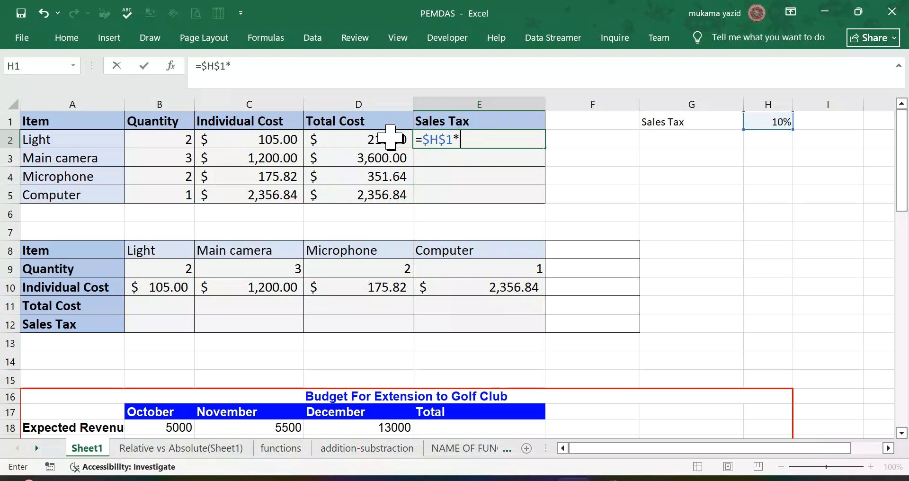
Step: Complete the Light sales tax formula in E2 as =$H$1*D2 and fill it down to E5
click(390, 137)
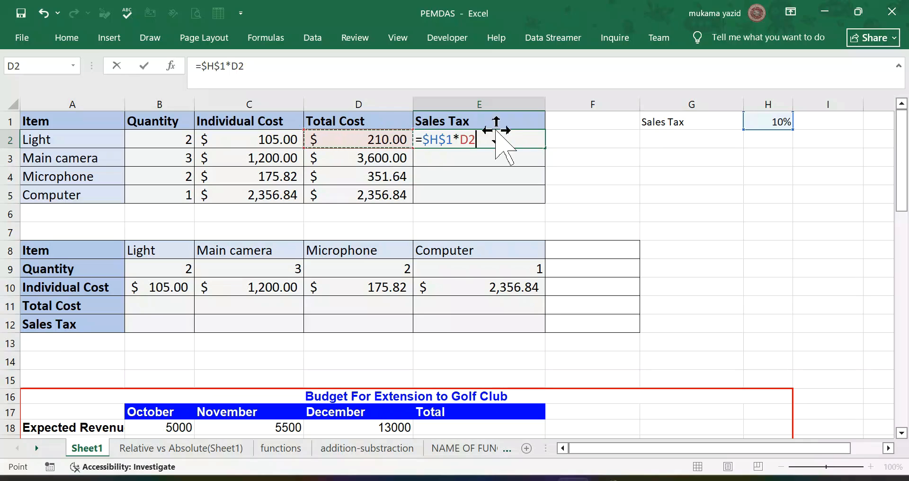
key(ctrl+Return)
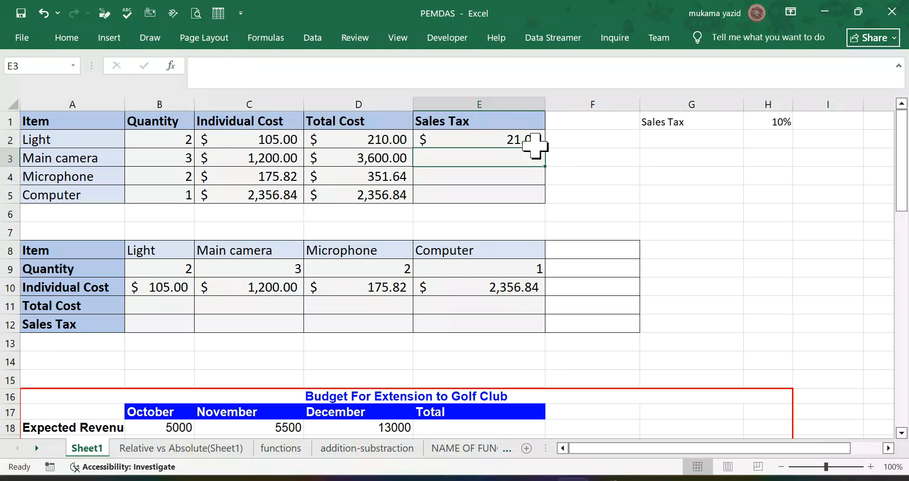
drag(544, 148, 563, 165)
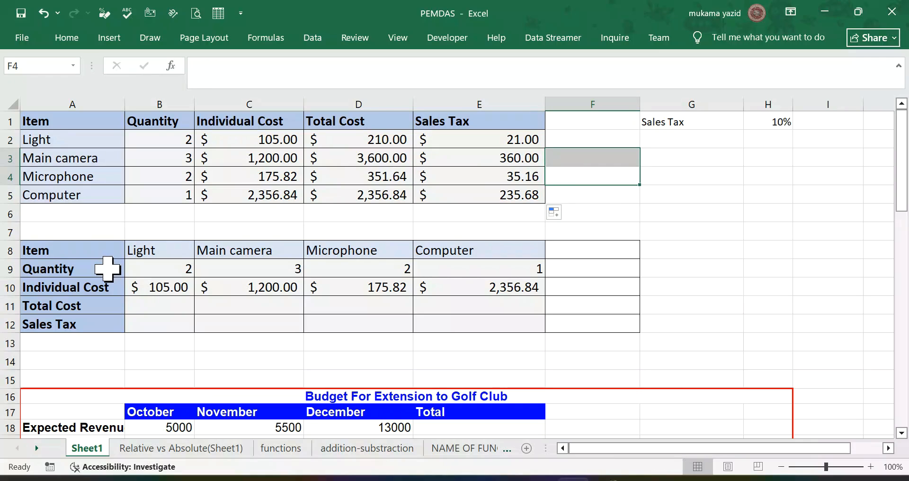
scroll(112, 262, down, 1)
scroll(112, 261, up, 1)
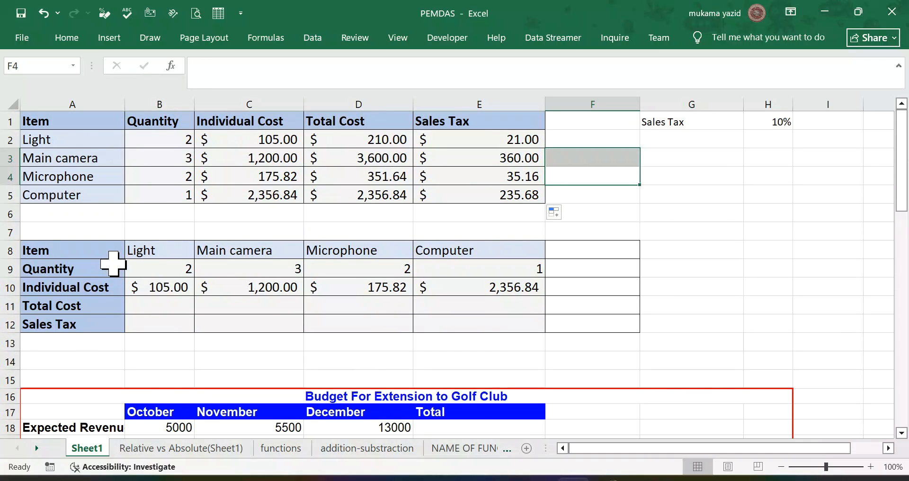
scroll(112, 263, down, 2)
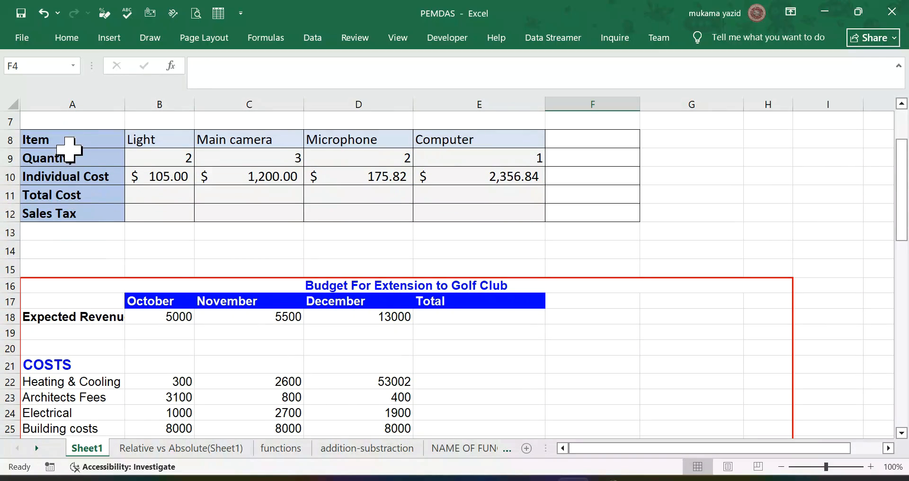
scroll(108, 141, up, 1)
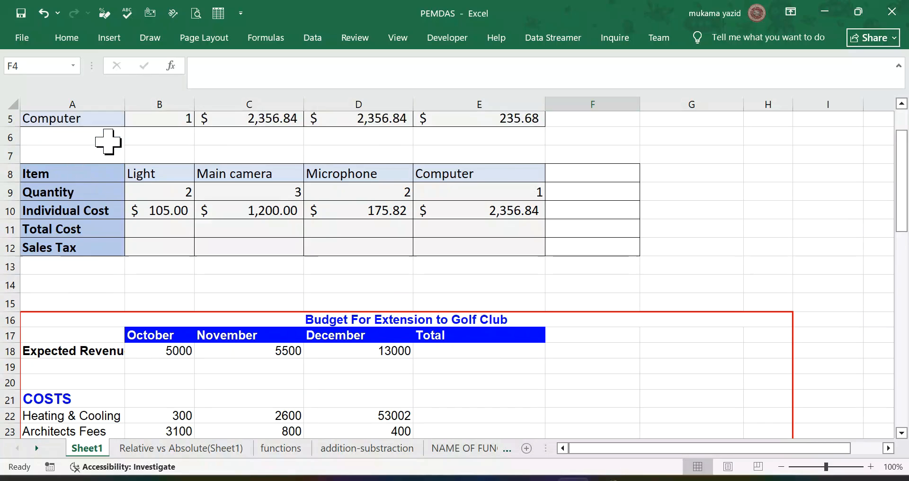
scroll(107, 141, up, 2)
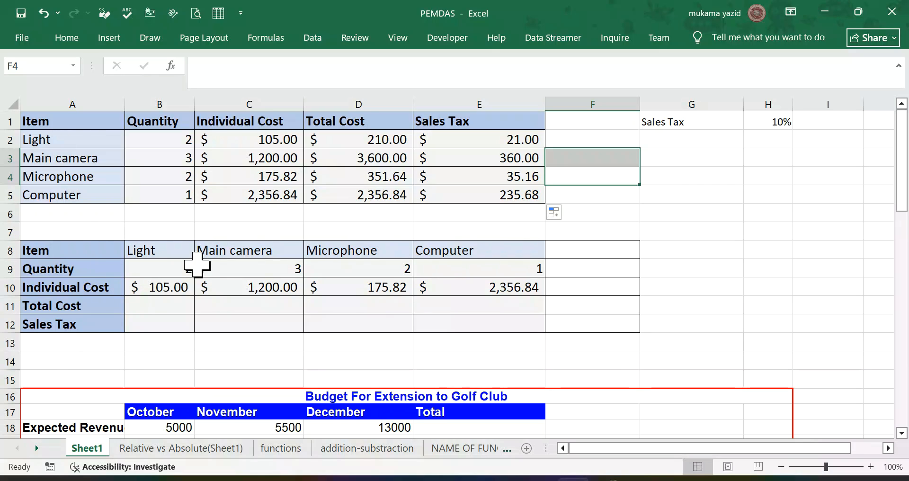
Step: Calculate the Light total cost in B11 with =B10*B9 and fill the formula across to E11
scroll(197, 264, down, 1)
click(151, 250)
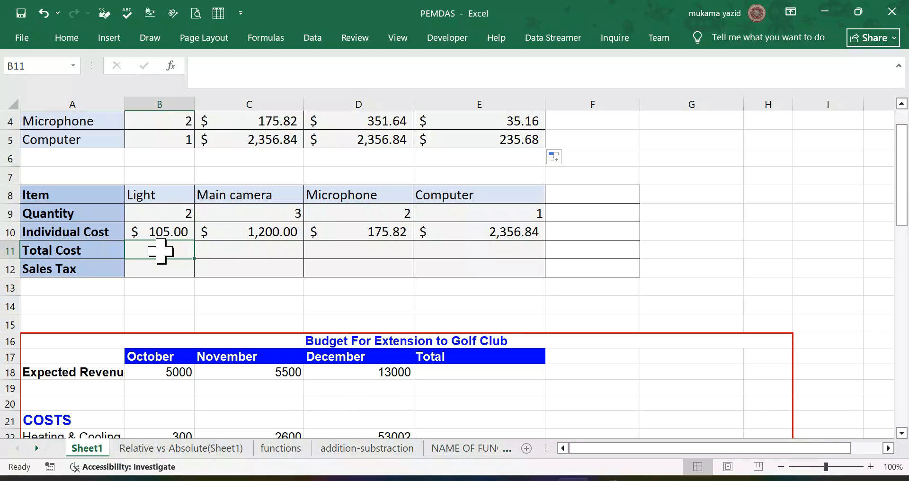
text(=)
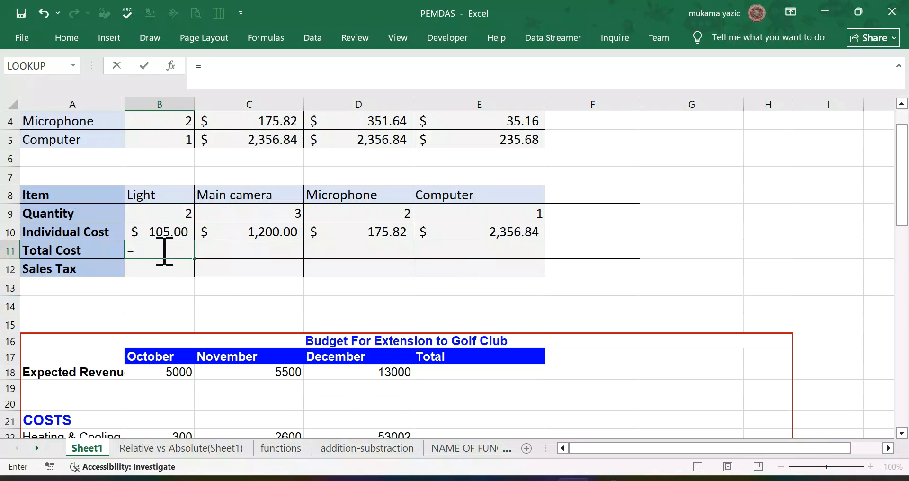
click(170, 235)
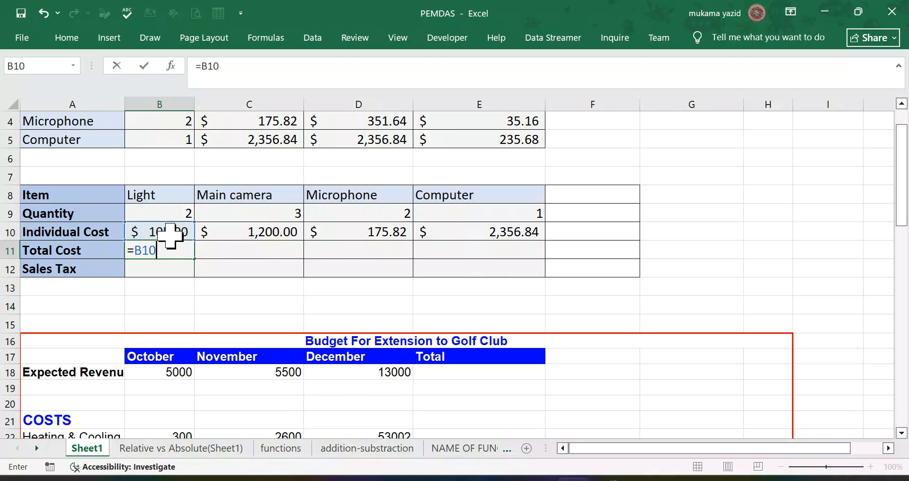
text(*)
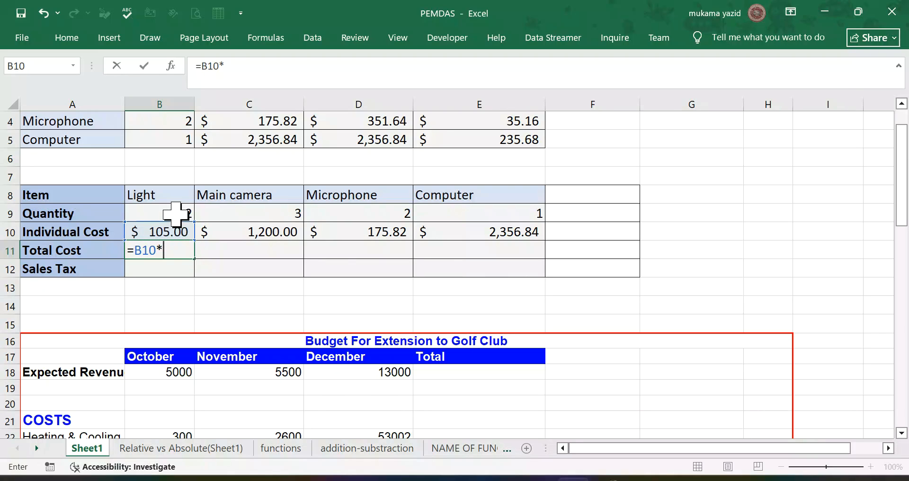
click(177, 214)
key(Return)
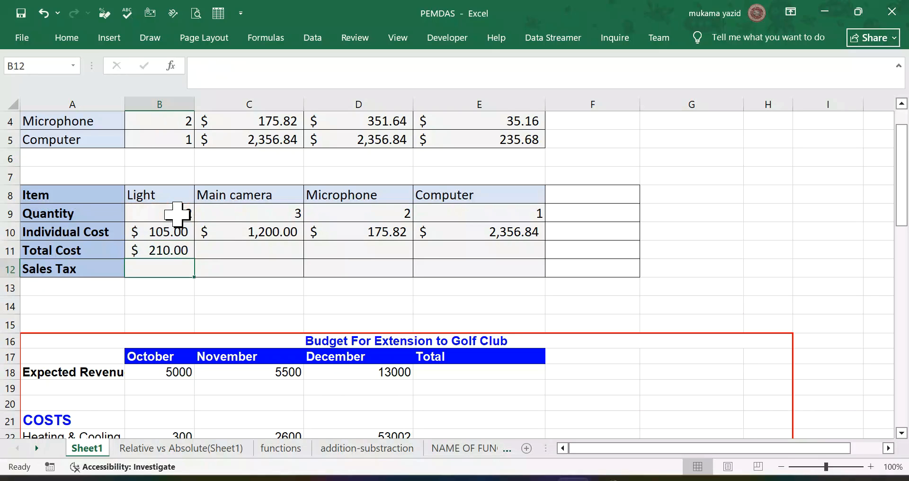
click(137, 251)
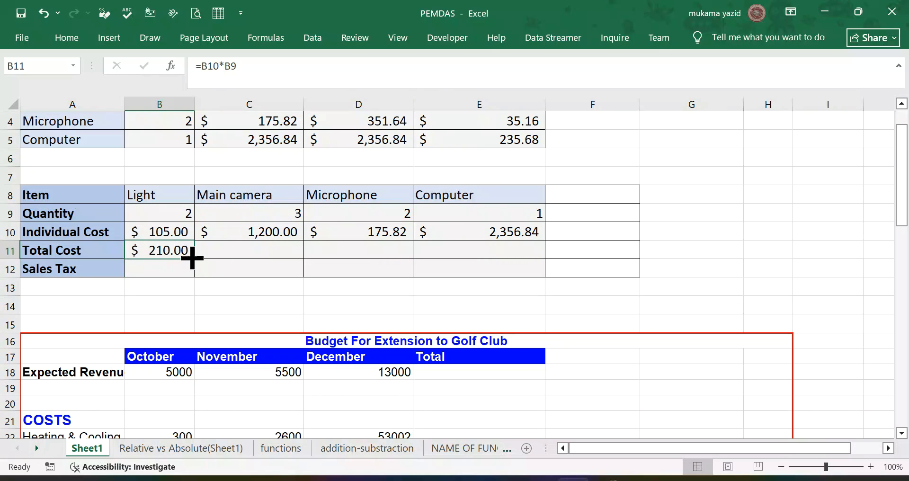
drag(193, 259, 528, 258)
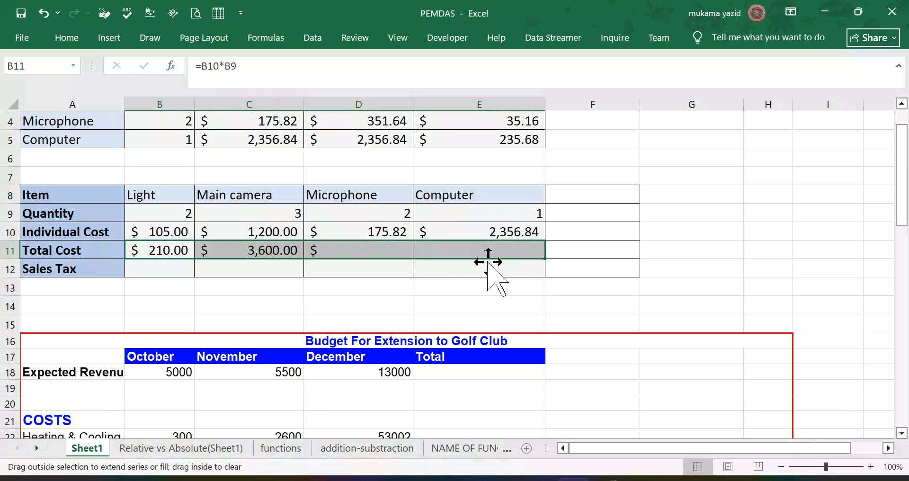
Step: Calculate the Light sales tax in B12 as =$H$1*B11, using an absolute reference to the tax rate
click(161, 268)
text(=)
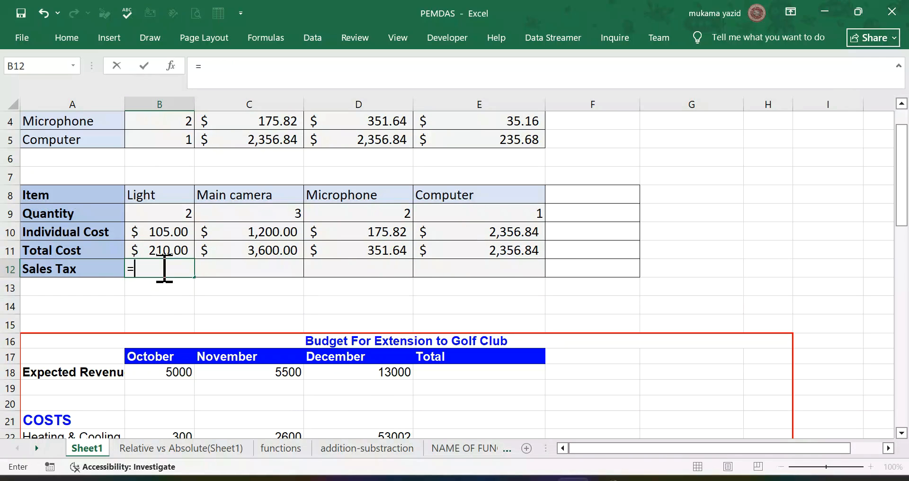
scroll(158, 266, down, 2)
scroll(158, 266, up, 2)
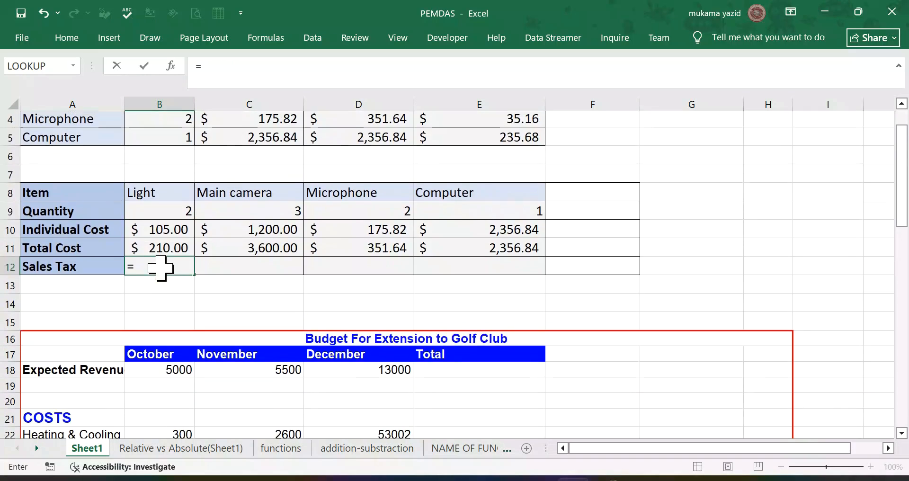
scroll(552, 227, up, 1)
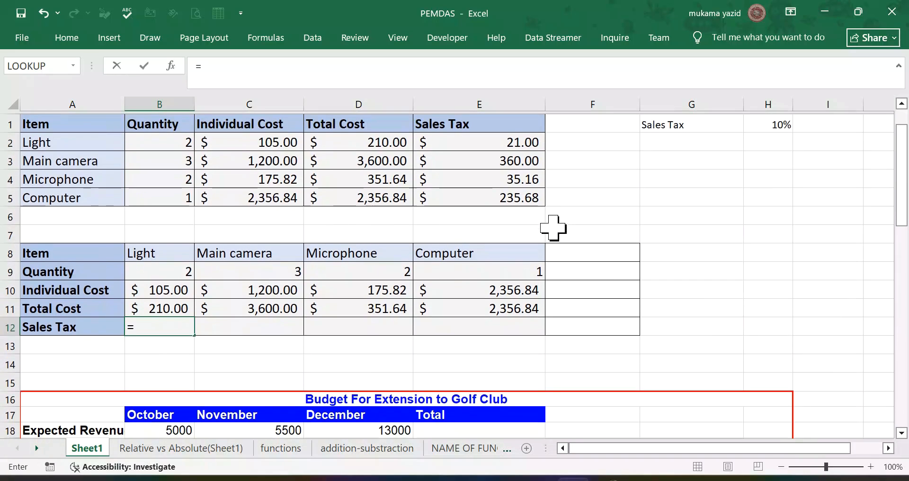
click(782, 128)
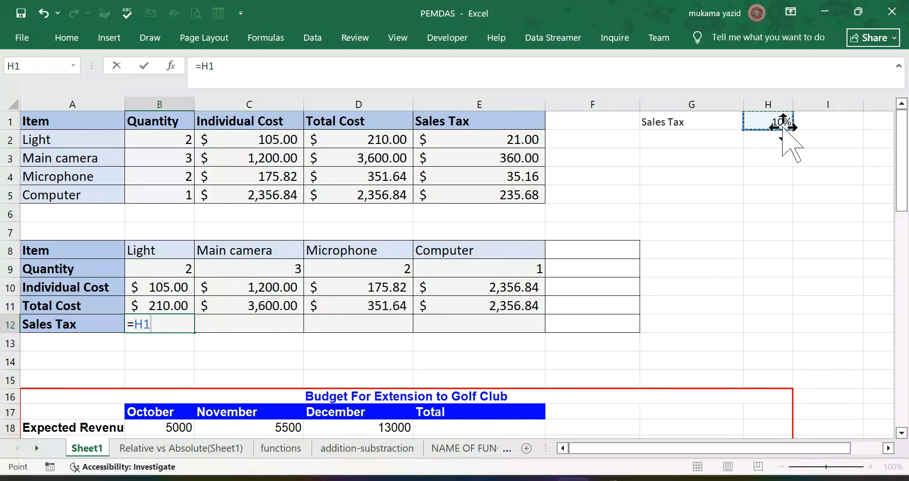
key(F4)
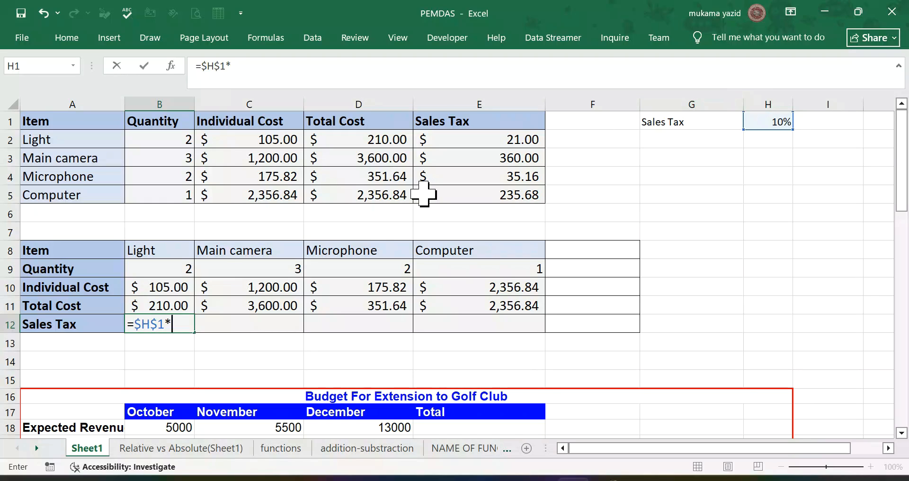
click(164, 306)
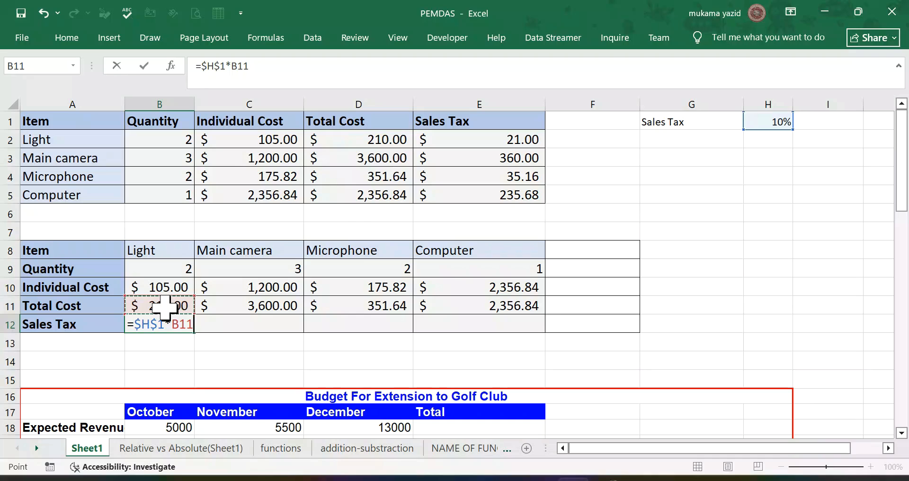
key(Return)
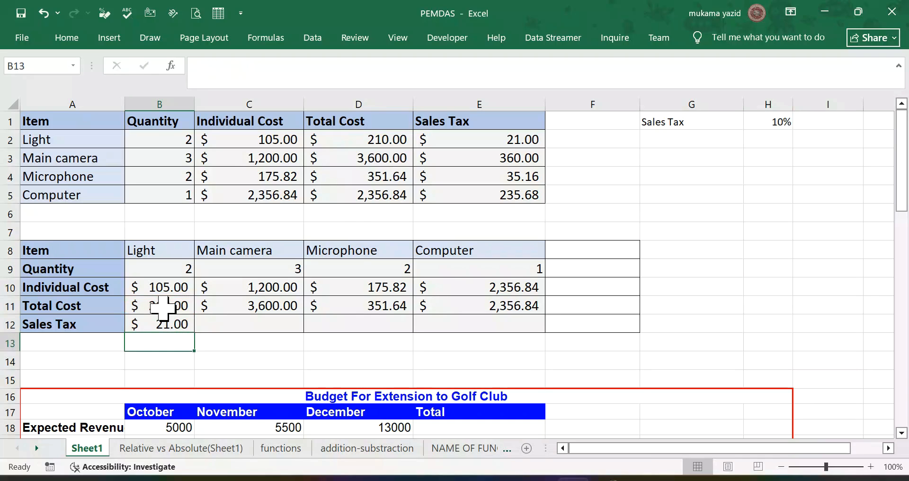
Step: Fill the sales tax formula from B12 across to E12 for the remaining items
click(159, 324)
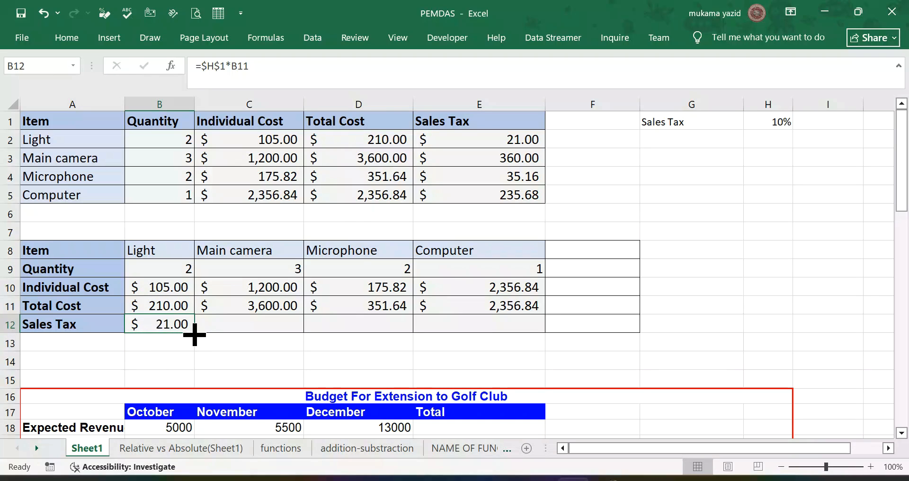
mouse_move(194, 330)
mouse_down()
mouse_move(227, 330)
mouse_move(199, 328)
mouse_up()
drag(344, 362, 518, 361)
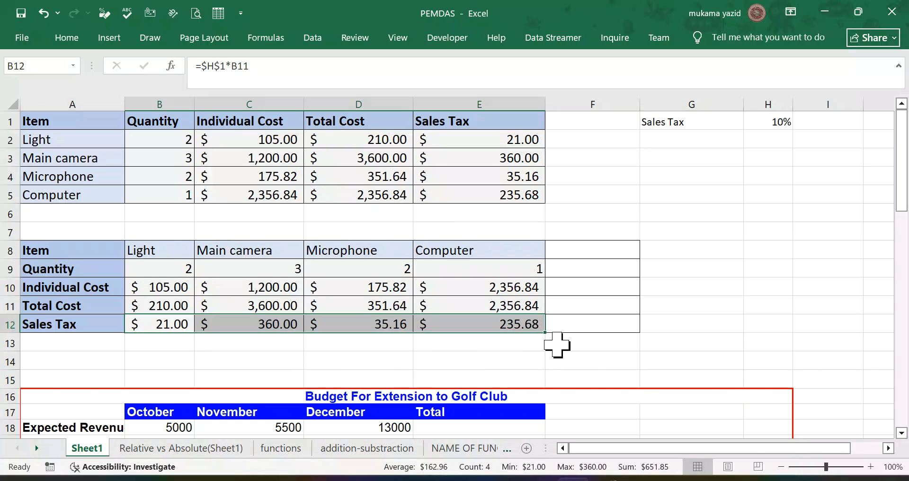
Step: Examine the Budget For Extension to Golf Club table, including its monthly revenue, cost items and the empty total and average rows
scroll(557, 345, down, 4)
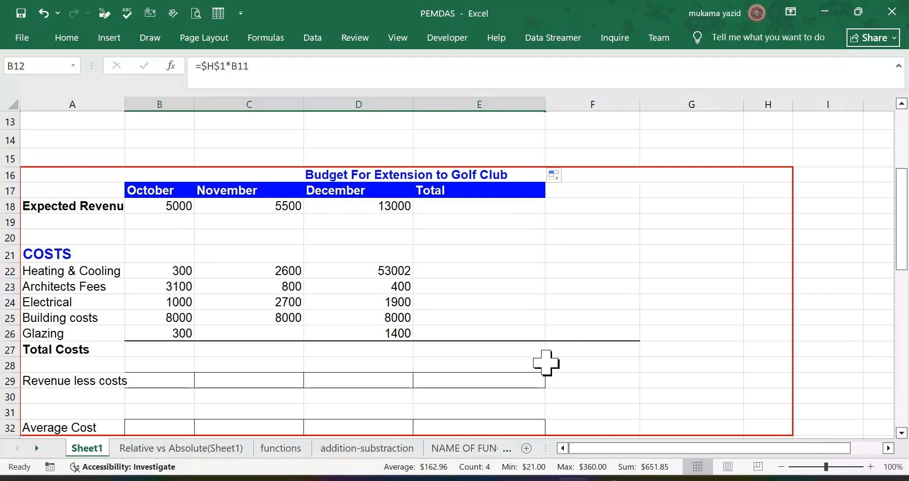
scroll(544, 354, up, 4)
scroll(542, 351, down, 4)
scroll(408, 337, up, 2)
scroll(407, 336, down, 2)
scroll(392, 335, down, 2)
scroll(391, 335, up, 2)
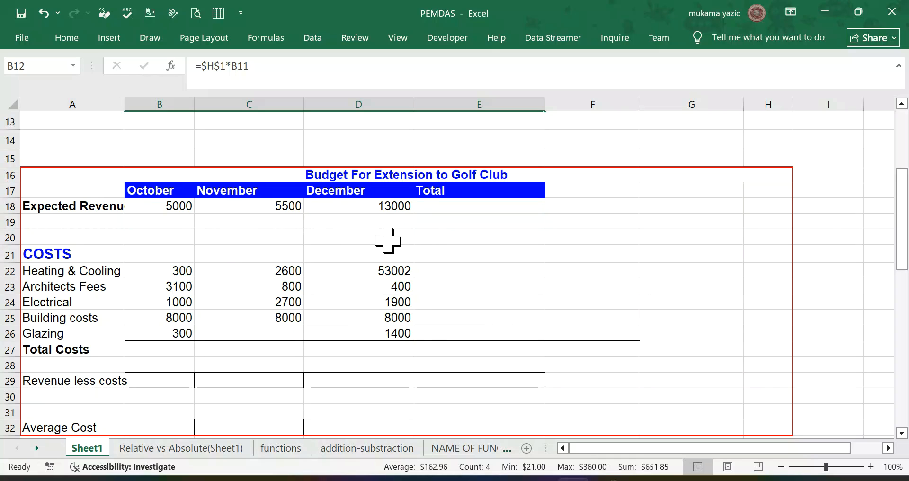
scroll(86, 288, down, 1)
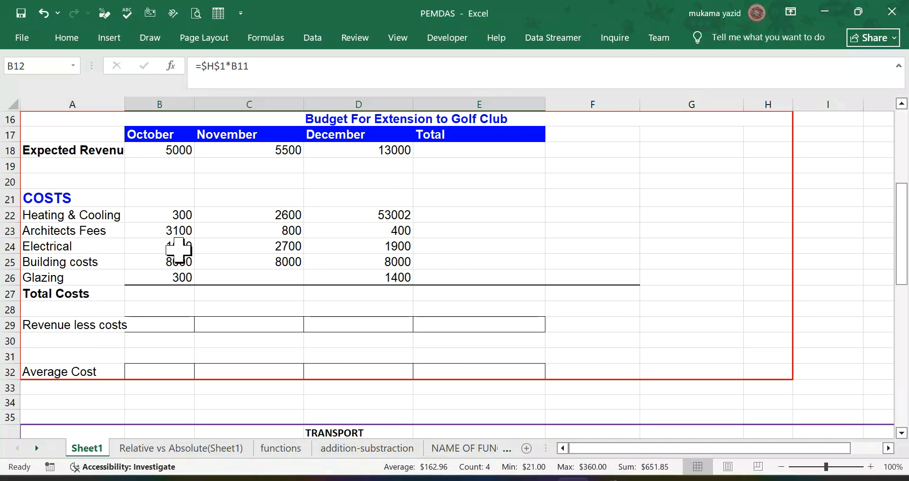
scroll(198, 273, up, 1)
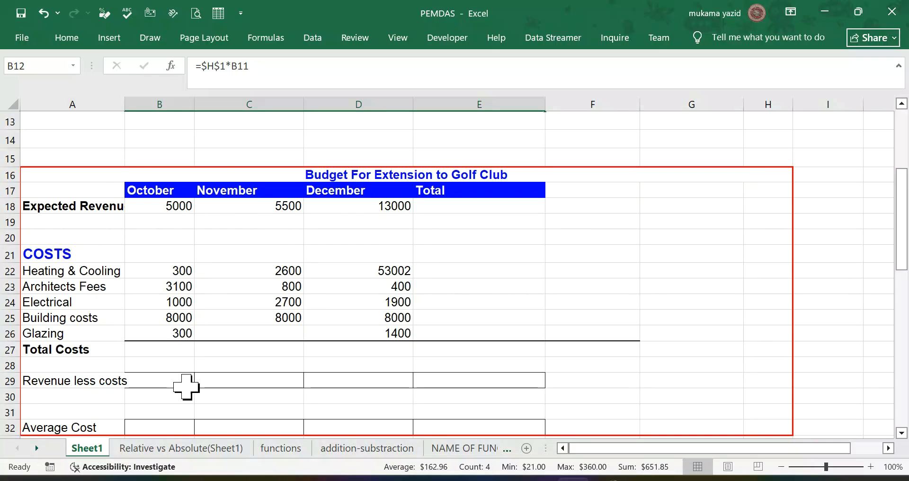
scroll(185, 386, down, 1)
scroll(186, 386, down, 1)
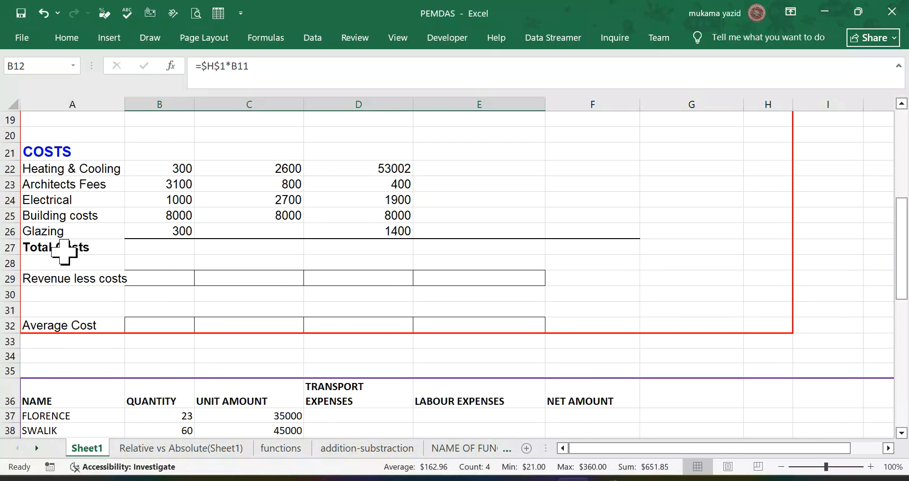
Step: Total the October costs in B27 with AutoSum over B22:B26
click(154, 248)
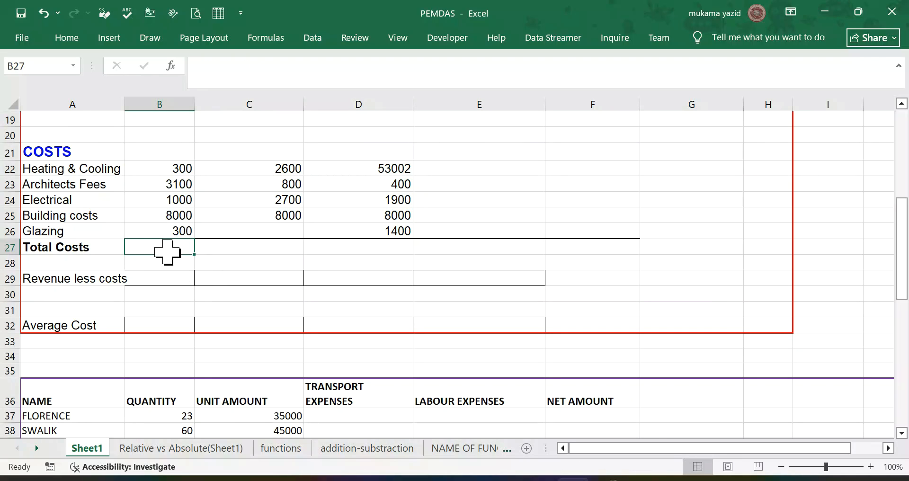
click(67, 38)
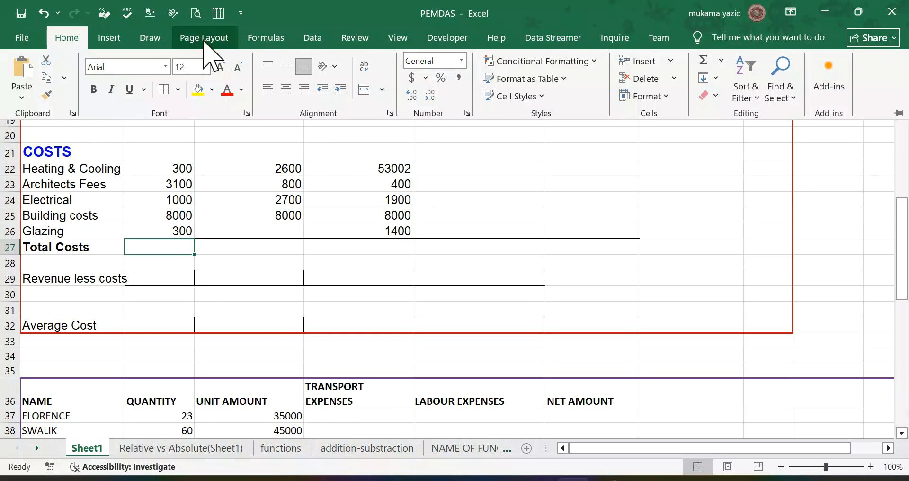
click(266, 39)
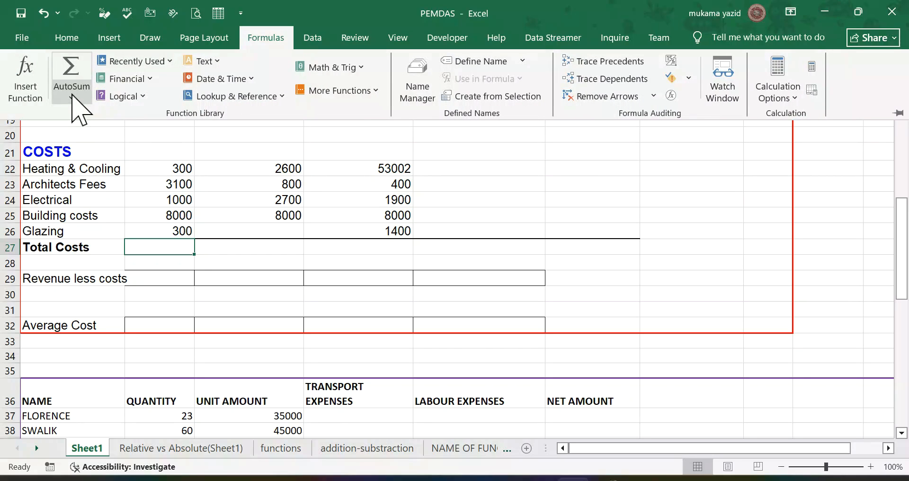
click(72, 98)
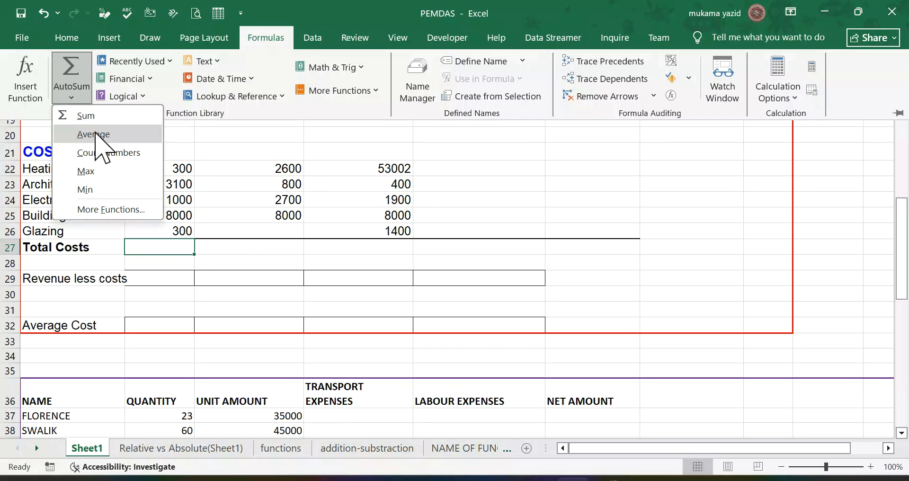
click(96, 119)
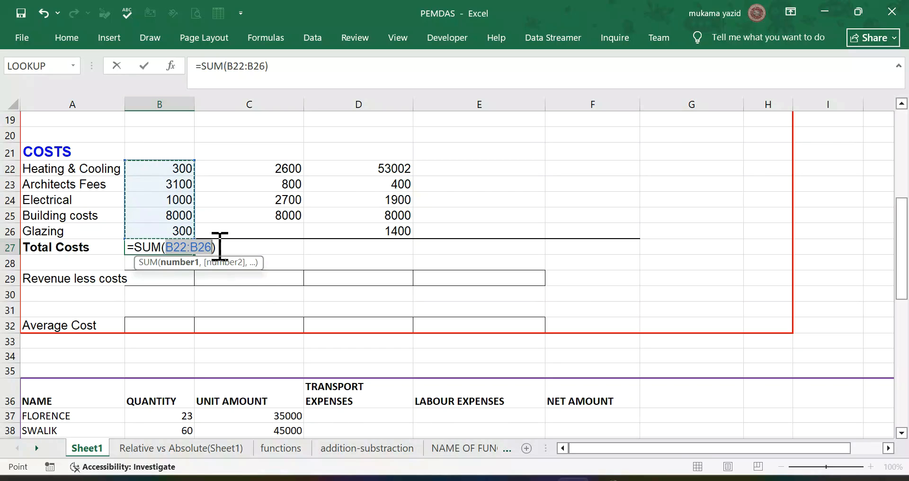
key(Return)
Step: Fill the Total Costs formula from B27 across to D27 for November and December
click(178, 246)
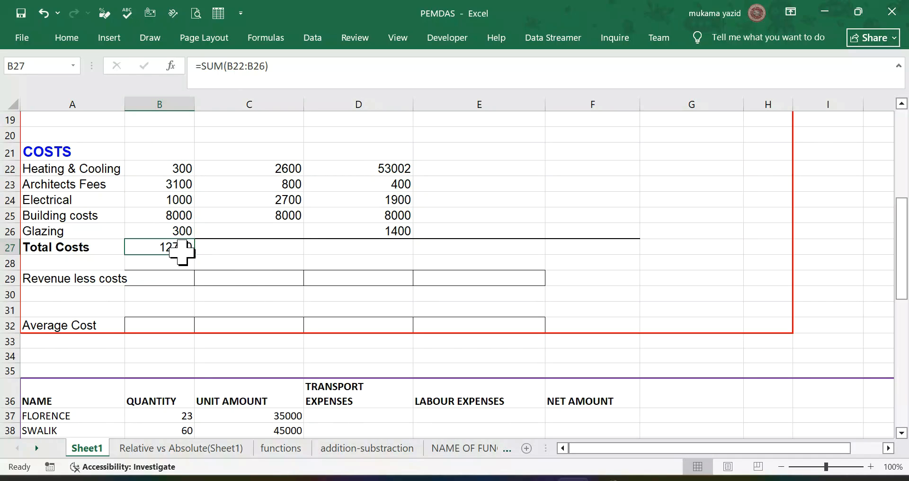
drag(194, 255, 450, 254)
scroll(479, 243, up, 1)
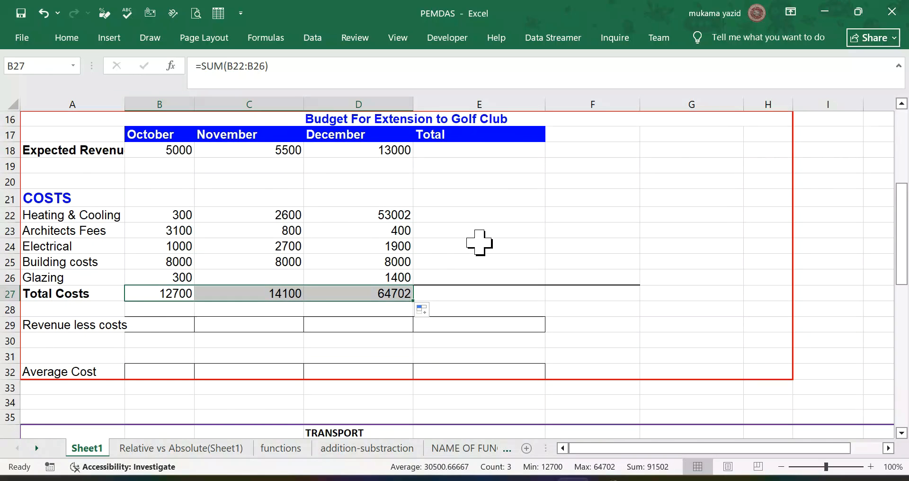
Step: Enter a MIN formula over B22:B26 in the October Revenue less costs cell B29 and fill it across to D29
scroll(479, 243, up, 2)
scroll(479, 243, down, 3)
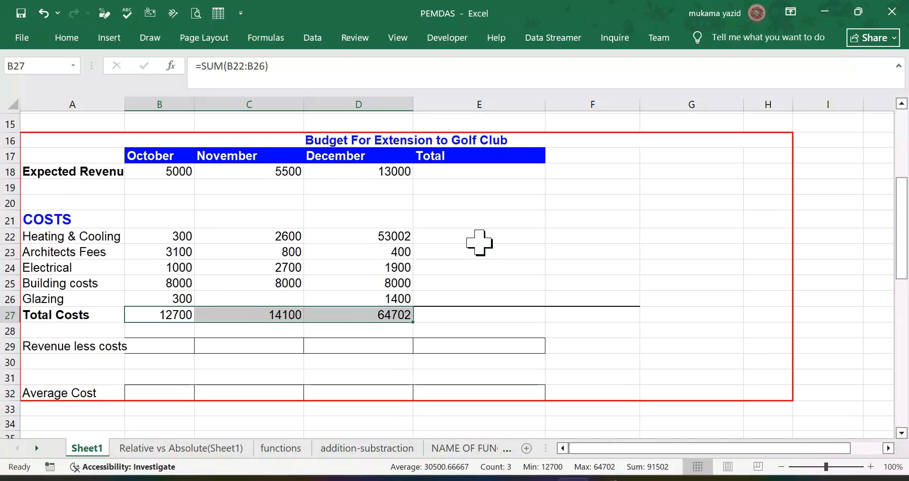
click(153, 284)
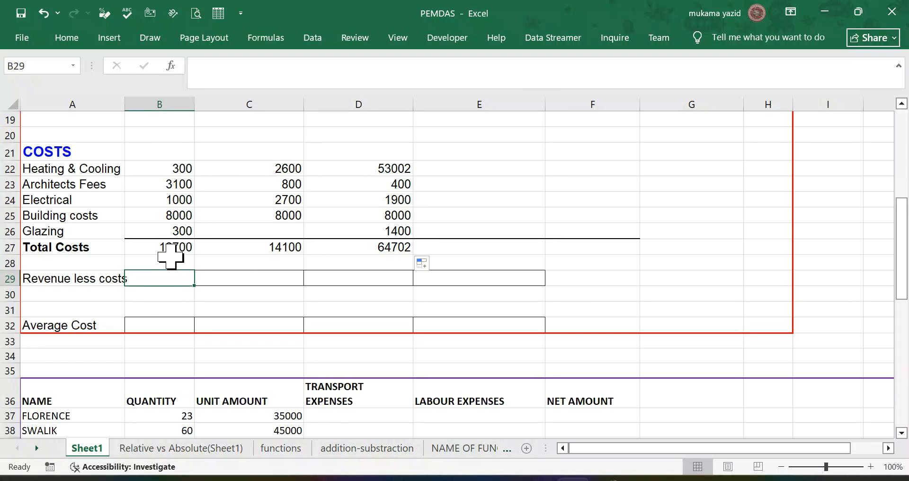
click(69, 39)
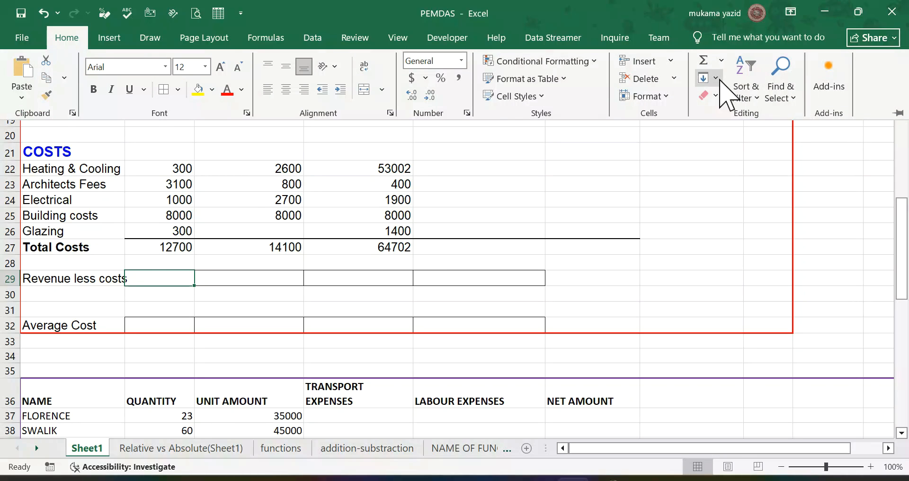
click(721, 61)
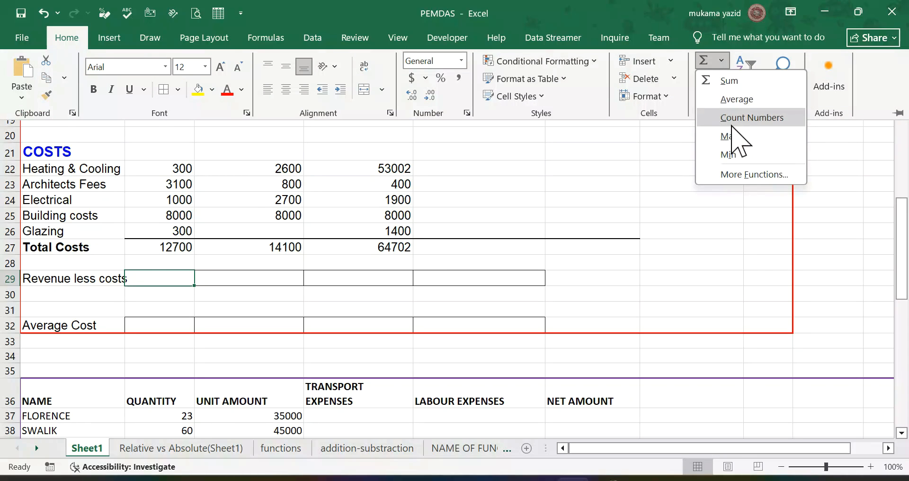
click(737, 156)
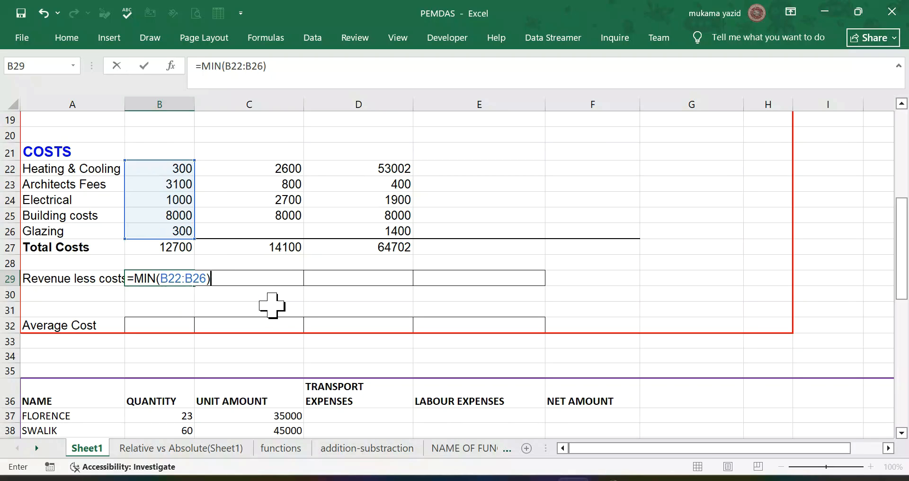
key(Return)
click(185, 280)
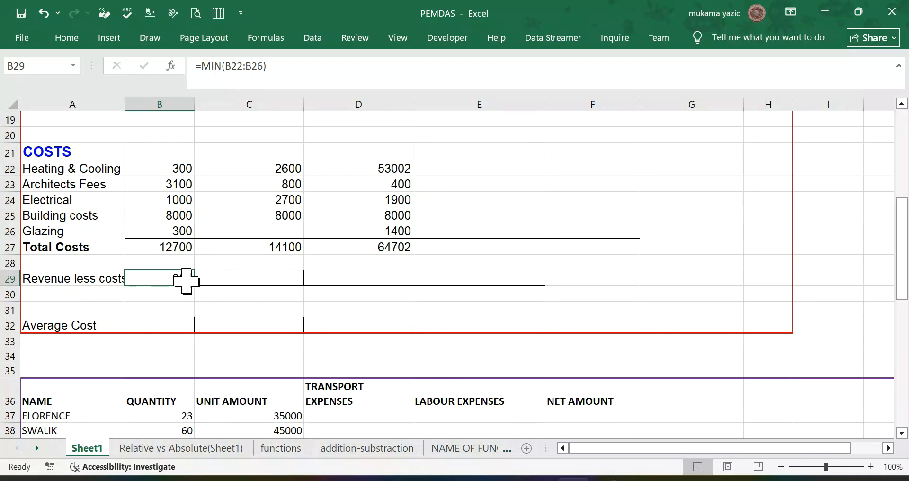
drag(195, 286, 419, 296)
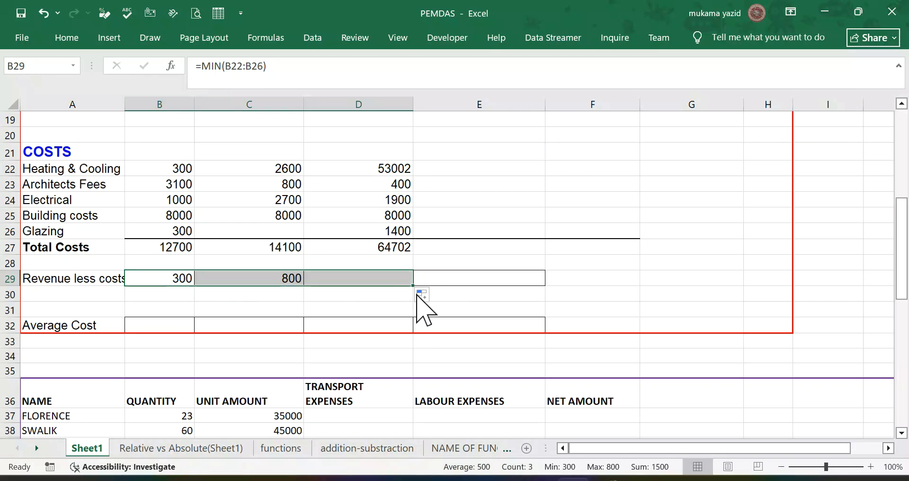
Step: Calculate the October Average Cost in B32 with the AVERAGE function over the cost items B22:B26
click(153, 326)
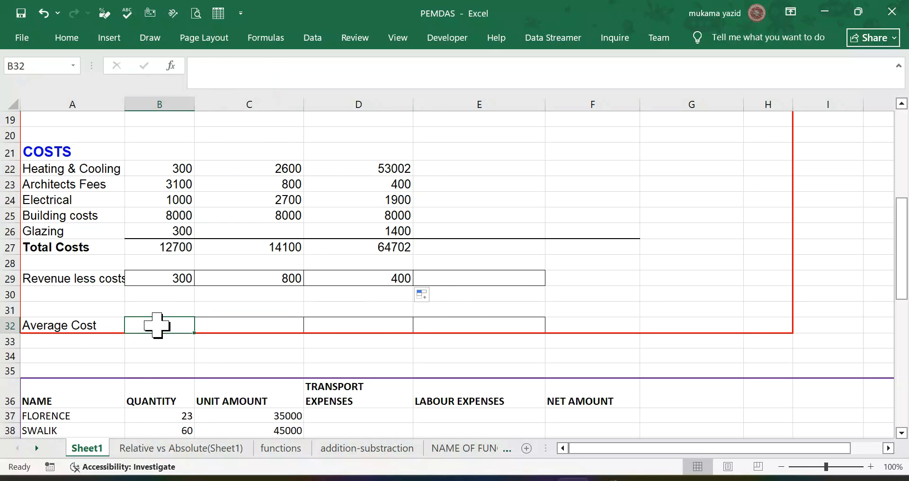
click(68, 37)
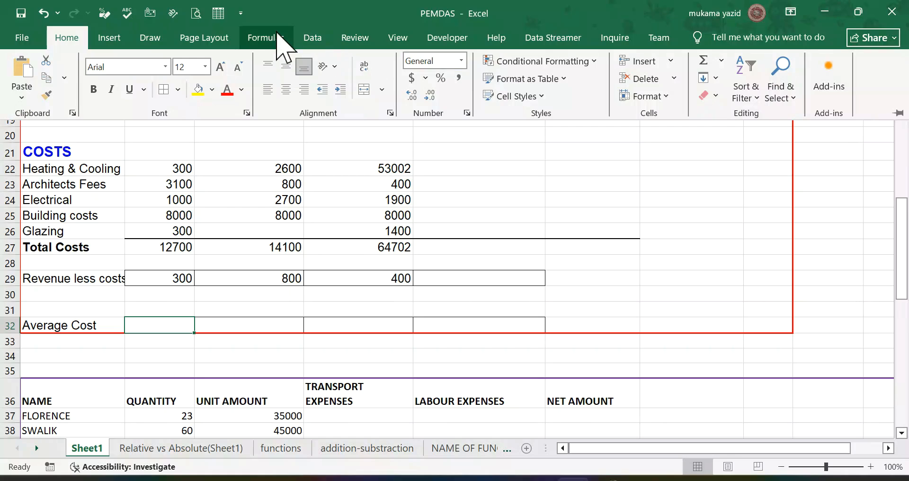
click(273, 42)
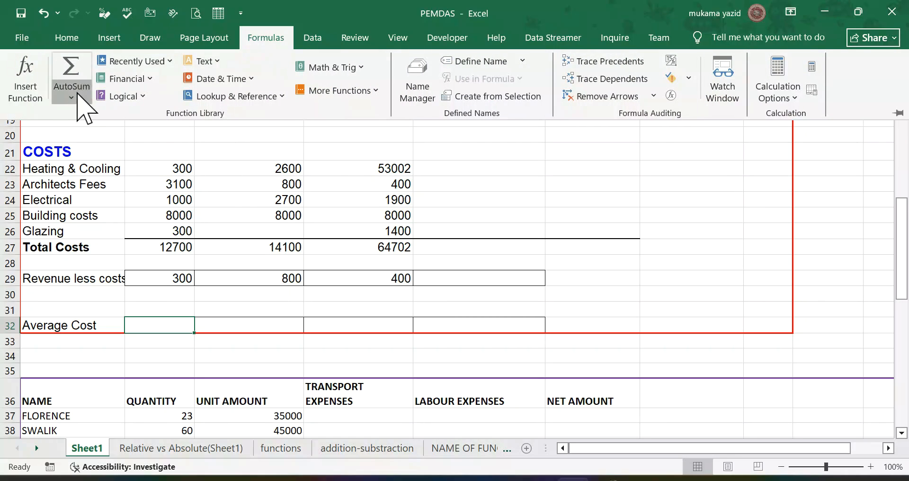
click(77, 94)
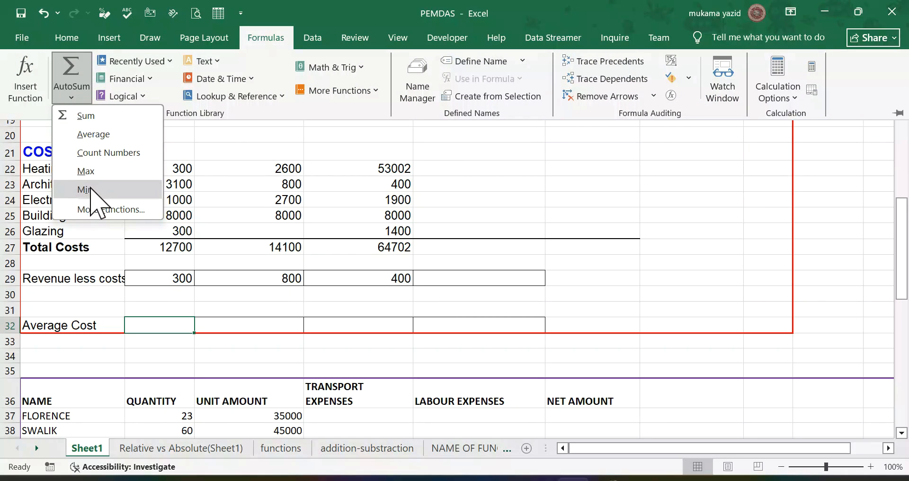
click(111, 135)
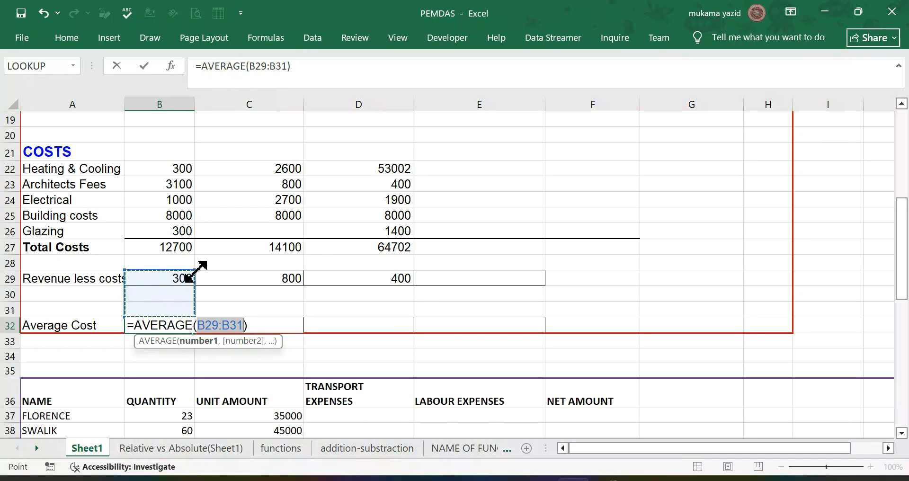
drag(196, 272, 210, 165)
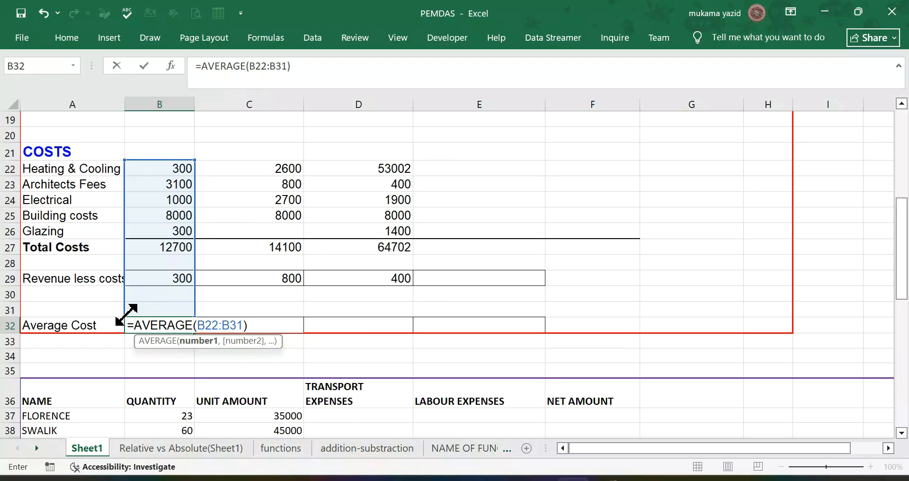
drag(128, 310, 135, 234)
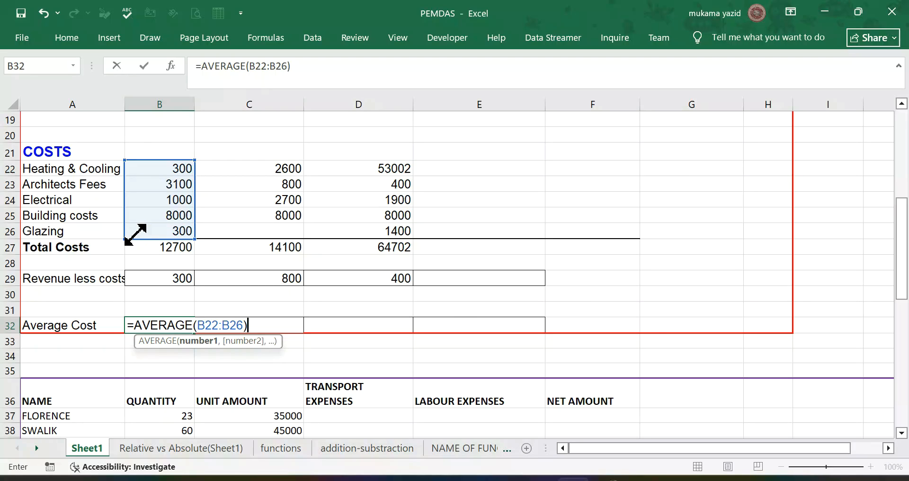
drag(136, 233, 135, 234)
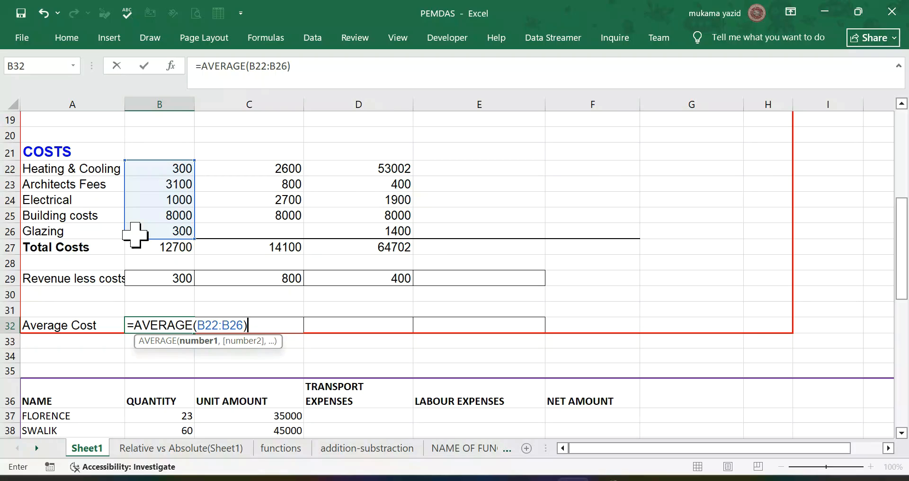
key(Return)
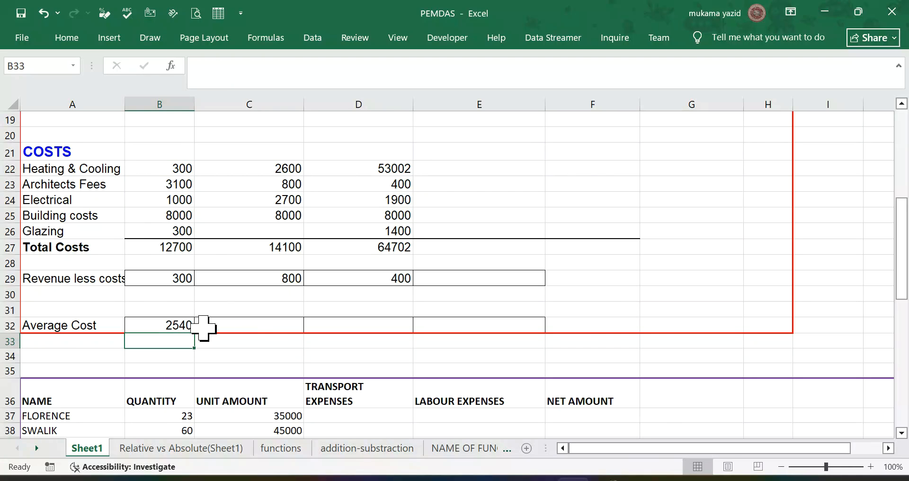
Step: Fill the Average Cost formula from B32 across to D32 for November and December
click(178, 321)
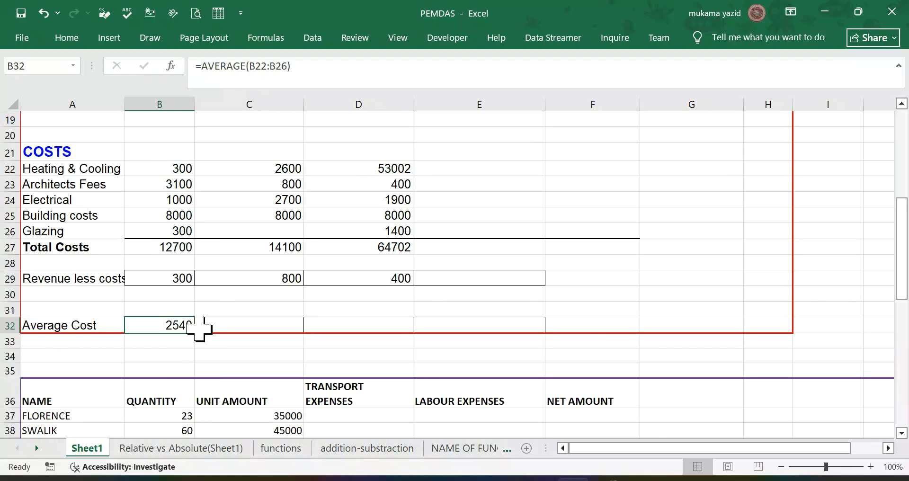
drag(194, 333, 304, 333)
drag(414, 333, 414, 333)
Step: Total the Expected Revenue row in E18 with a SUM over B18:D18
scroll(291, 361, down, 2)
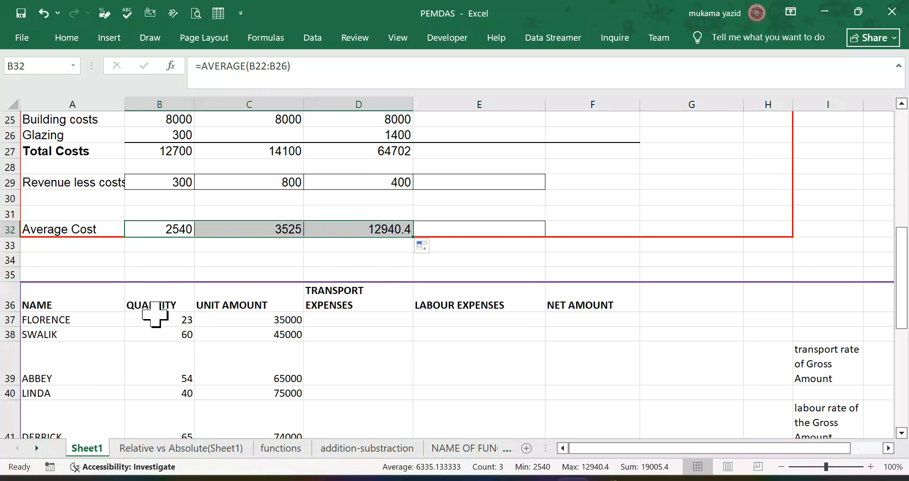
scroll(158, 313, up, 4)
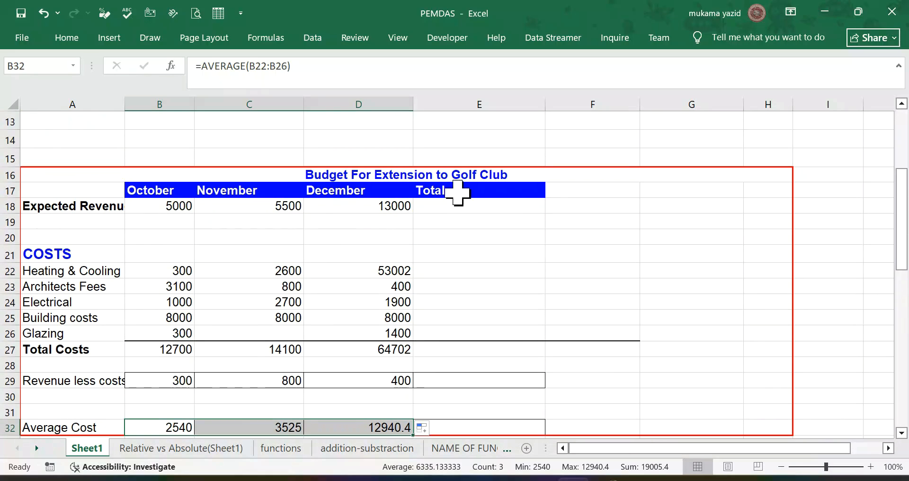
click(95, 208)
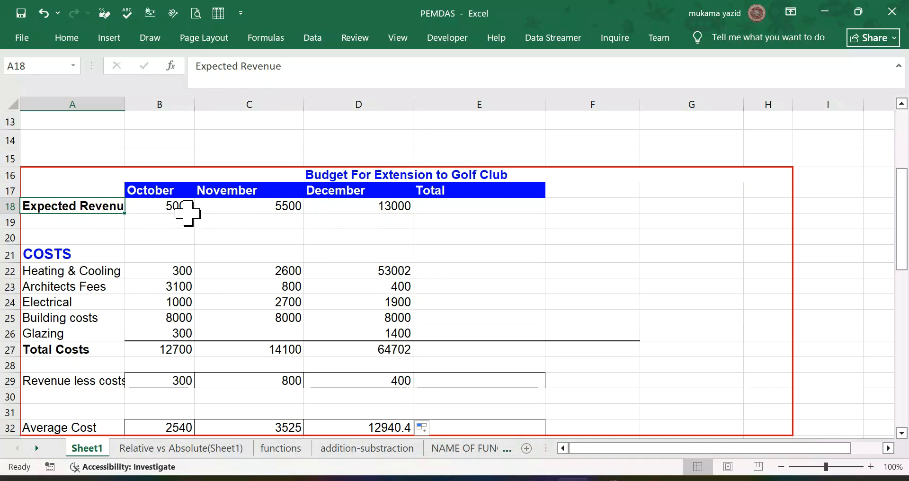
click(435, 210)
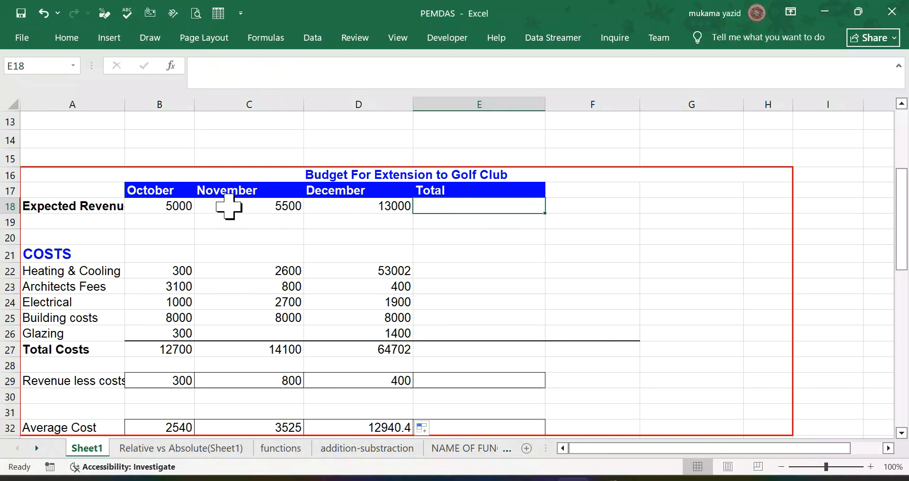
click(67, 39)
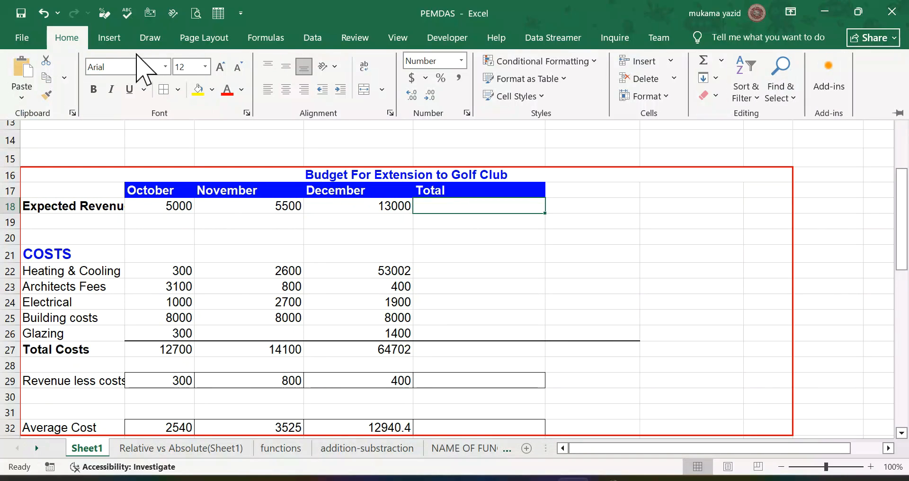
click(720, 60)
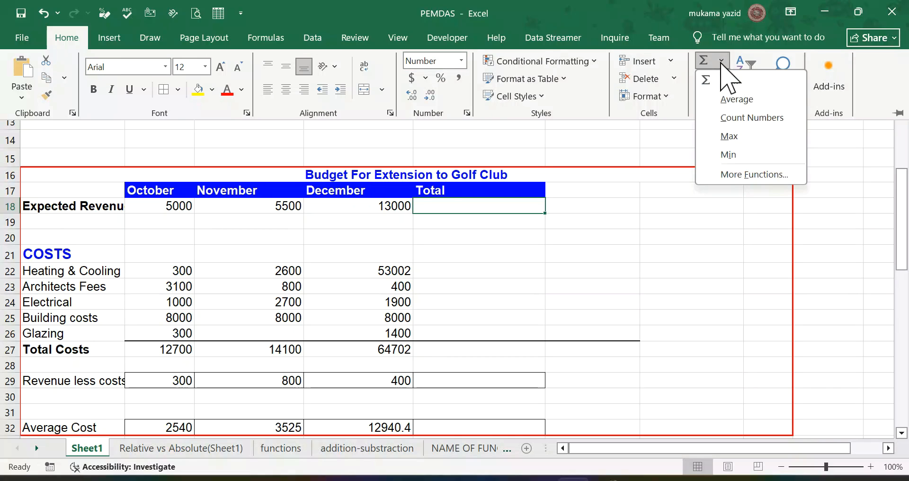
click(727, 81)
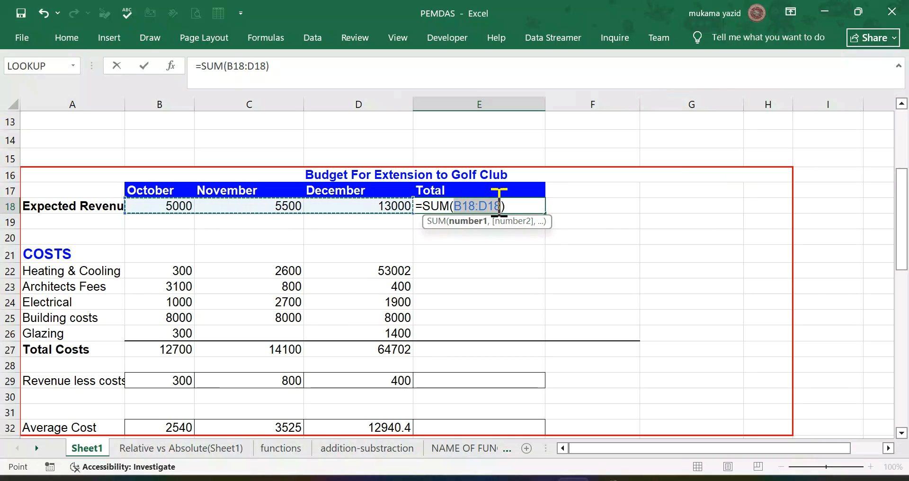
key(Return)
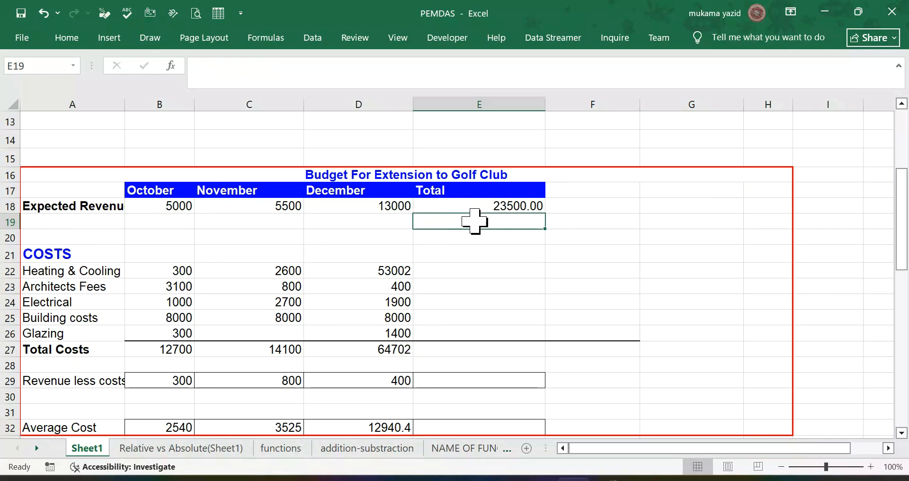
Step: Examine the expenses table starting in row 36, including its quantity, unit amount and empty expense columns and the transport and labour rates
scroll(480, 294, down, 3)
scroll(481, 294, up, 3)
scroll(482, 292, down, 1)
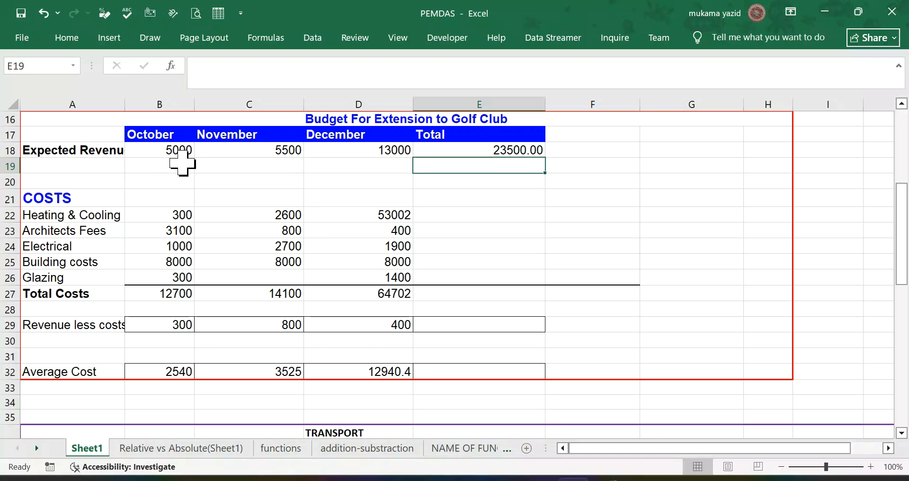
scroll(497, 317, down, 3)
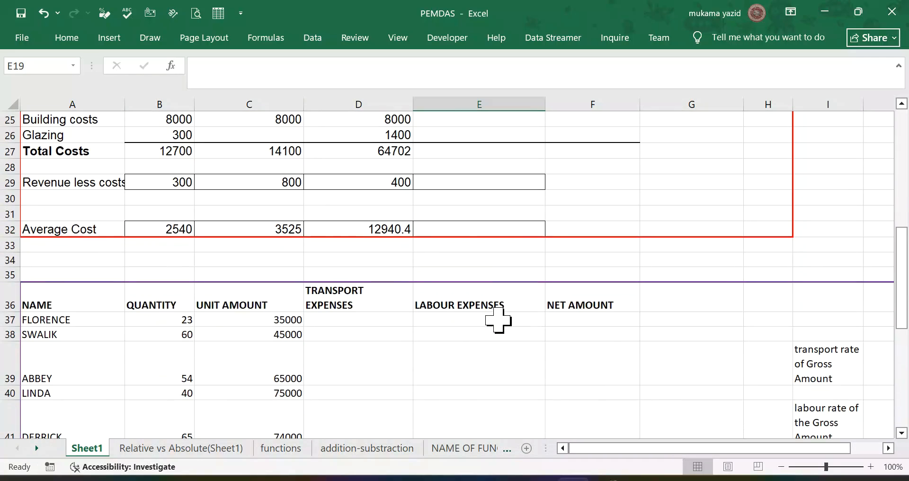
scroll(498, 321, down, 3)
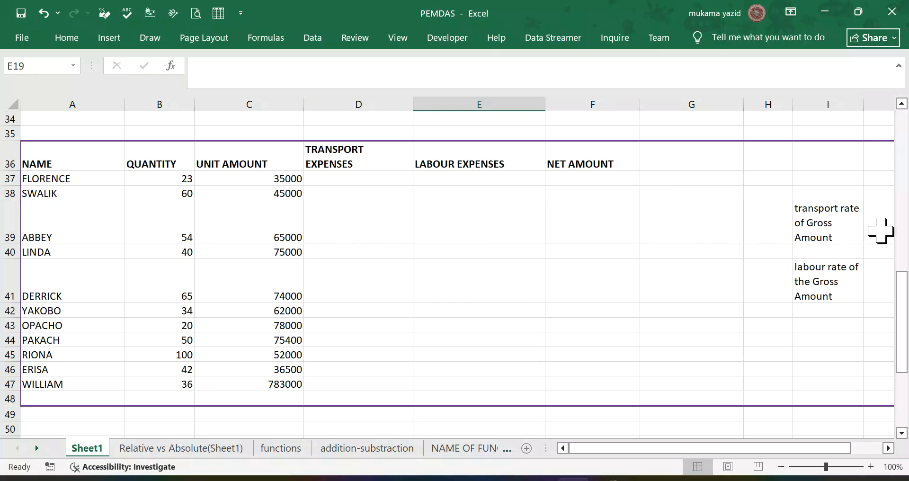
click(888, 448)
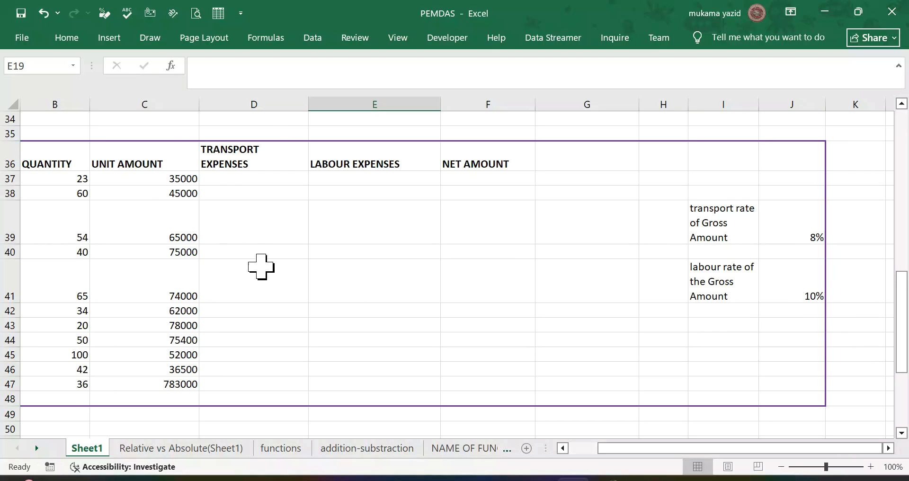
scroll(261, 267, up, 1)
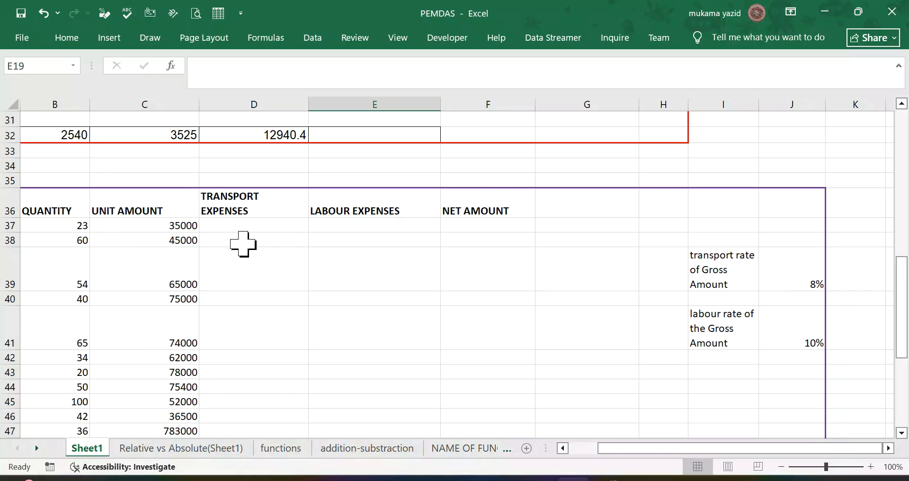
click(221, 227)
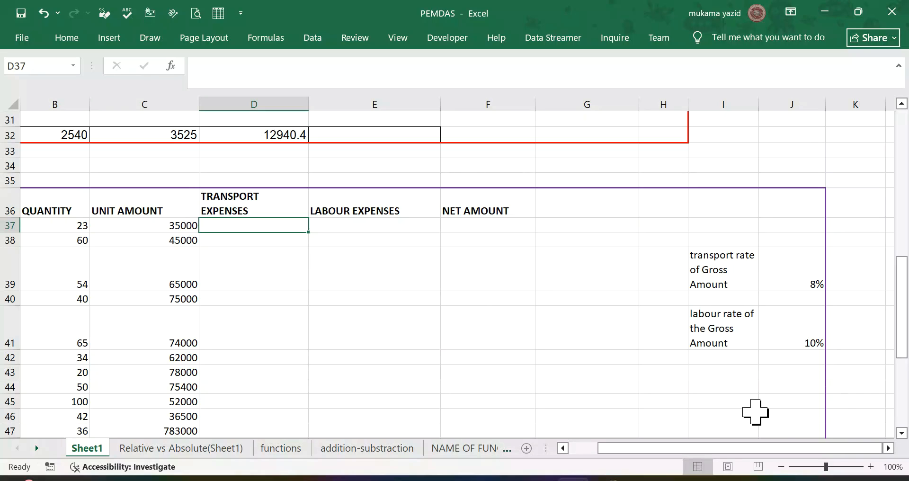
click(562, 447)
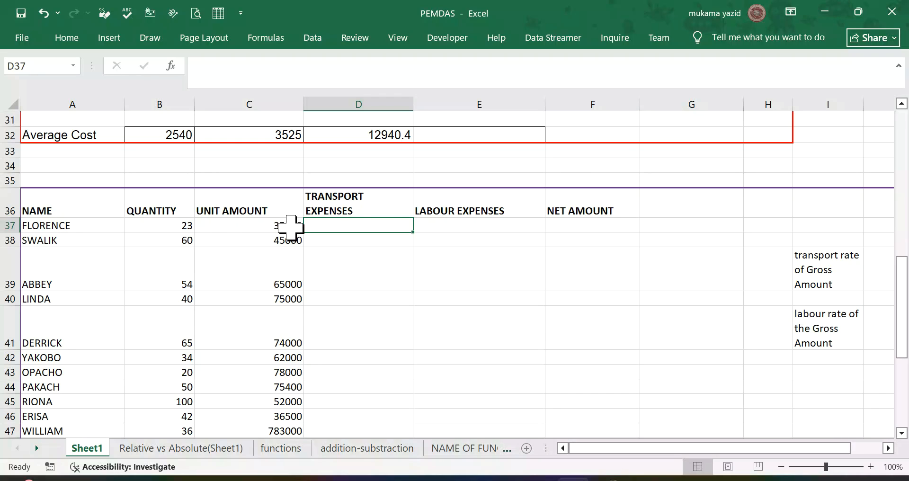
Step: Add the column heading Gross Amount in G36, next to NET AMOUNT
click(663, 209)
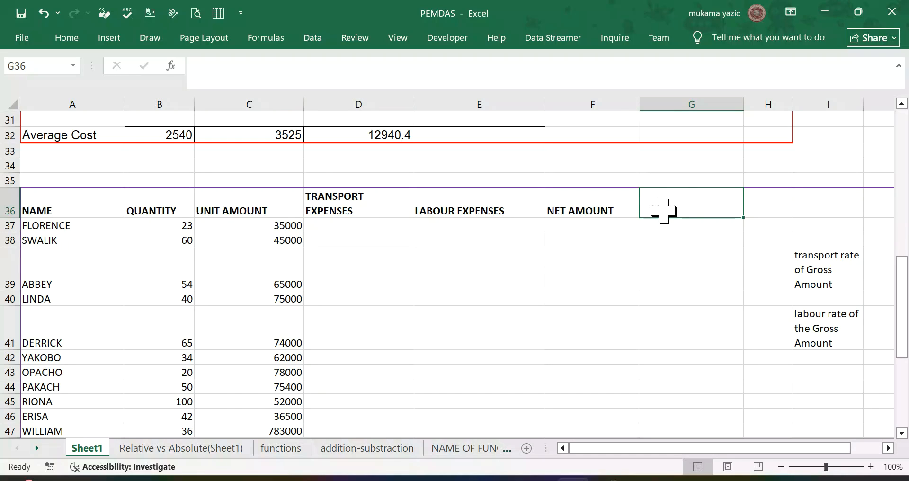
text(Gross Amount)
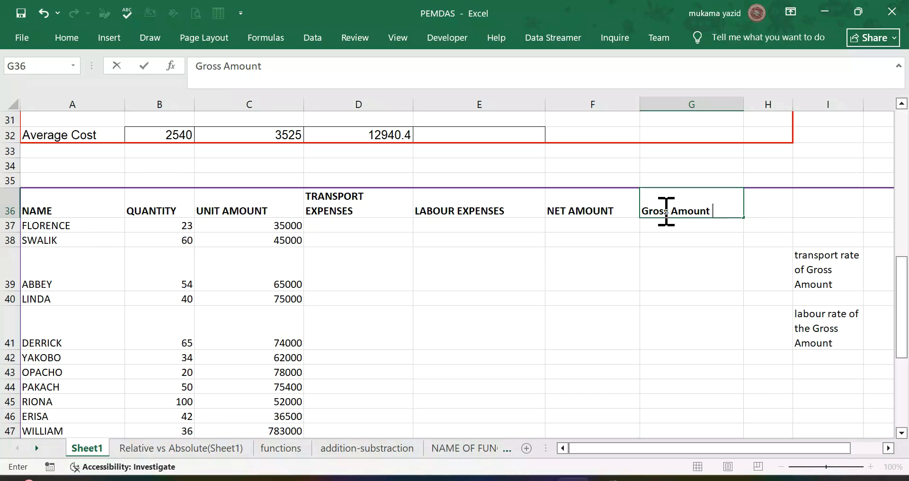
click(380, 227)
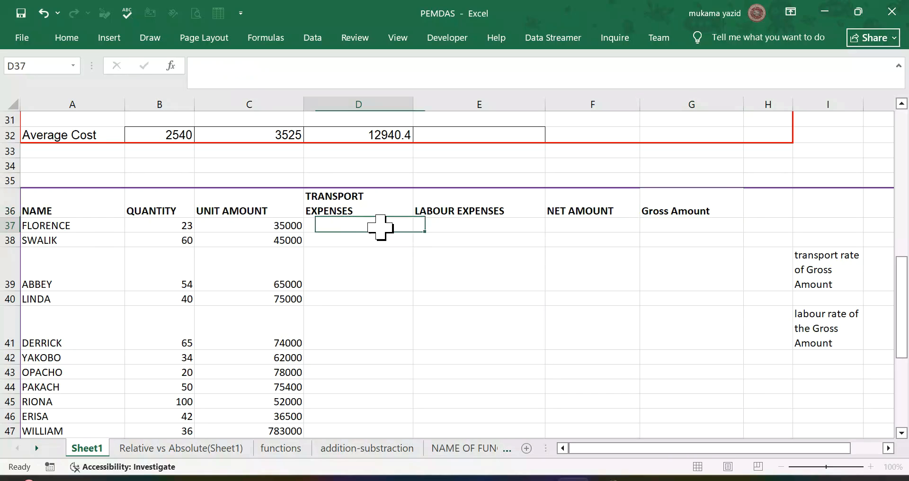
Step: Calculate the first Gross Amount in G37 as unit amount times quantity with the formula =C37*B37
click(668, 228)
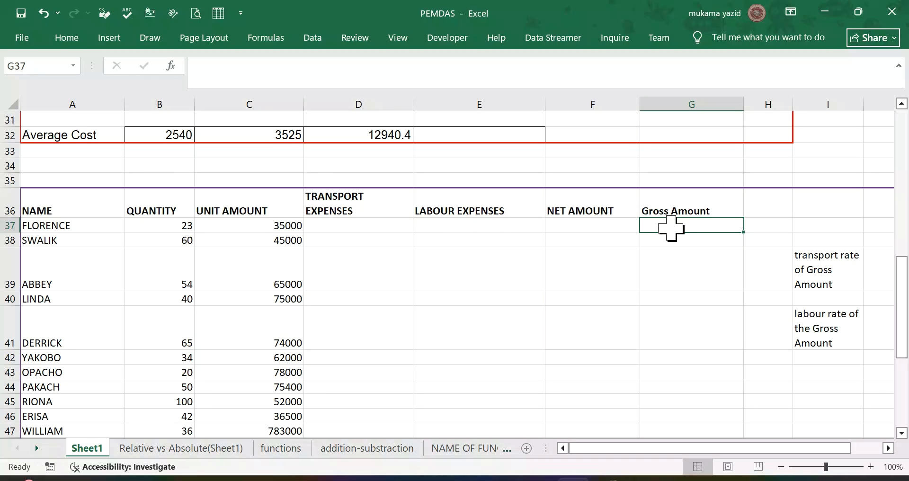
text(=)
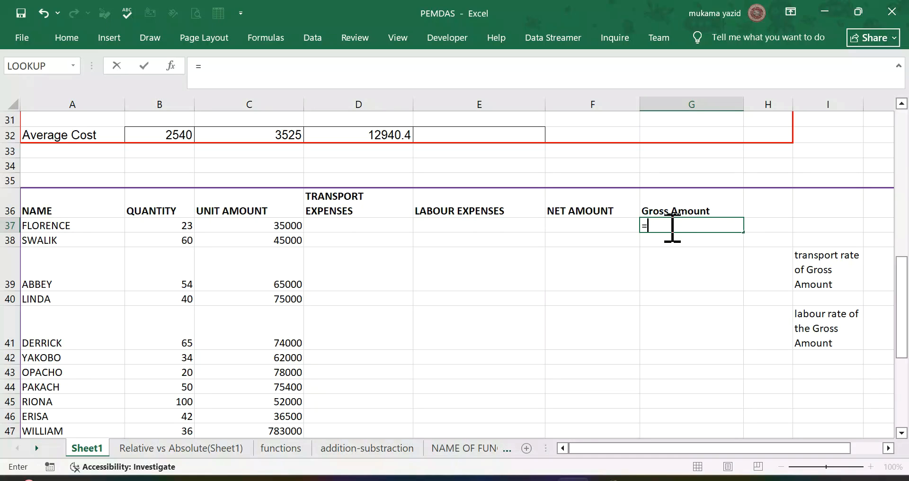
click(244, 226)
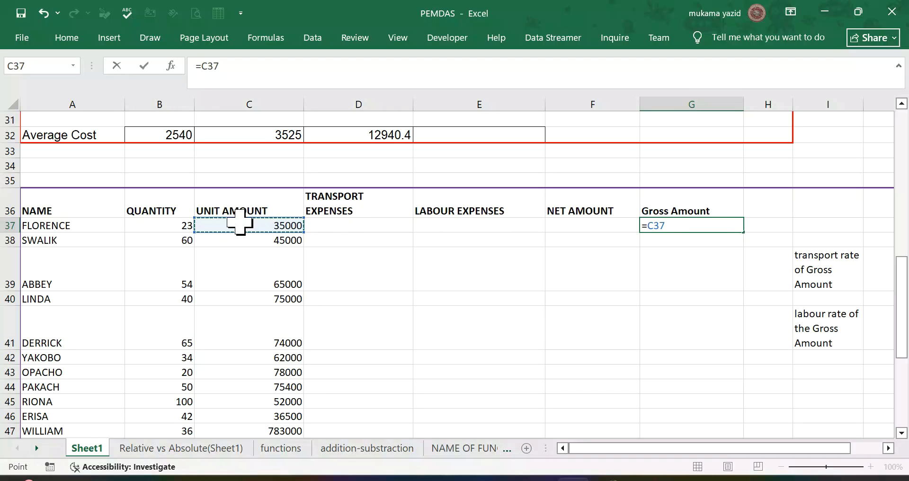
text(*)
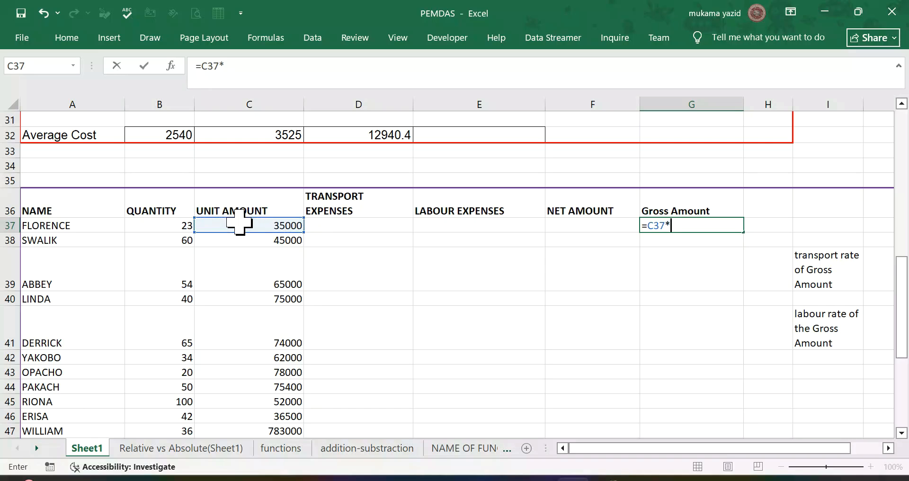
click(177, 225)
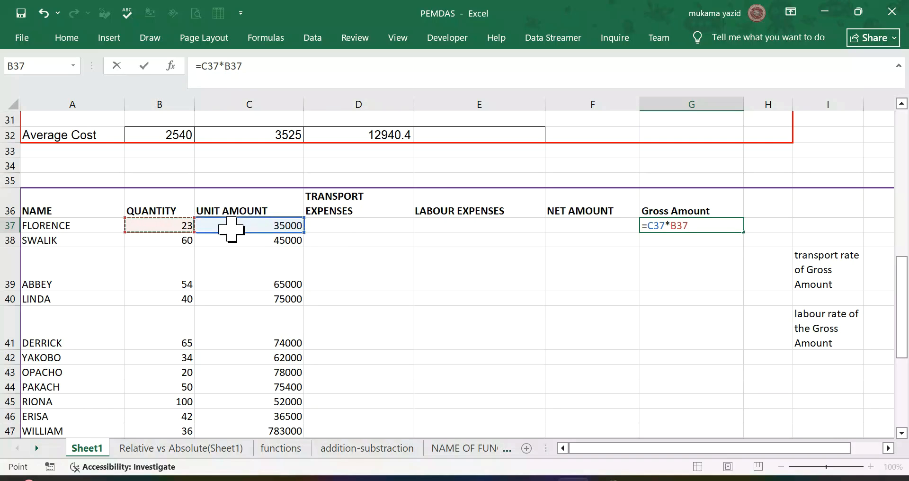
key(Return)
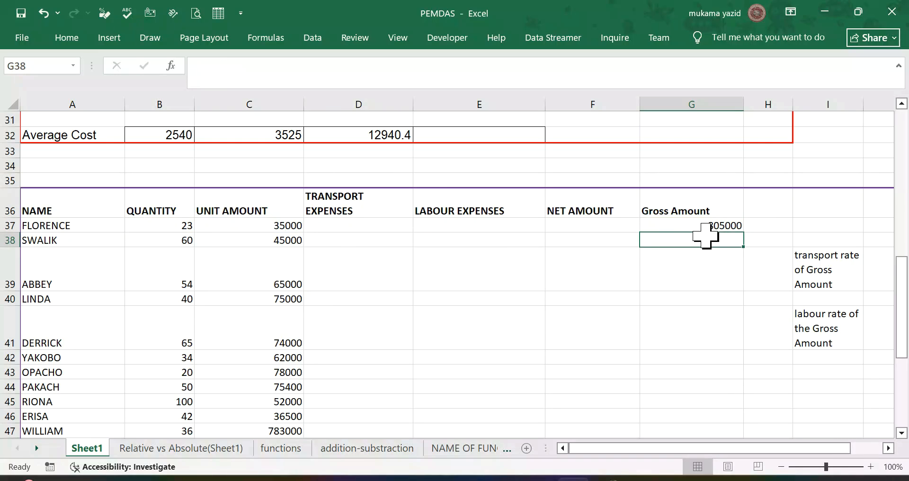
Step: Fill the Gross Amount formula from G37 down to G47 for the remaining rows
click(710, 226)
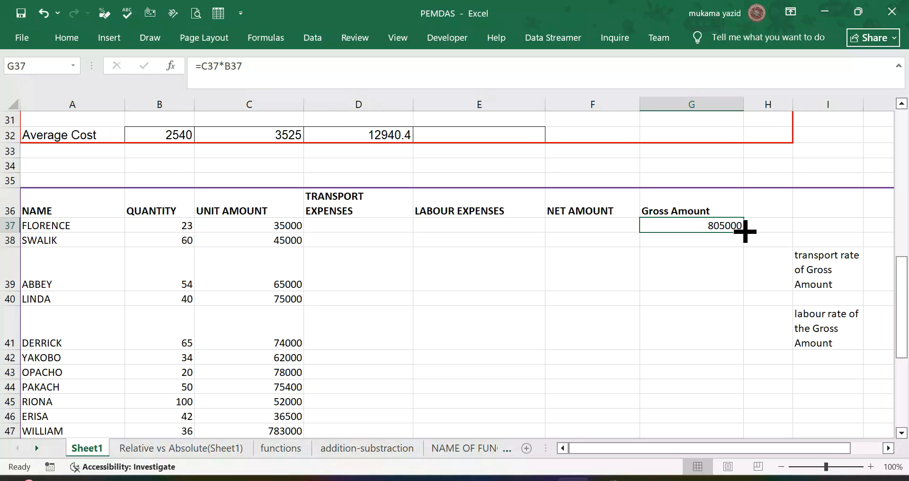
double_click(744, 232)
scroll(708, 229, down, 3)
scroll(705, 227, up, 2)
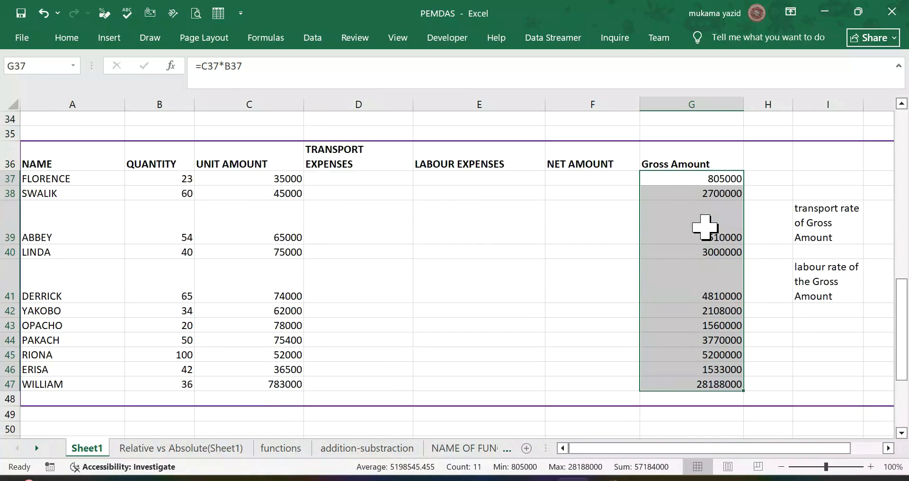
scroll(704, 227, up, 1)
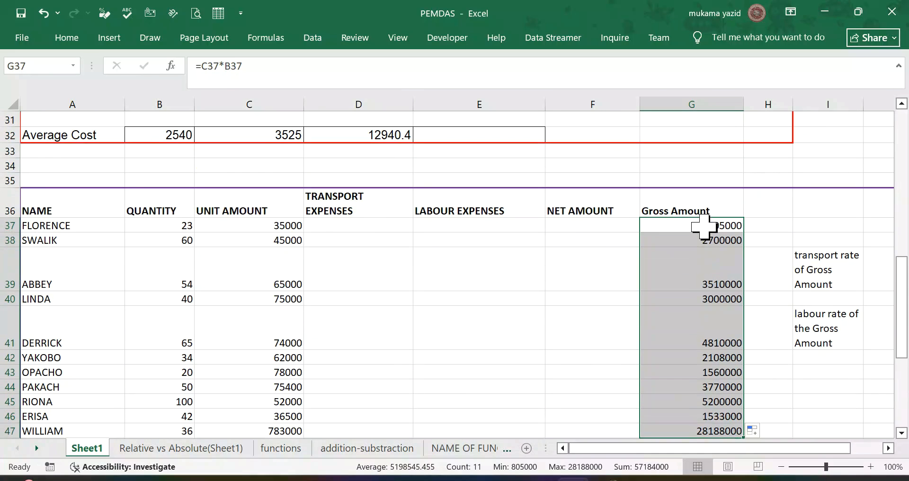
click(584, 252)
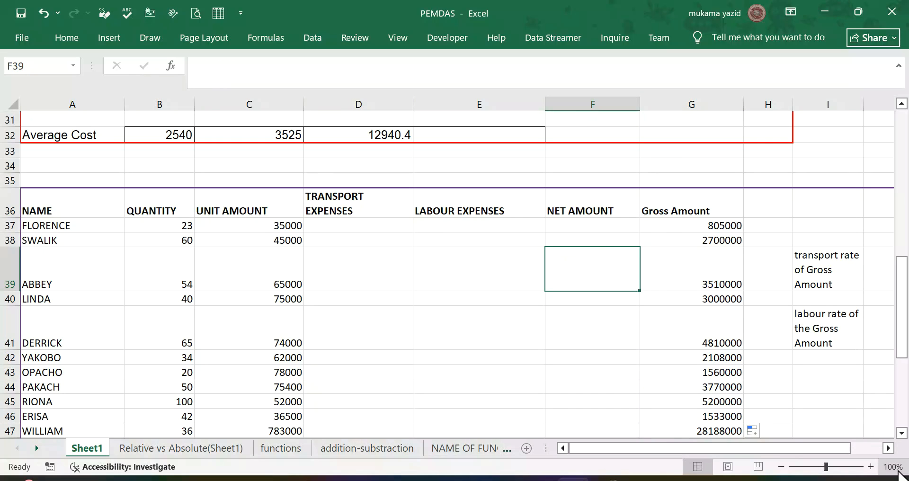
Step: Calculate the first transport expense in D37 with =$J$39*G37, keeping the transport rate cell as an absolute reference
click(888, 448)
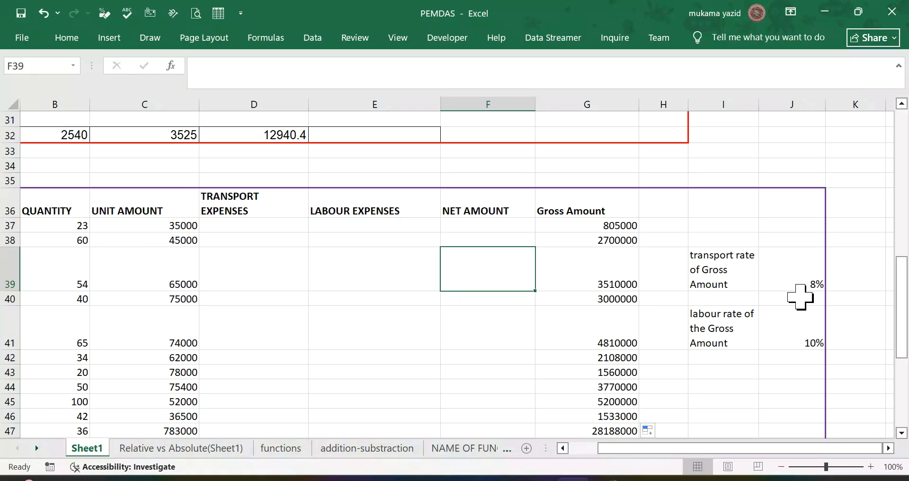
click(246, 223)
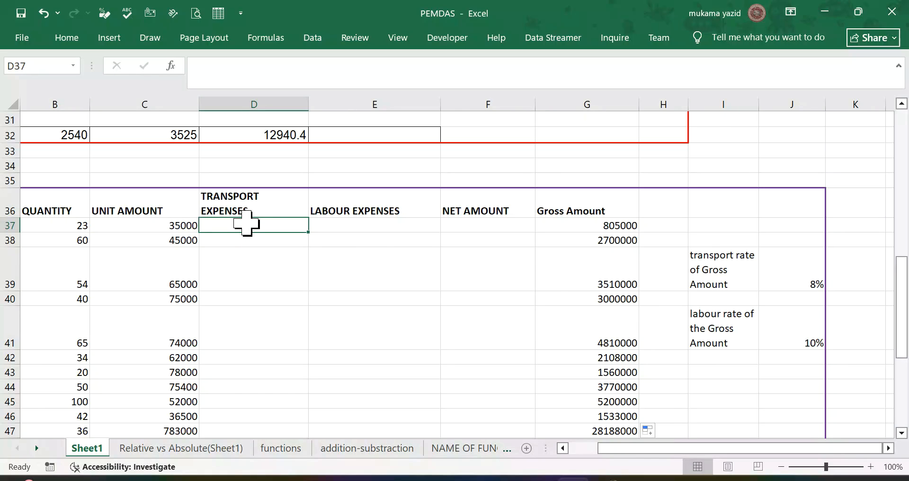
text(=)
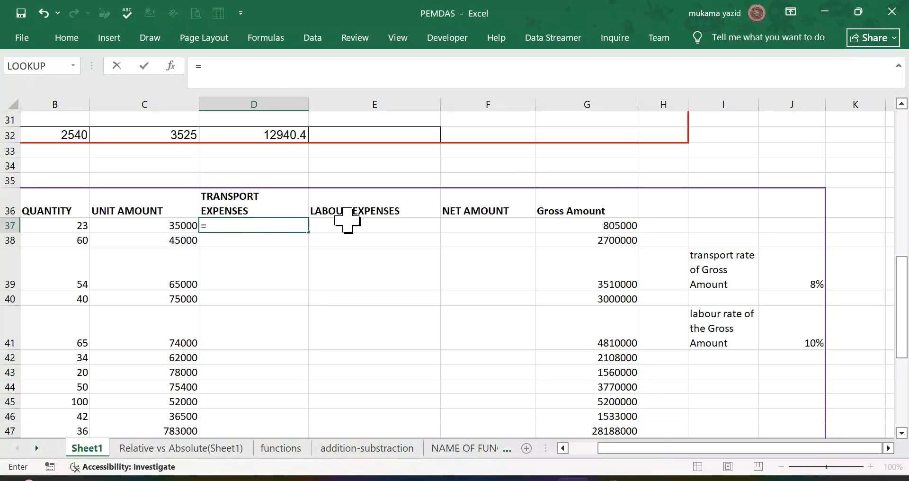
click(812, 274)
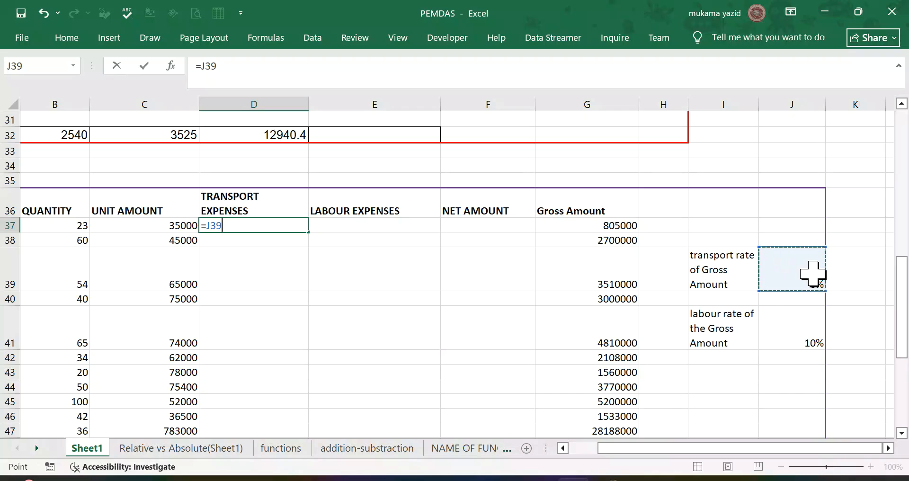
key(F4)
text(*)
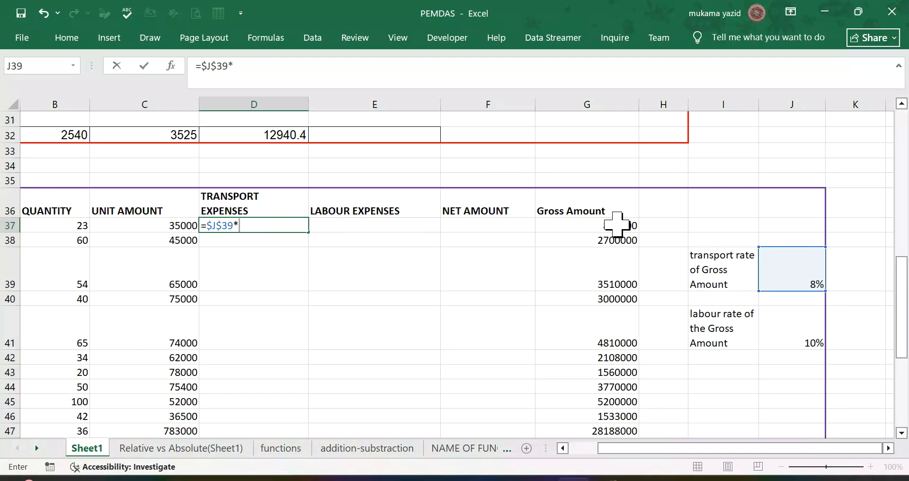
click(618, 224)
key(Return)
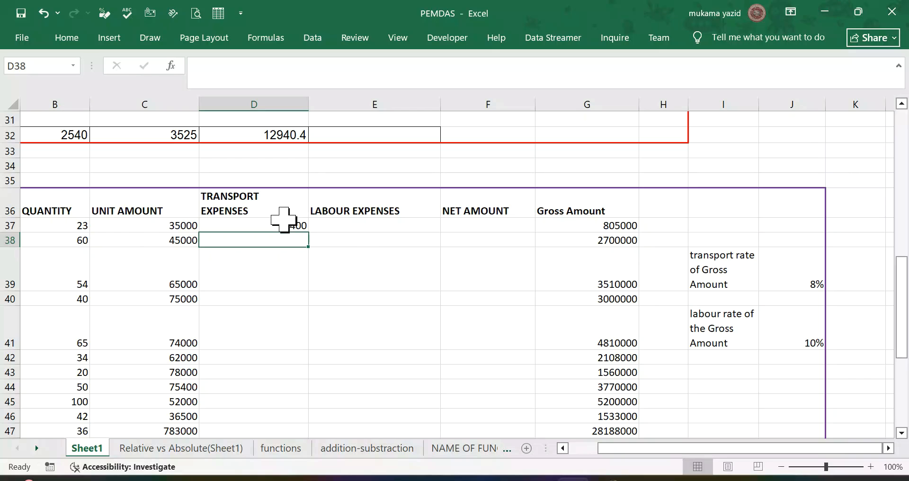
Step: Fill the transport expenses formula from D37 down to D47
click(300, 228)
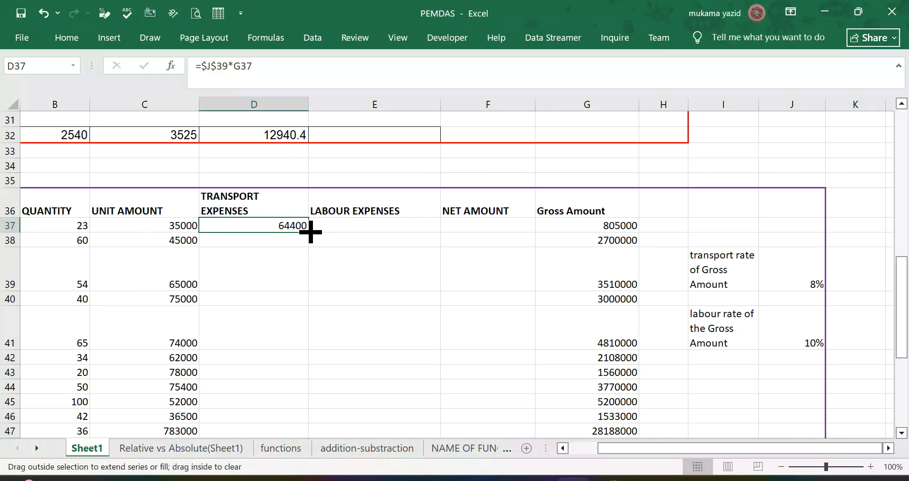
double_click(308, 232)
scroll(386, 260, down, 2)
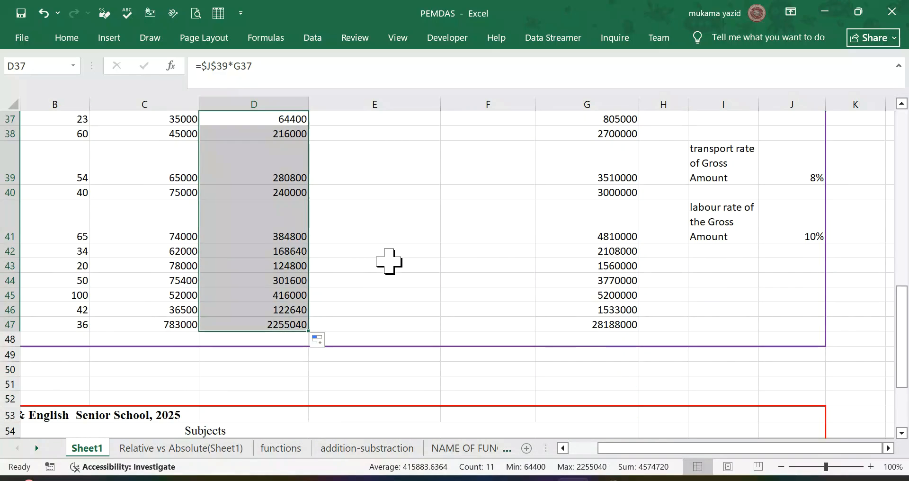
scroll(383, 261, up, 3)
Step: Calculate the first labour expense in E37 with =$J$41*G37, keeping the labour rate cell as an absolute reference
click(378, 274)
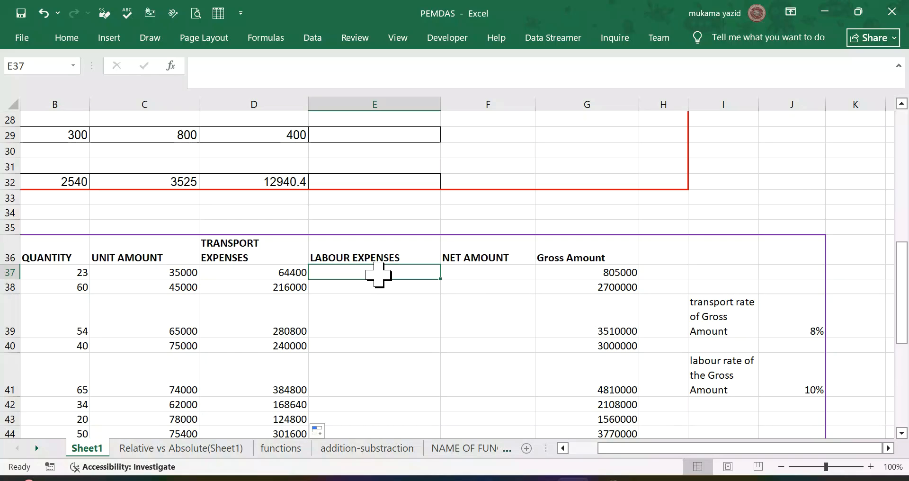
text(=)
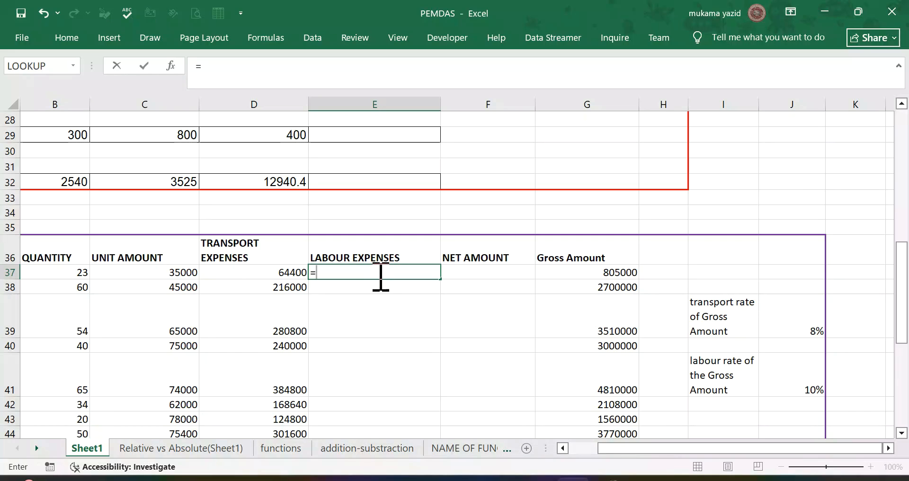
click(787, 389)
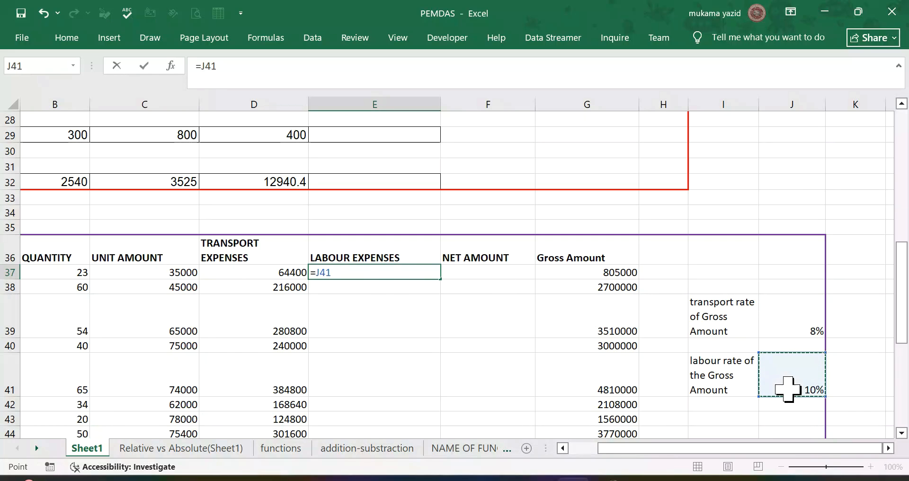
key(F4)
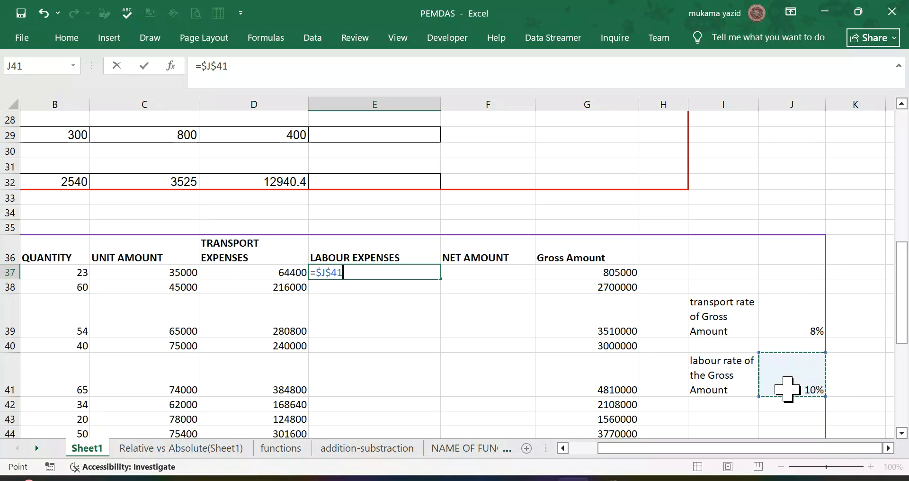
text(*)
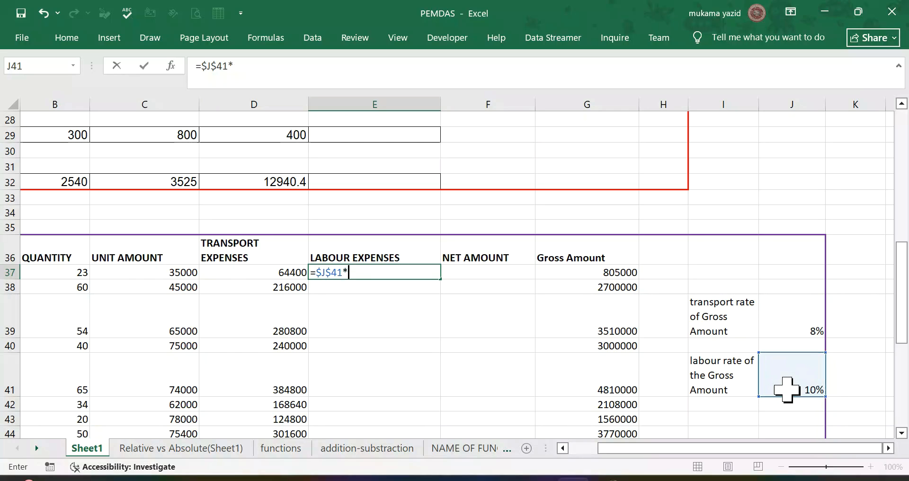
click(623, 274)
key(Return)
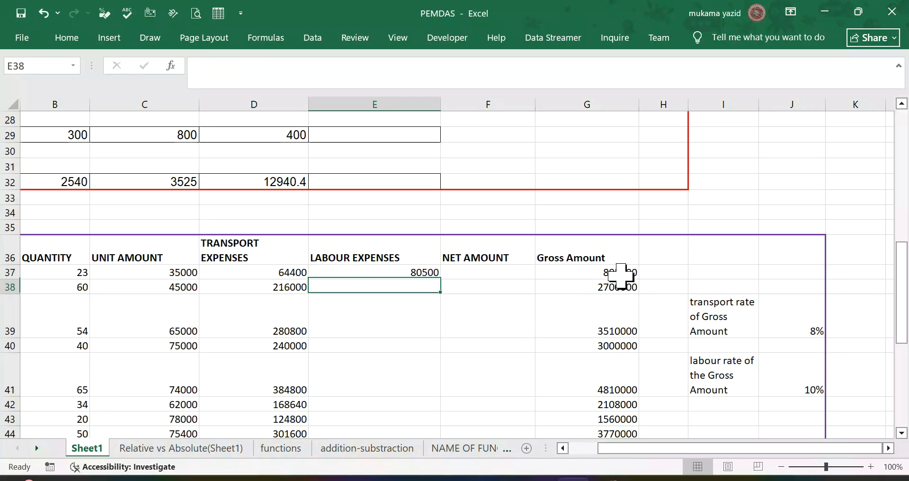
Step: Fill the labour expenses formula from E37 down to E47
click(410, 271)
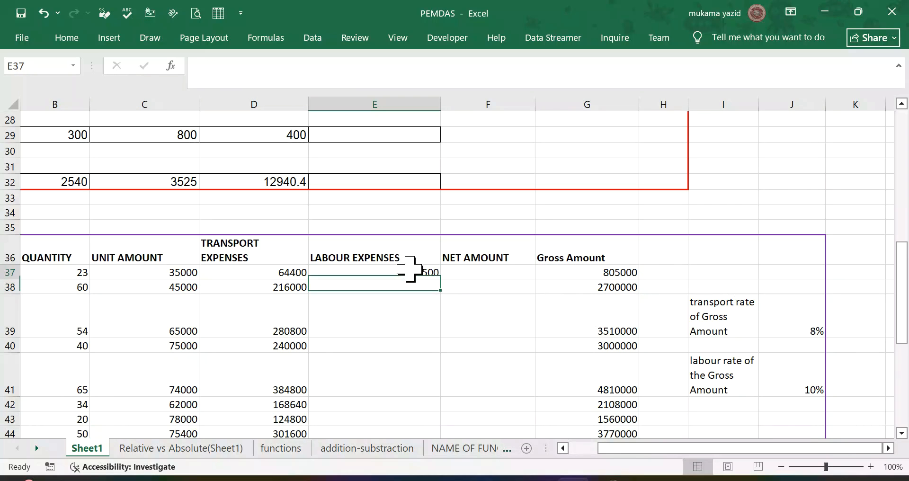
double_click(440, 279)
scroll(493, 310, down, 3)
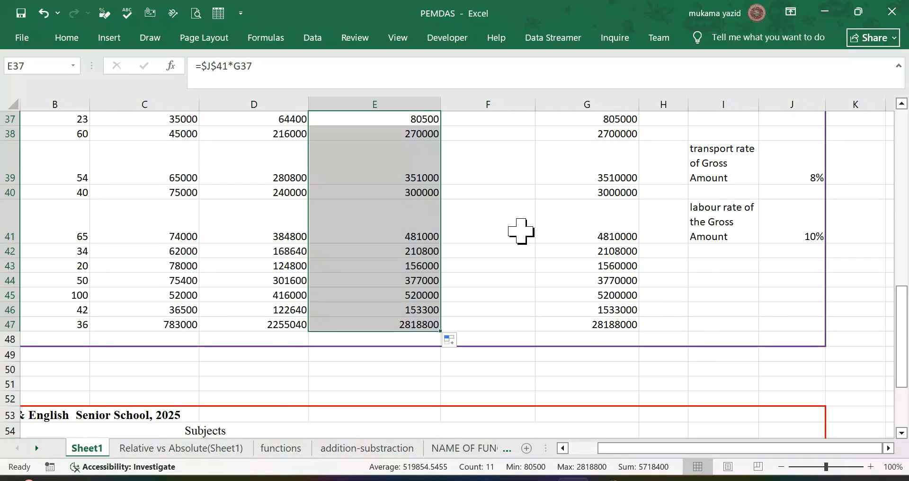
scroll(520, 231, up, 2)
Step: Calculate the first net amount in F37 by subtracting both expenses from the gross amount with =G37-(D37+E37)
click(491, 230)
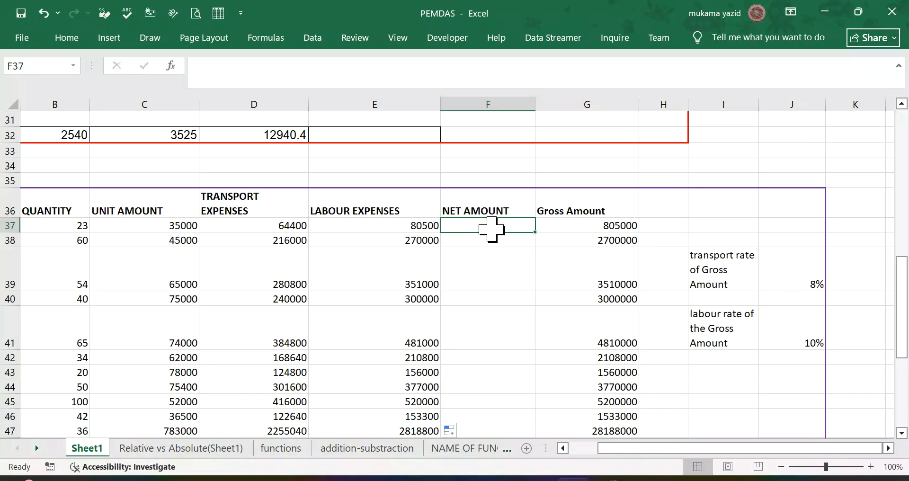
text(=)
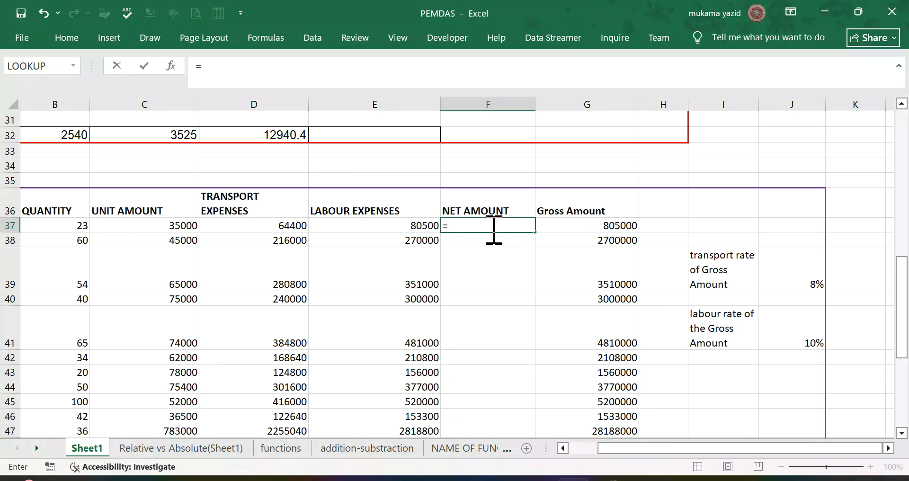
click(589, 224)
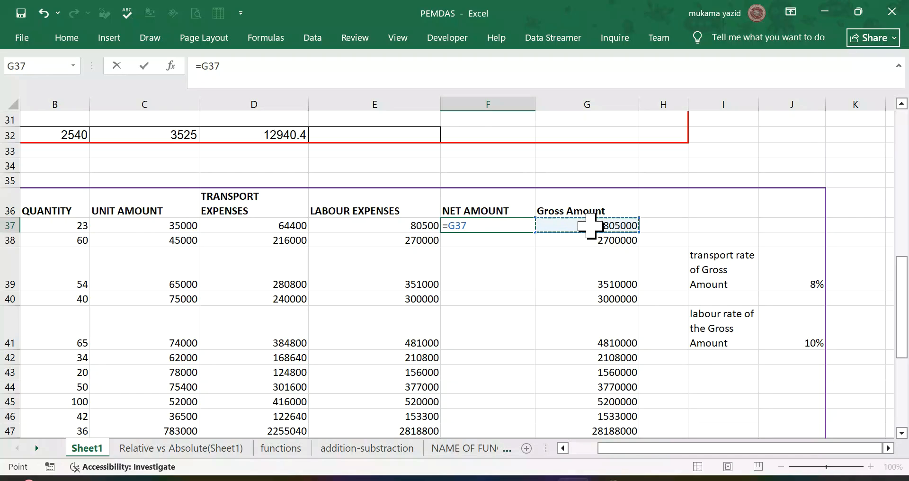
text(-()
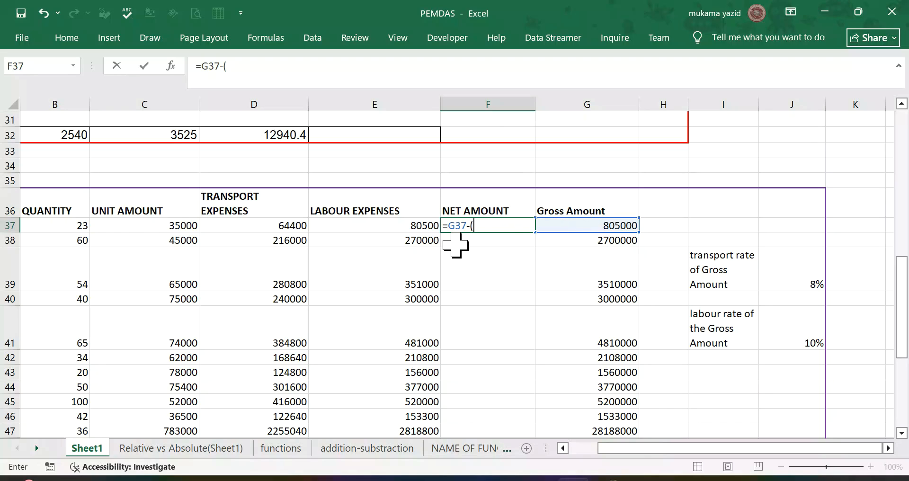
click(263, 226)
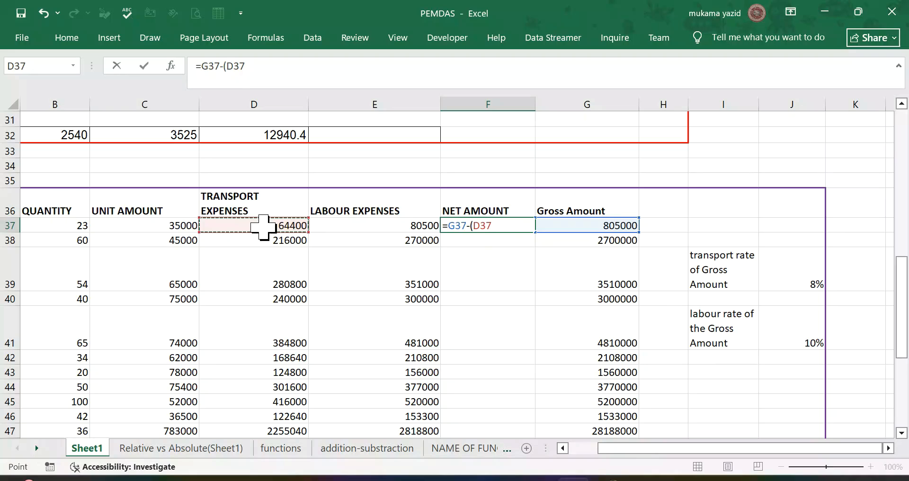
text(+)
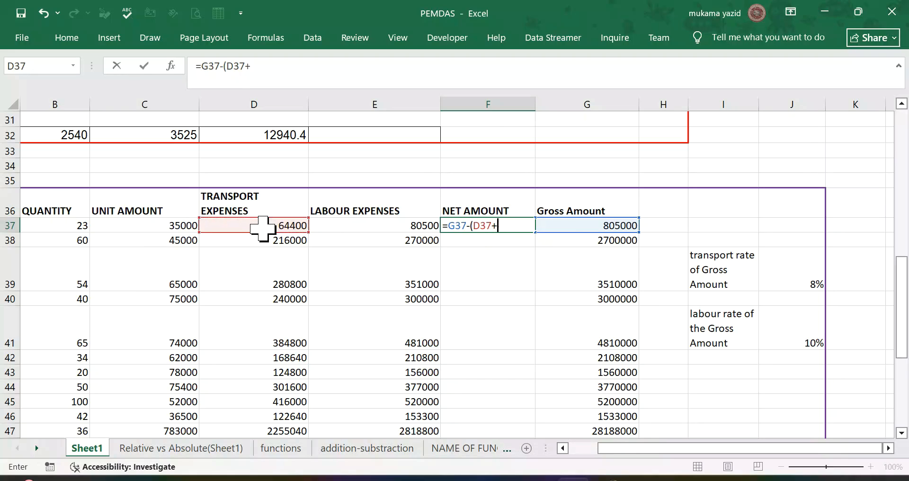
click(392, 234)
click(386, 228)
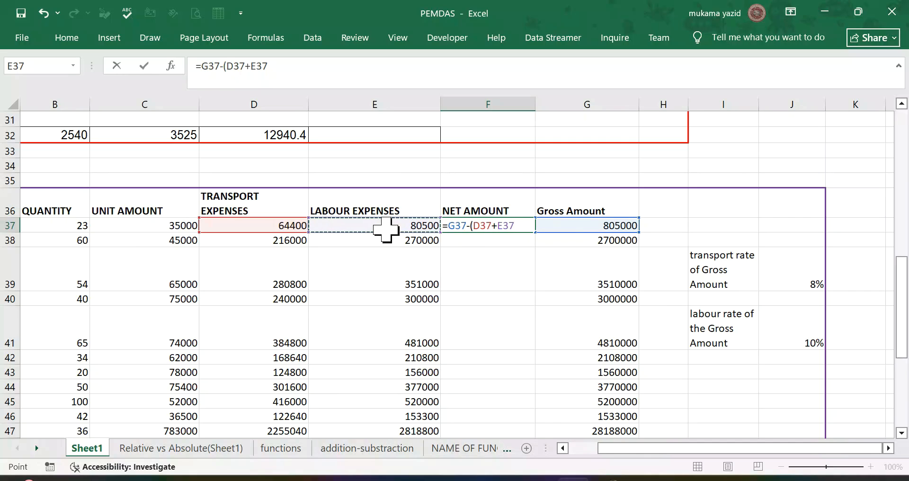
text())
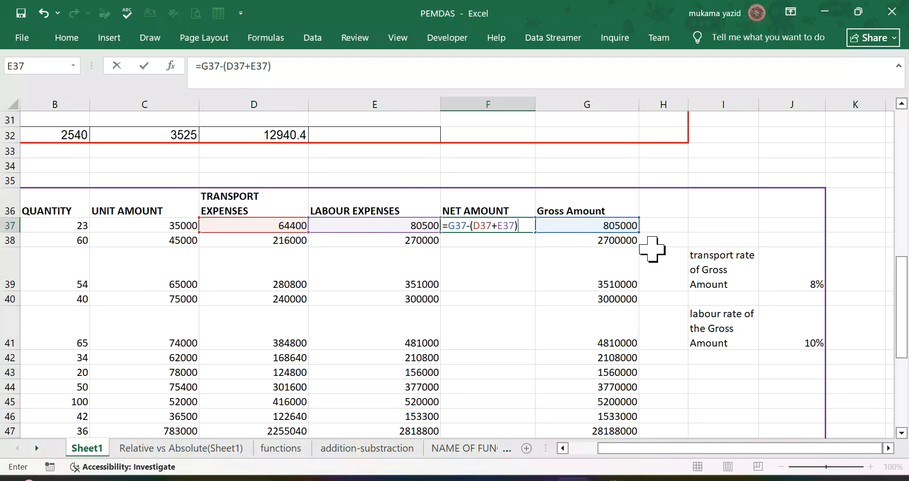
key(Return)
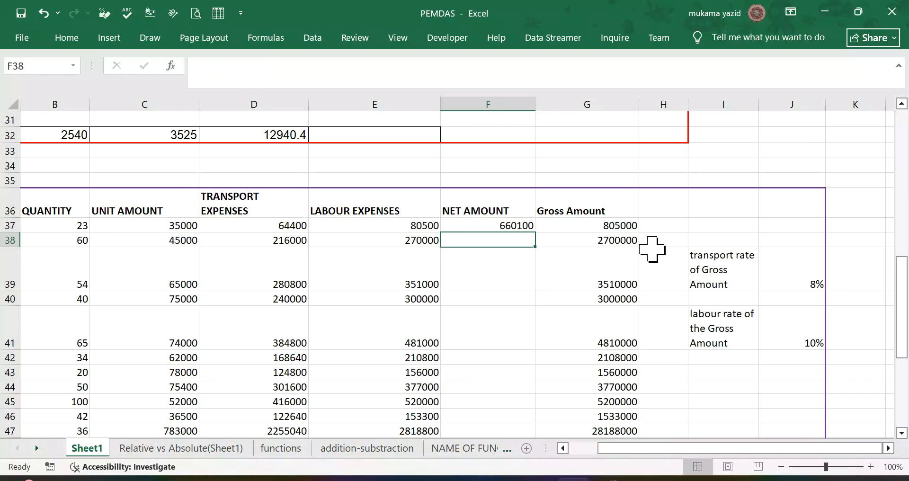
Step: Fill the net amount formula from F37 down to F47
click(524, 226)
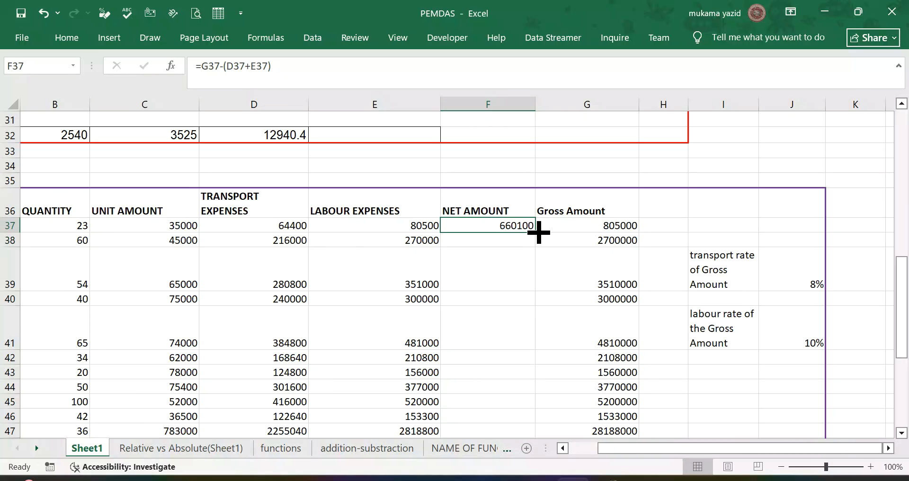
double_click(539, 232)
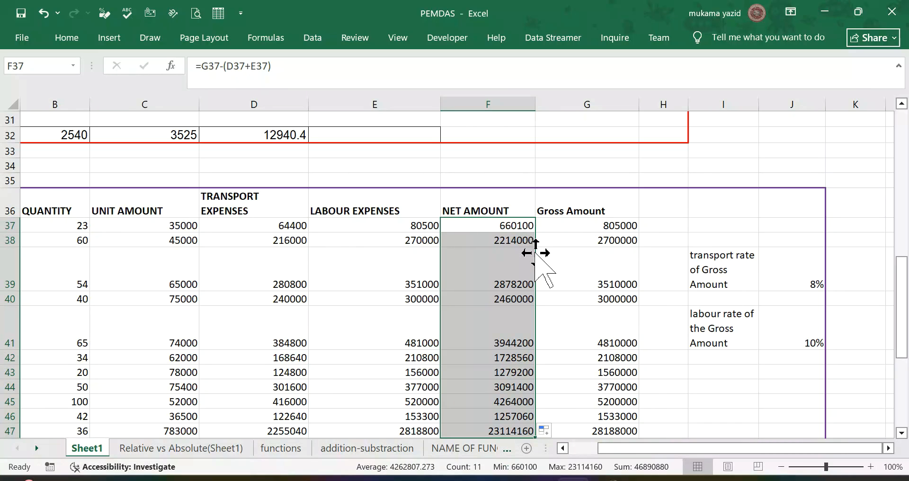
Step: Examine the Global Computer & English Senior School, 2025 marks table, including its subject columns, blank result columns and minimum and maximum value rows
scroll(535, 254, down, 3)
scroll(540, 259, up, 1)
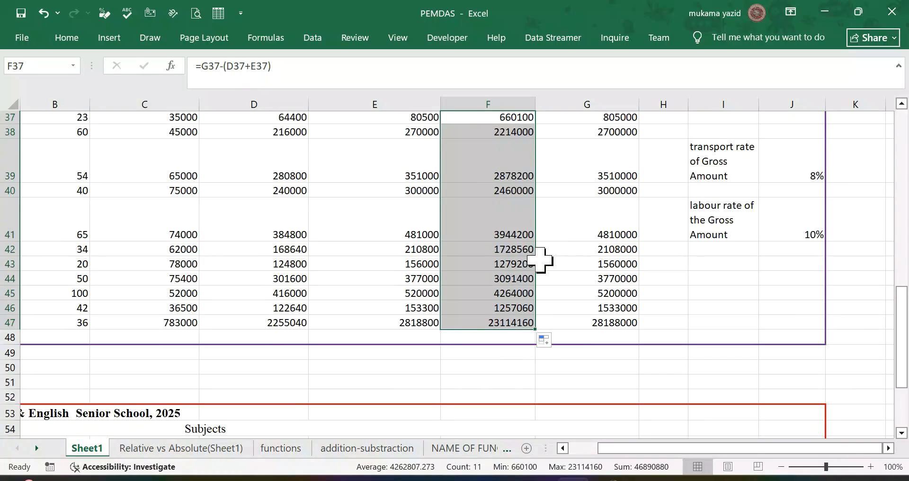
scroll(539, 259, up, 1)
scroll(539, 259, down, 6)
scroll(540, 259, up, 1)
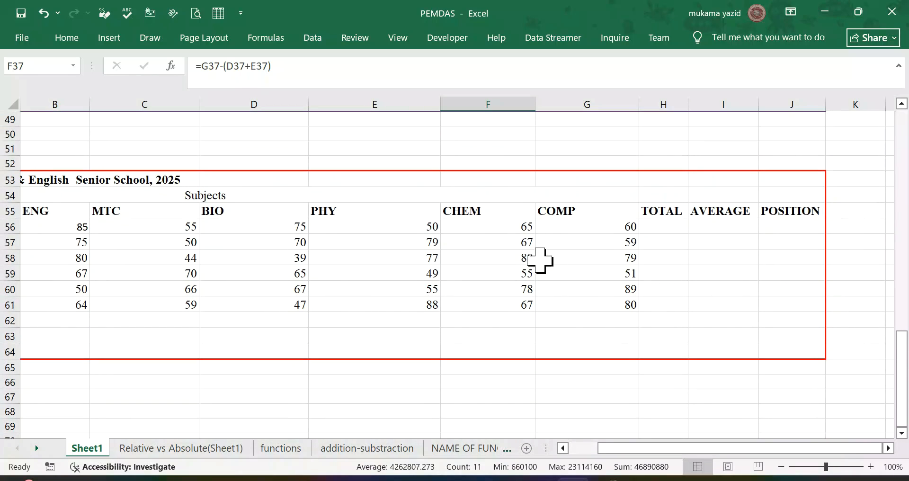
scroll(443, 284, up, 1)
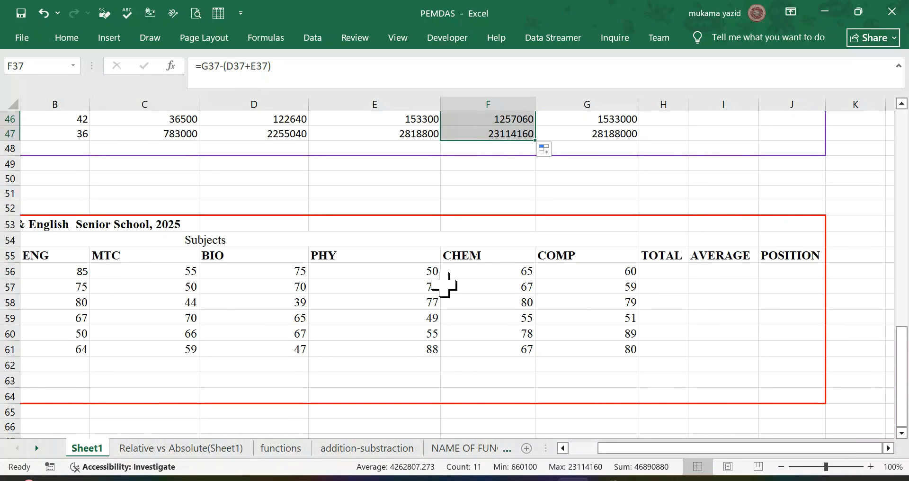
scroll(443, 284, down, 1)
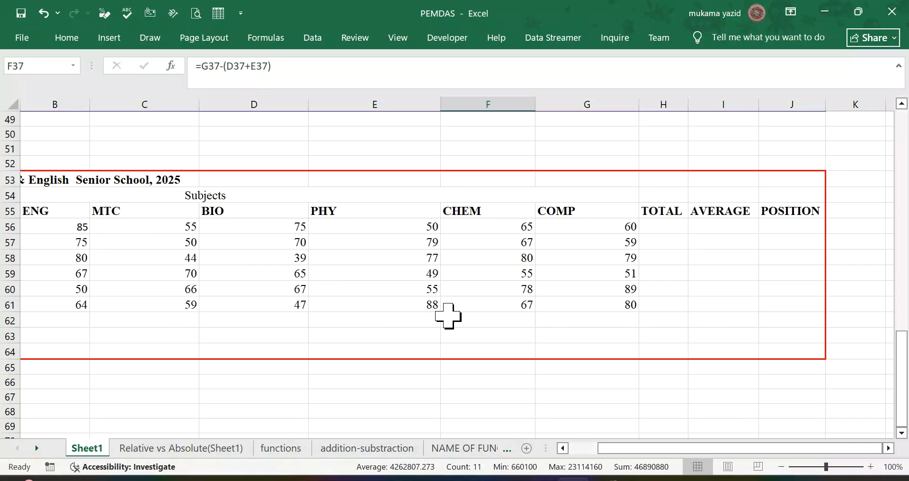
scroll(447, 315, down, 2)
scroll(448, 315, up, 2)
scroll(448, 315, down, 6)
scroll(448, 316, up, 3)
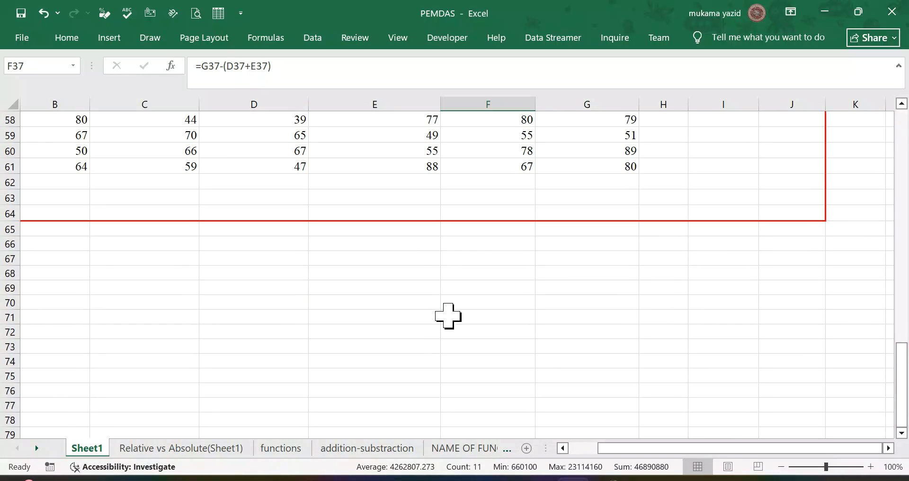
click(581, 448)
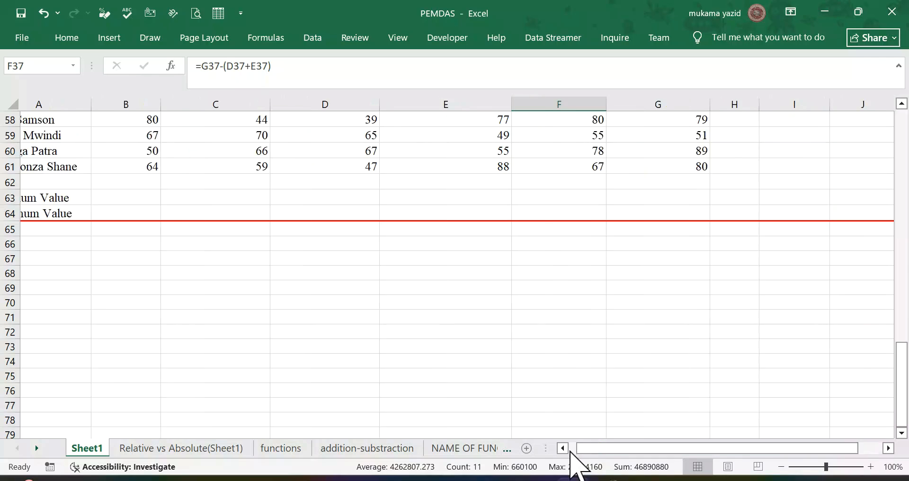
scroll(414, 358, up, 4)
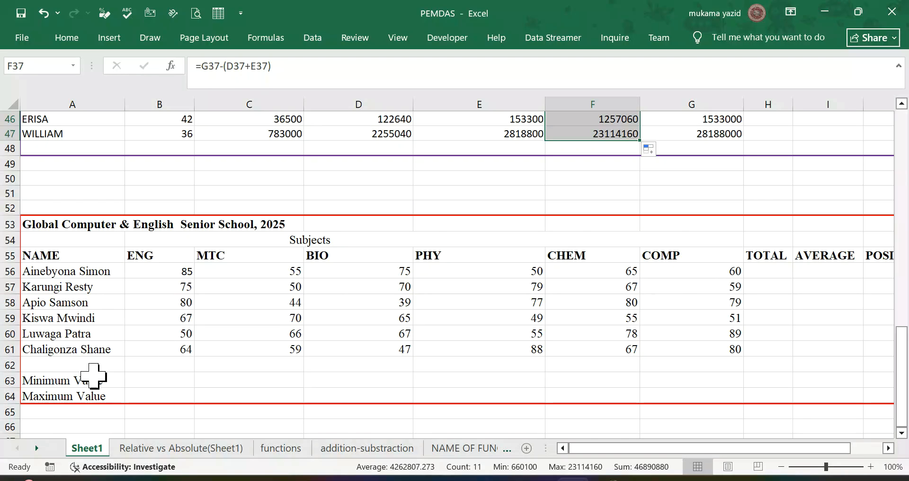
scroll(87, 371, down, 1)
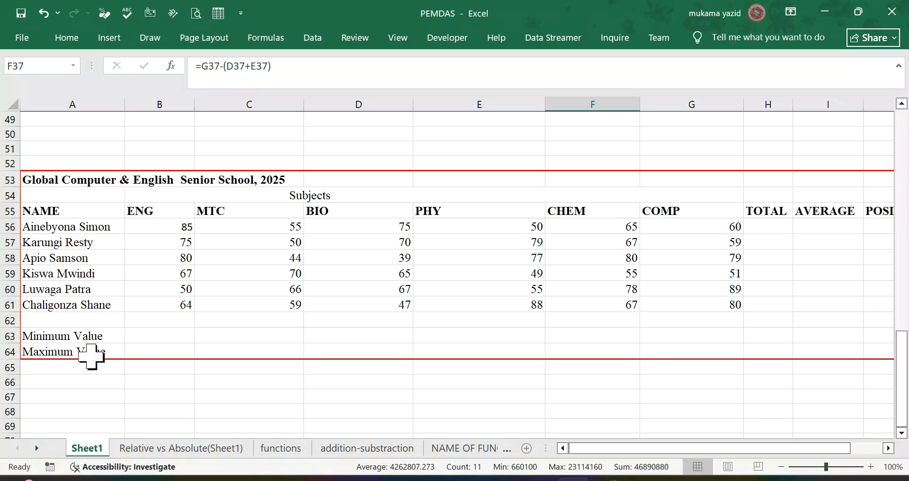
scroll(557, 261, up, 1)
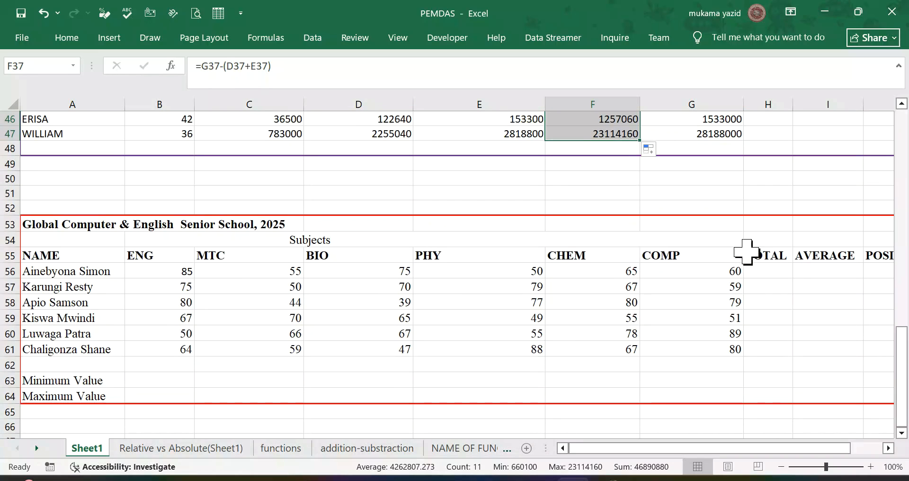
click(889, 448)
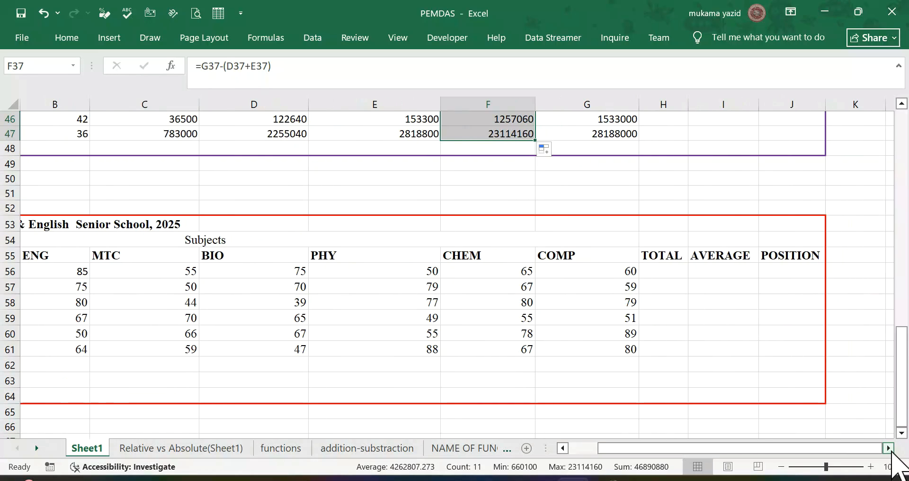
Step: Total the first student's marks in H56 with =SUM(B56:G56) using AutoSum, and fill the formula down to H61
click(662, 274)
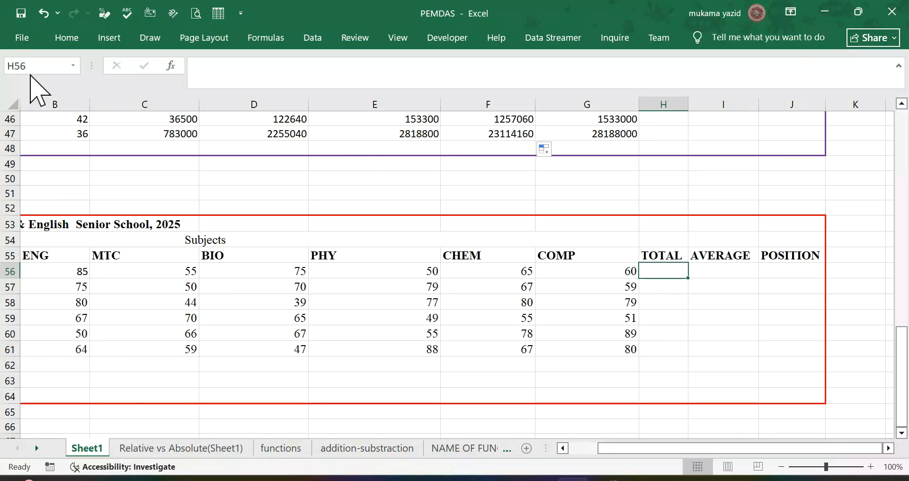
click(67, 39)
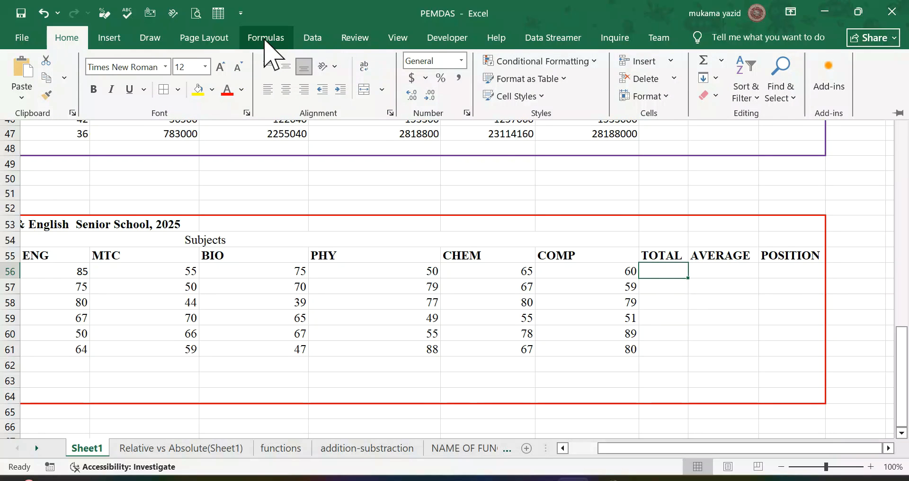
click(266, 39)
click(76, 99)
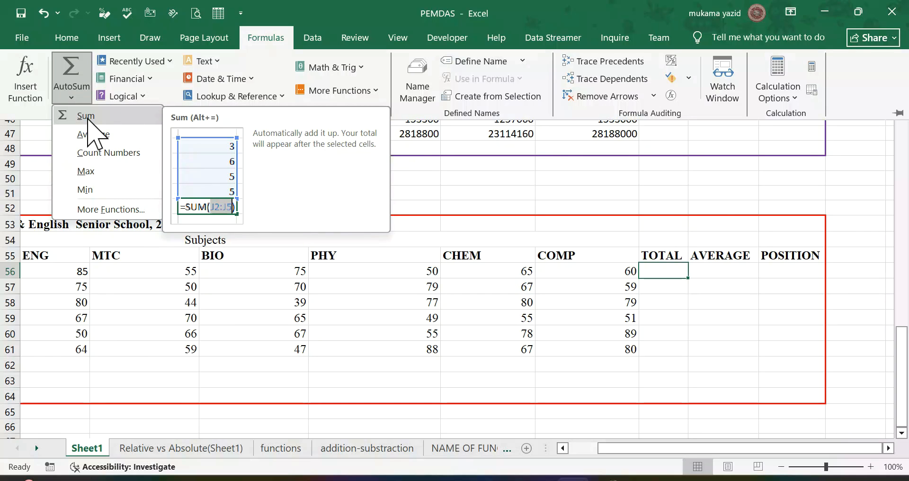
click(88, 118)
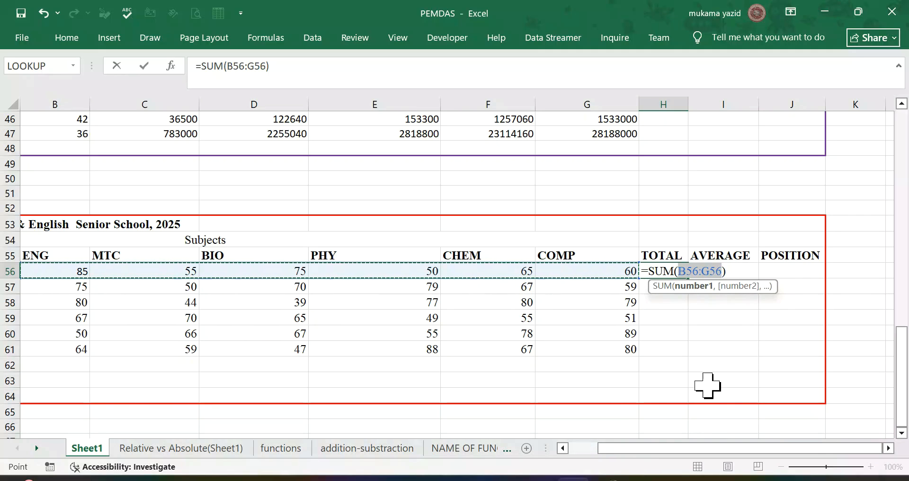
click(573, 448)
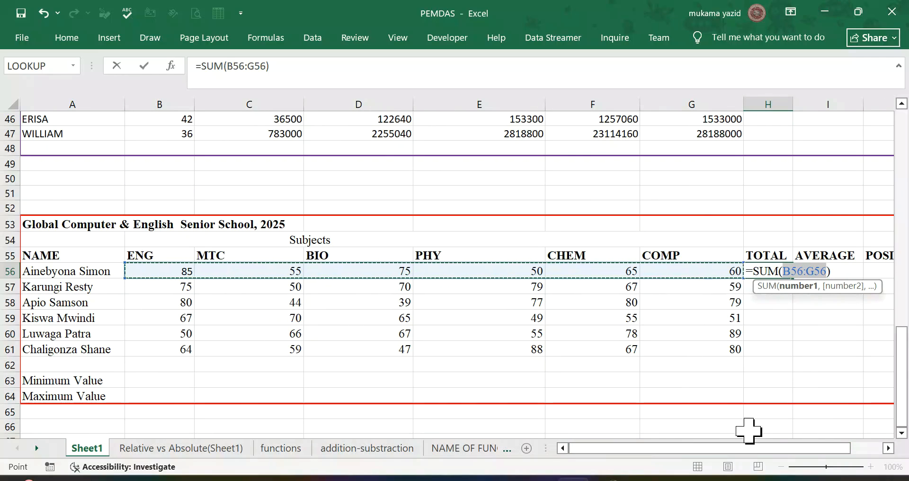
click(886, 448)
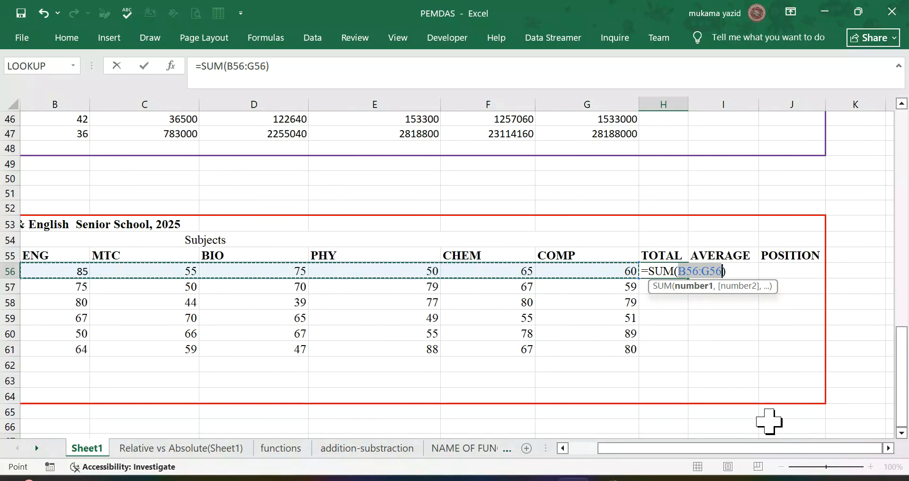
key(Return)
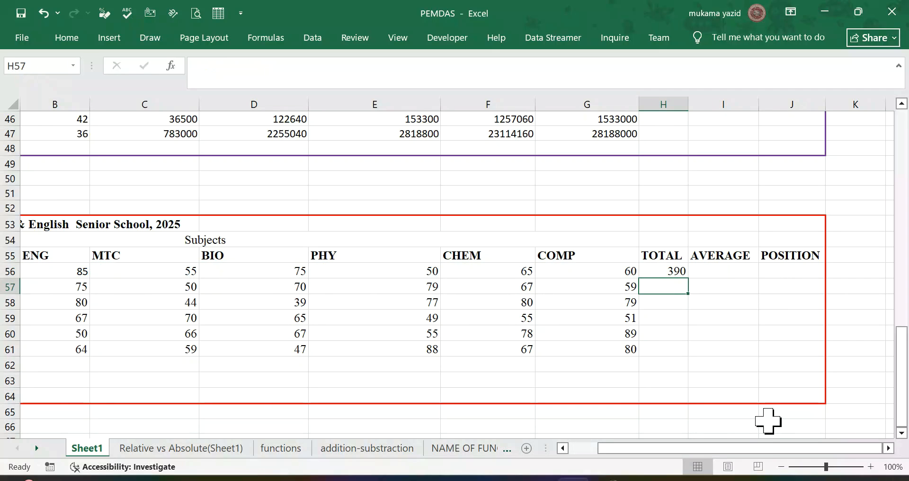
click(658, 269)
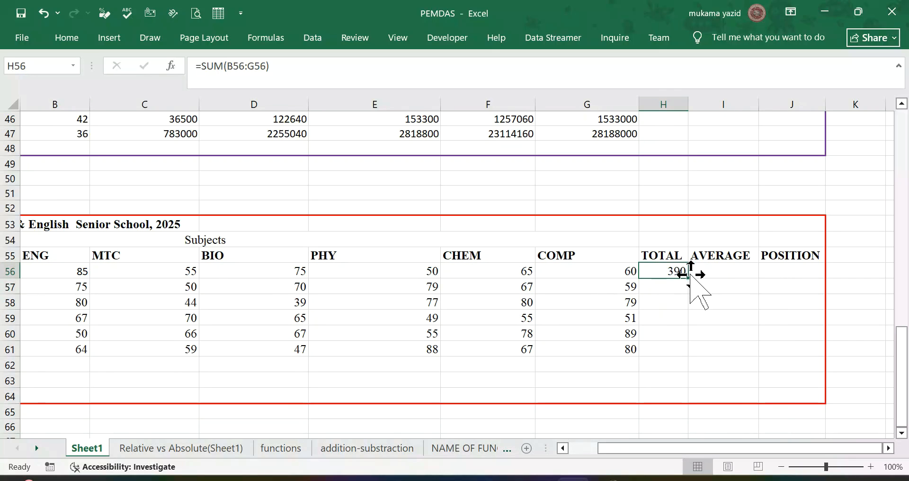
double_click(687, 280)
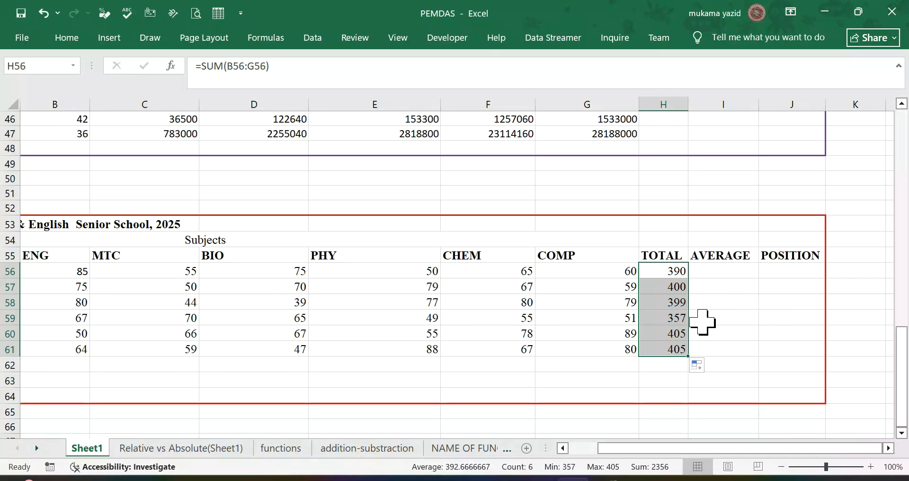
Step: Average the first student's six subject marks in I56 with =AVERAGE(B56:G56), excluding the total, and fill the formula down to I61
click(726, 271)
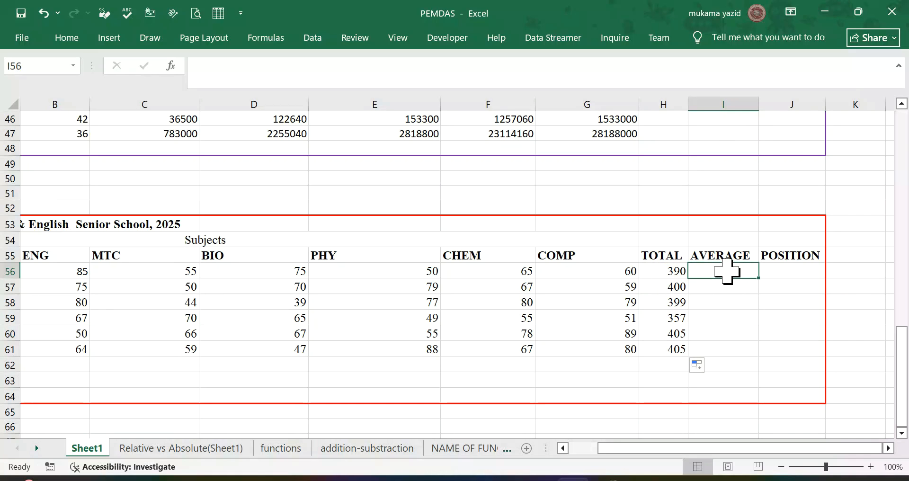
click(71, 38)
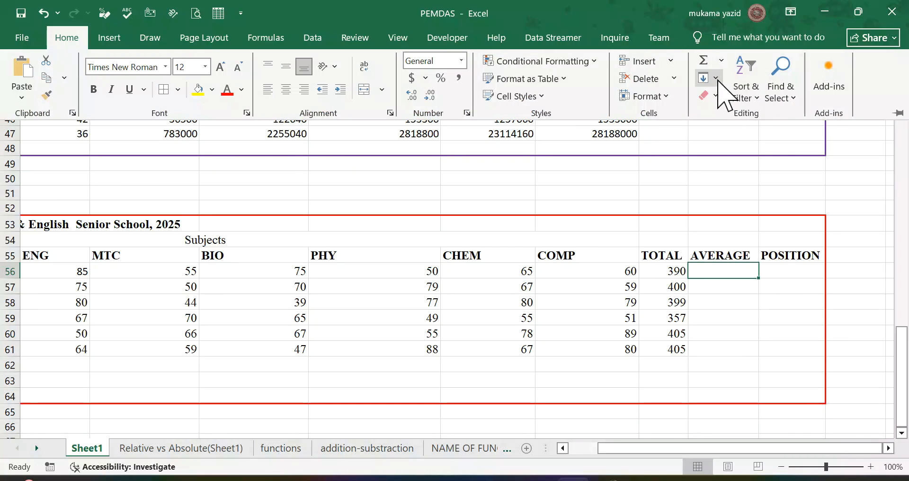
click(721, 60)
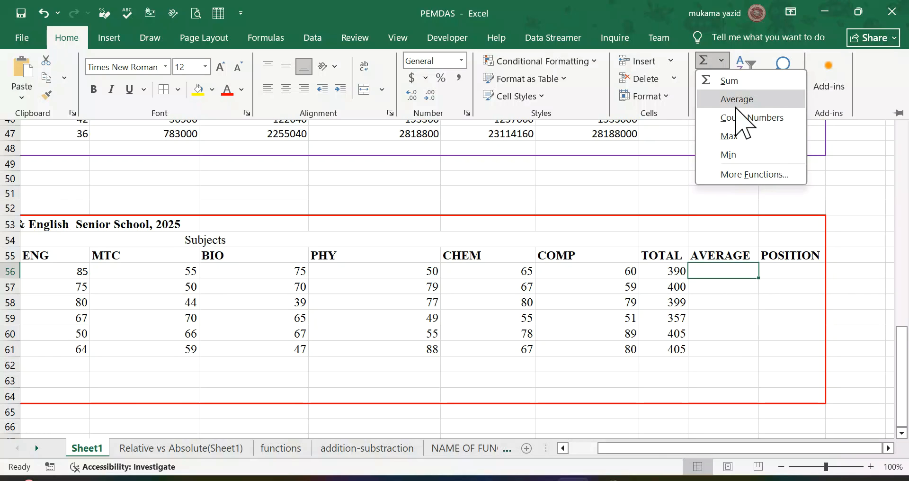
click(737, 105)
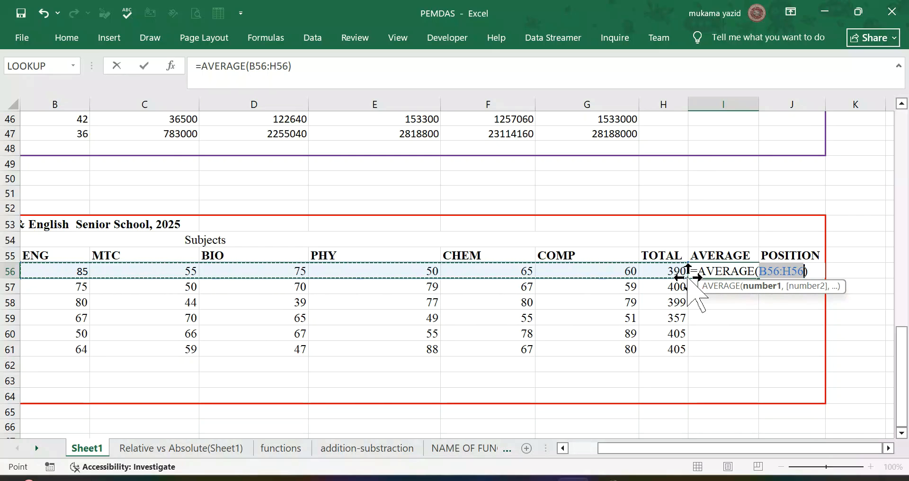
drag(684, 276, 644, 275)
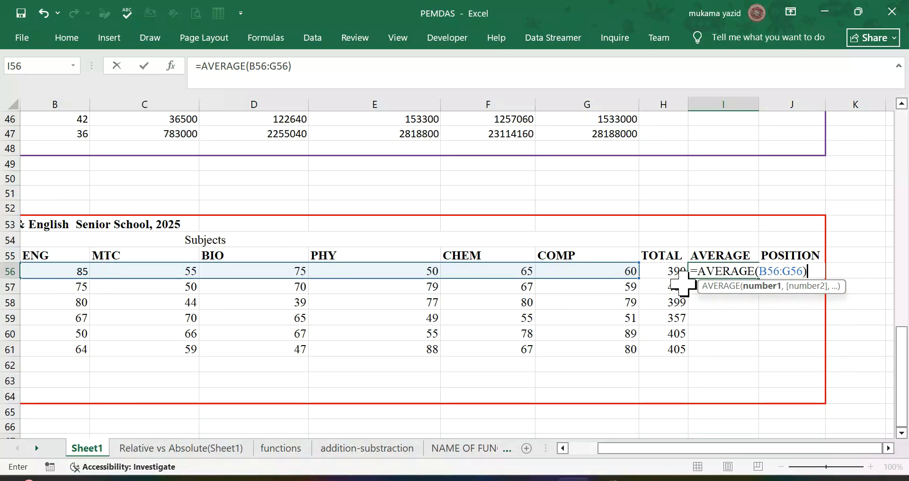
key(Return)
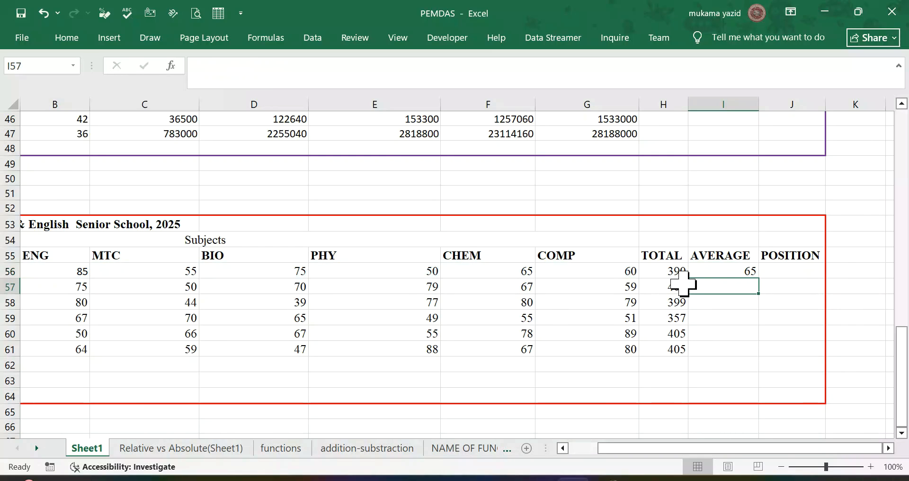
click(743, 268)
double_click(757, 278)
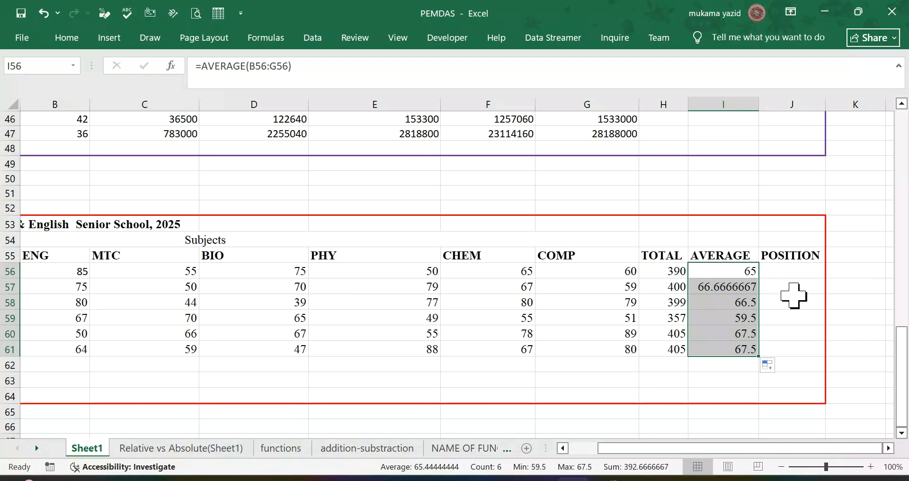
Step: Decrease the decimals of the second student's average in I57 so it displays as a whole number
click(778, 301)
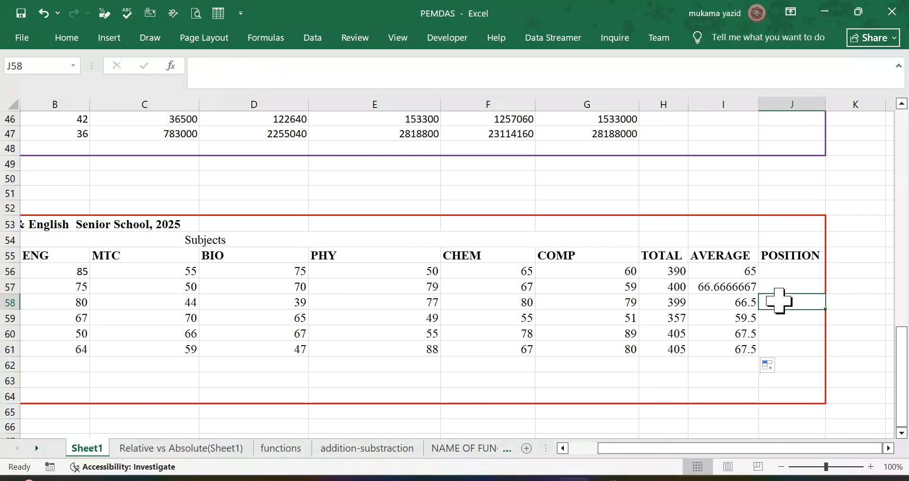
click(724, 286)
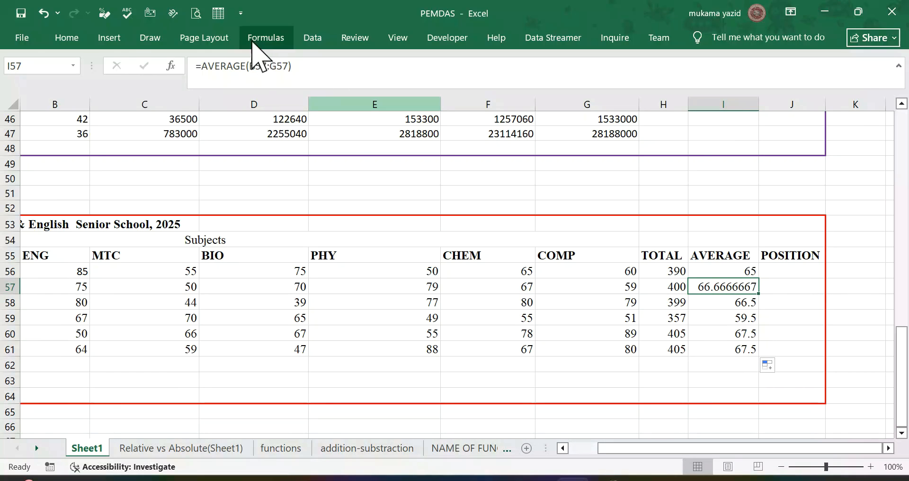
click(69, 39)
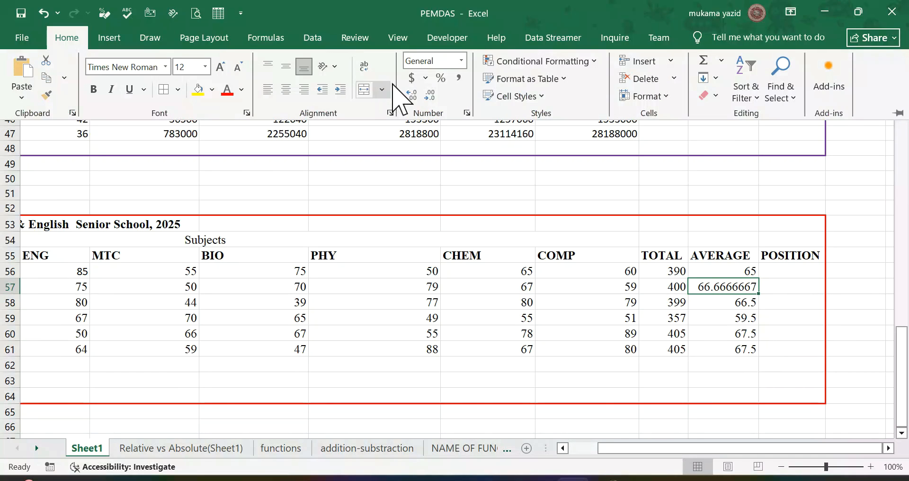
click(430, 96)
click(429, 96)
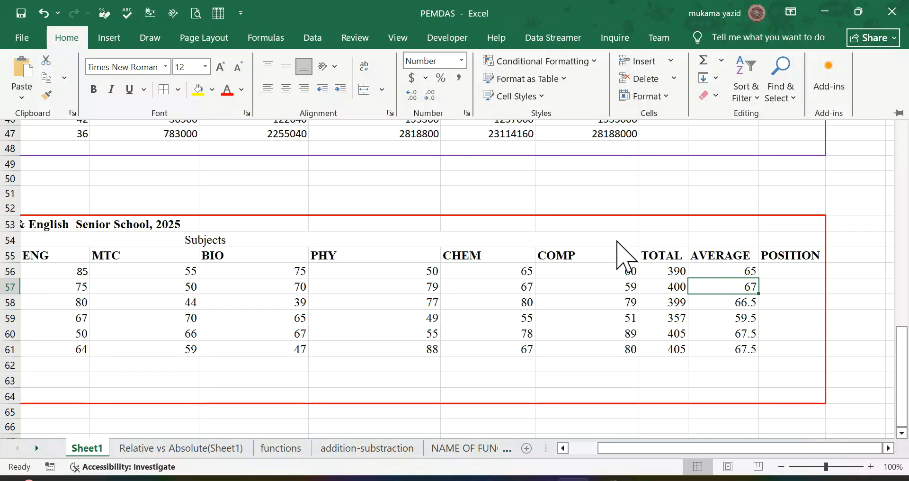
Step: Decrease the decimals across the whole average range I56:I61 to display whole numbers
click(744, 267)
drag(744, 266, 752, 348)
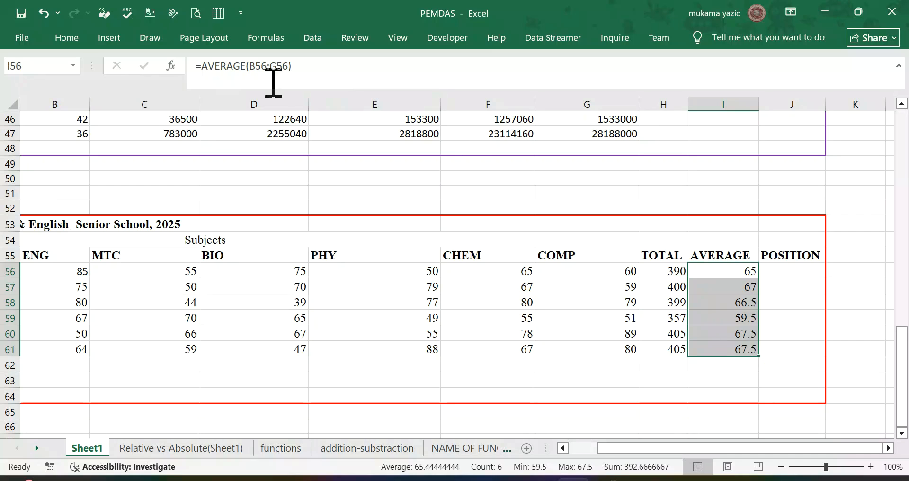
click(70, 41)
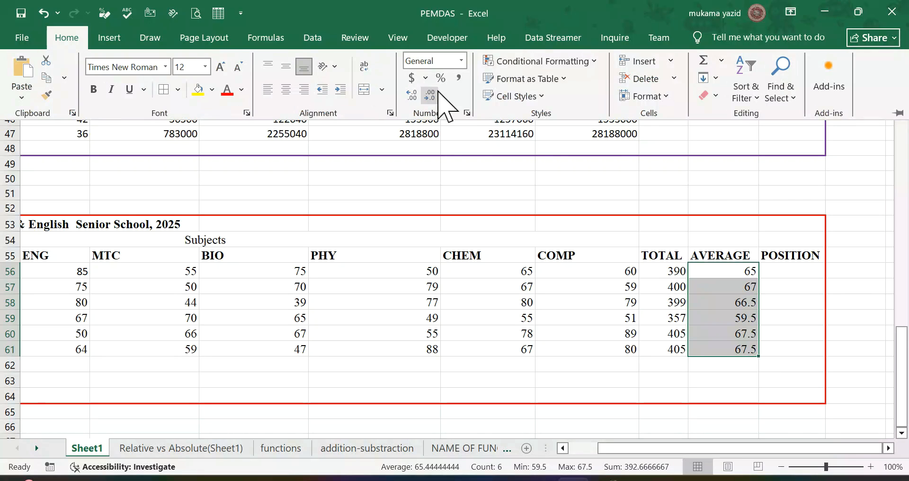
click(429, 95)
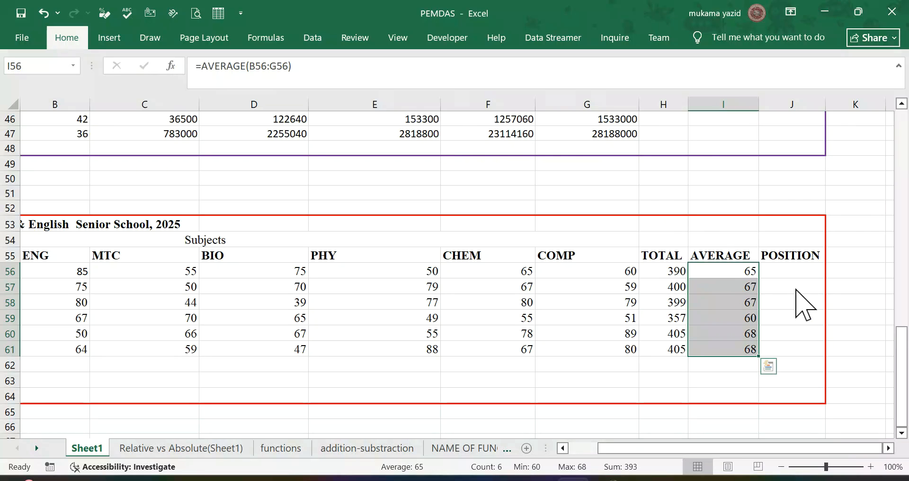
Step: Begin a RANK.EQ formula in J56 of the POSITION column, with the first student's total H56 as the number to rank
click(788, 289)
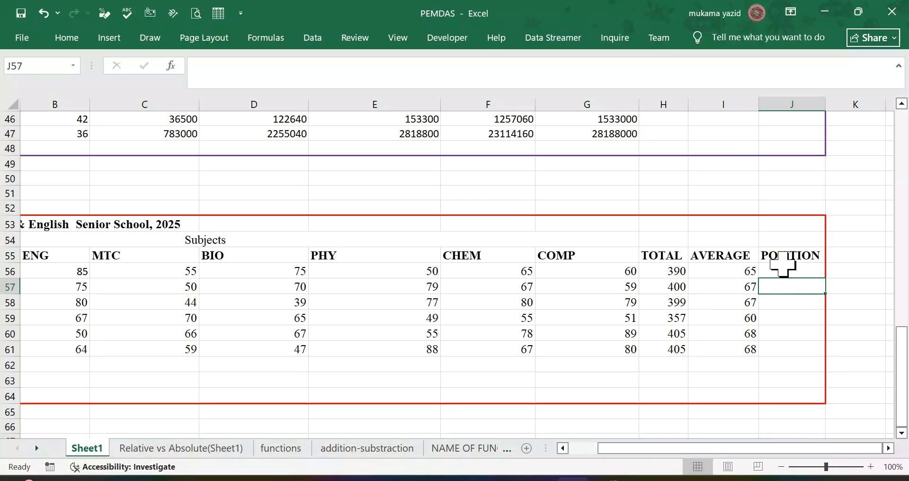
click(785, 271)
scroll(785, 273, up, 2)
scroll(786, 279, down, 2)
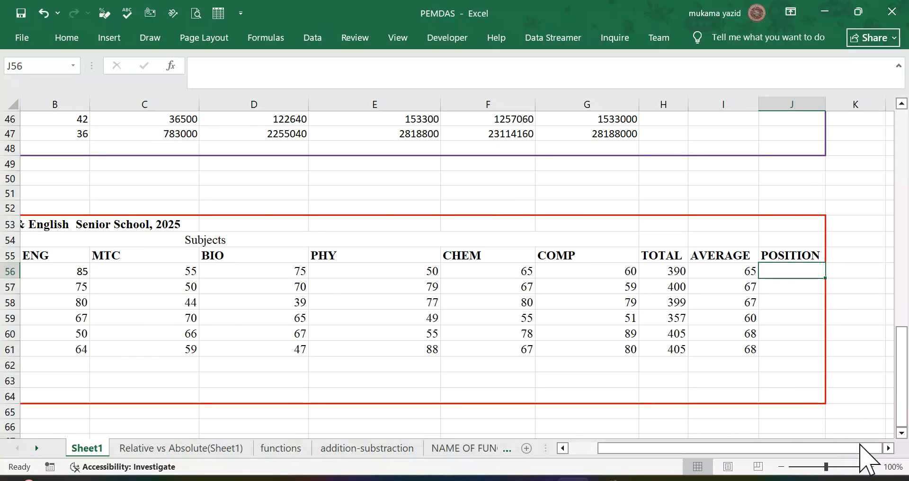
click(888, 448)
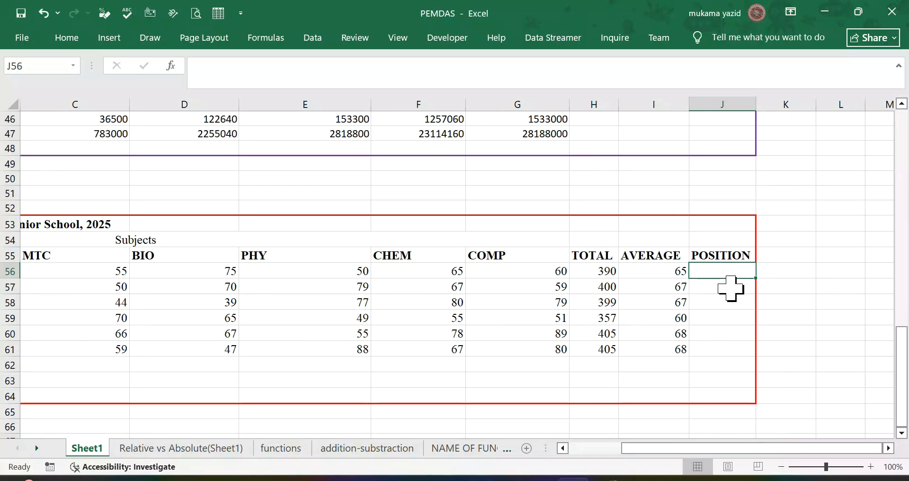
text(=)
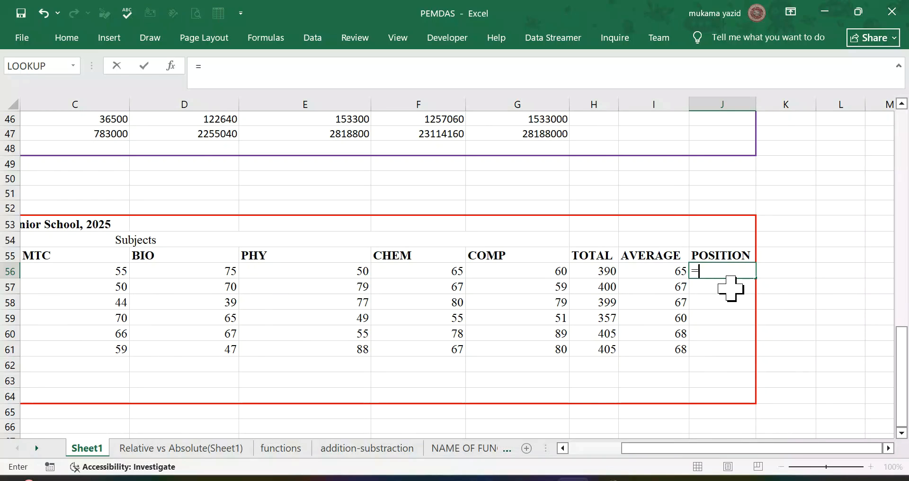
text(h)
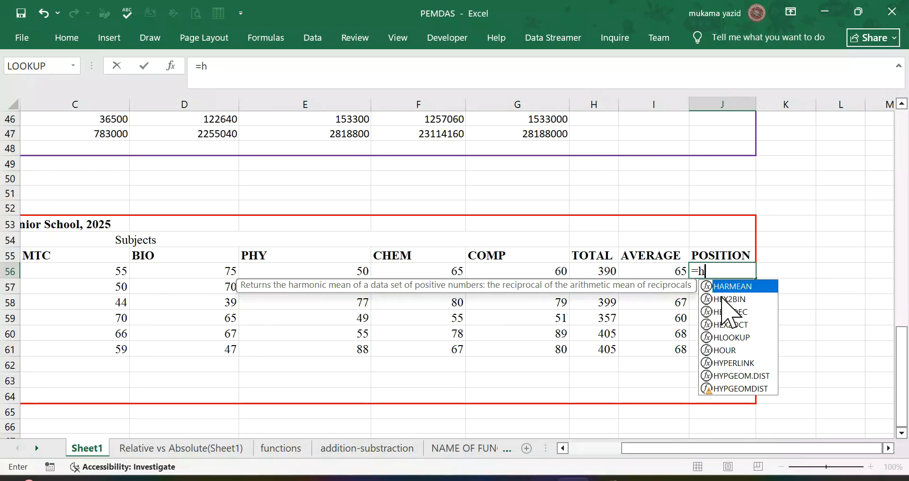
key(BackSpace)
text(rank)
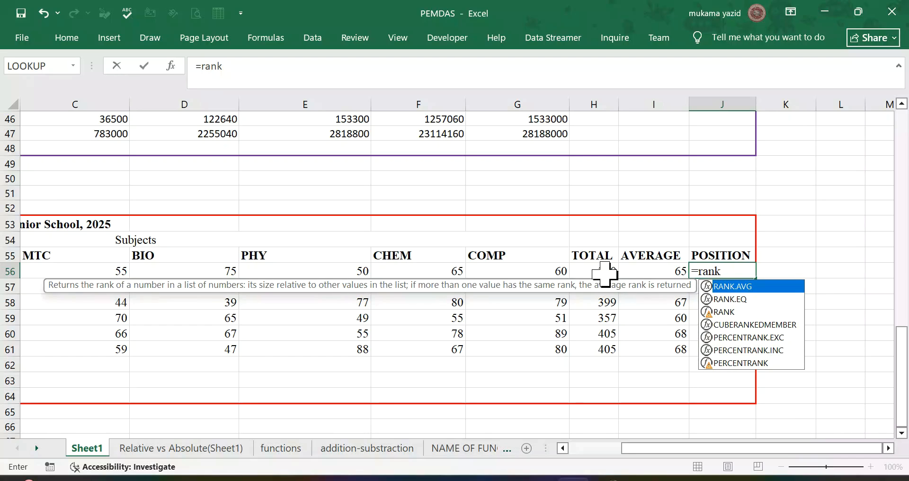
click(736, 300)
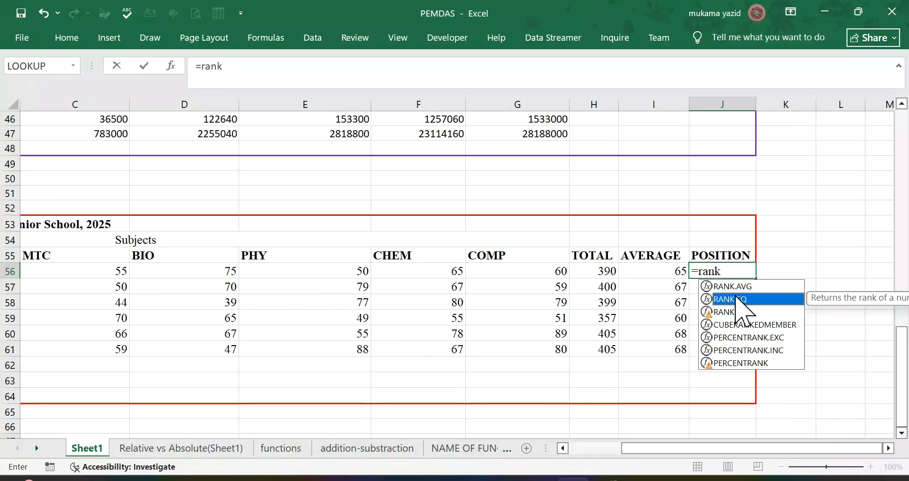
double_click(736, 299)
drag(735, 298, 597, 271)
click(647, 339)
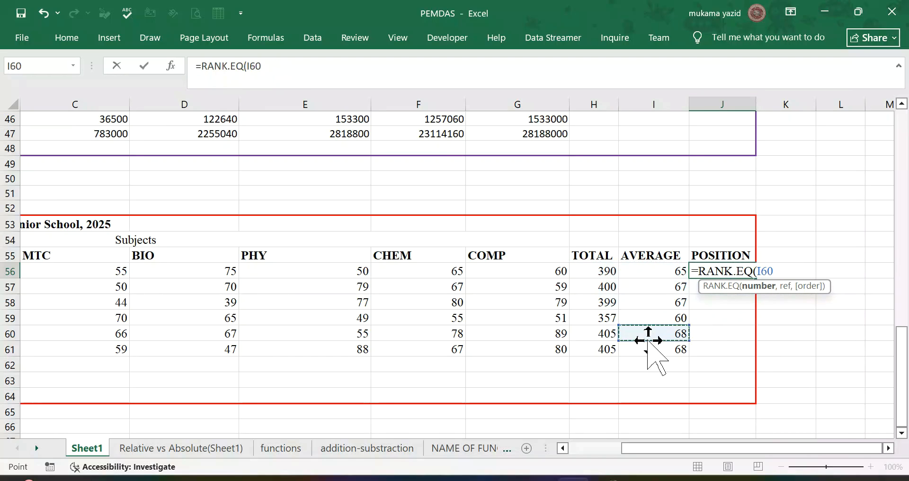
click(605, 275)
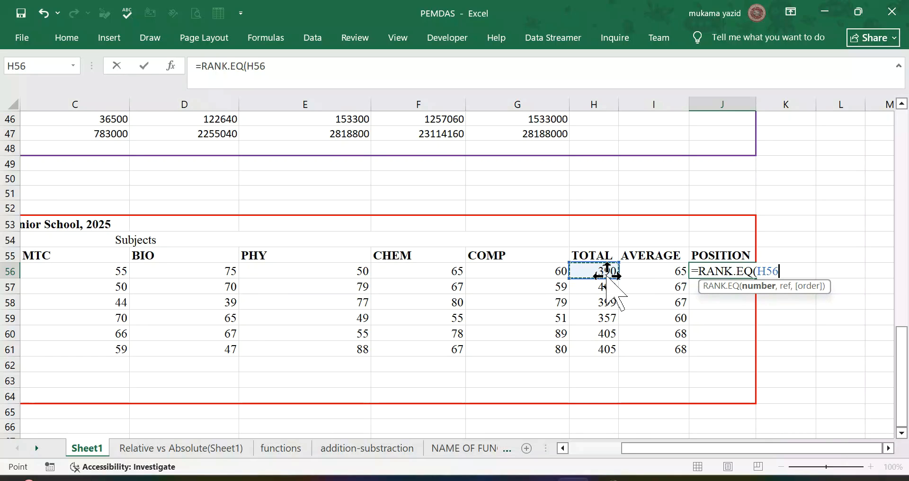
text(,)
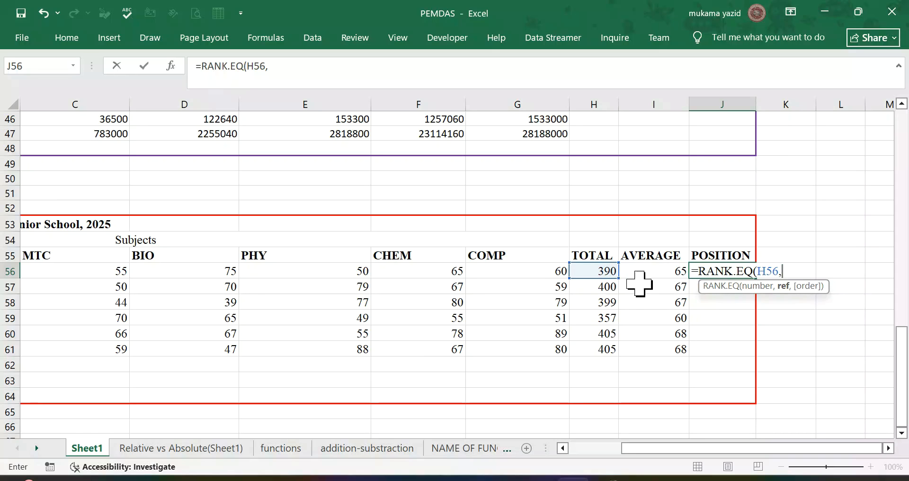
Step: Complete the formula as =RANK.EQ(H56,$H$56:$H$61,0) with the absolute totals range and descending order, and fill it down to J61
click(593, 274)
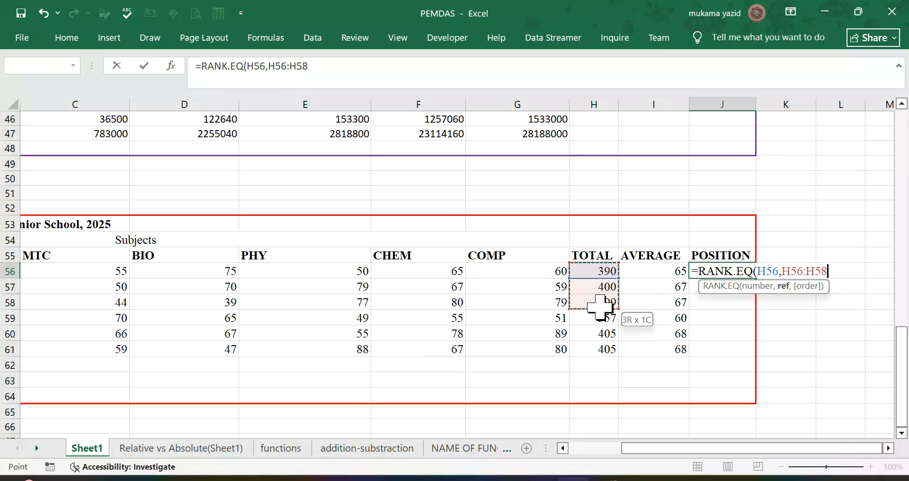
drag(602, 335, 603, 347)
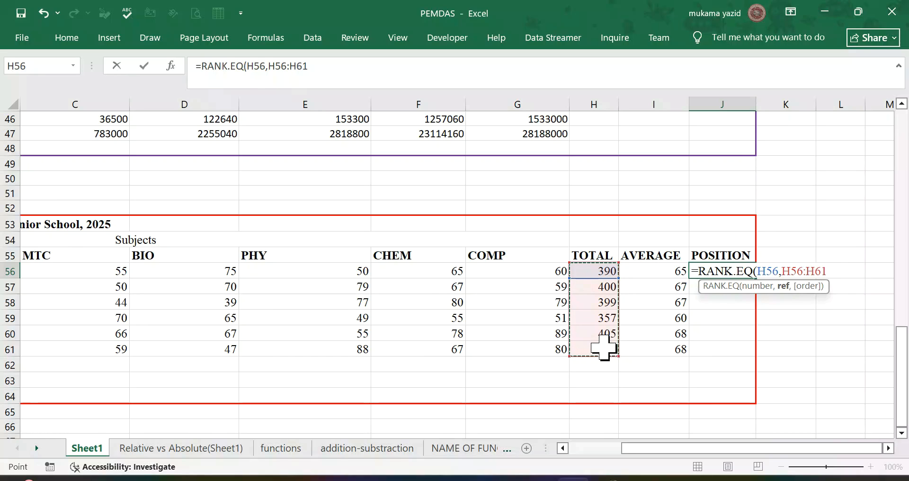
key(F4)
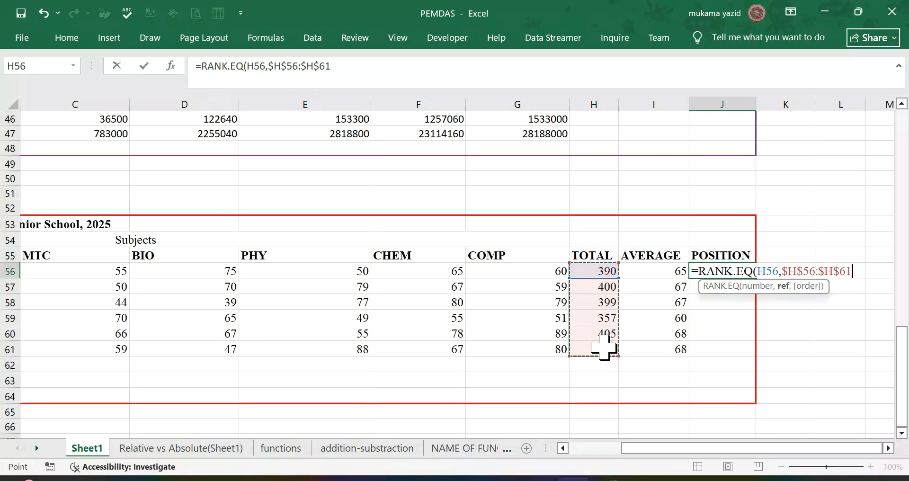
text(,)
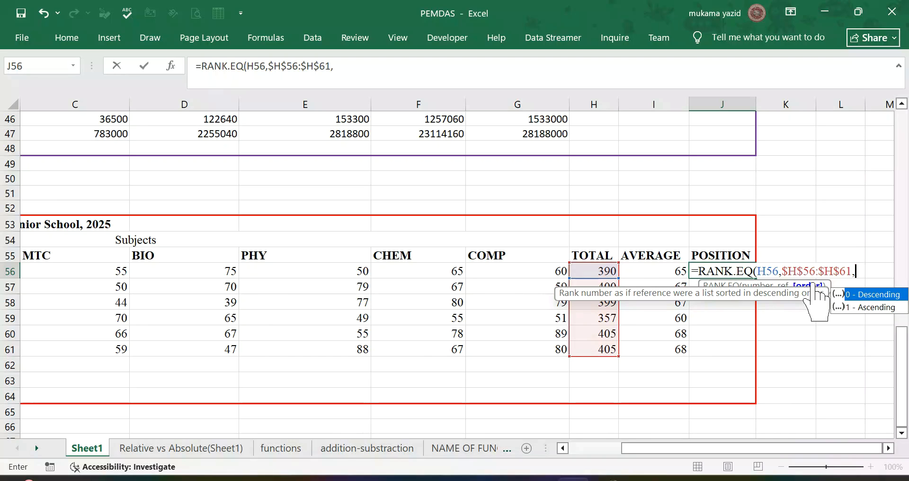
text(0)
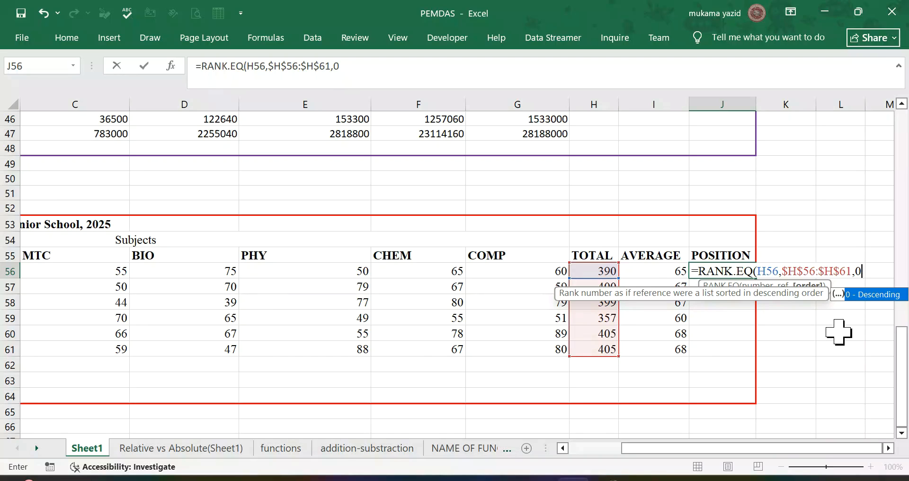
text())
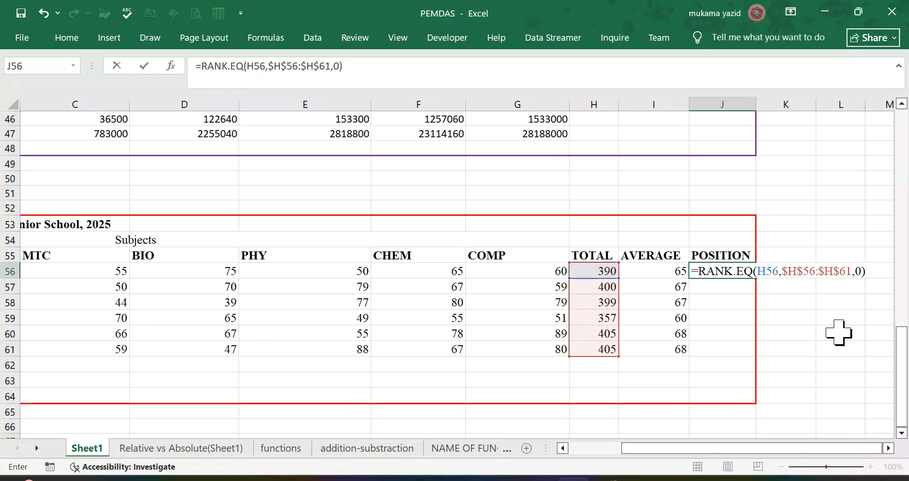
key(Return)
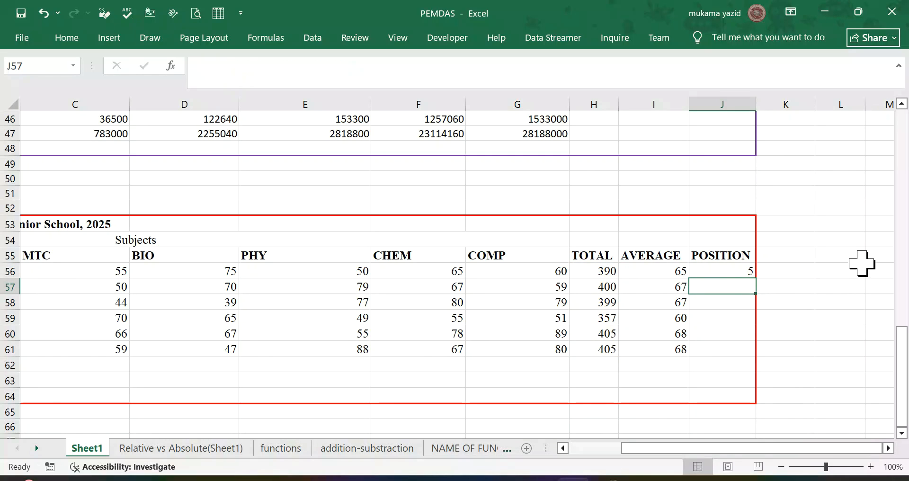
click(751, 271)
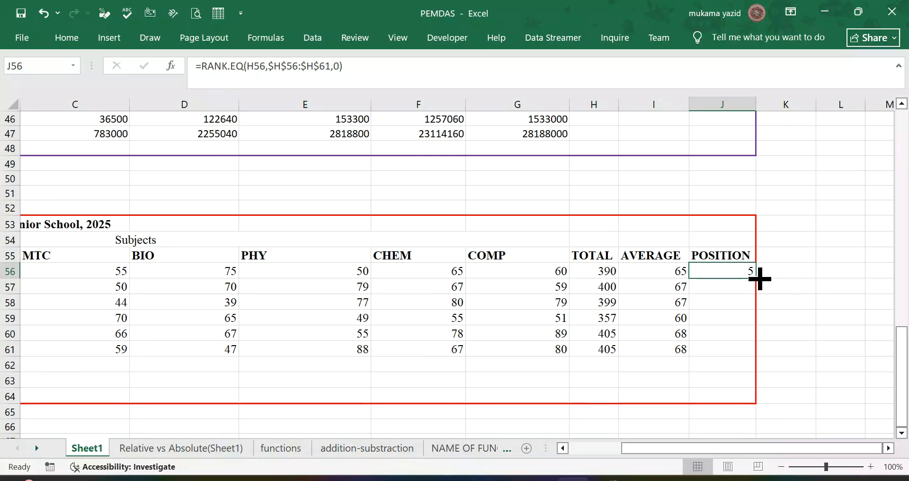
drag(755, 279, 755, 363)
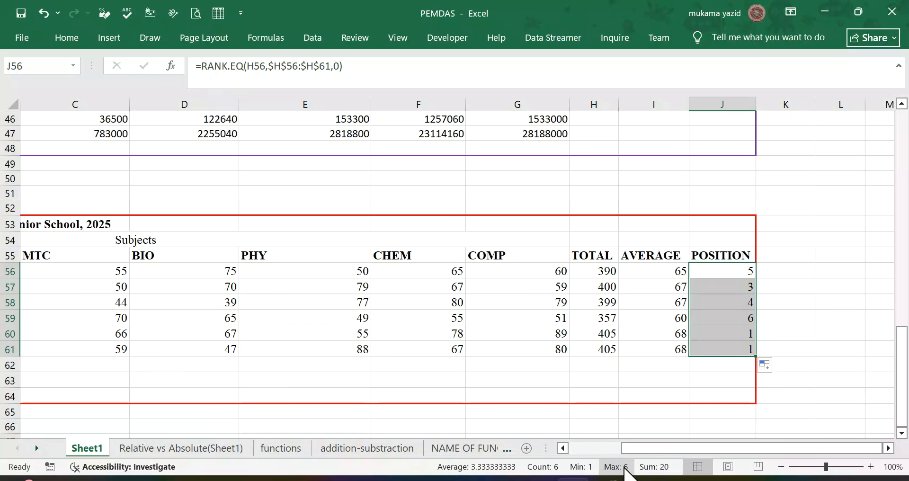
Step: Enter =MAX(B56:B61) in B63 of the Minimum Value row using AutoSum's Max, excluding the blank row 62
click(563, 448)
click(563, 448)
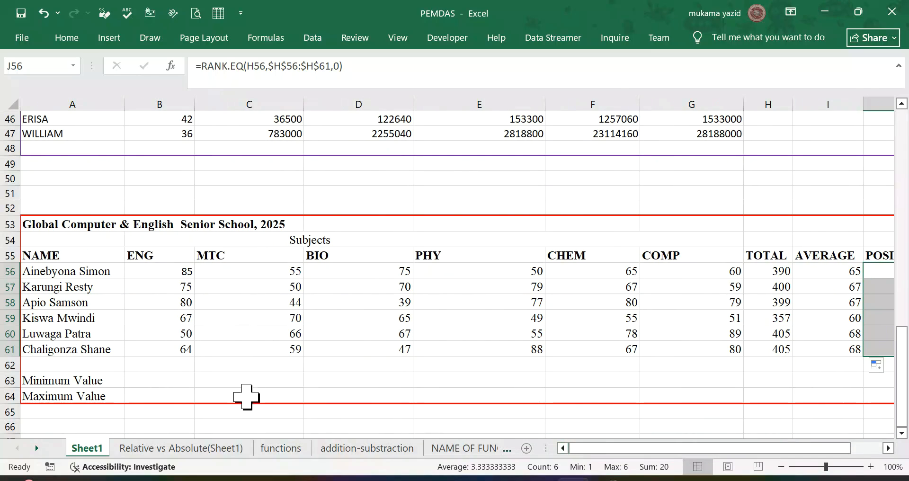
click(175, 375)
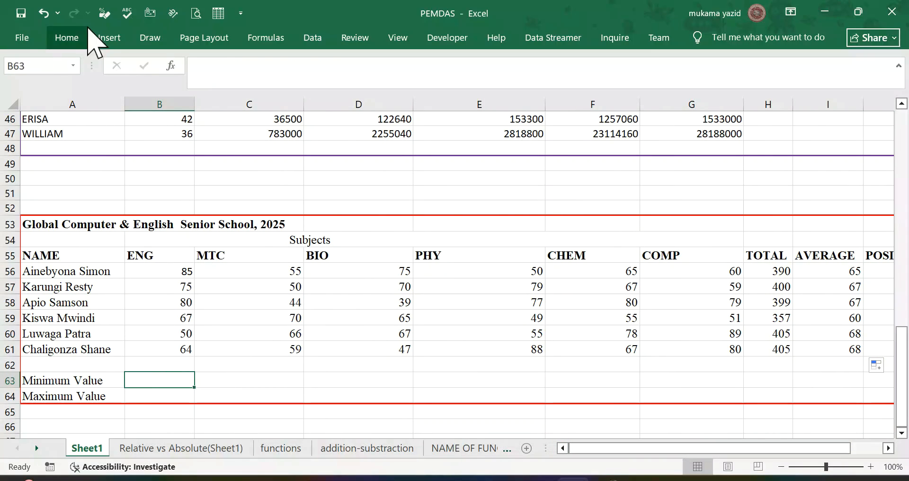
click(66, 37)
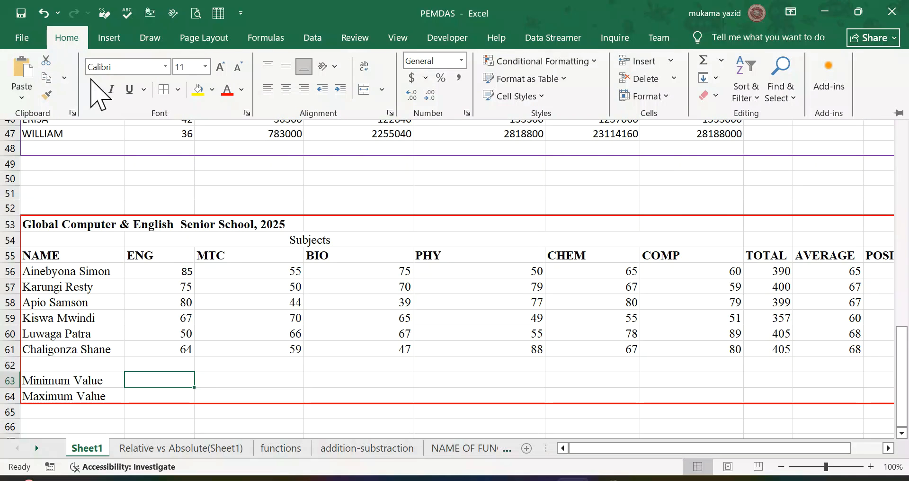
click(280, 41)
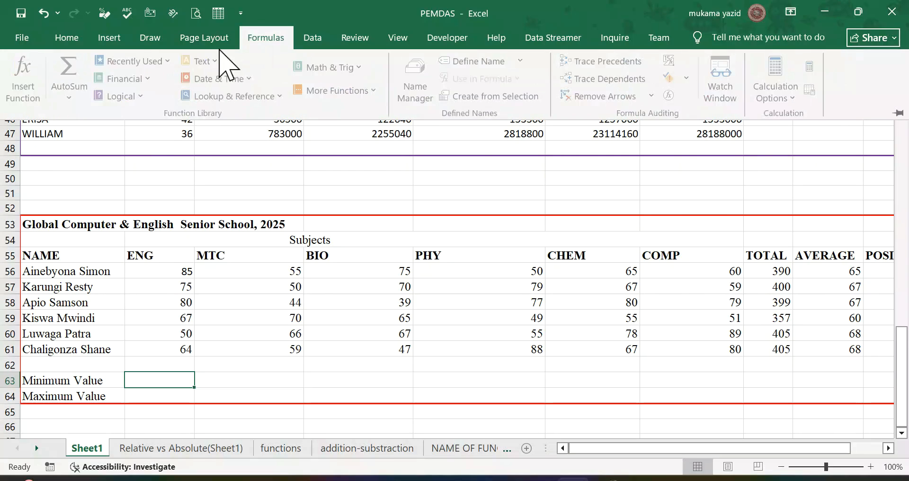
click(73, 98)
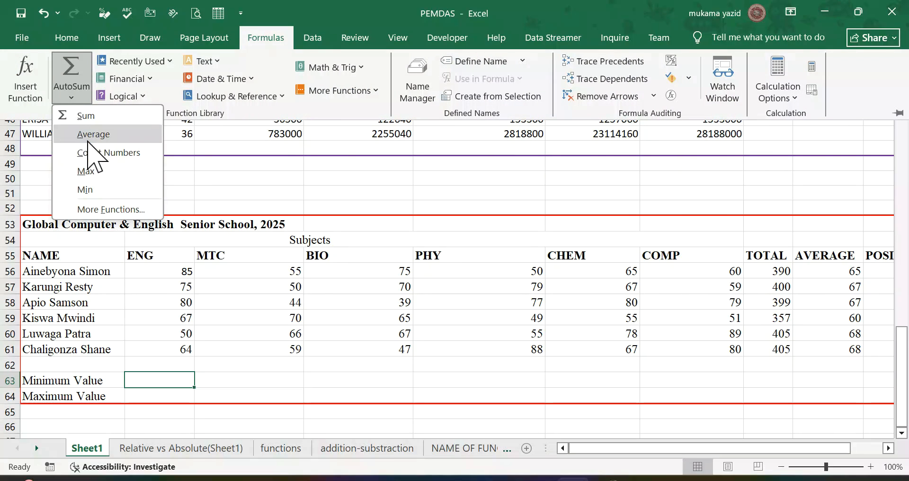
click(88, 175)
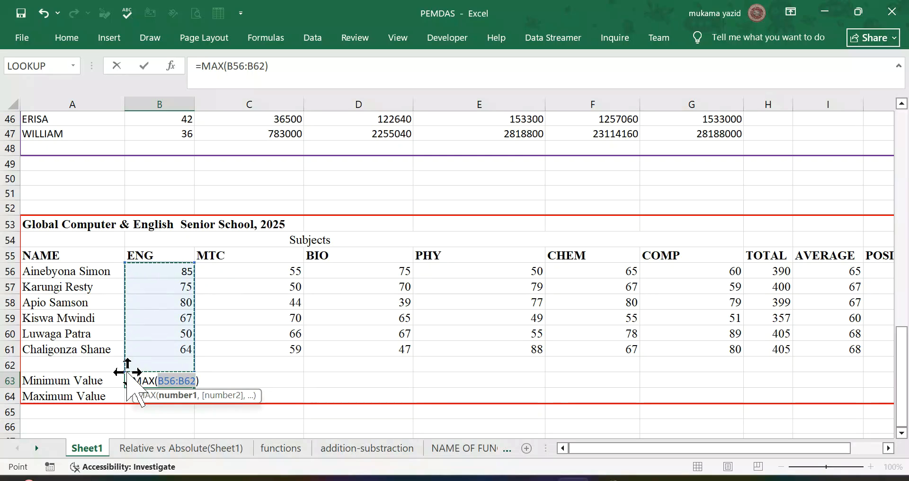
drag(128, 368, 132, 358)
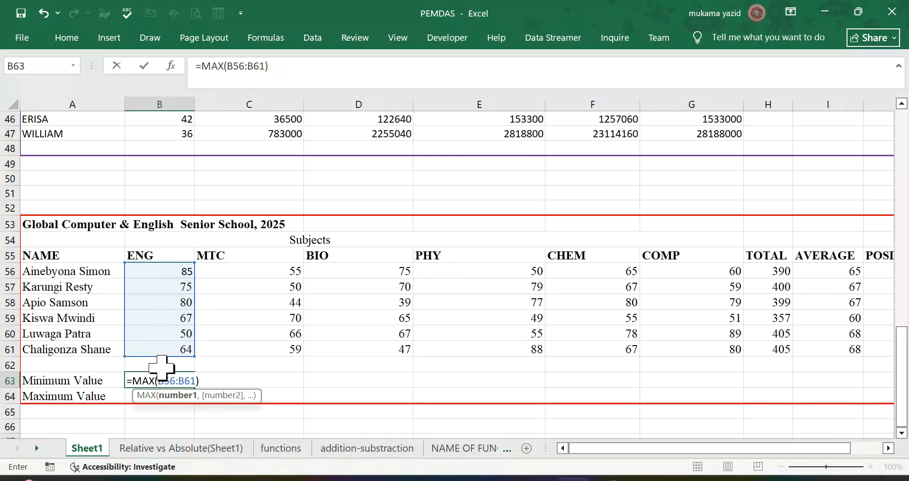
key(Return)
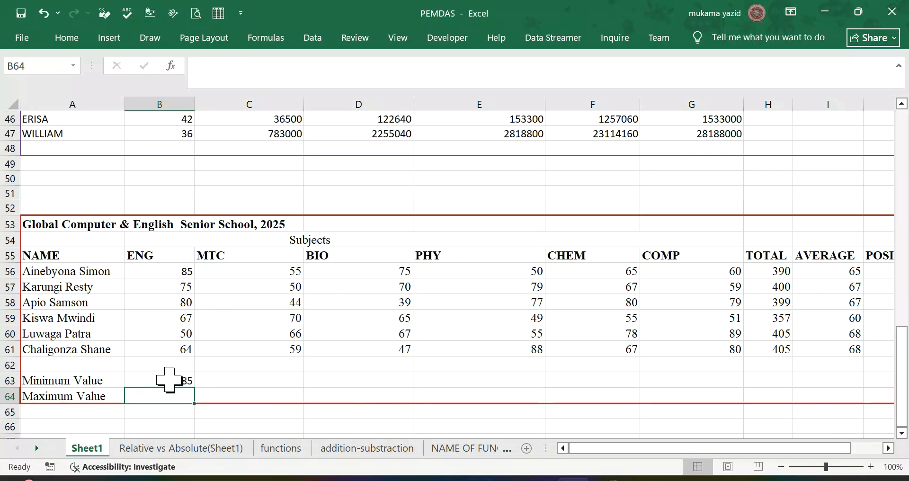
Step: Fill the MAX formula from B63 down into B64 and across the Minimum Value row to I63
click(168, 380)
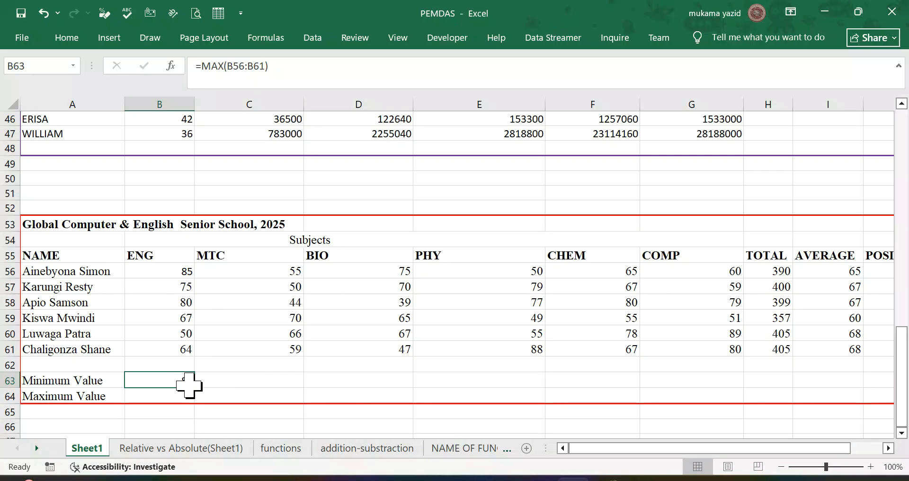
double_click(193, 387)
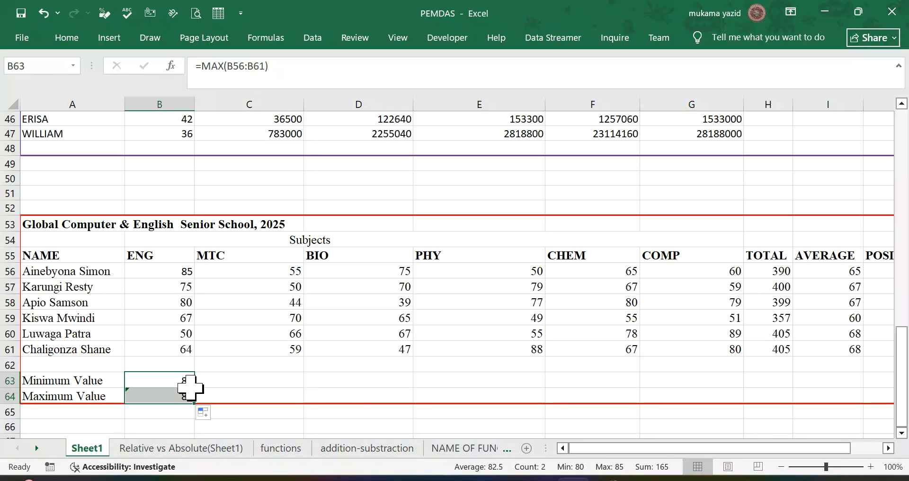
click(188, 382)
drag(193, 387, 850, 388)
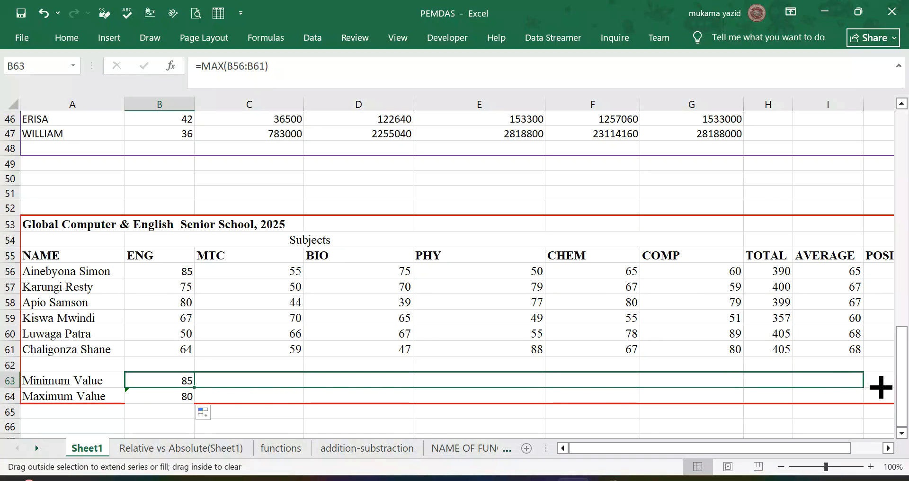
drag(888, 388, 886, 388)
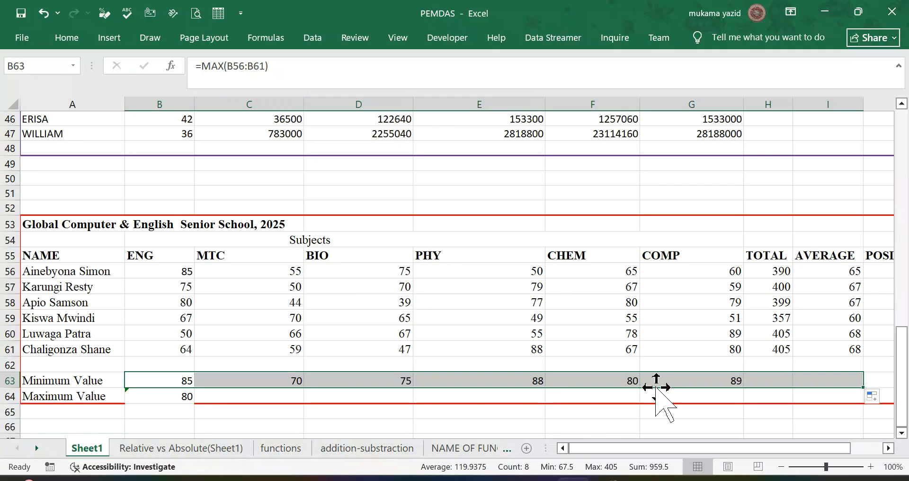
scroll(306, 410, down, 1)
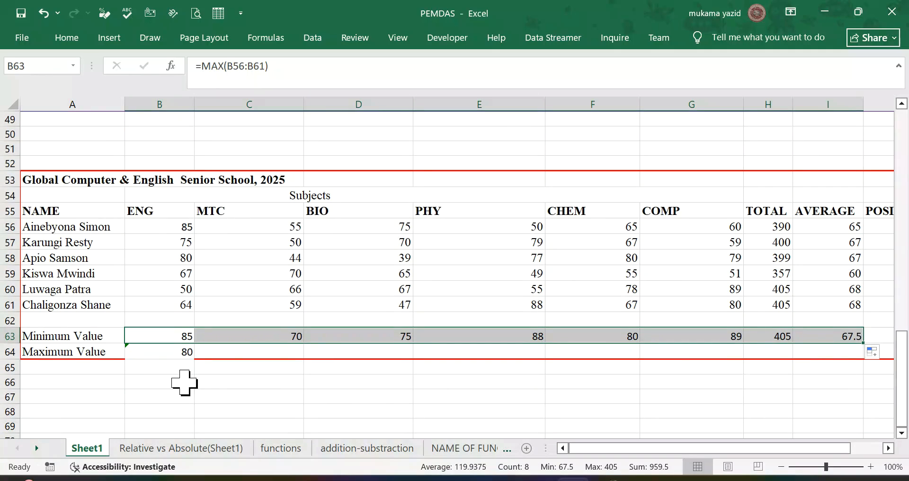
click(171, 356)
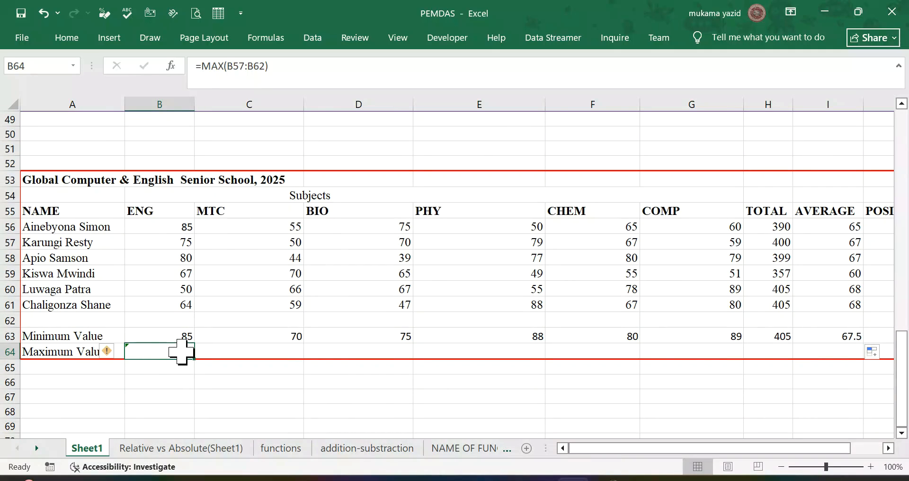
click(67, 37)
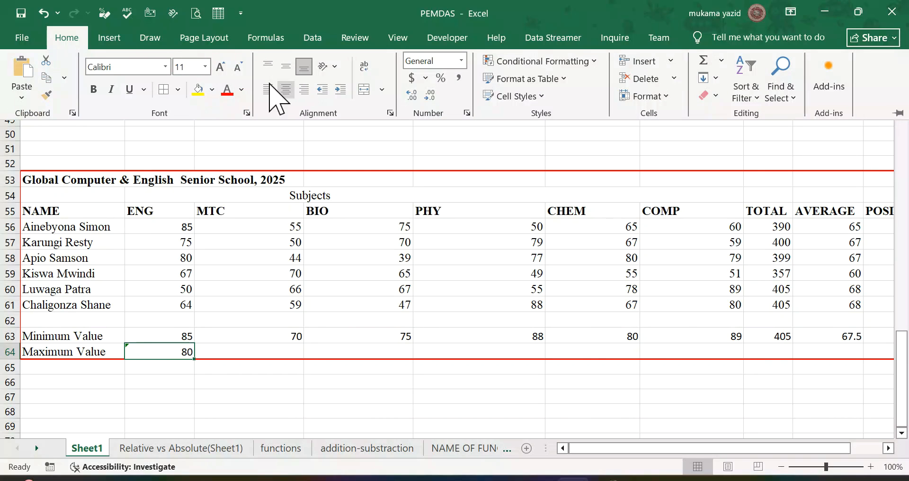
click(264, 39)
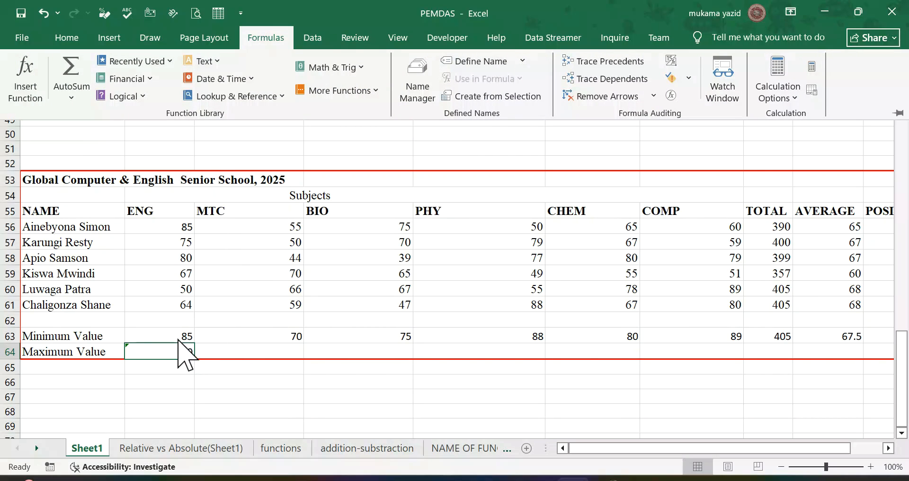
click(179, 352)
Step: Replace the formula in B63 of the Minimum Value row with =MIN(B56:B61) using AutoSum's Min, excluding the blank row 62
click(178, 336)
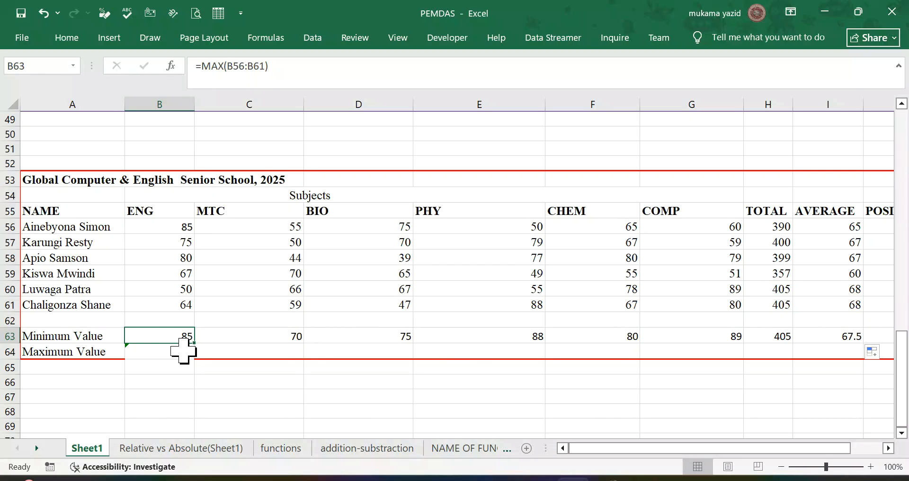
drag(195, 342, 194, 353)
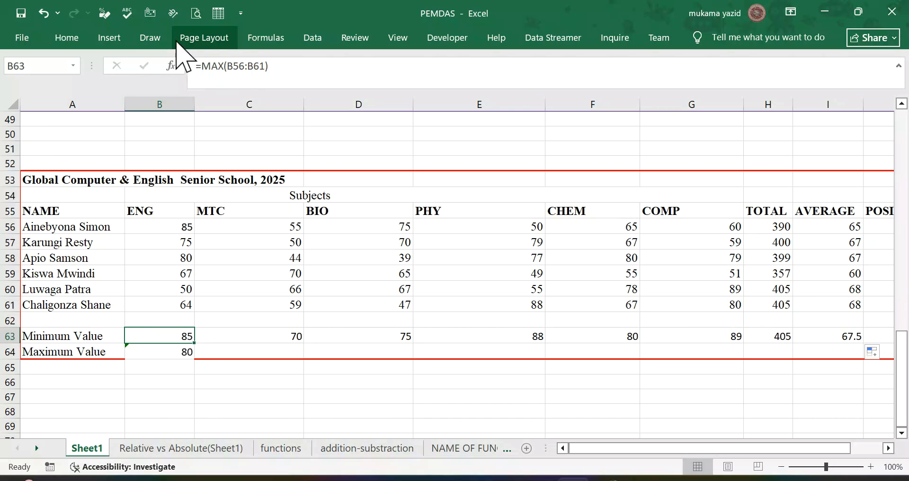
click(264, 40)
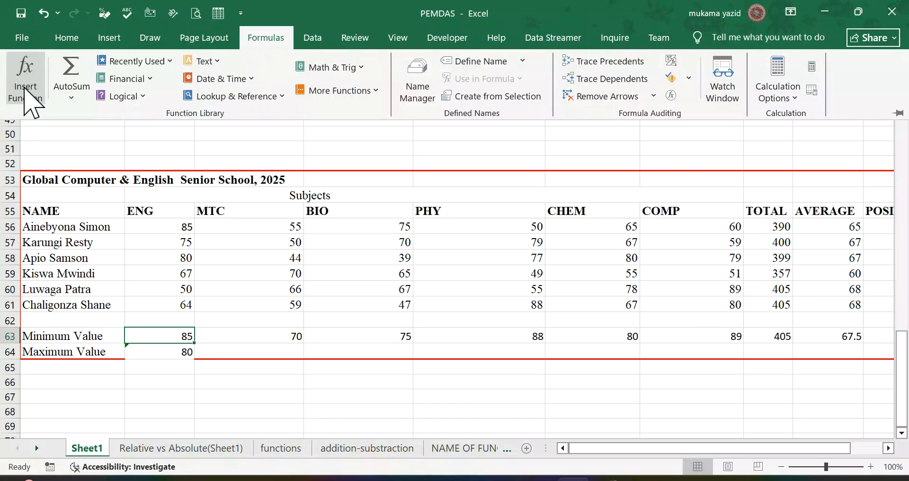
click(70, 97)
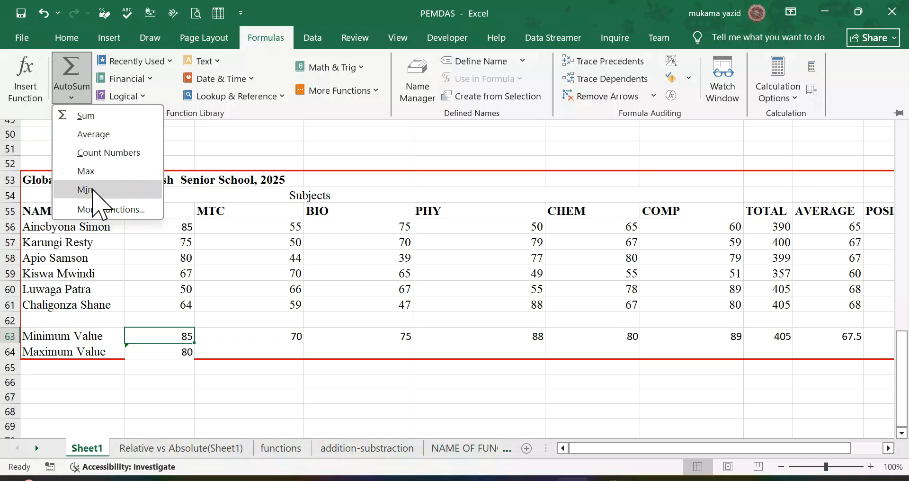
click(92, 189)
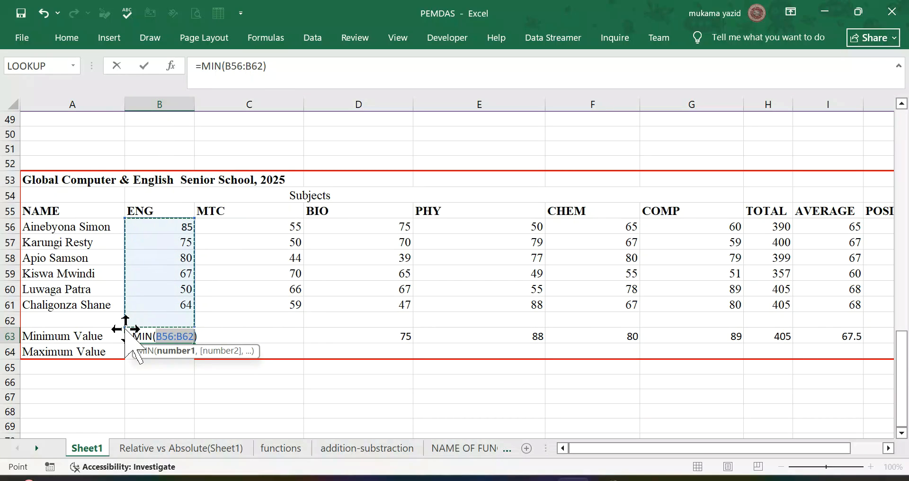
drag(126, 328, 130, 309)
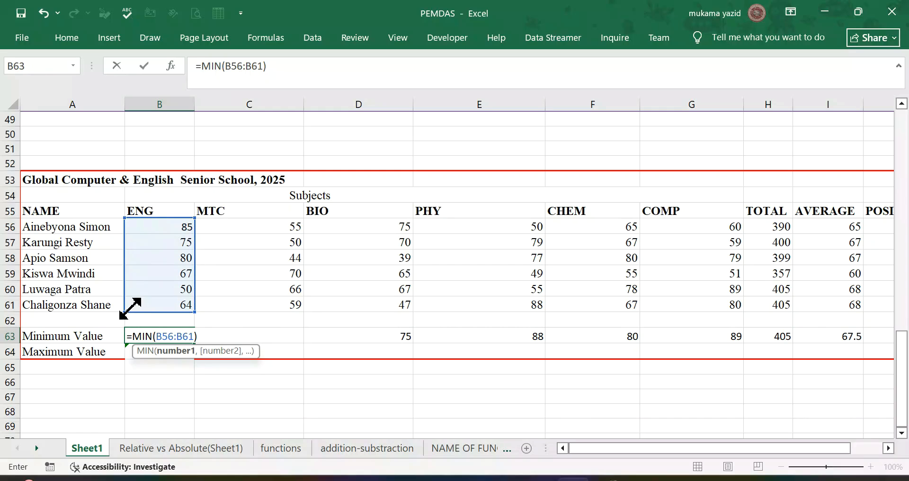
key(Return)
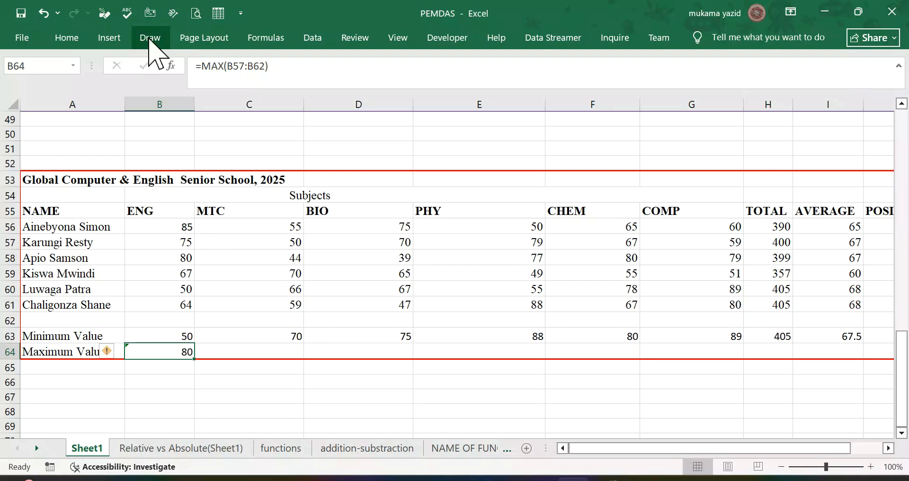
Step: Enter =MAX(B56:B61) in B64 of the Maximum Value row using AutoSum's Max, covering only the six students' ENG marks
click(66, 37)
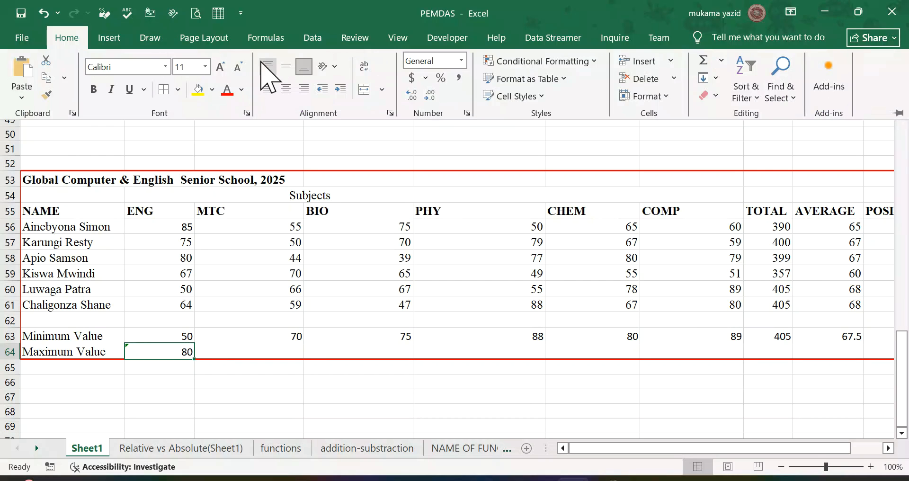
click(267, 40)
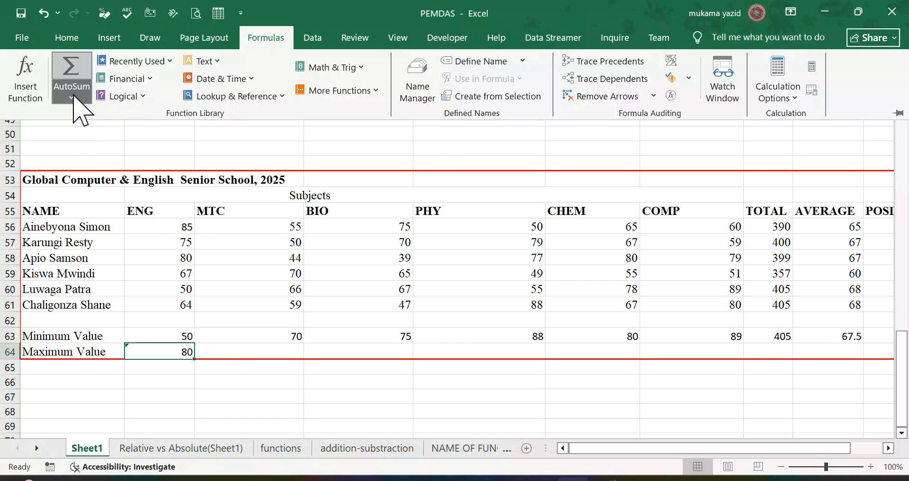
click(72, 98)
click(92, 171)
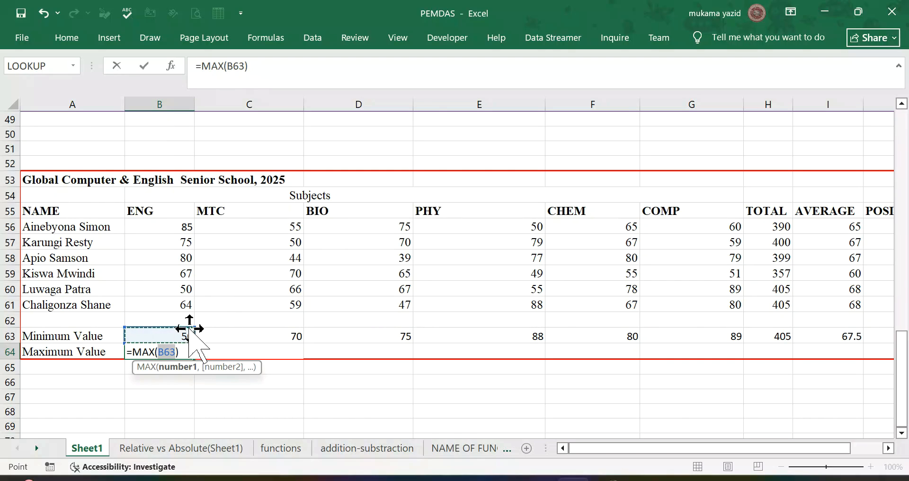
drag(191, 328, 201, 224)
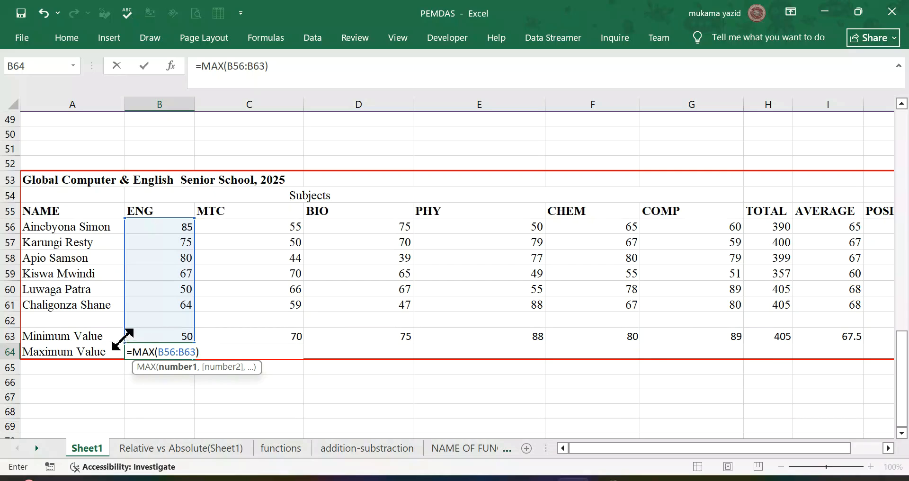
drag(125, 340, 129, 319)
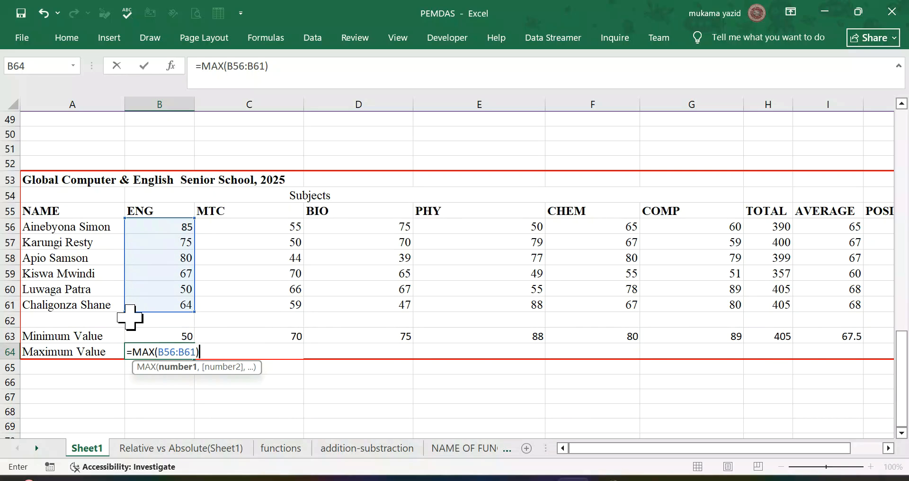
key(Return)
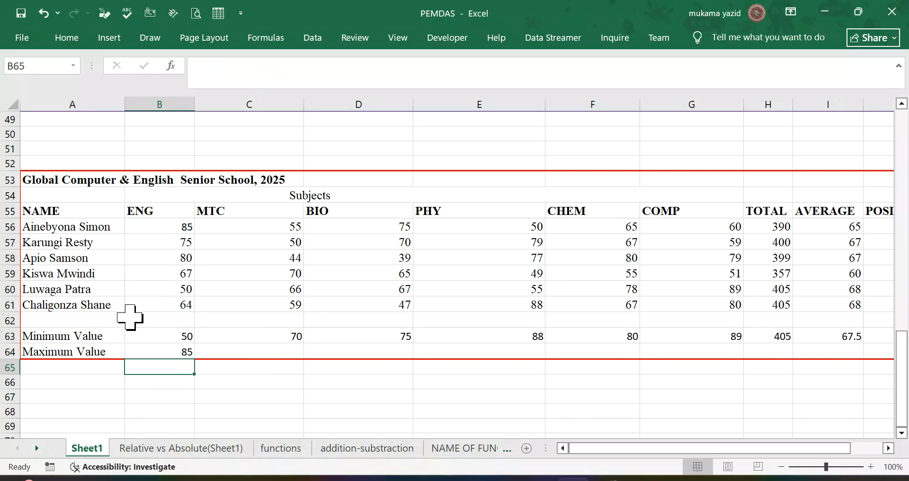
Step: Fill the MAX formula from B64 across to I64 and the MIN formula from B63 across to H63
click(172, 351)
drag(194, 359, 867, 357)
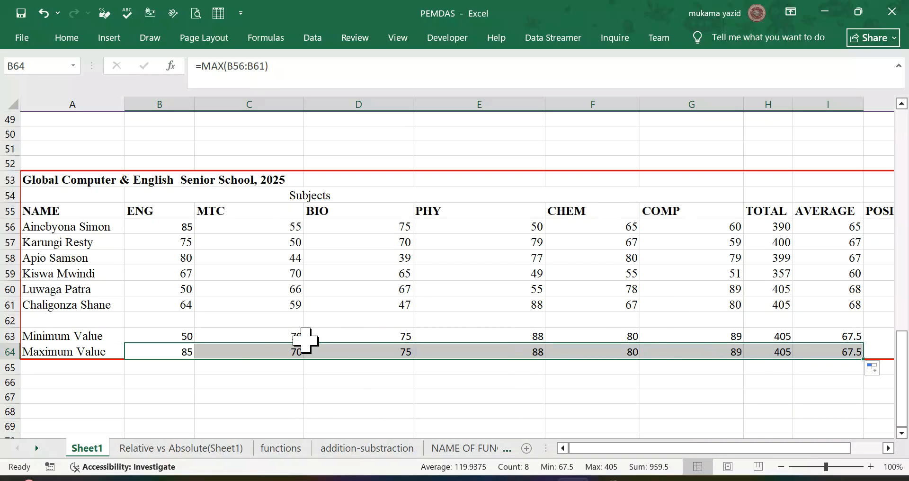
click(179, 337)
drag(195, 341, 792, 343)
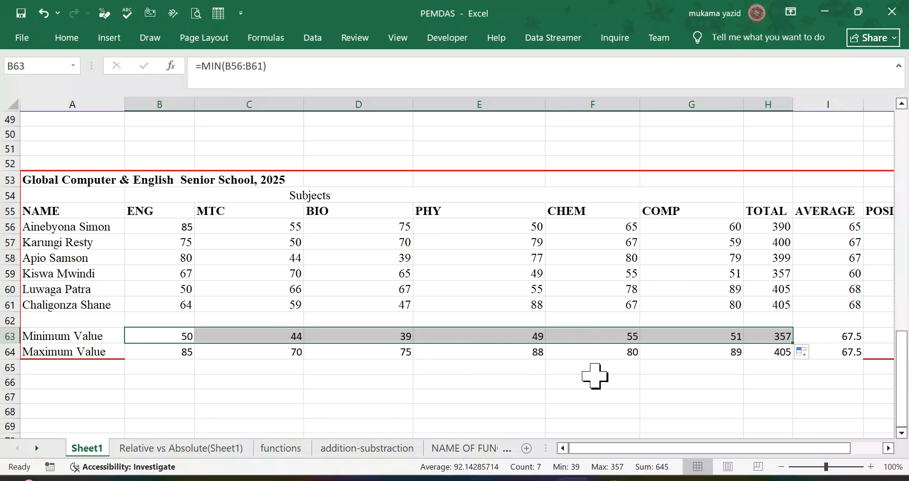
click(617, 382)
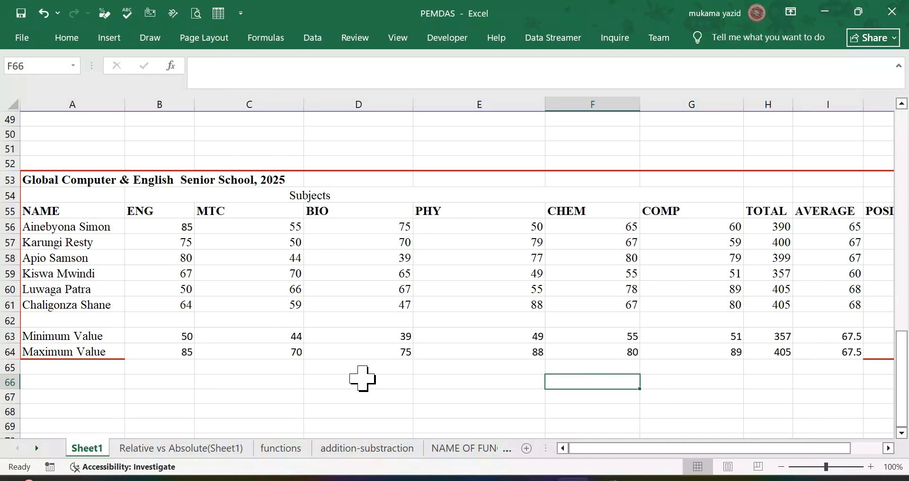
scroll(362, 379, down, 2)
scroll(350, 289, down, 1)
scroll(349, 289, up, 1)
scroll(349, 288, up, 1)
scroll(350, 289, down, 2)
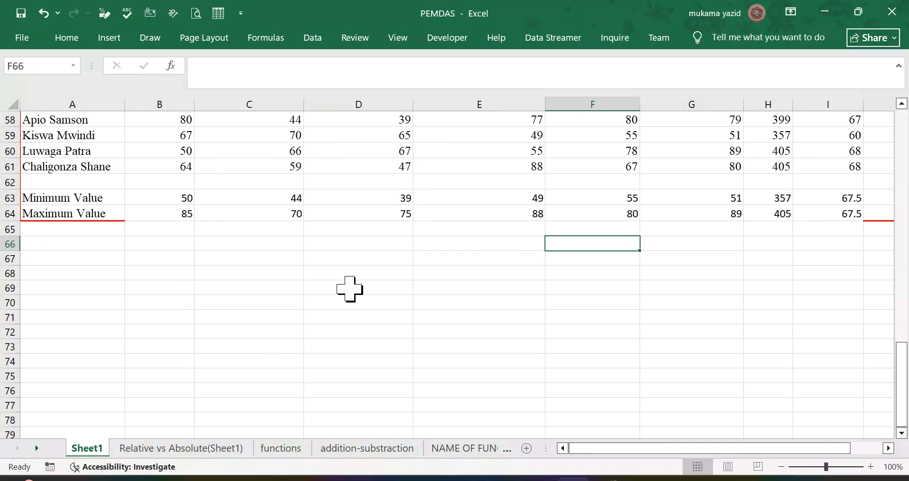
scroll(349, 289, up, 8)
scroll(350, 289, up, 2)
scroll(350, 288, down, 3)
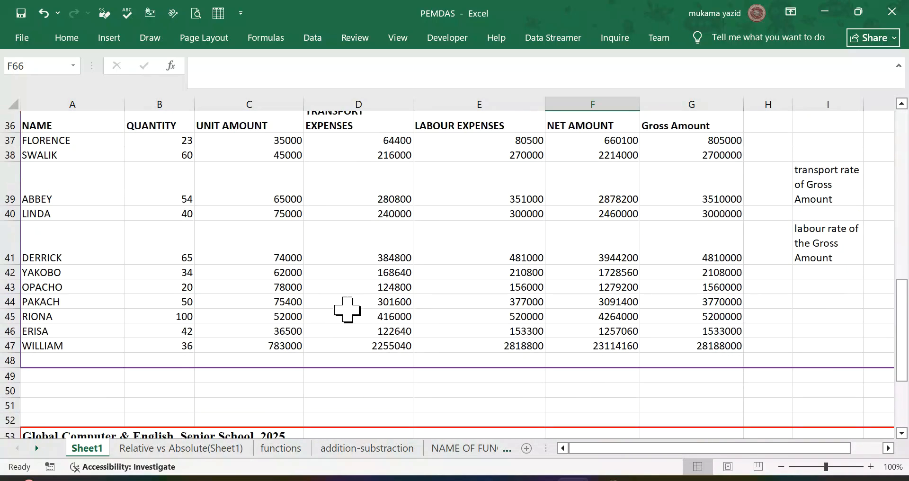
Step: Switch to the Relative vs Absolute(Sheet1) sheet and go to the Bonus and Total columns of the Qn1 salary table
click(165, 448)
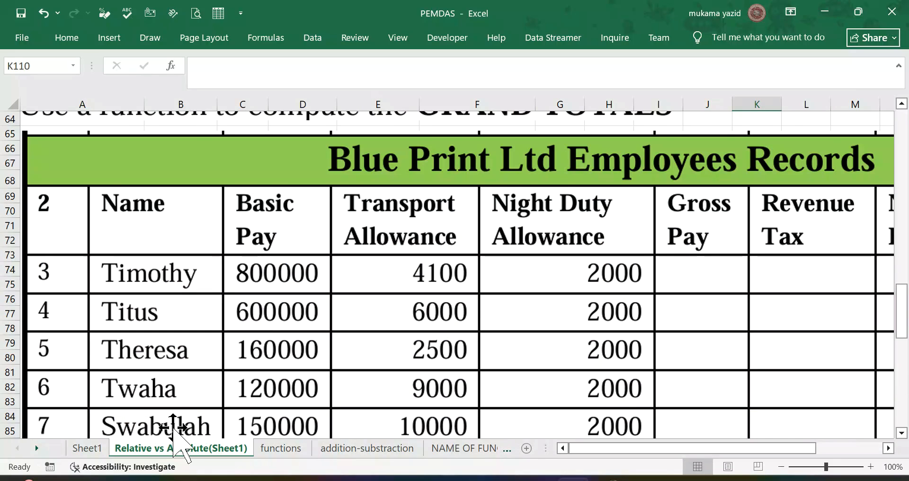
scroll(244, 384, up, 8)
scroll(245, 377, up, 13)
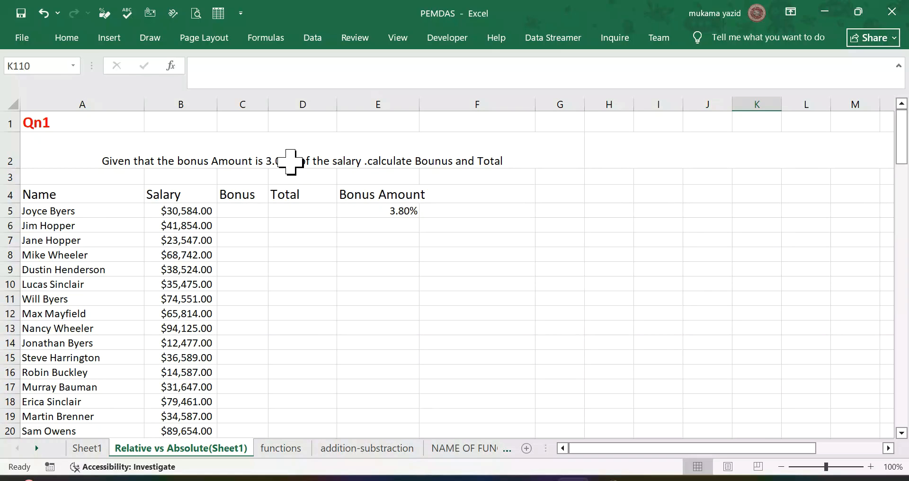
click(240, 212)
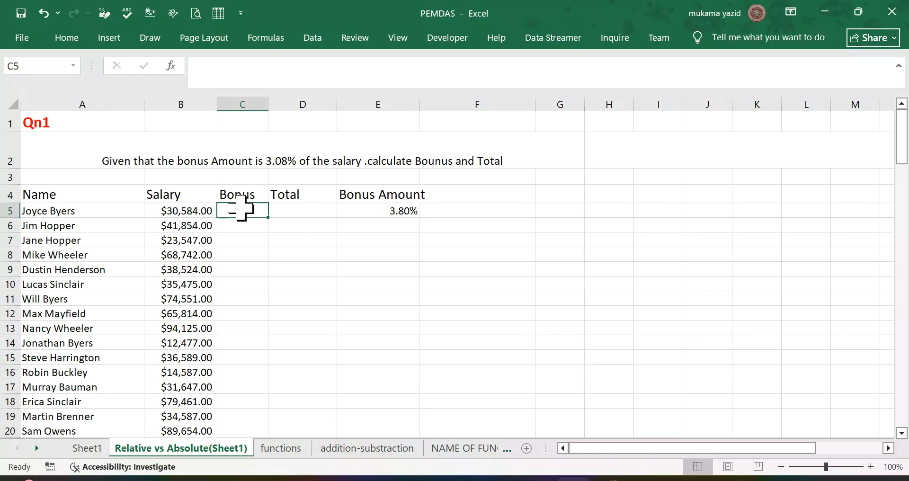
click(323, 210)
scroll(190, 261, down, 1)
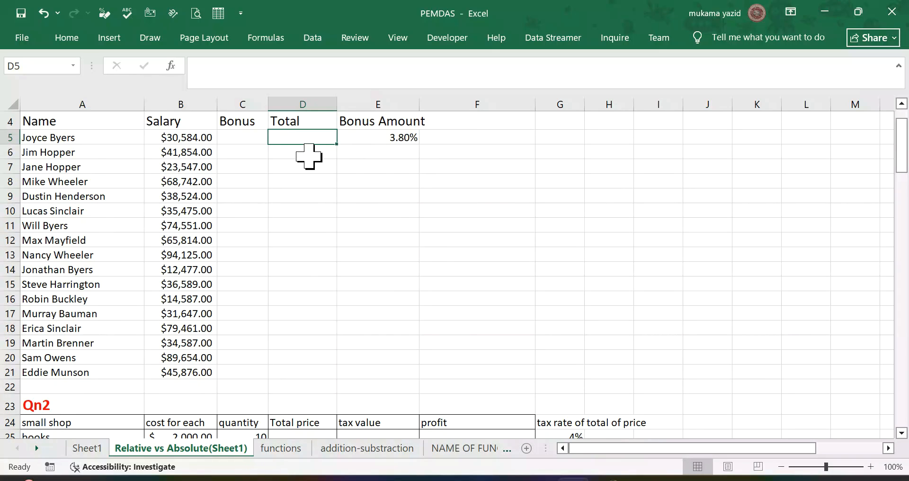
scroll(303, 164, up, 1)
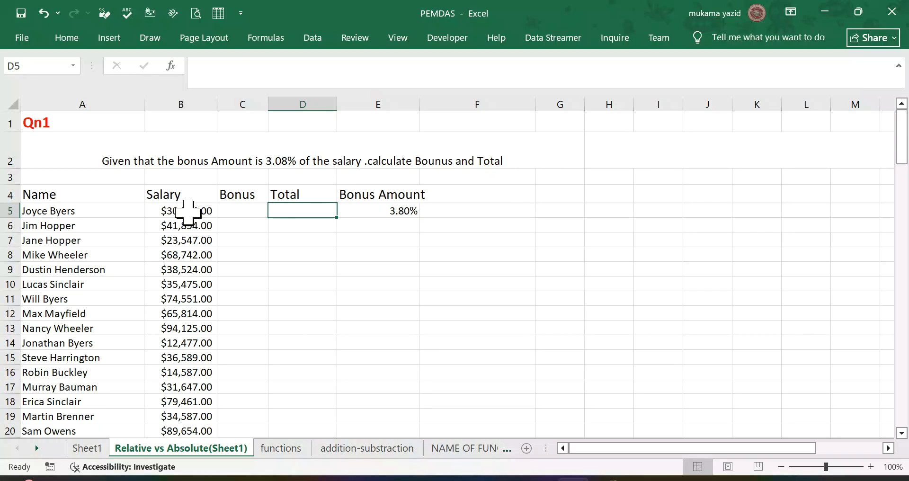
Step: Enter =$E$5*B5 in C5 of the Bonus column, with an absolute reference to the bonus rate
click(253, 208)
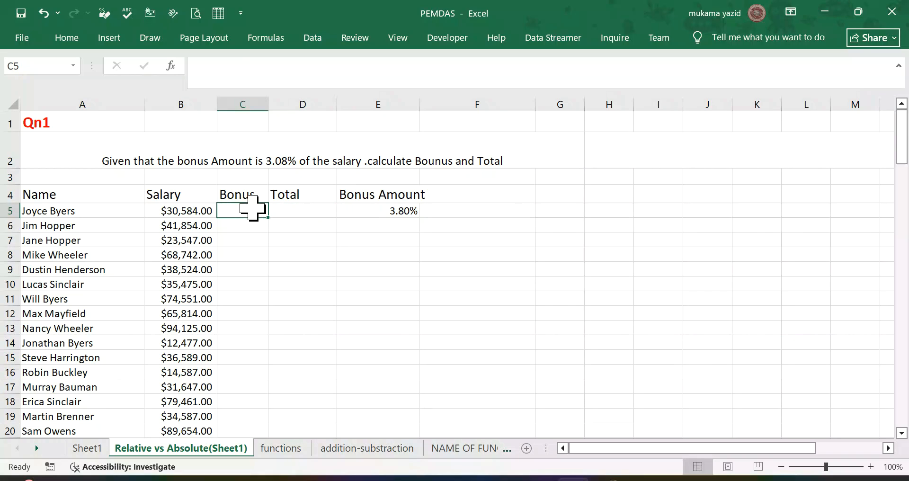
text(=)
click(404, 216)
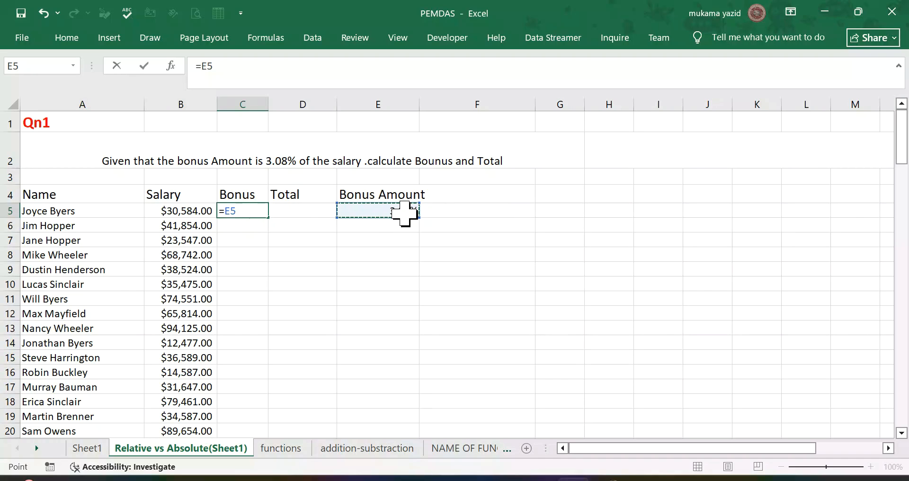
key(F4)
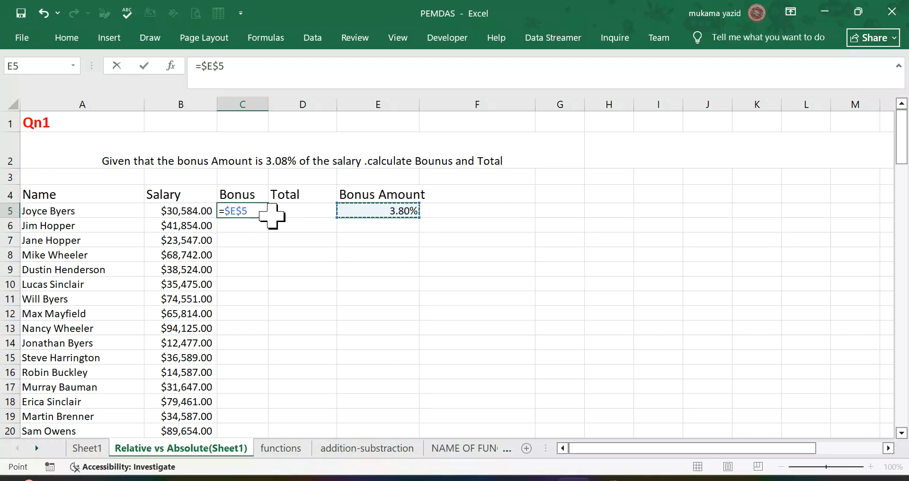
text(*)
click(174, 213)
key(Return)
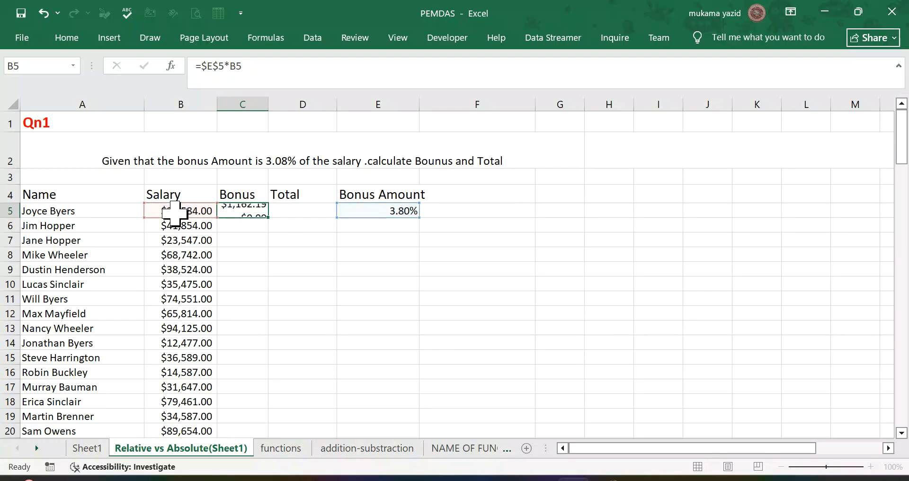
Step: Fill the bonus formula from C5 down to C21 for all employees
click(258, 213)
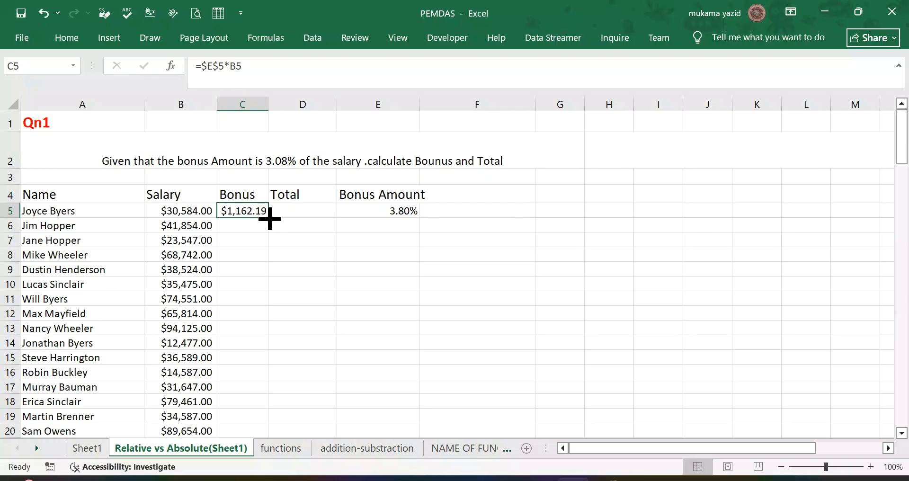
double_click(268, 216)
scroll(272, 213, down, 4)
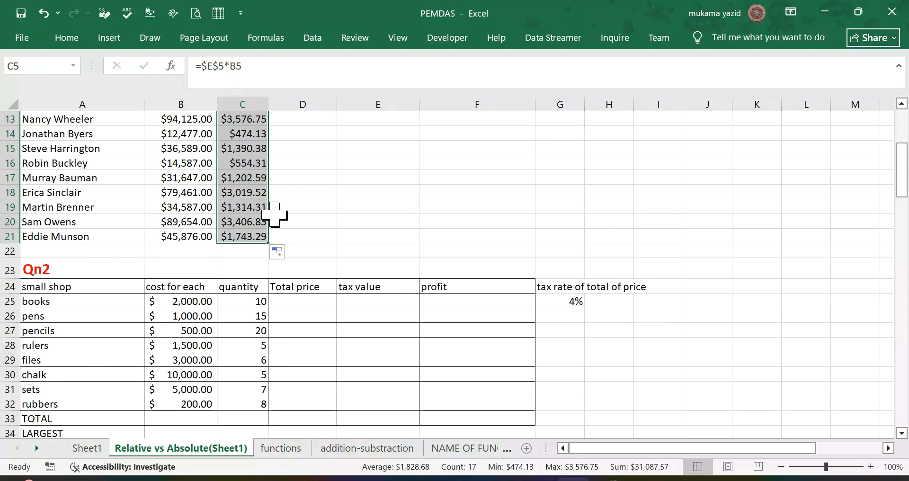
scroll(275, 213, up, 3)
click(289, 138)
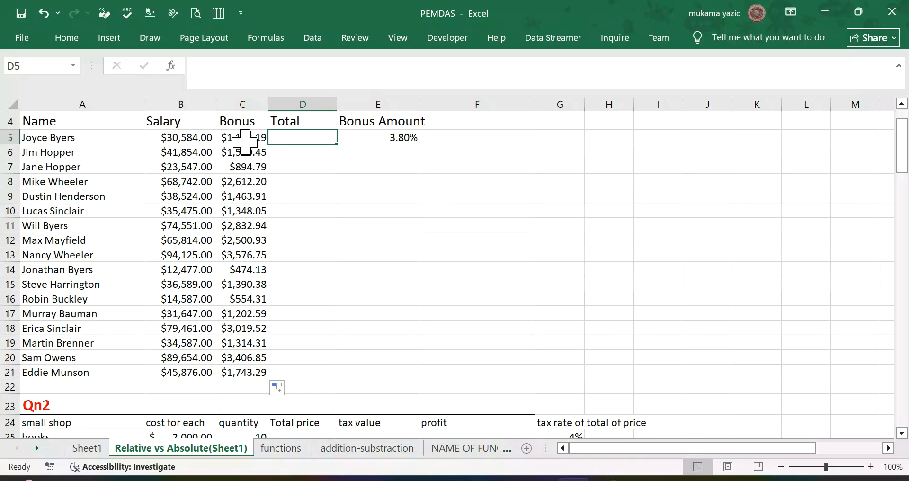
text(=)
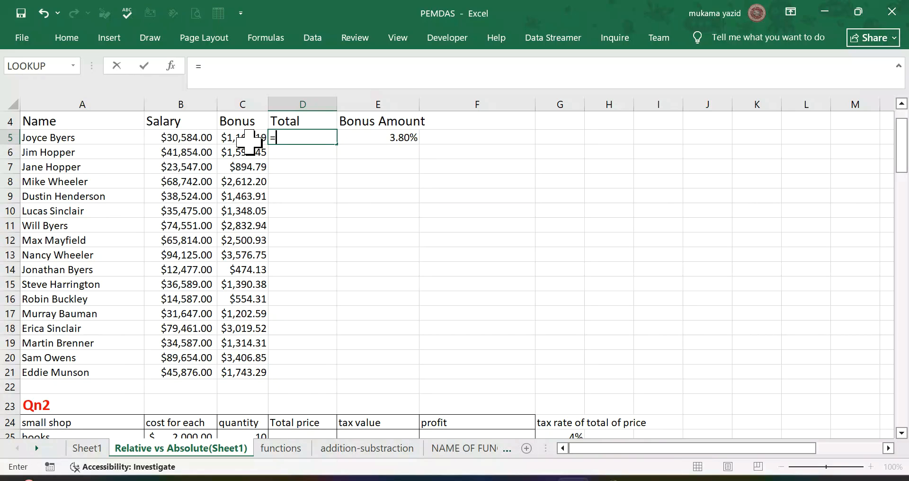
click(79, 37)
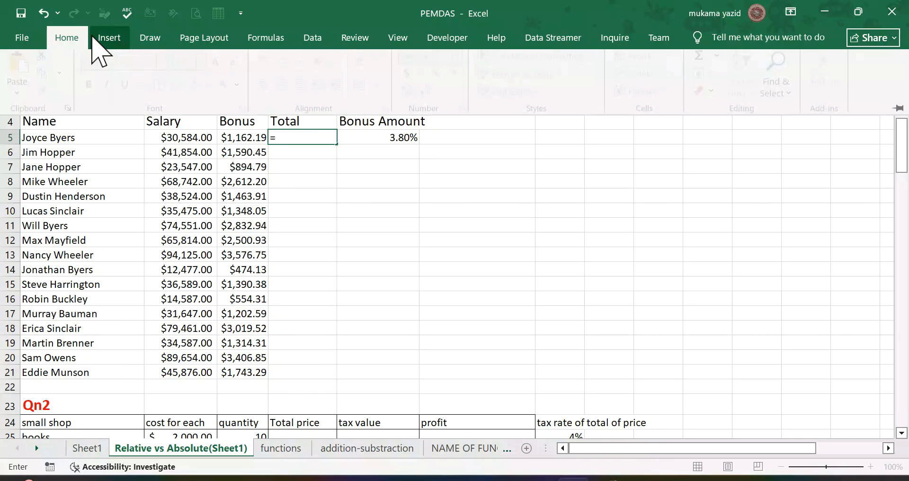
key(BackSpace)
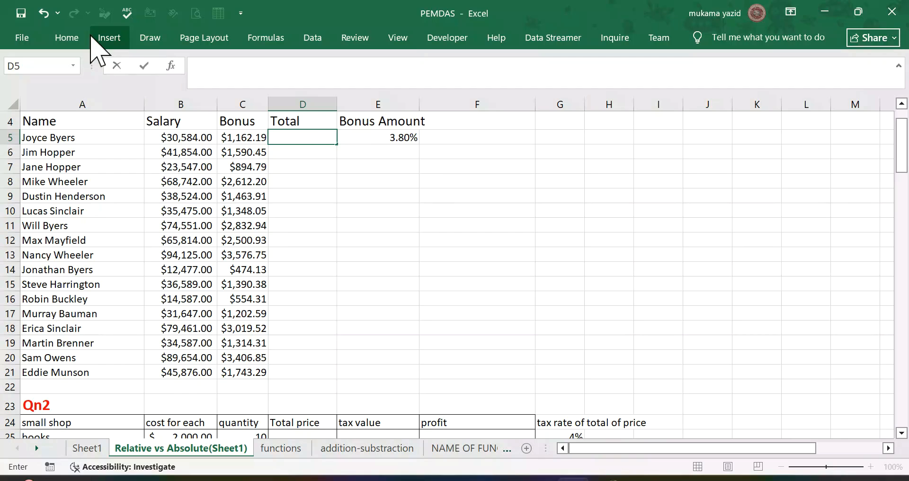
click(355, 153)
click(308, 140)
click(76, 39)
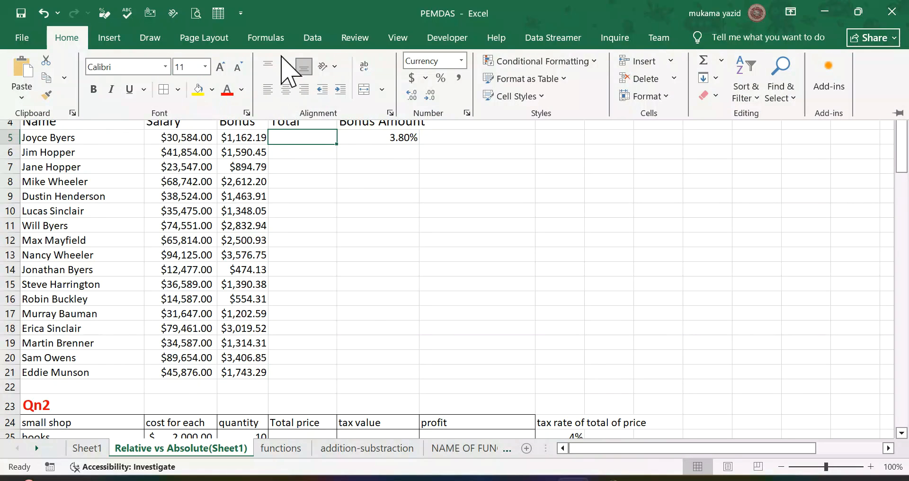
click(266, 39)
Step: Enter =B5+C5 in D5 of the Qn1 Total column and fill the formula down to D21
click(297, 138)
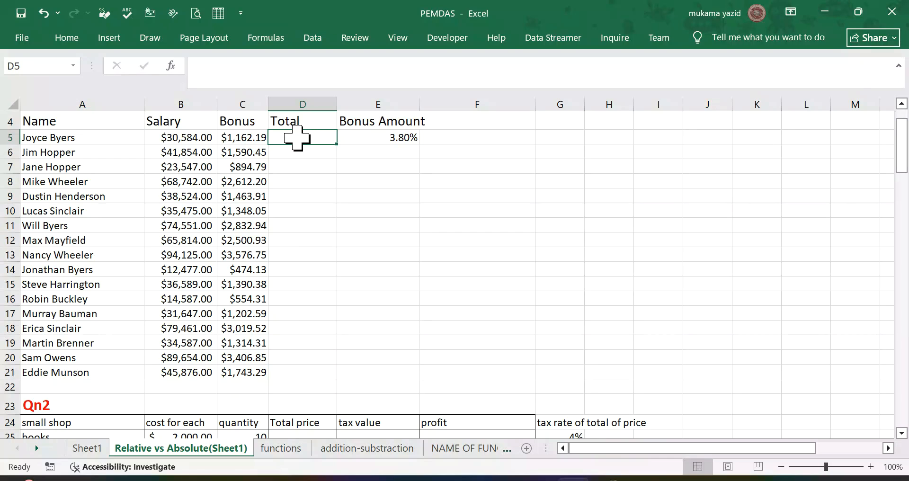
text(=)
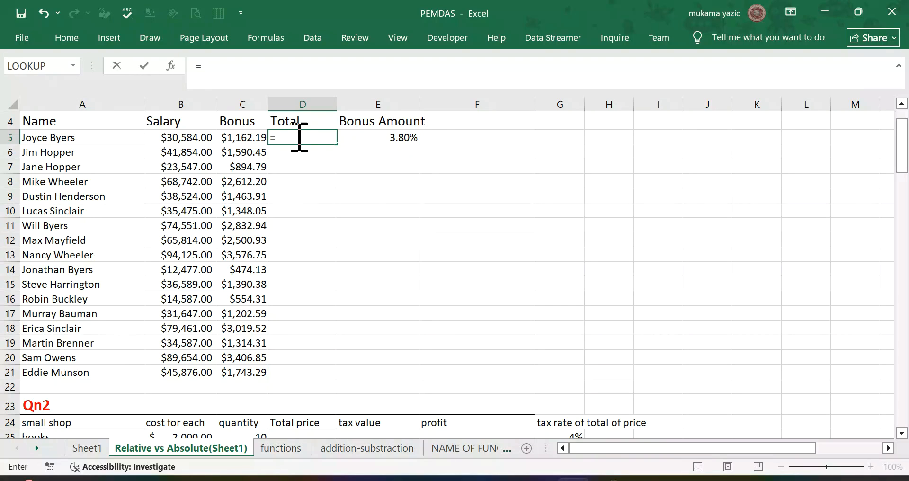
right_click(299, 136)
click(197, 138)
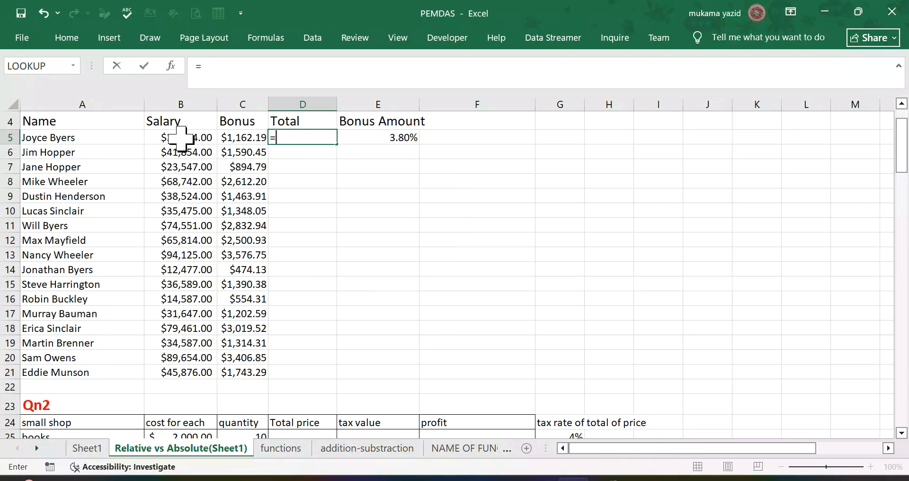
click(182, 140)
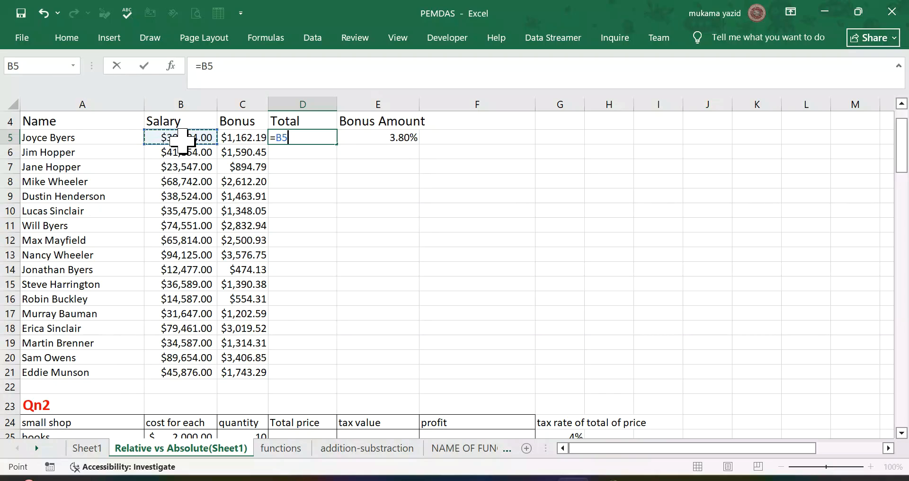
text(+)
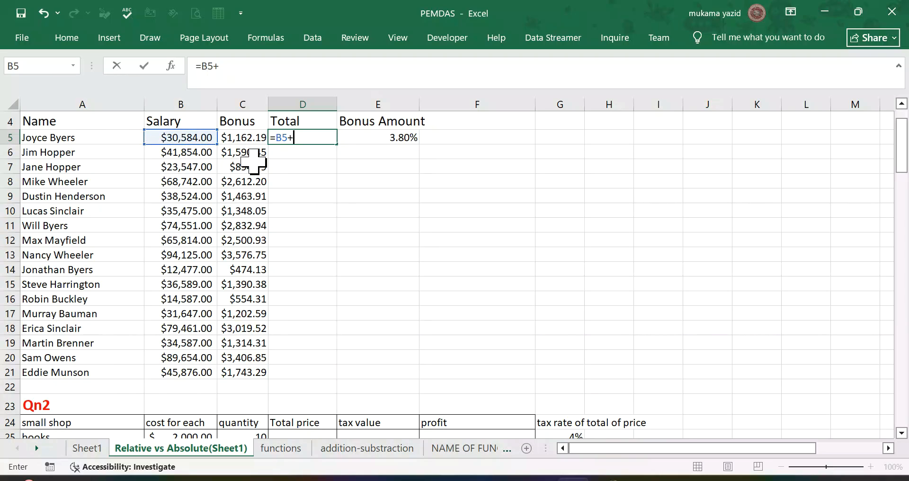
click(247, 139)
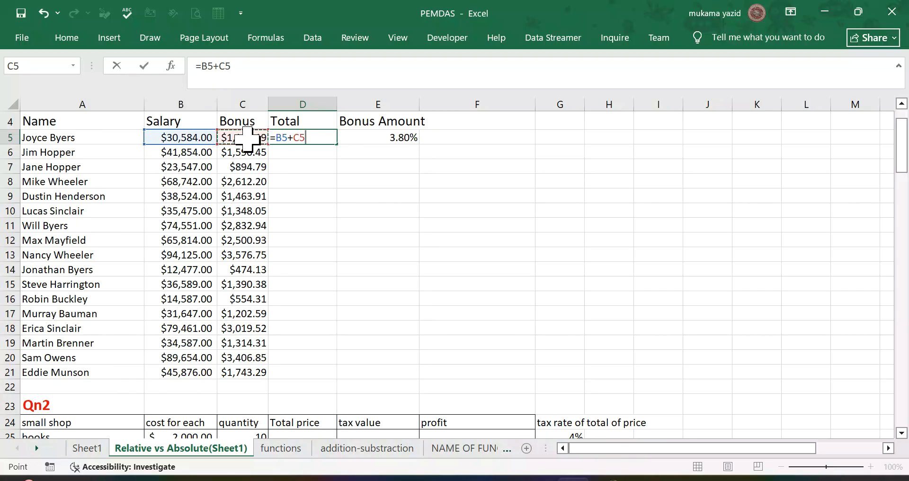
key(Return)
click(304, 137)
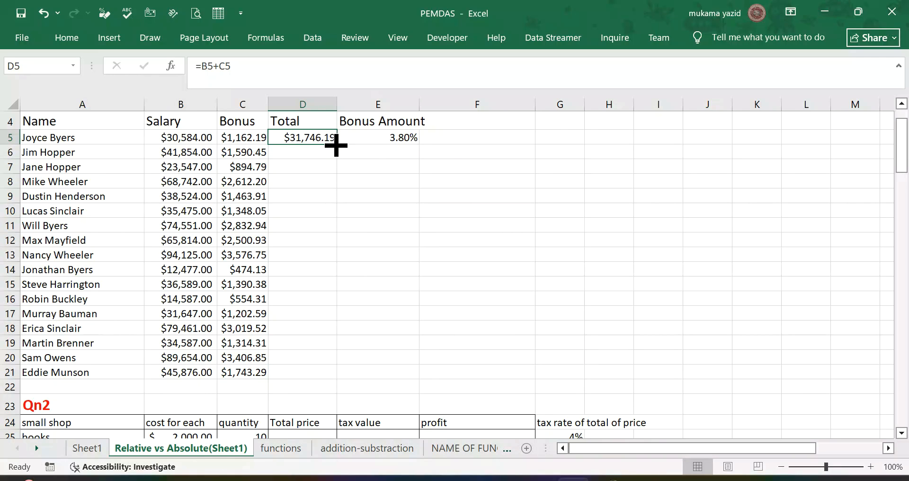
double_click(336, 144)
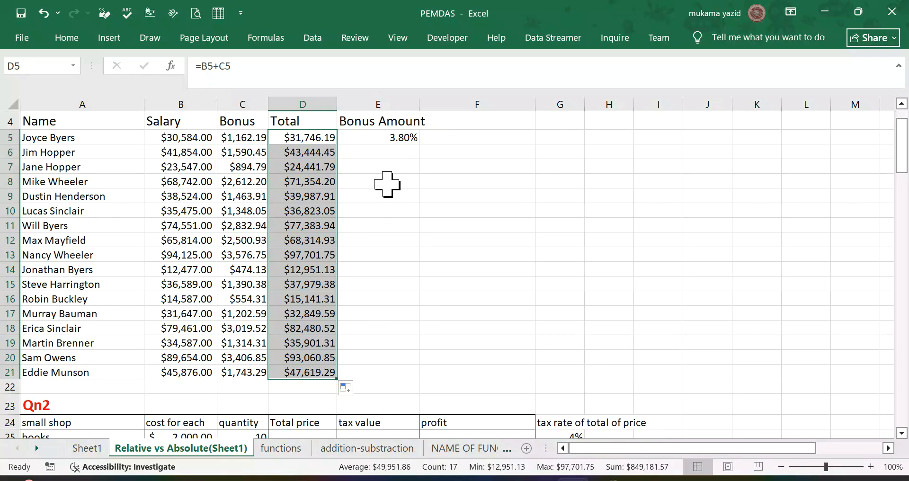
Step: Enter =B25*C25 in D25 of the Qn2 small shop table to calculate the total price of the books
scroll(387, 185, down, 5)
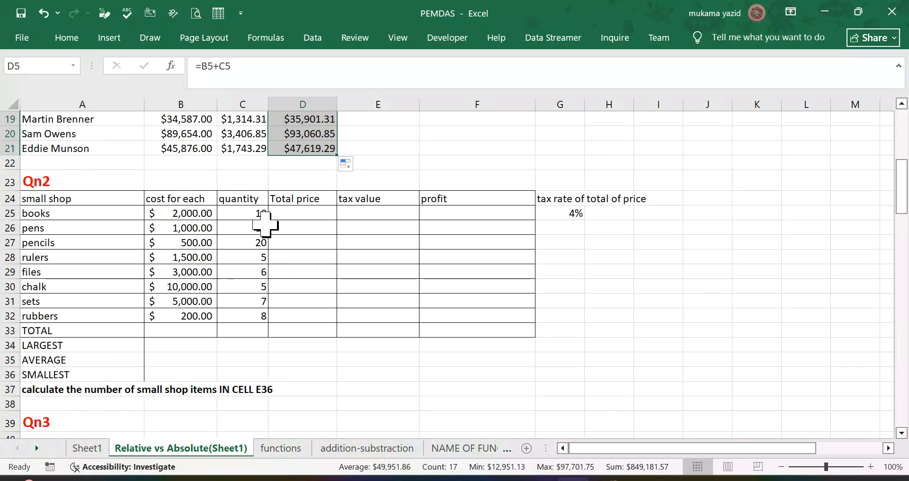
click(264, 226)
scroll(243, 241, down, 1)
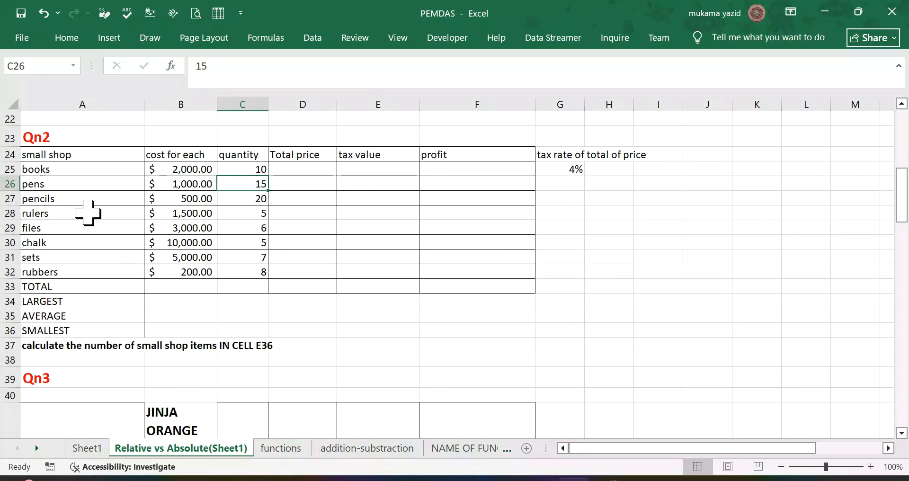
scroll(81, 167, up, 1)
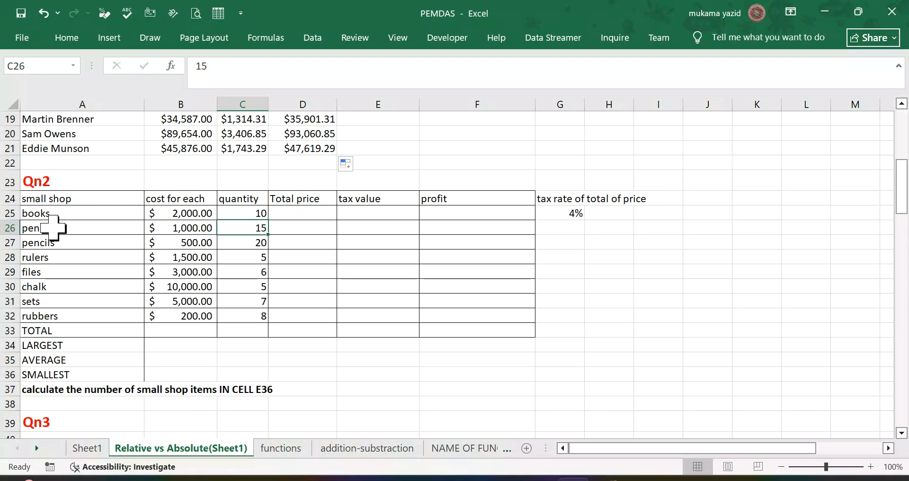
scroll(85, 223, down, 1)
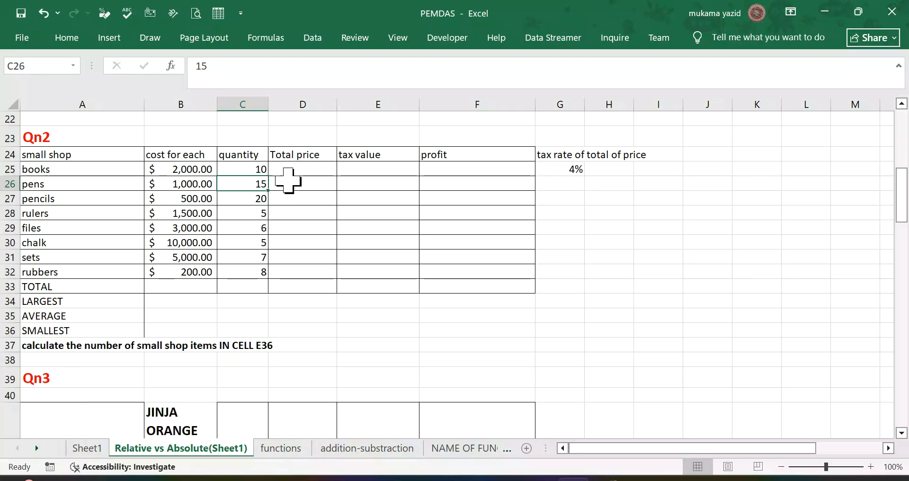
click(308, 170)
text(=)
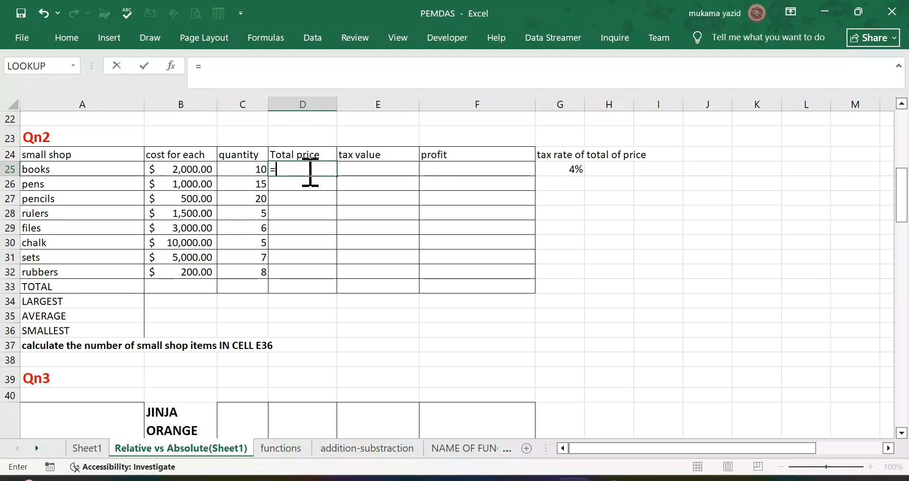
click(204, 171)
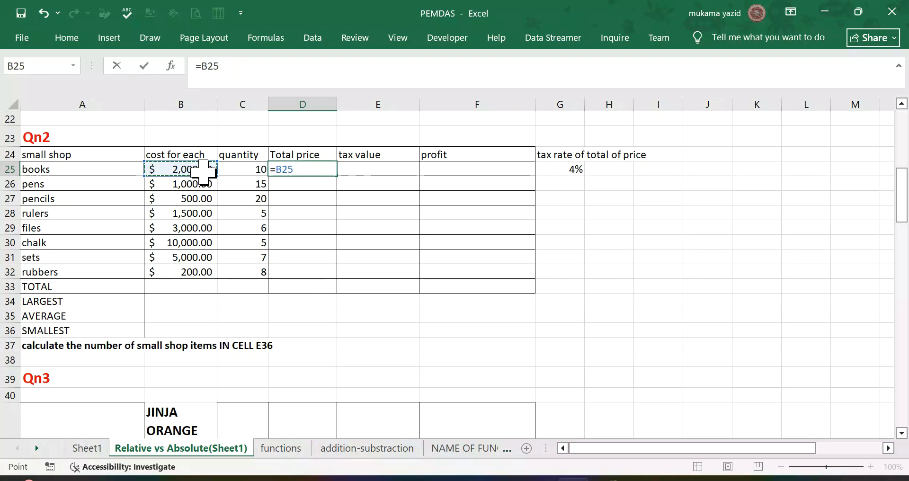
text(*)
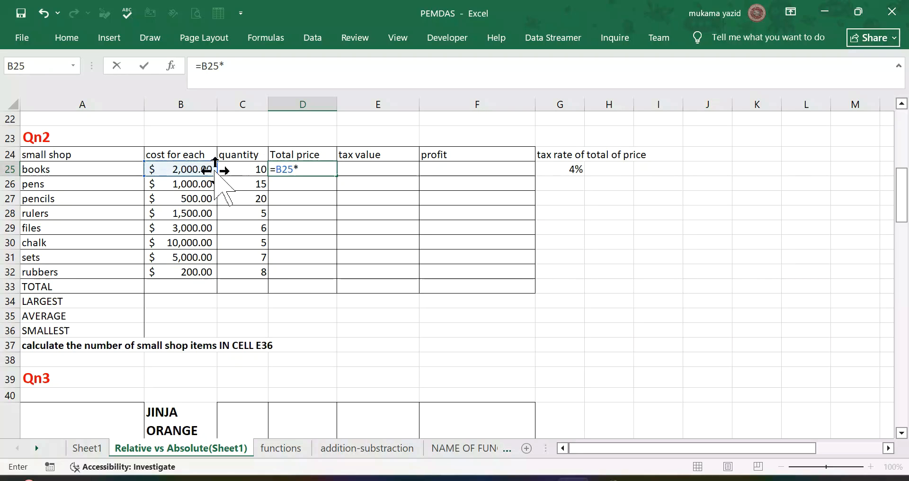
click(244, 168)
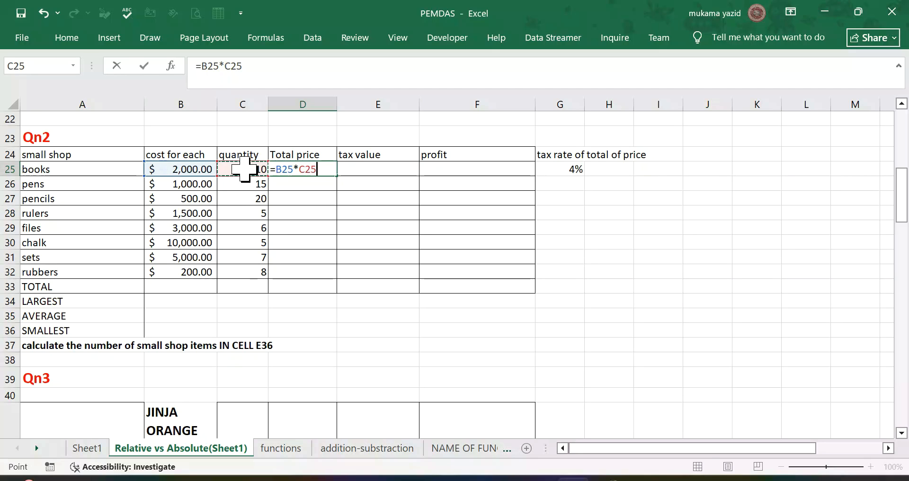
key(Return)
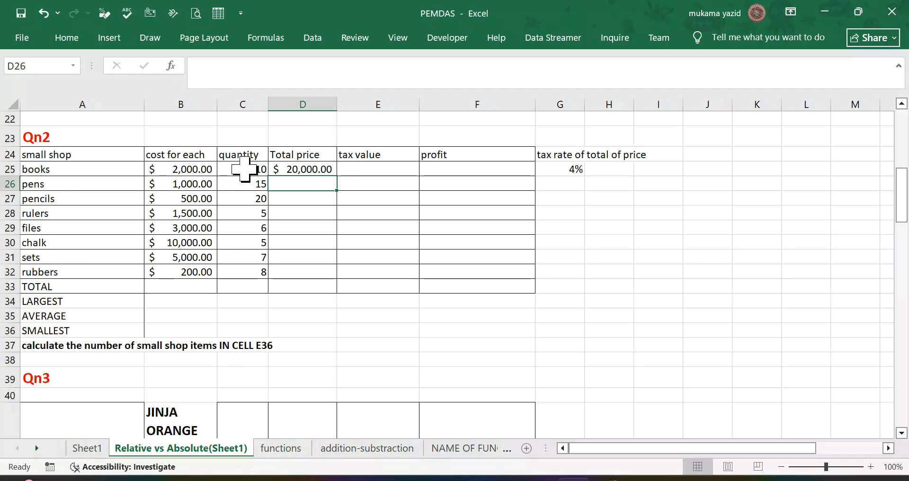
Step: Fill the total price formula from D25 down to D32 for all small shop items
click(330, 171)
drag(340, 177, 333, 348)
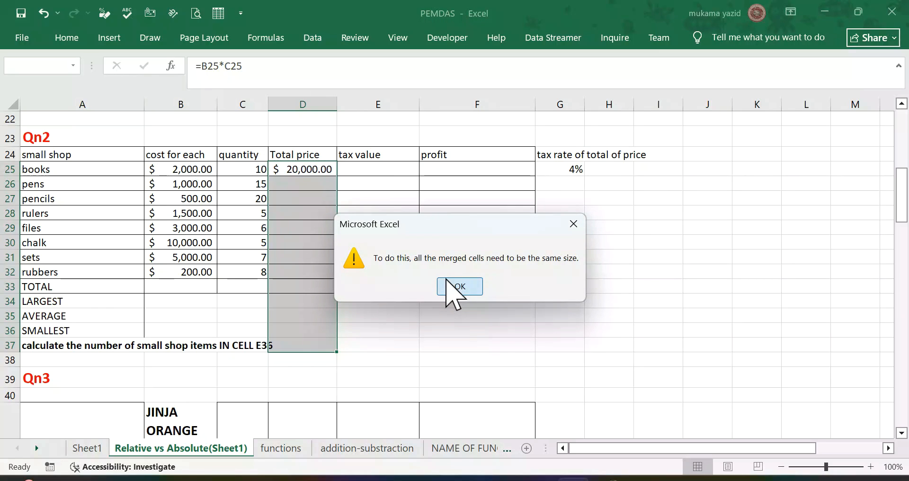
click(447, 282)
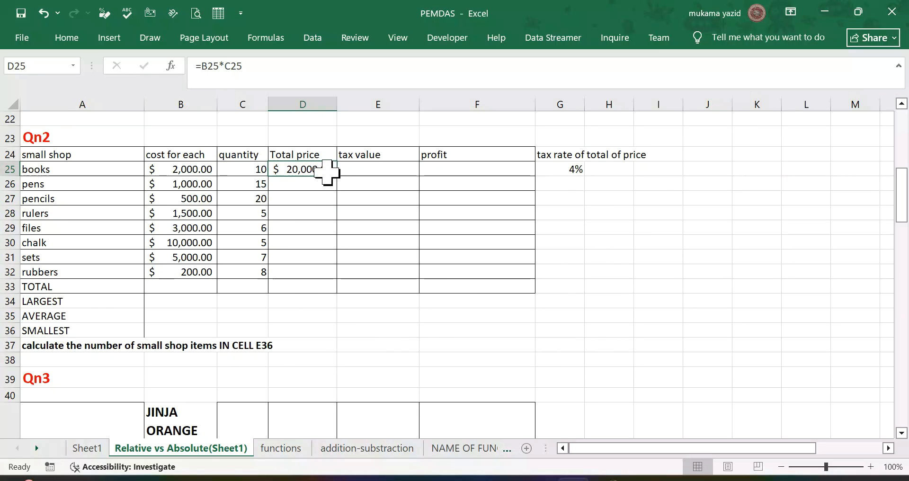
drag(339, 179, 343, 276)
click(385, 243)
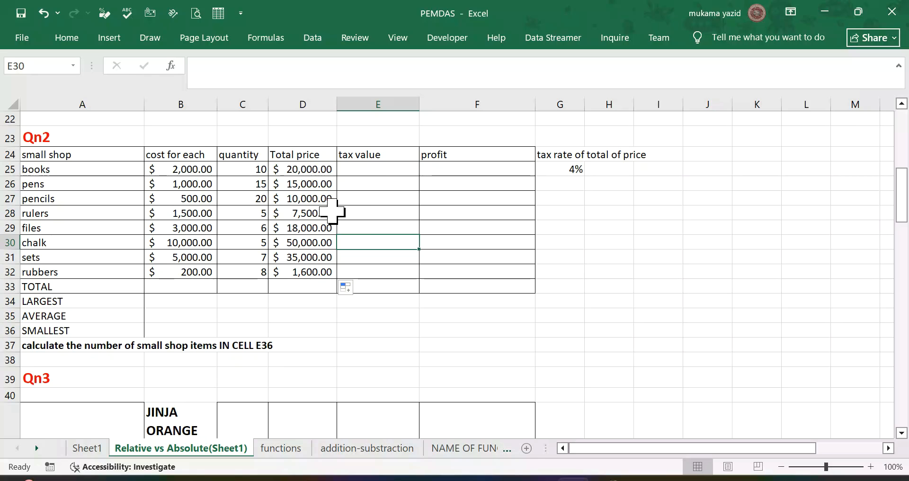
click(305, 187)
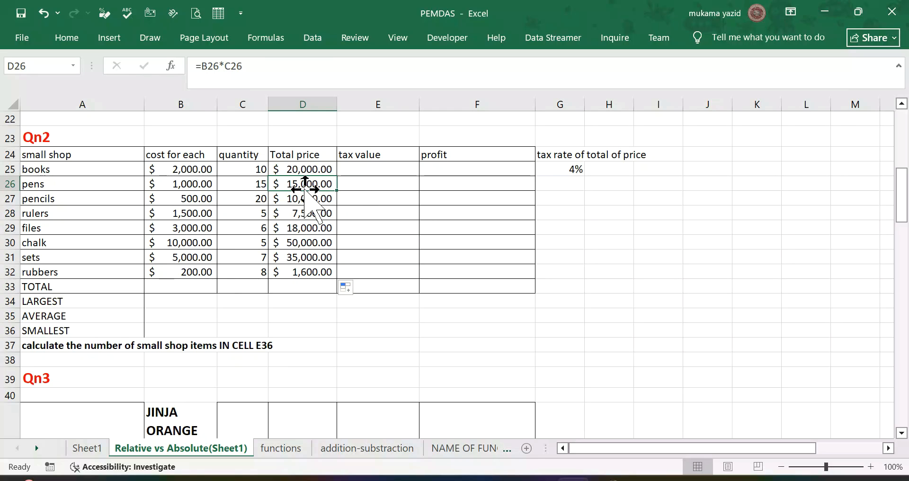
Step: Enter =$G$25*D25 in E25 of the tax value column, with an absolute tax rate reference, and fill it down to E32
click(372, 169)
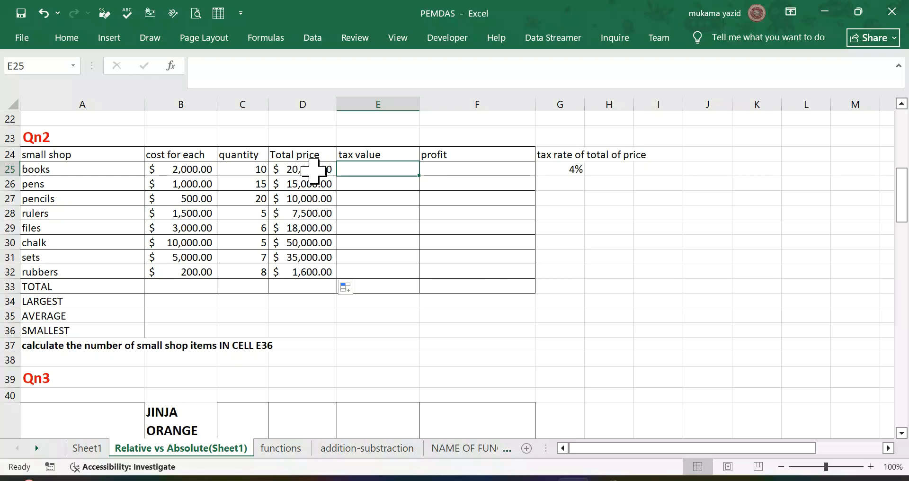
text(=)
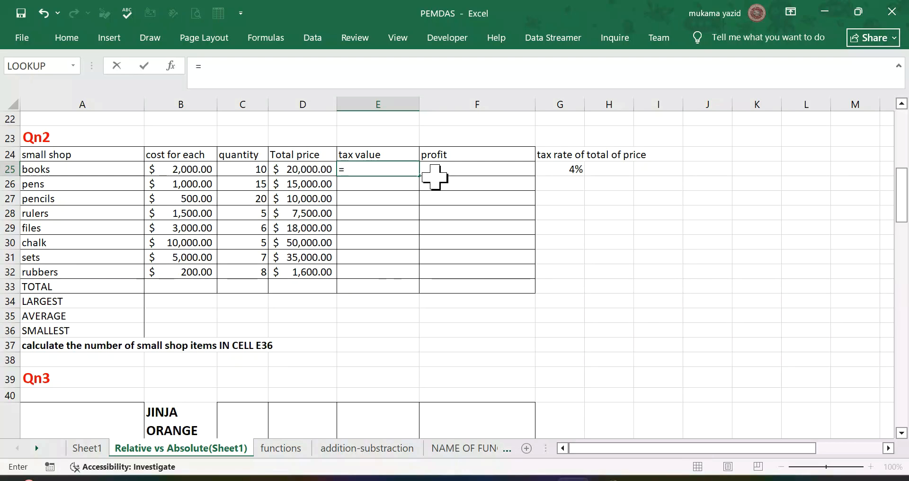
click(577, 168)
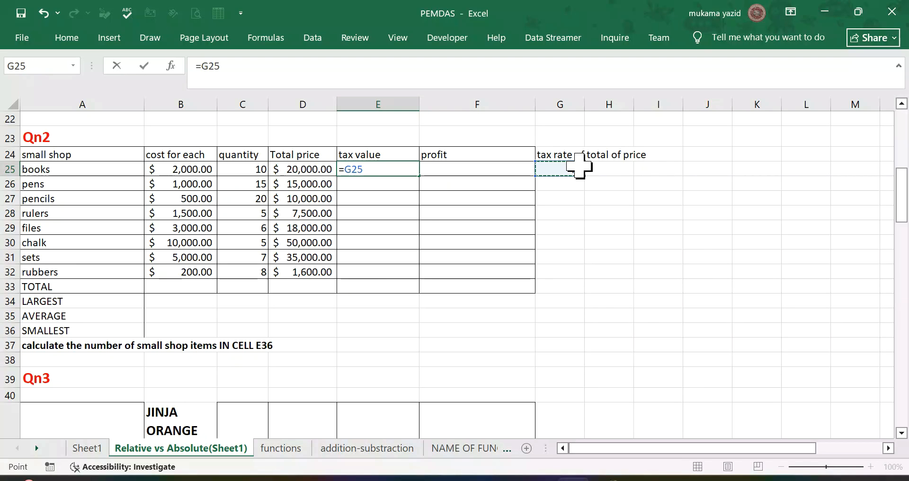
key(F4)
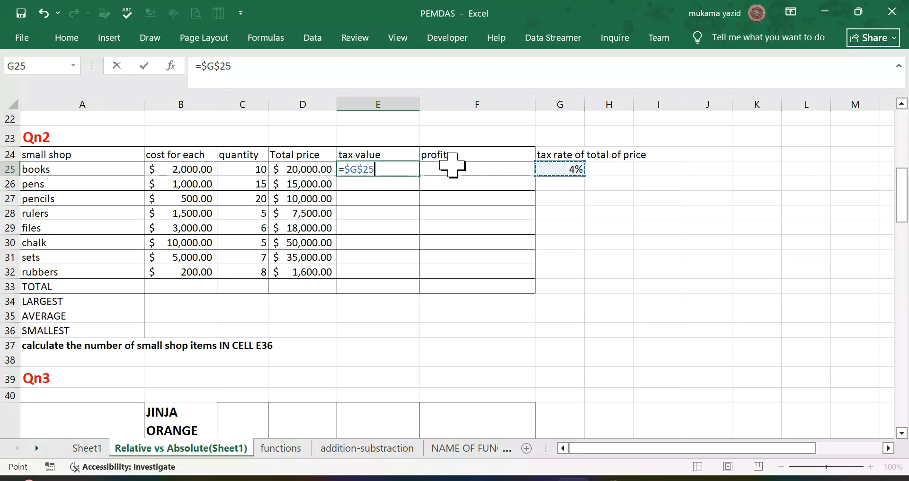
click(316, 165)
key(Return)
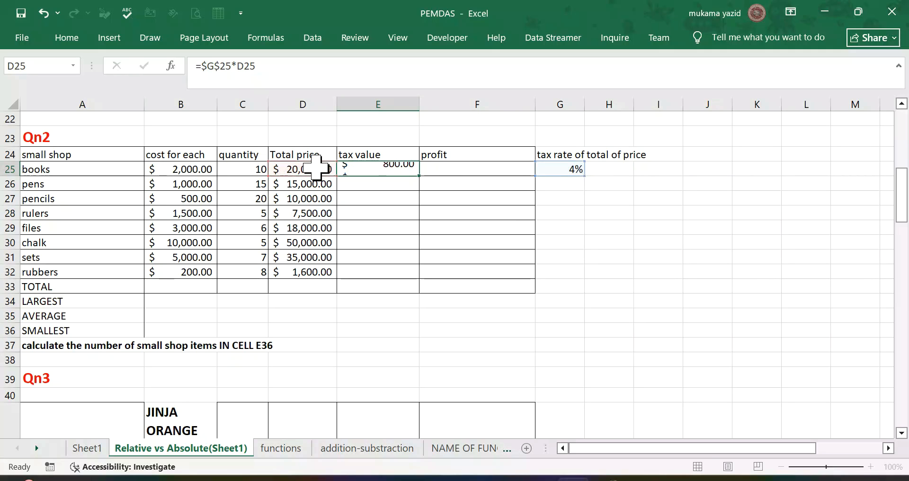
click(406, 171)
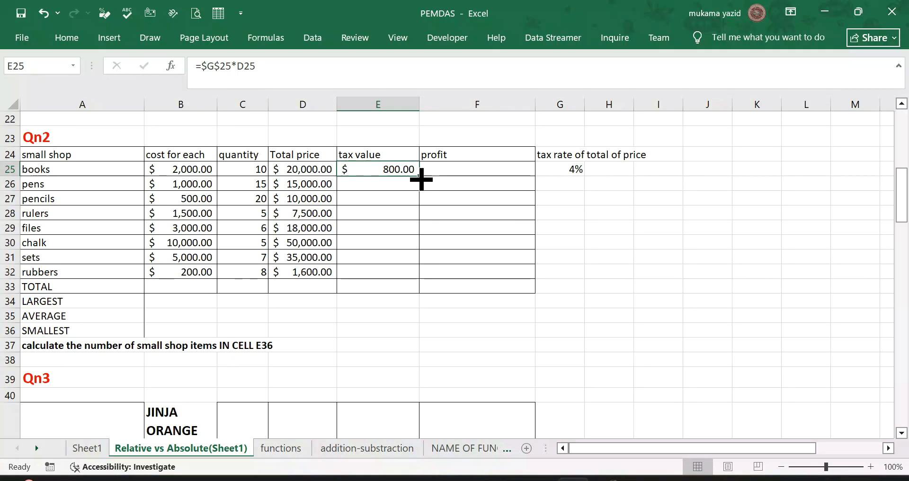
drag(419, 179, 408, 279)
Step: Enter =D25-E25 in F25 of the profit column and fill the formula down to F32
click(464, 166)
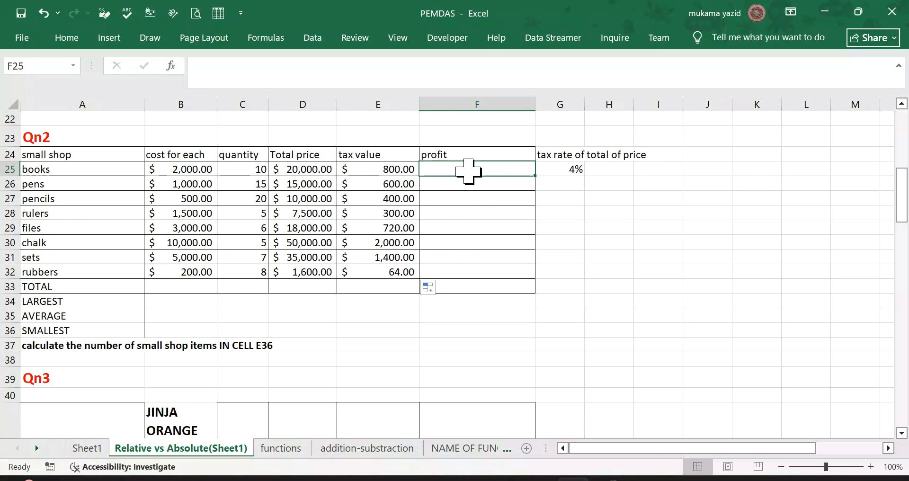
text(=)
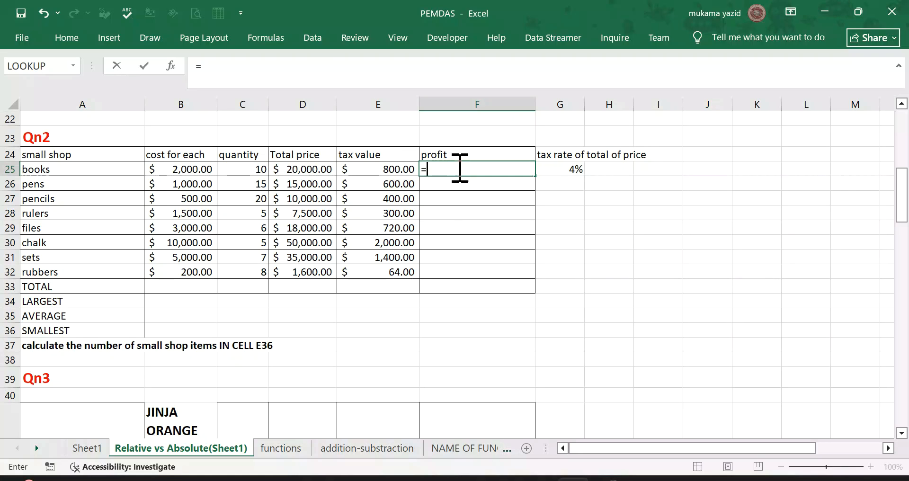
click(308, 169)
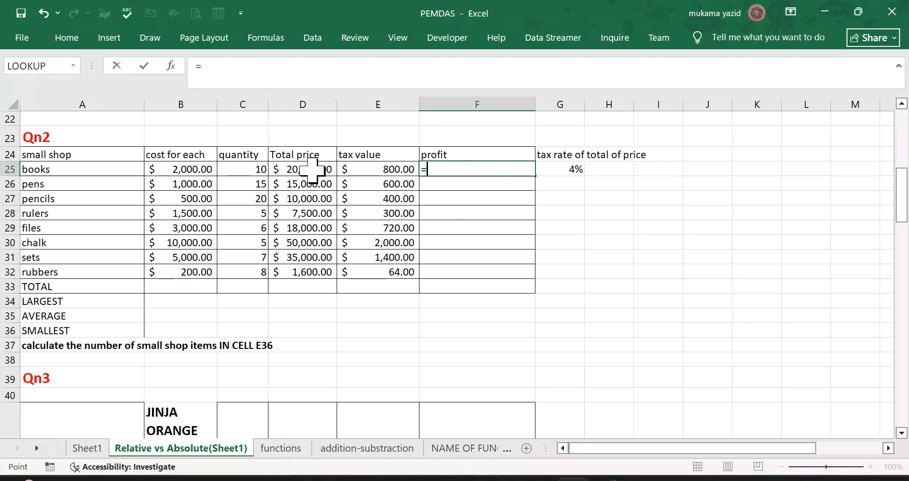
text(-)
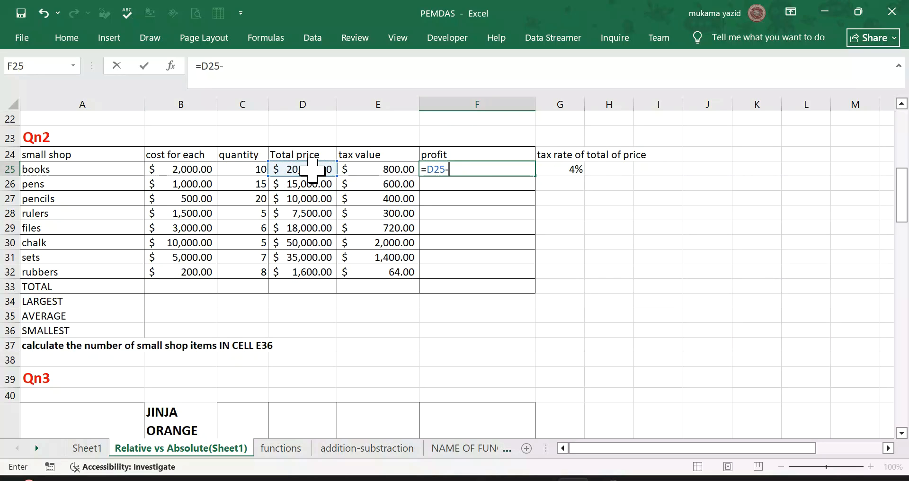
click(382, 171)
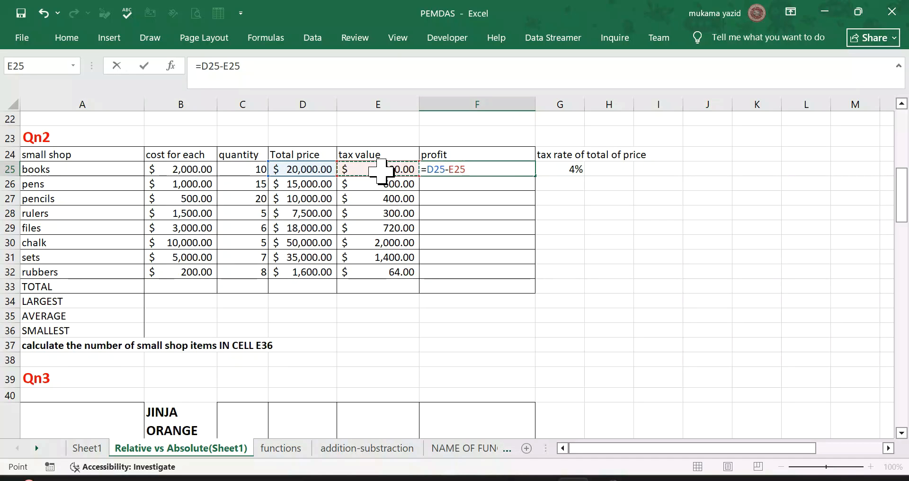
key(Return)
click(515, 160)
click(515, 168)
drag(535, 175, 535, 279)
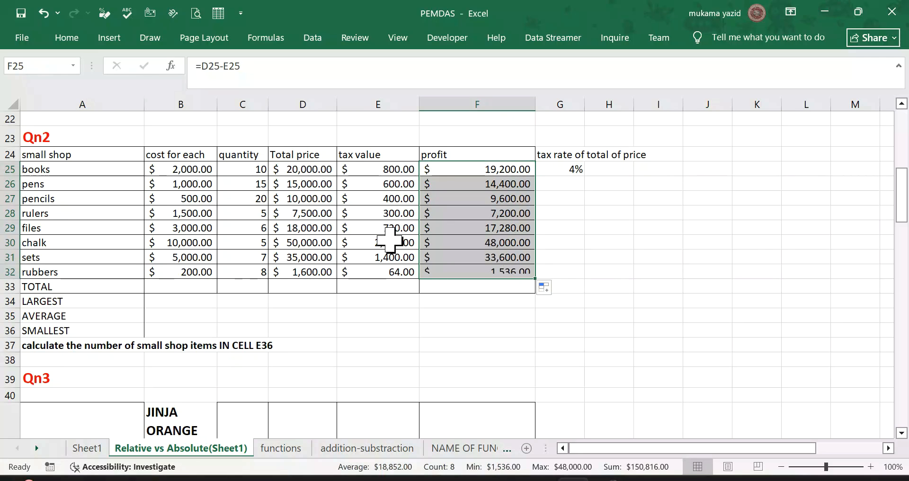
Step: Total the cost column in B33 with =SUM(B25:B32) and fill the formula across the TOTAL row to F33
scroll(180, 282, down, 2)
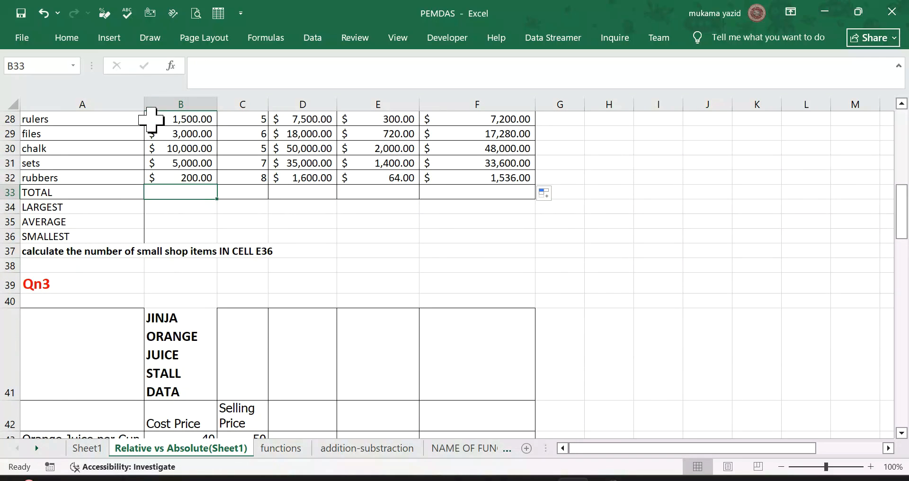
click(70, 43)
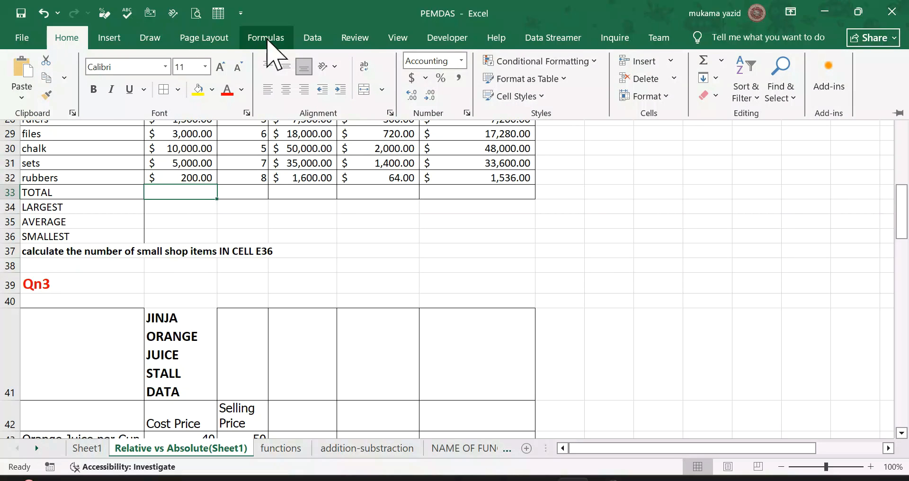
click(265, 38)
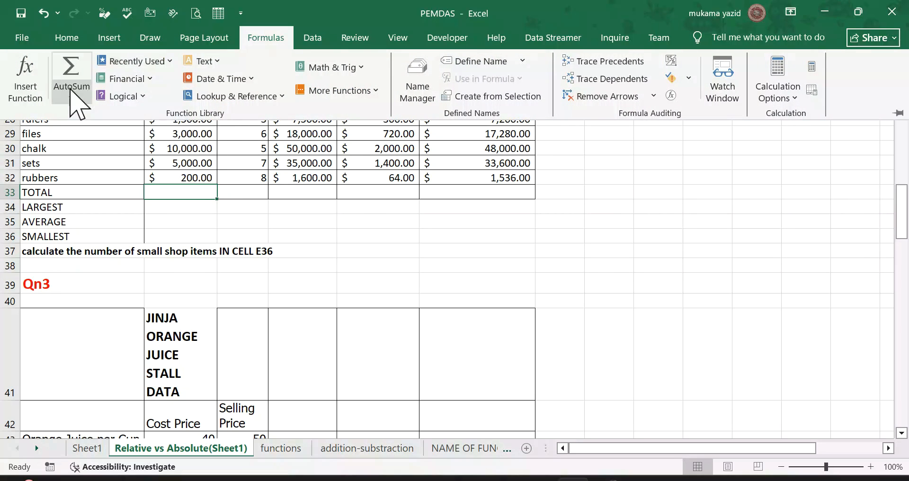
click(71, 92)
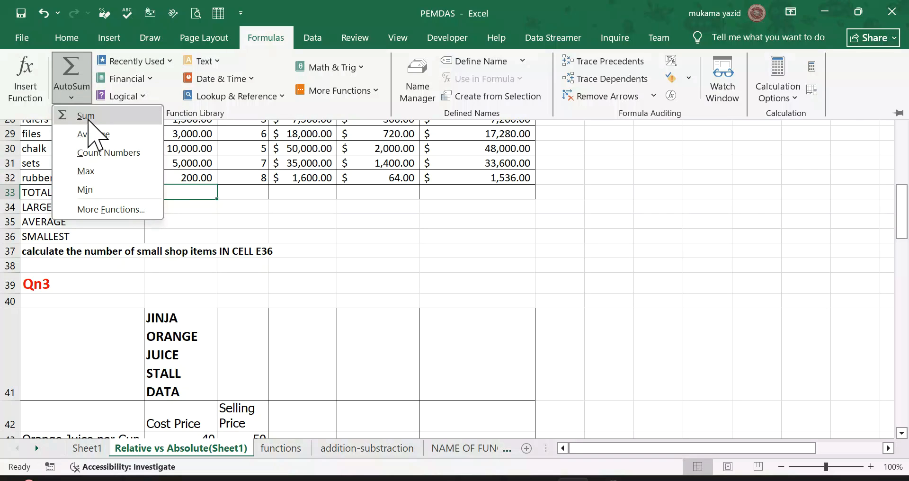
click(88, 120)
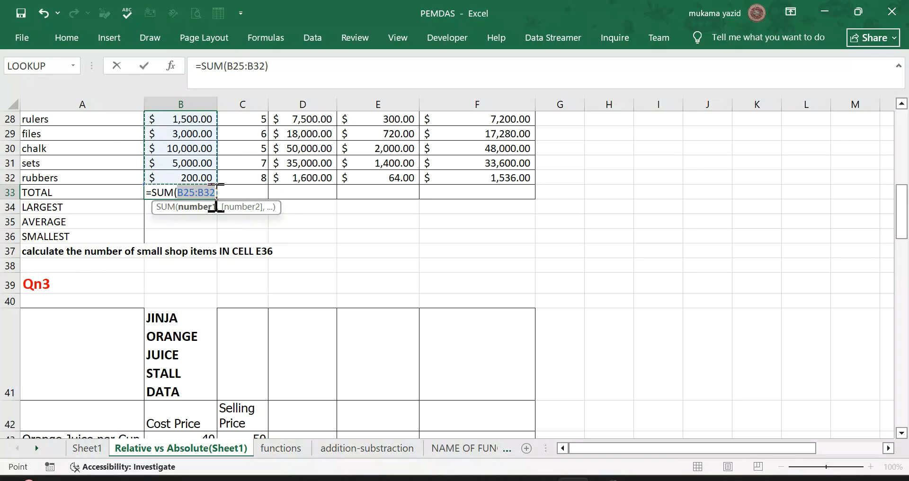
key(Return)
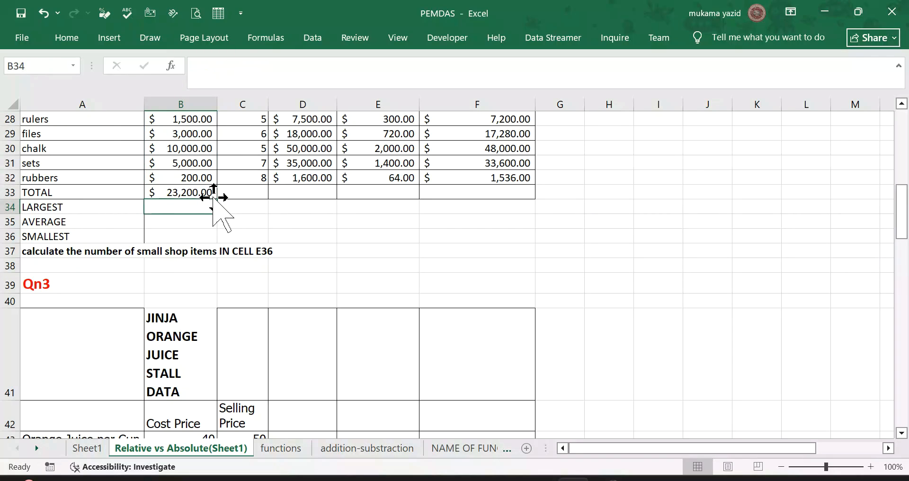
click(193, 192)
drag(217, 199, 512, 209)
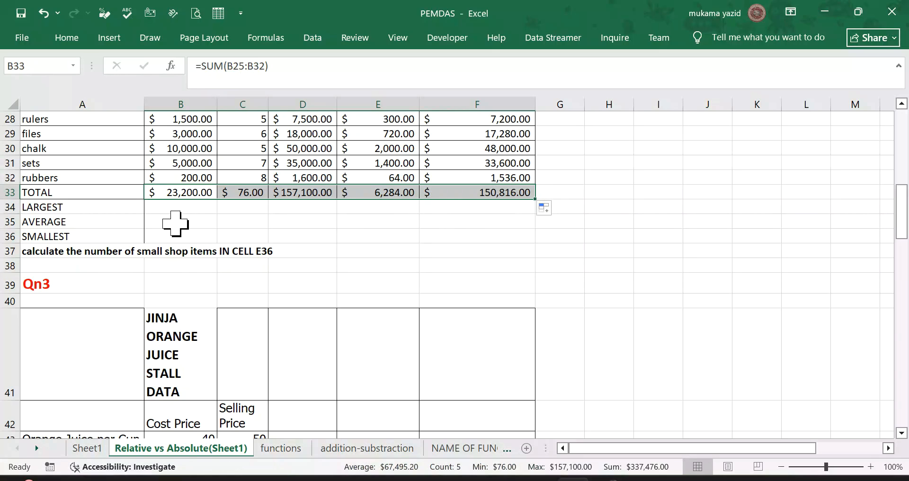
Step: Find the largest cost in B34 with =MAX(B25:B32), excluding the total, and fill the formula across to F34
click(171, 210)
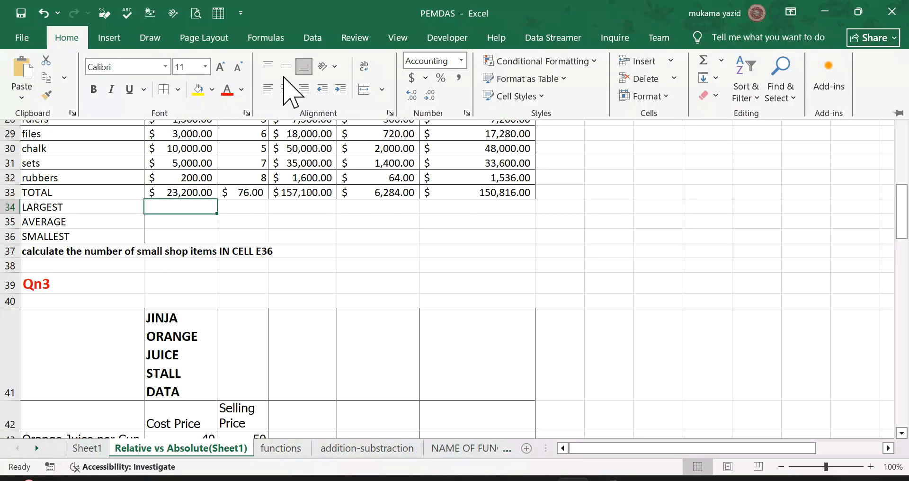
click(266, 39)
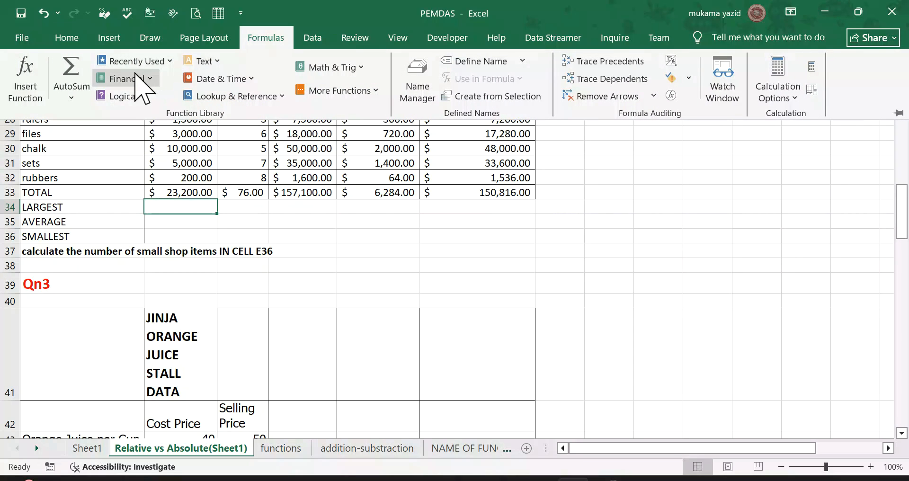
click(76, 99)
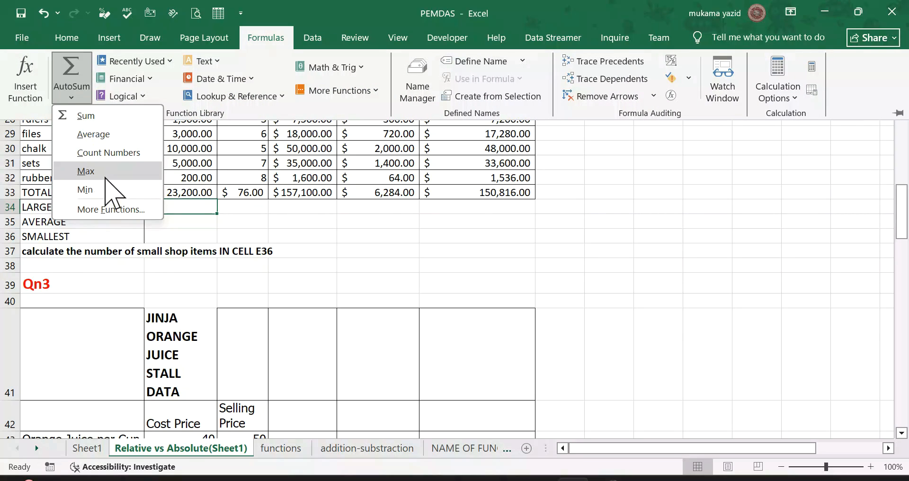
click(87, 171)
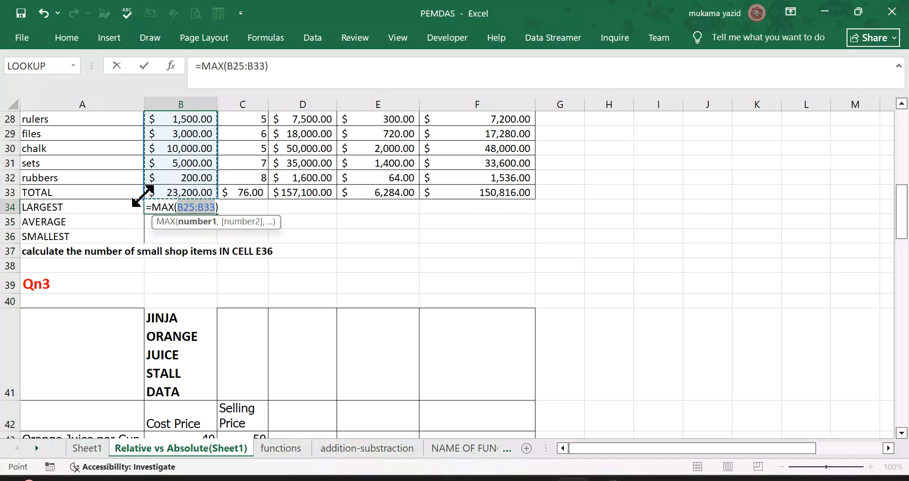
drag(142, 196, 144, 185)
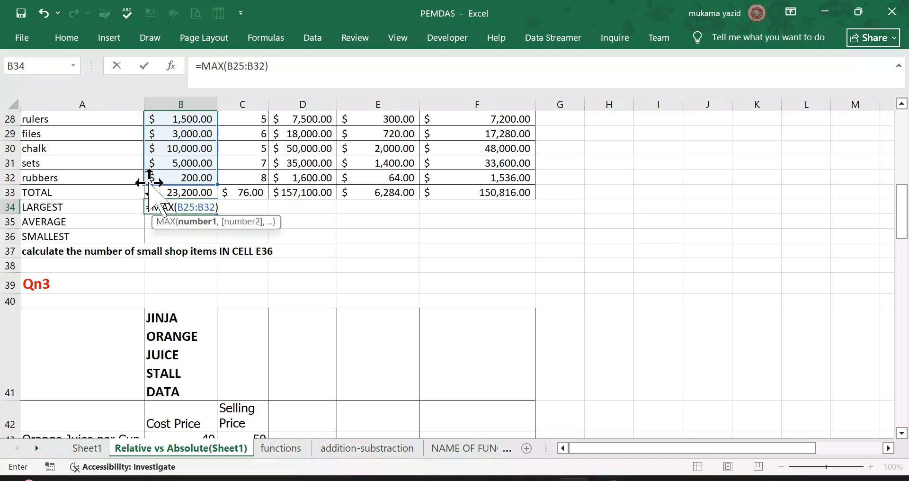
key(Return)
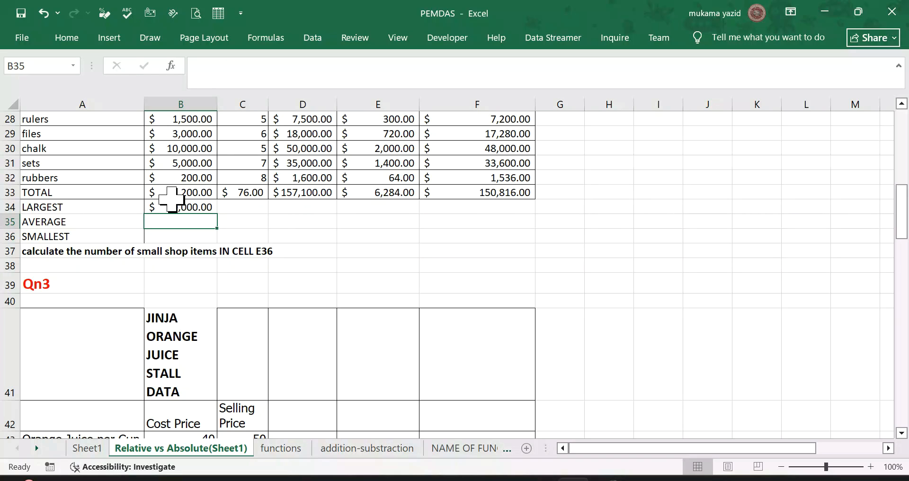
click(191, 207)
drag(208, 212, 518, 218)
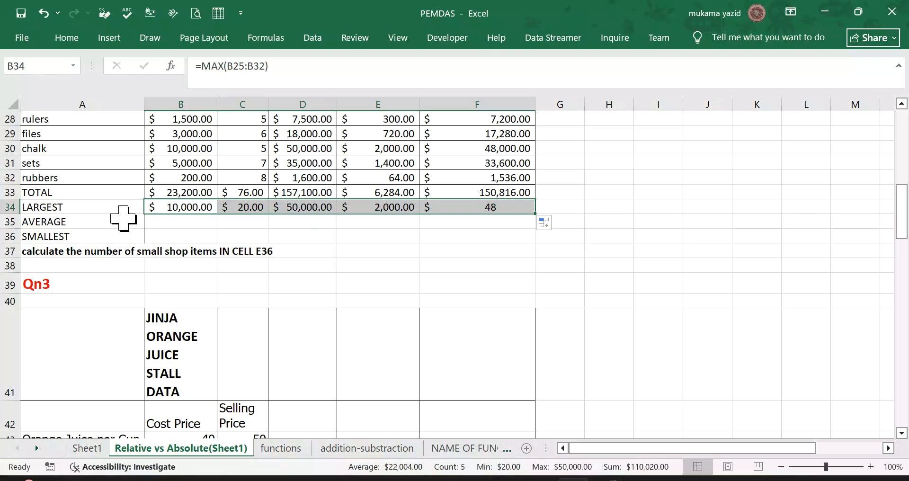
Step: Average the item costs in B35 with =AVERAGE(B25:B32), excluding the summary rows, and fill the formula across to F35
click(167, 220)
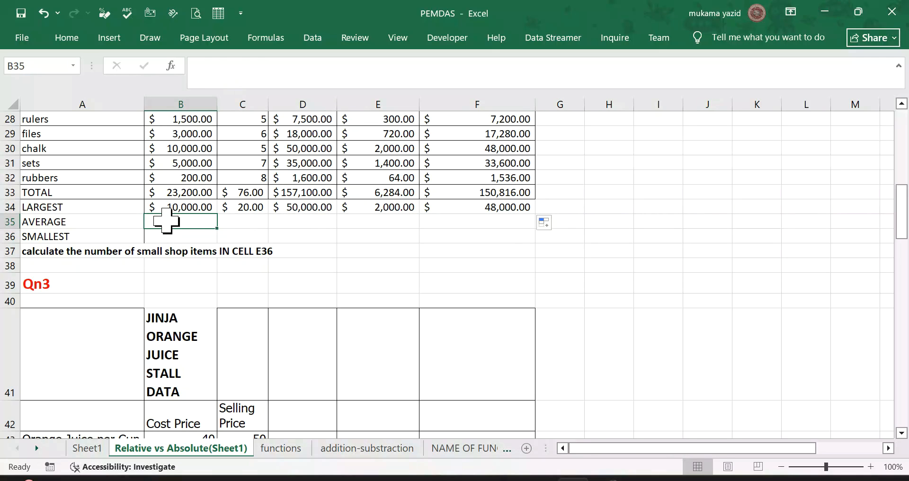
scroll(166, 220, up, 2)
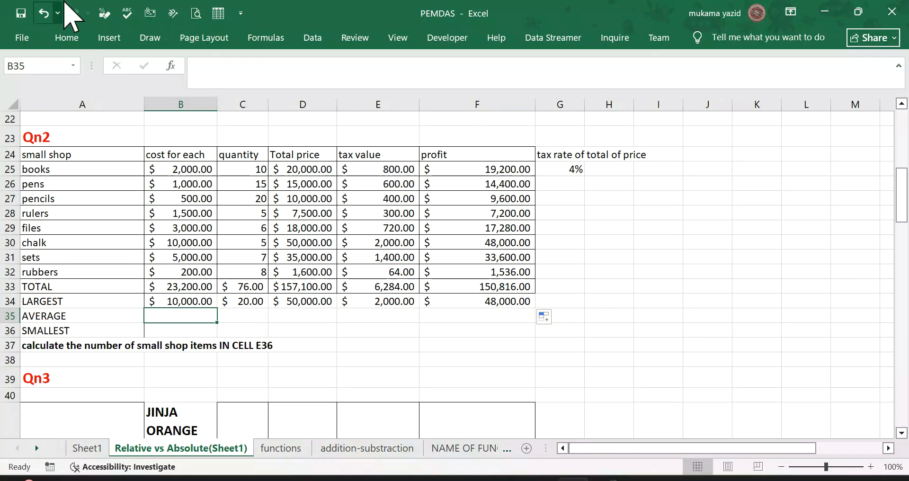
click(66, 39)
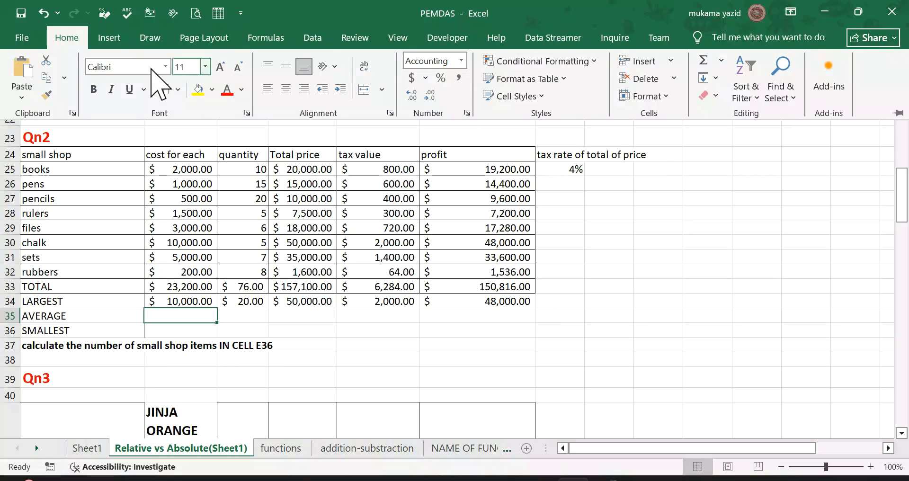
click(264, 39)
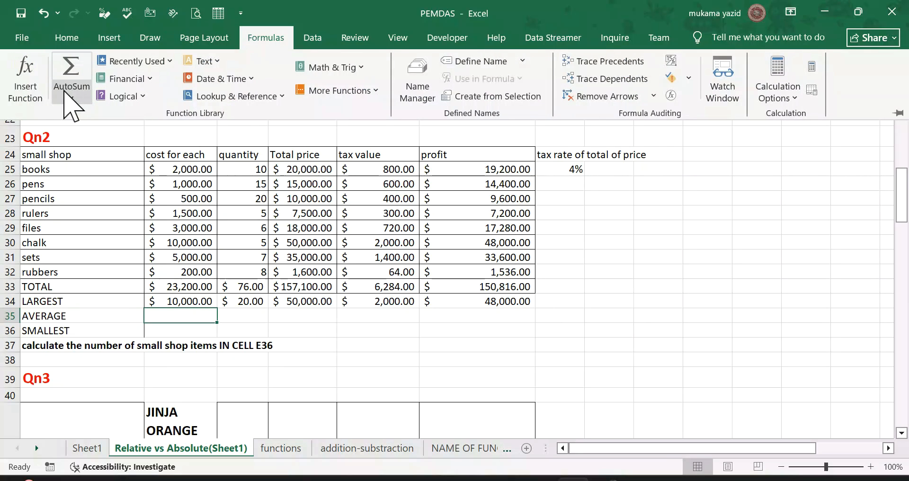
click(71, 90)
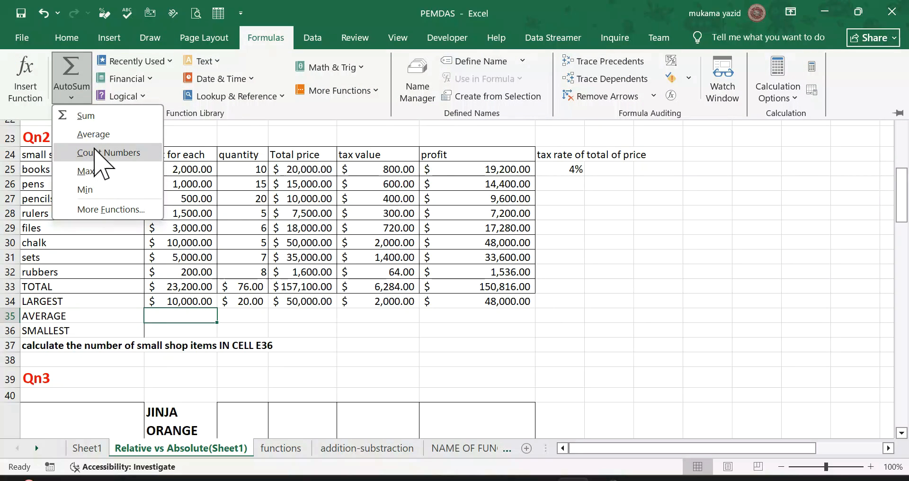
click(94, 134)
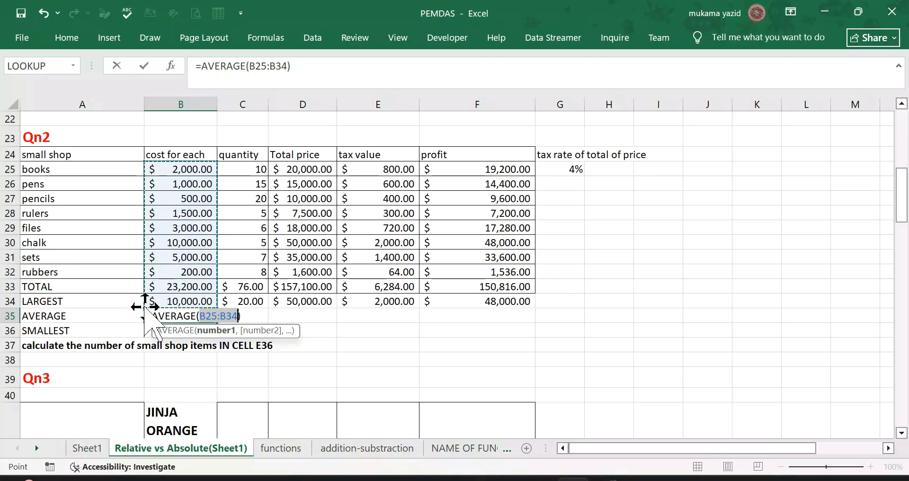
drag(146, 300, 150, 283)
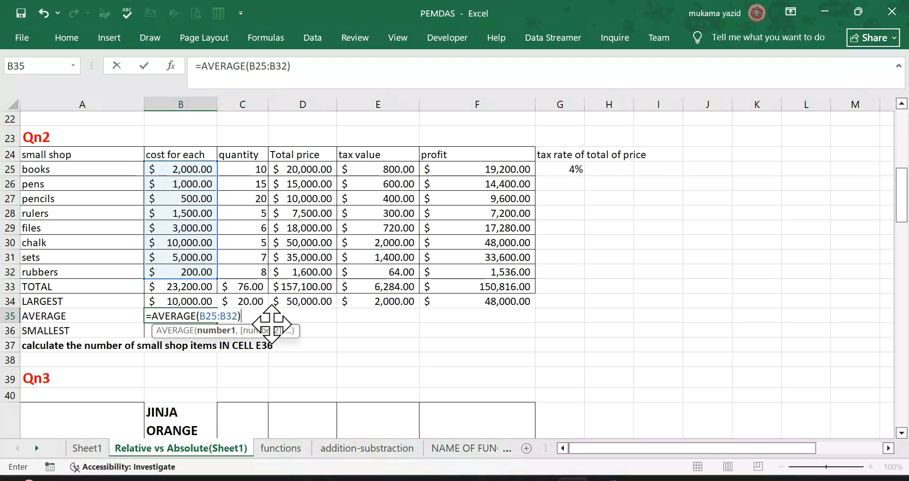
key(Return)
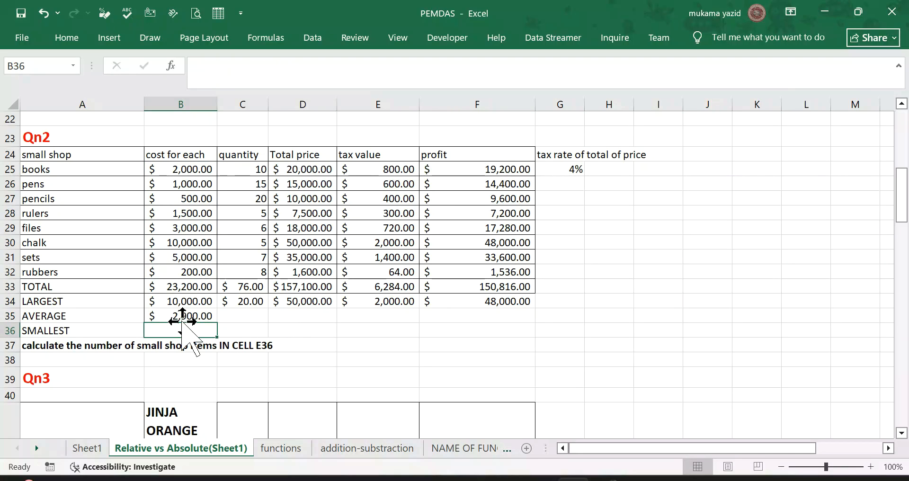
click(208, 318)
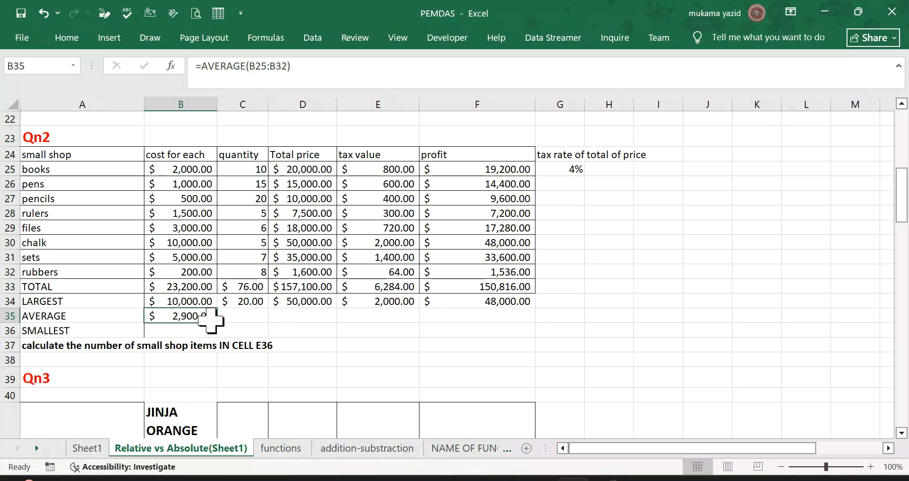
drag(217, 322, 504, 346)
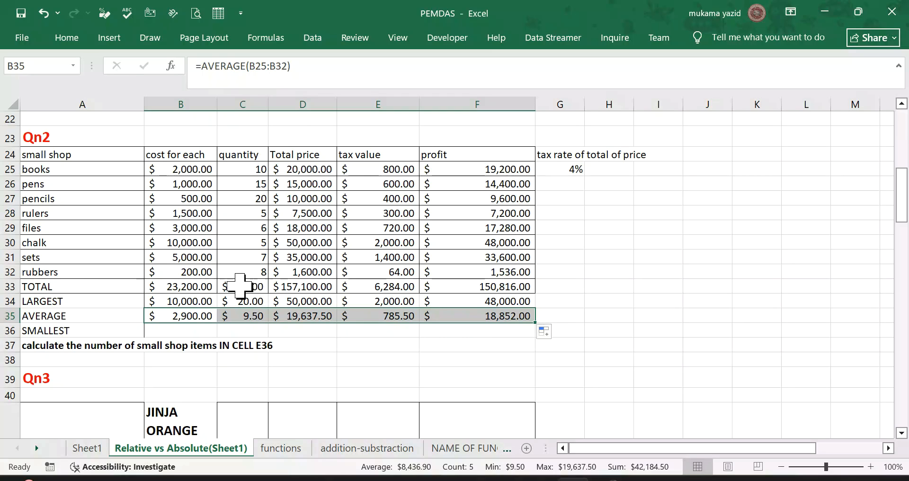
Step: Clear the currency formatting from the quantity column's summary cells C33:C36, keeping their formulas
drag(250, 286, 250, 298)
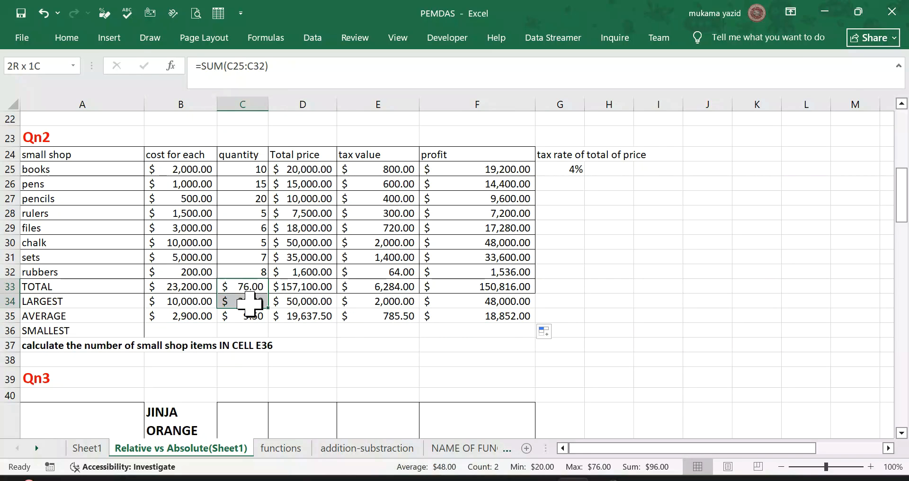
click(71, 40)
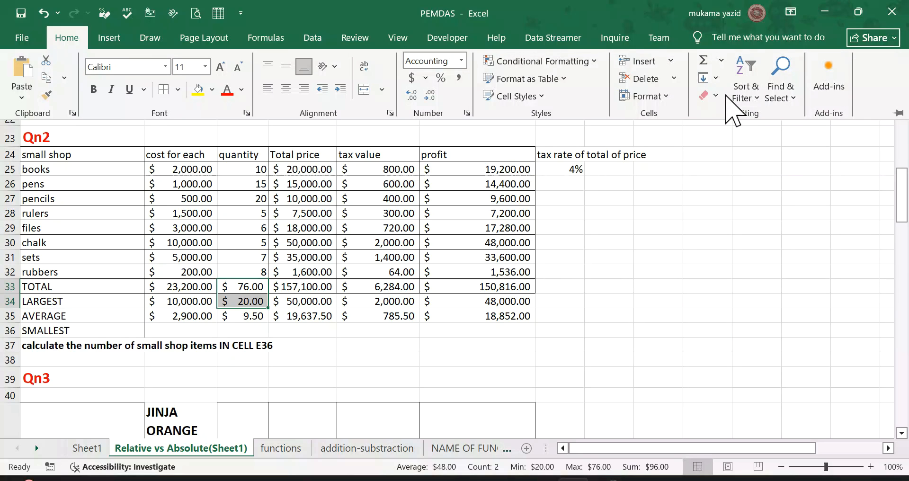
drag(251, 291, 254, 327)
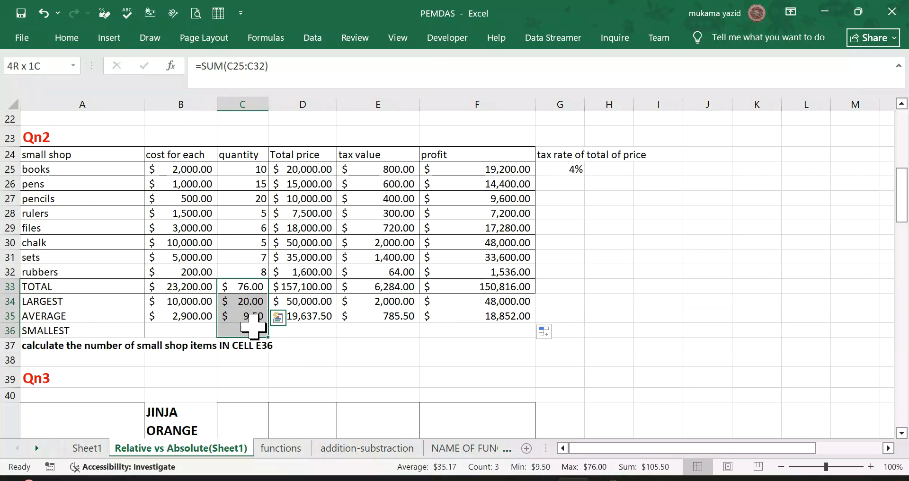
click(65, 42)
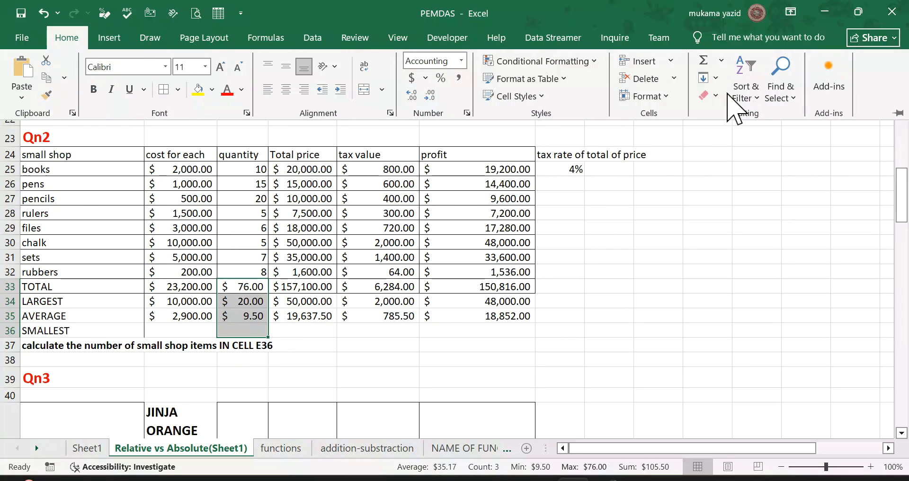
click(715, 96)
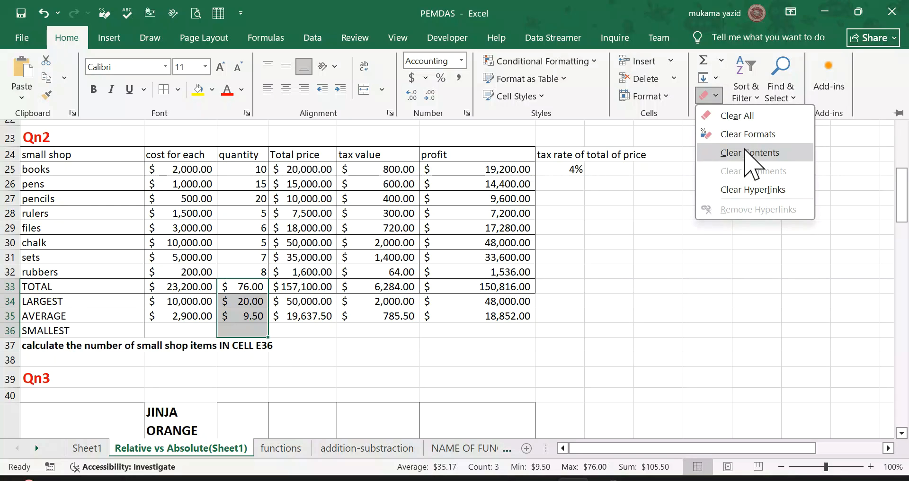
click(747, 136)
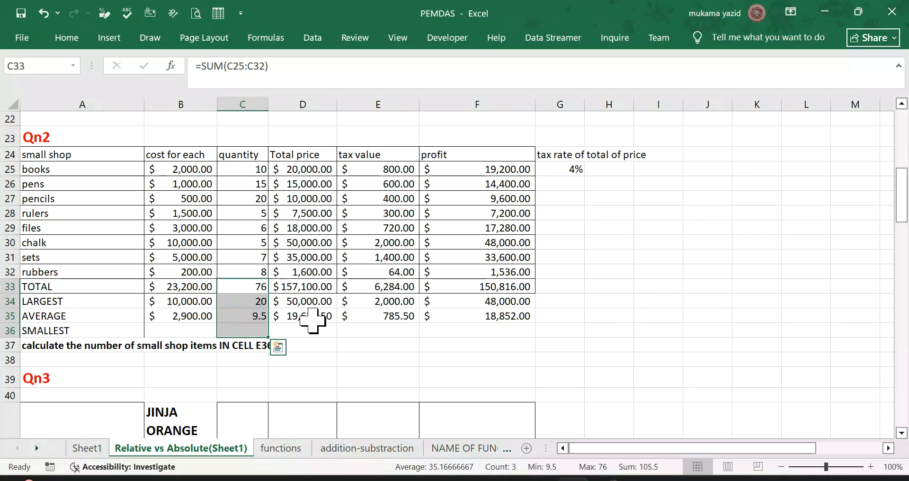
click(250, 330)
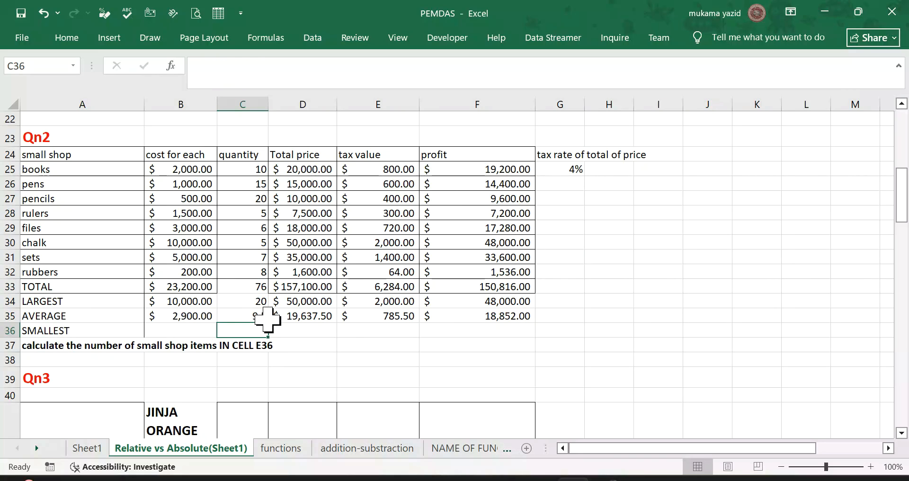
Step: Find the smallest cost in B36 with =MIN(B25:B32), excluding the summary rows, and fill the formula across to F36
click(197, 327)
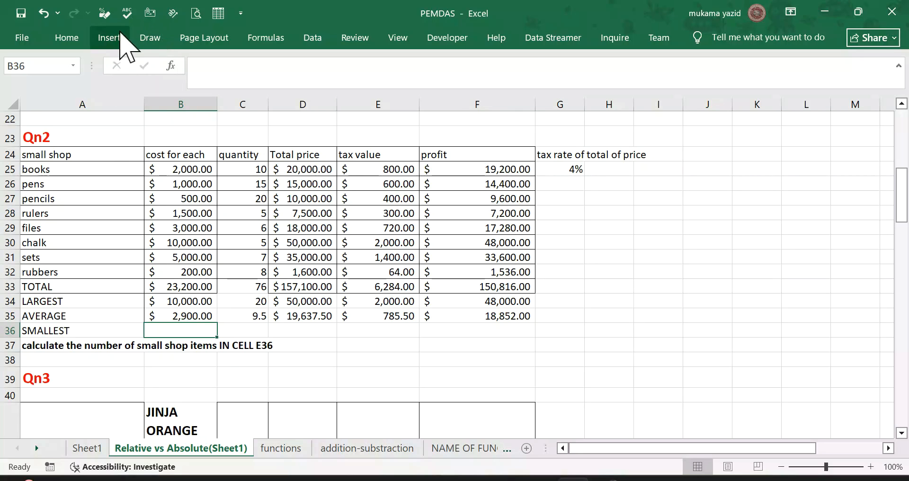
click(265, 38)
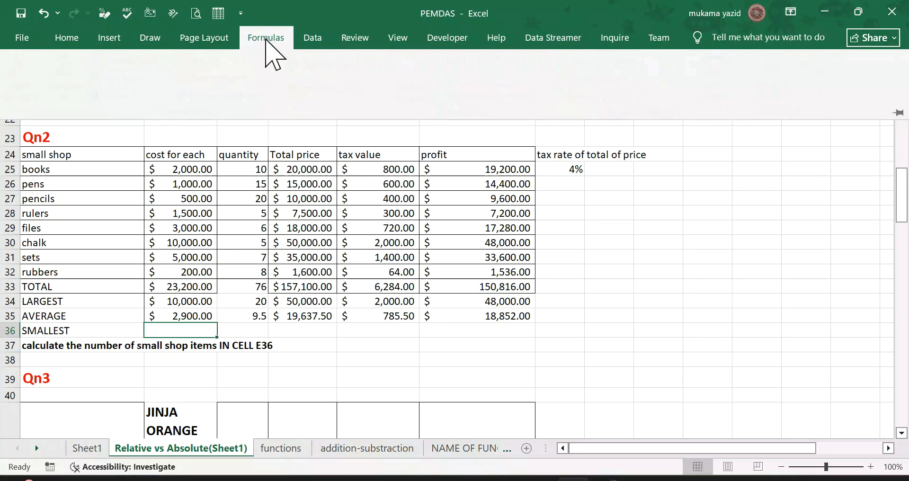
click(71, 97)
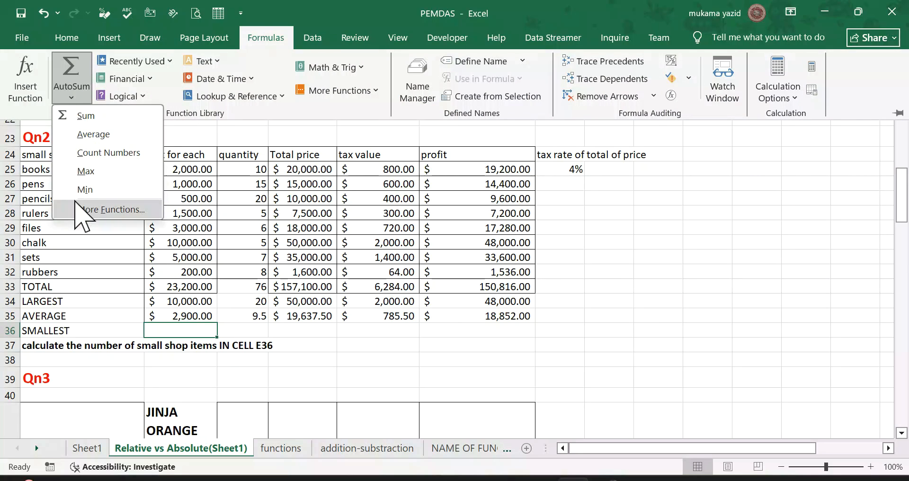
click(84, 189)
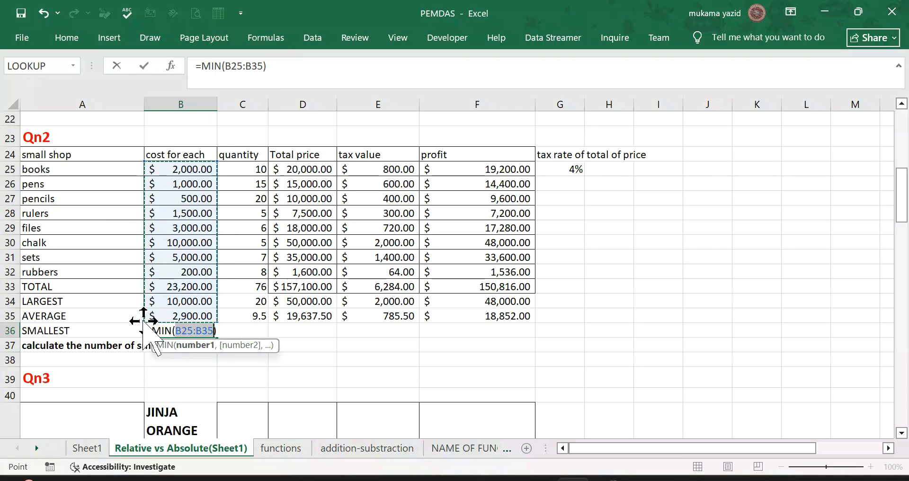
drag(145, 320, 158, 274)
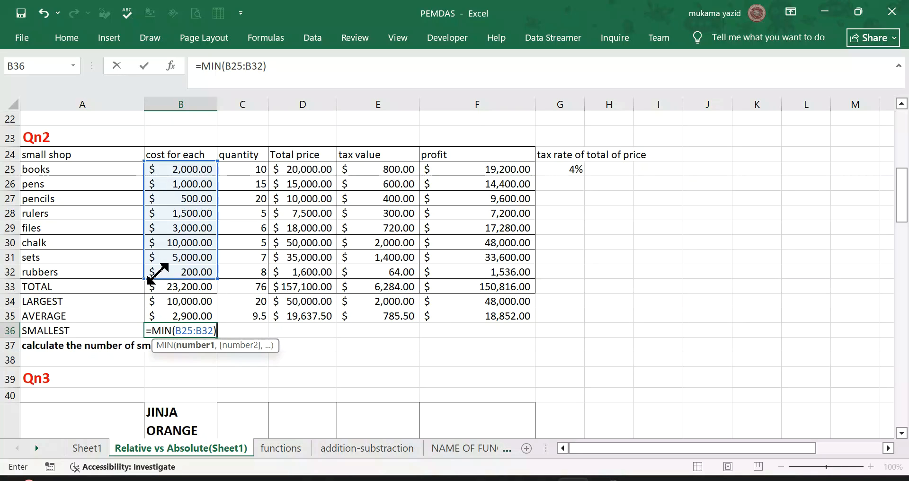
key(Return)
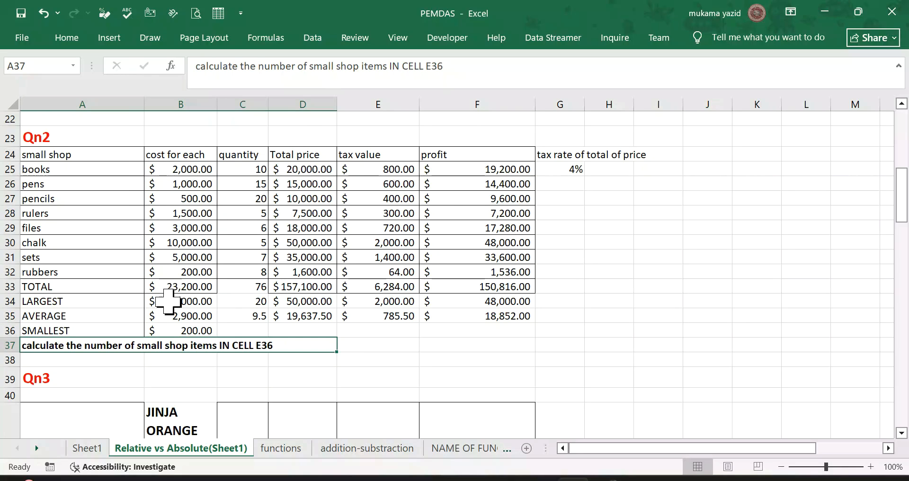
click(173, 328)
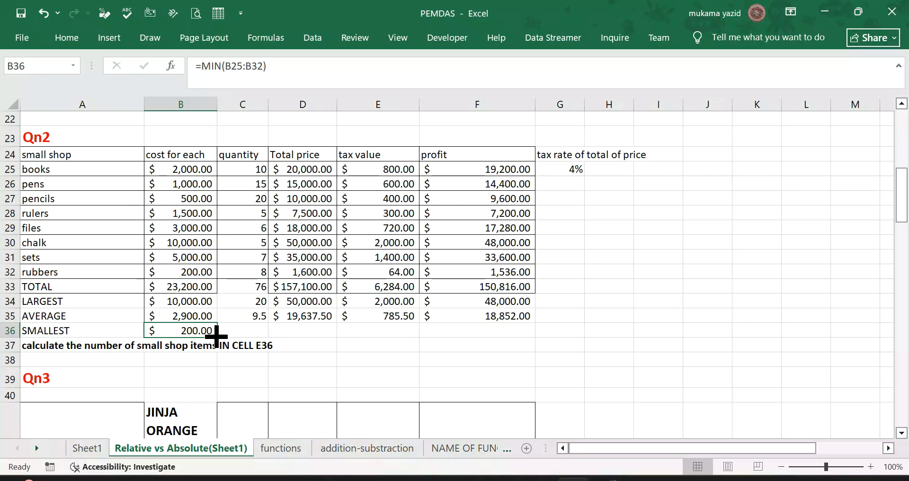
drag(216, 337, 511, 351)
Step: Review the Qn3 Jinja orange juice stall table, including its cost and selling prices, daily cup figures and empty calculation columns
scroll(306, 269, down, 3)
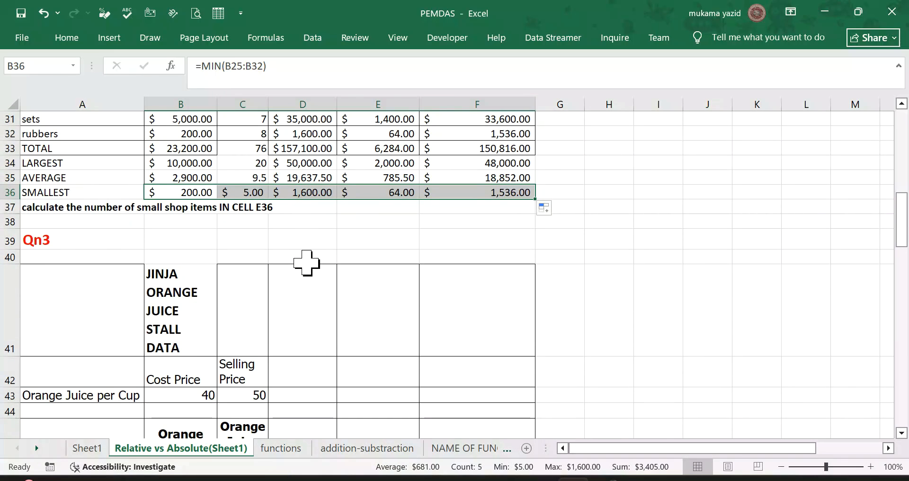
scroll(306, 262, up, 4)
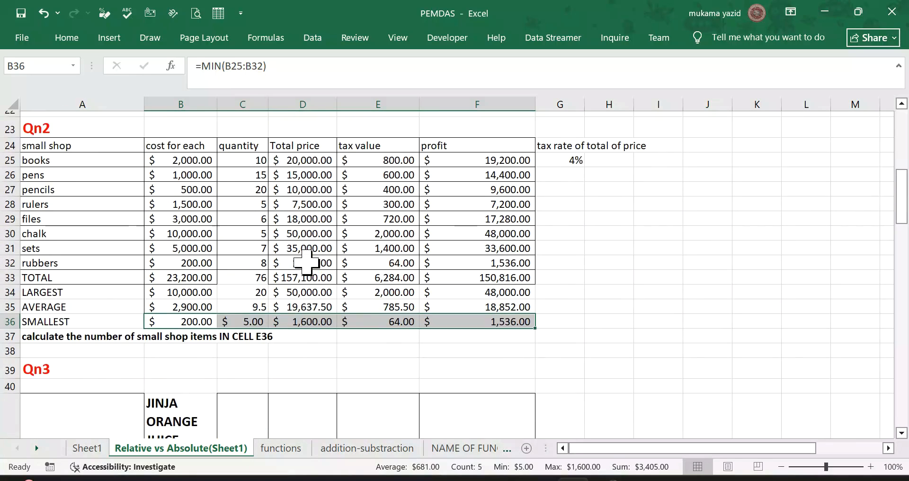
scroll(564, 288, down, 5)
scroll(611, 294, up, 3)
scroll(592, 298, down, 2)
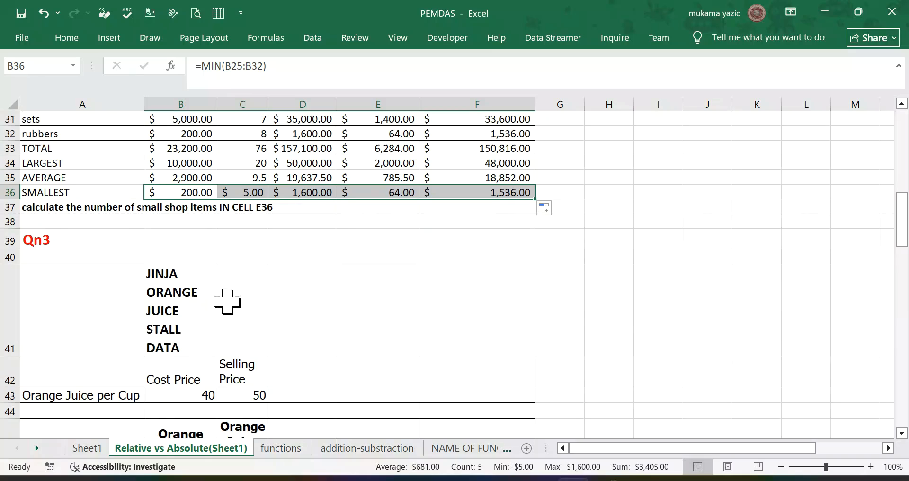
scroll(227, 301, down, 1)
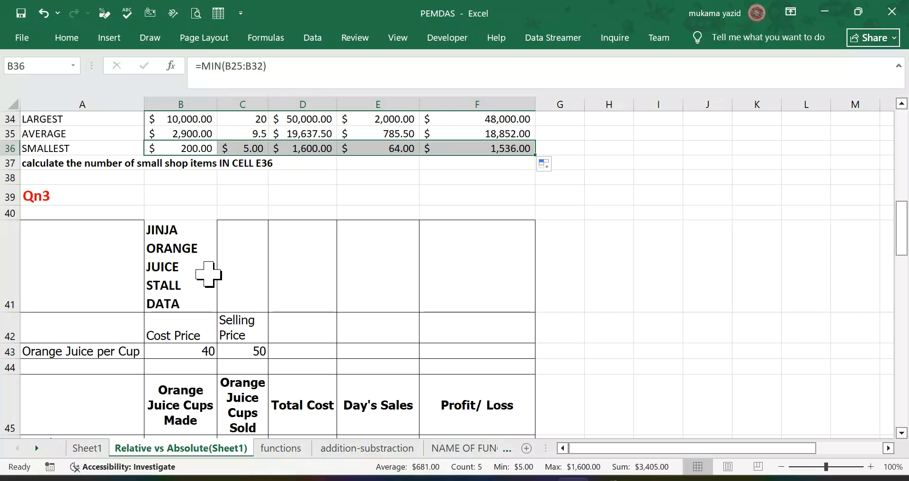
scroll(208, 273, down, 2)
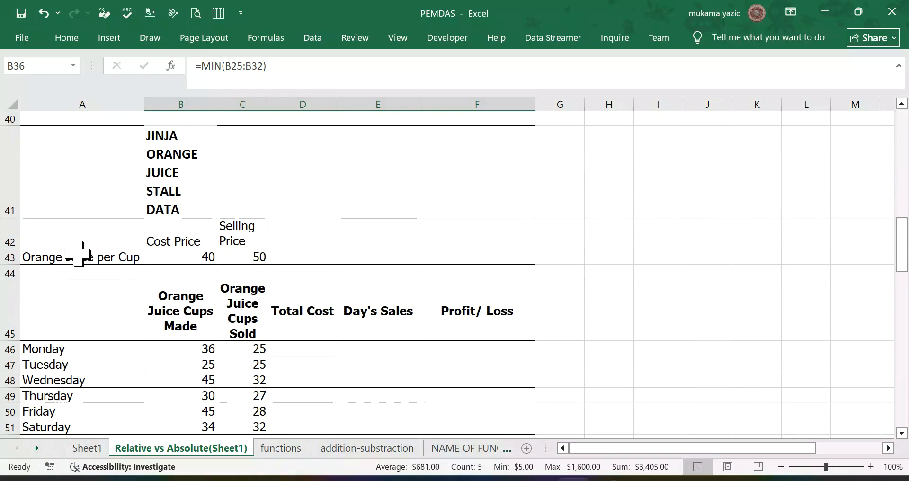
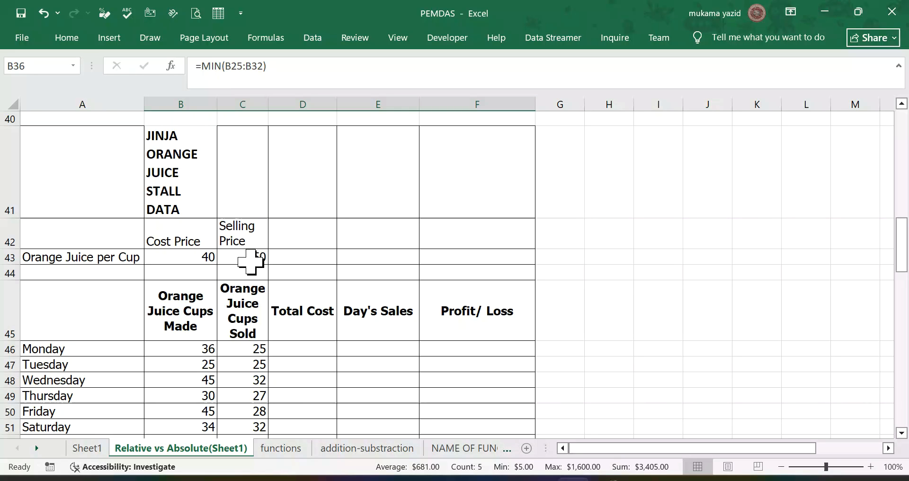
Step: Read the Qn3 formatting and GRAND TOTALS instructions below the orange juice table and compare them with its prices and columns
scroll(243, 259, down, 3)
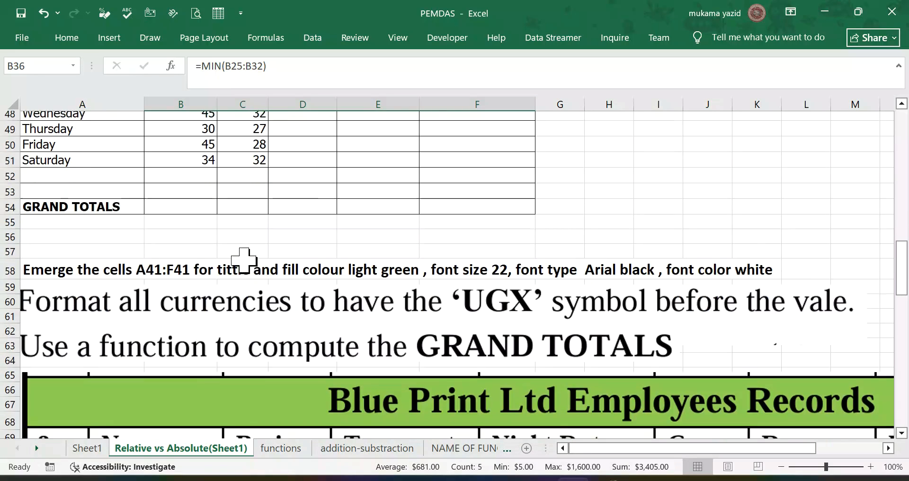
scroll(243, 258, up, 2)
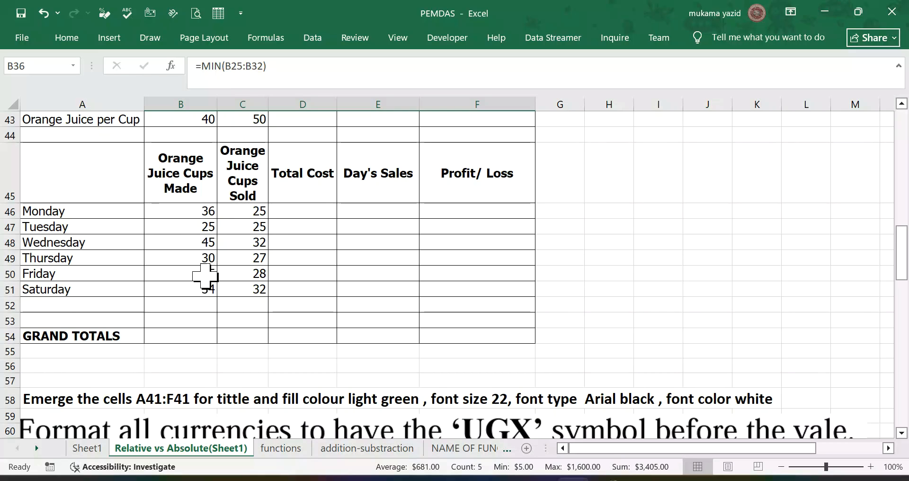
scroll(205, 276, up, 1)
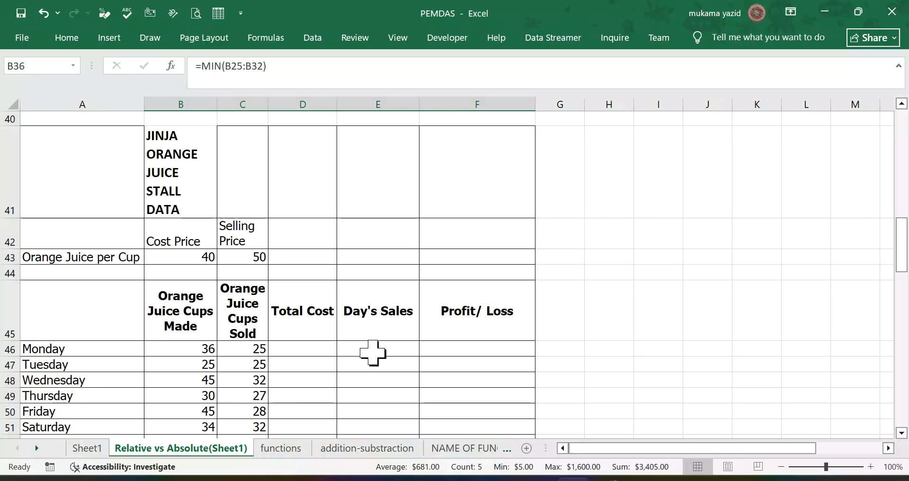
scroll(372, 351, down, 1)
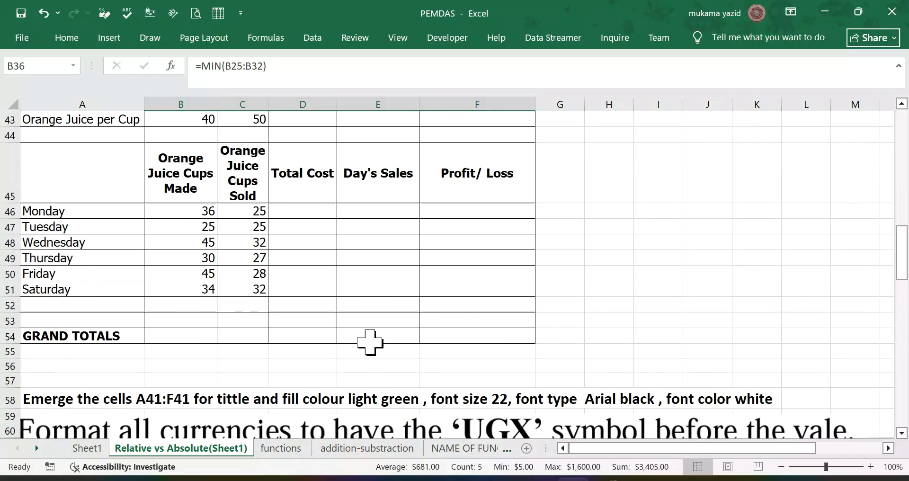
scroll(368, 341, up, 1)
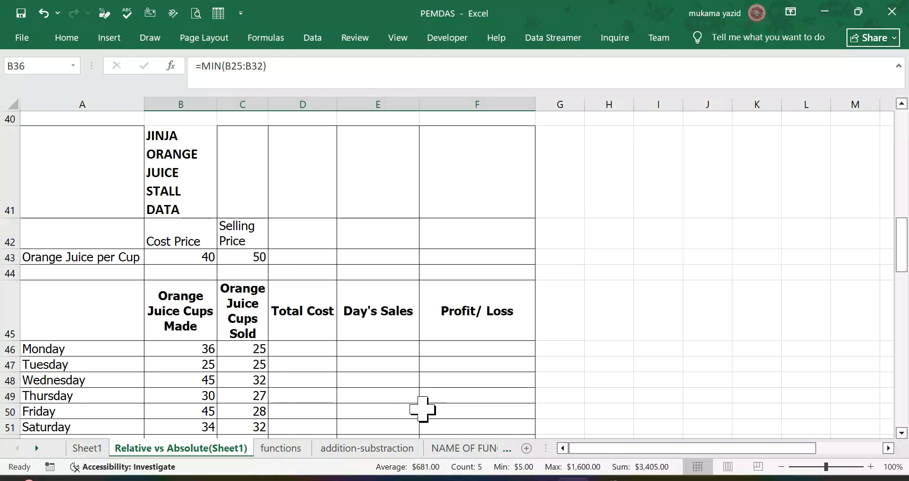
scroll(331, 348, down, 1)
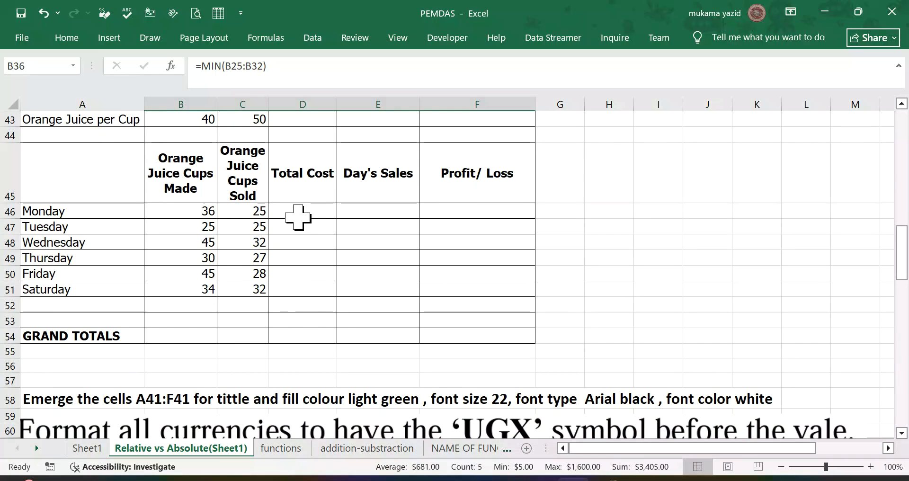
Step: Calculate Monday's total cost in D46 with =B46*$B$43, keeping the cost price absolute, and fill the formula down to D51
click(299, 212)
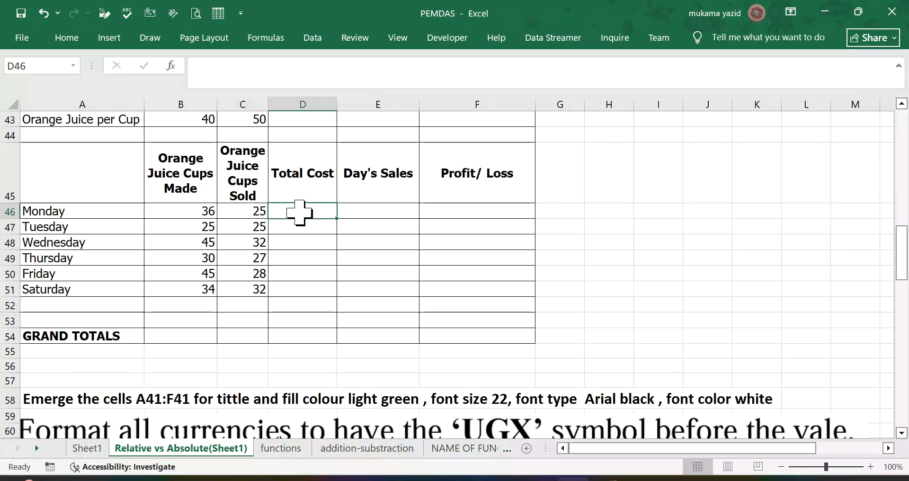
text(=)
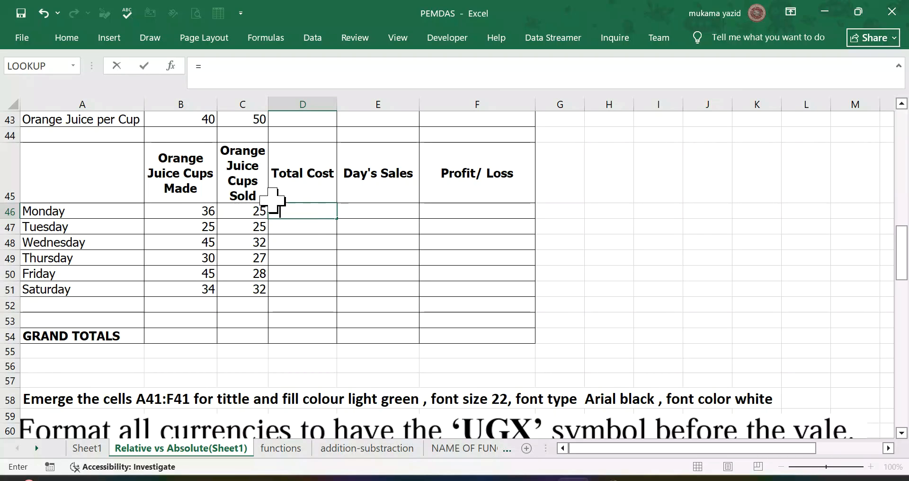
click(197, 214)
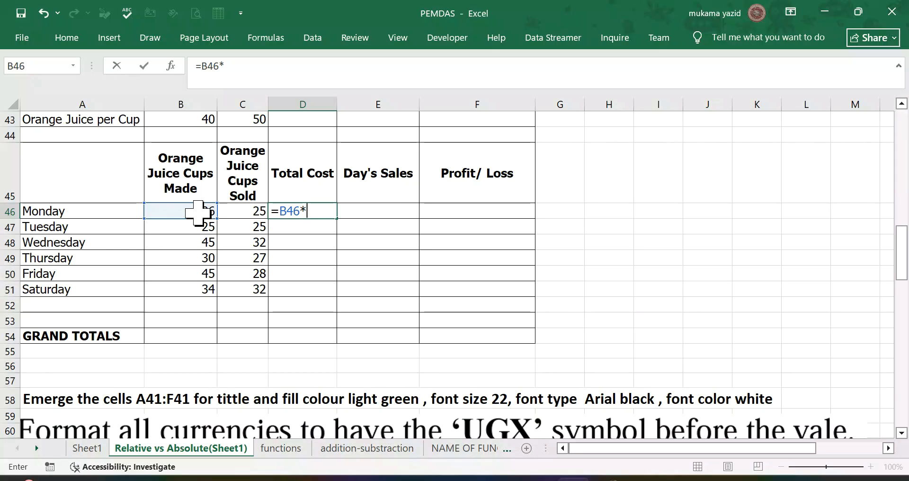
scroll(191, 125, up, 1)
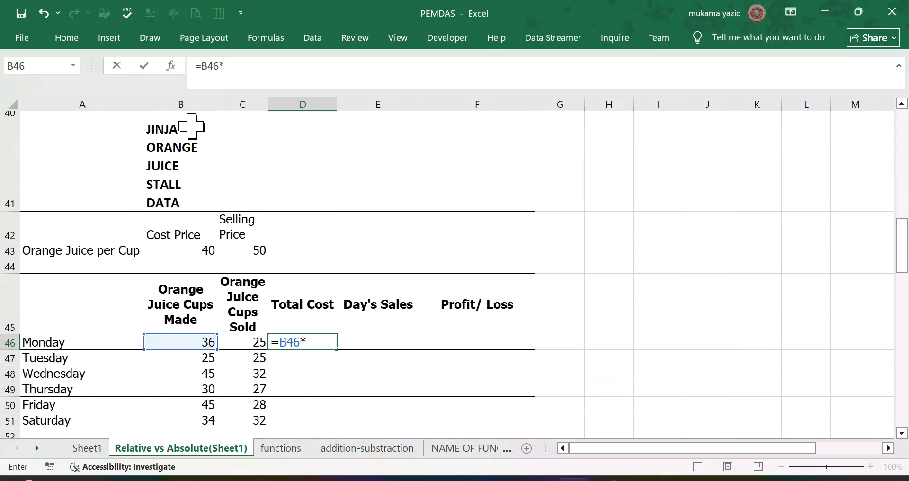
click(199, 261)
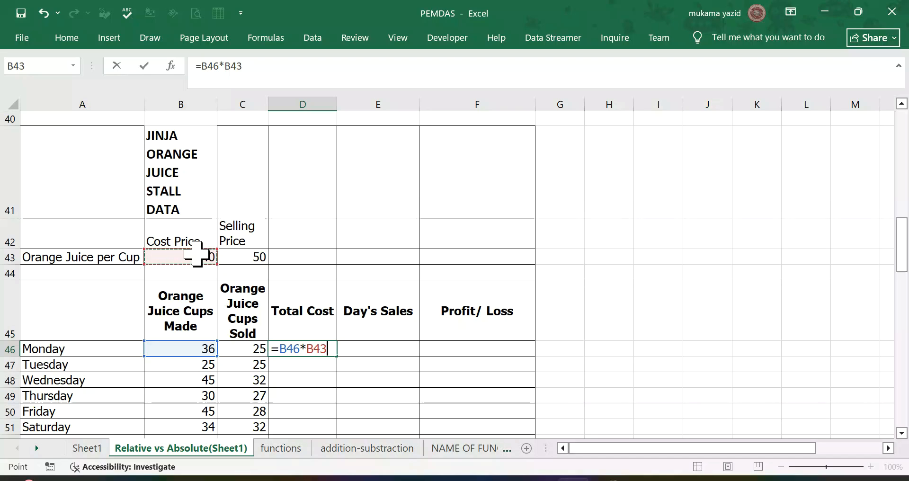
key(F4)
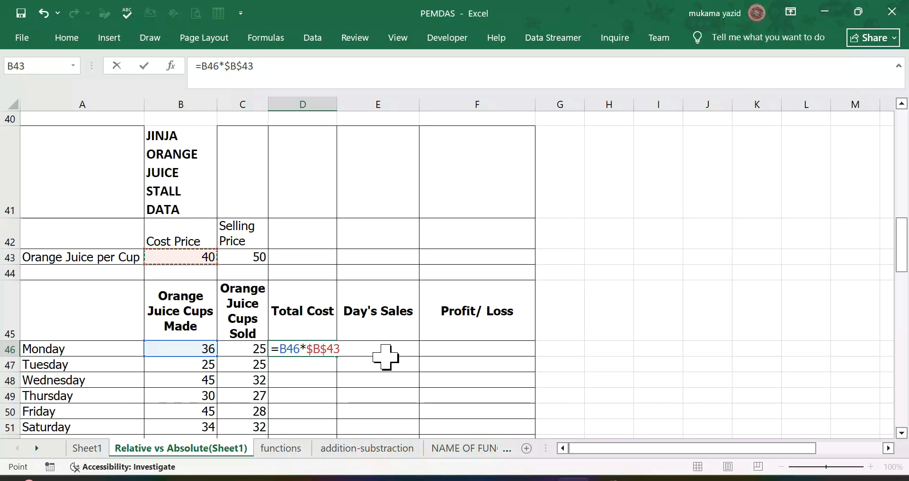
key(Return)
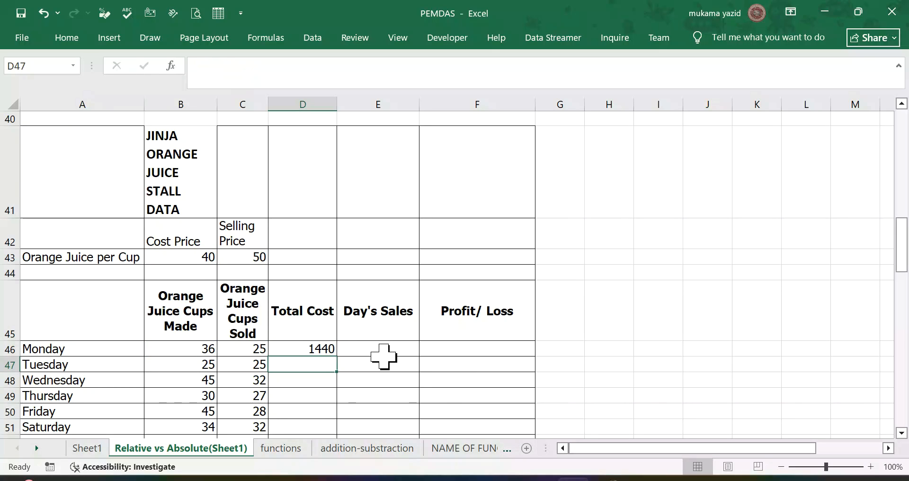
scroll(325, 348, down, 1)
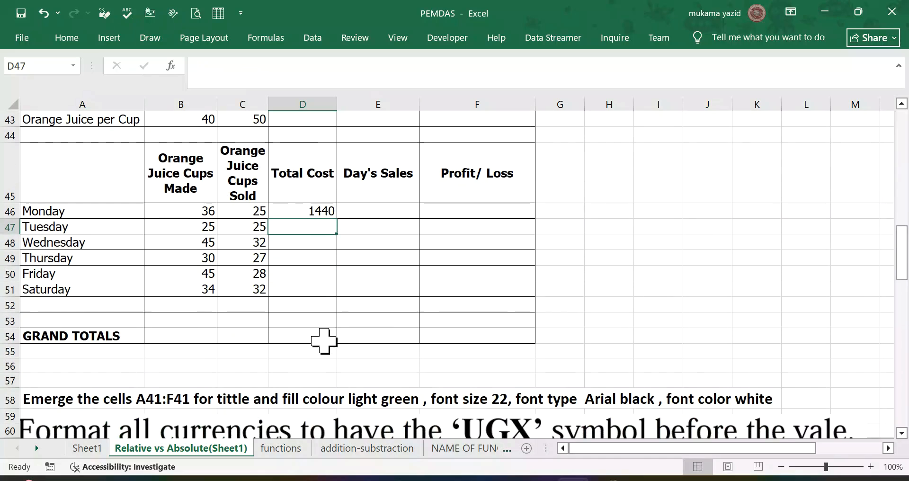
click(331, 213)
drag(335, 219, 335, 295)
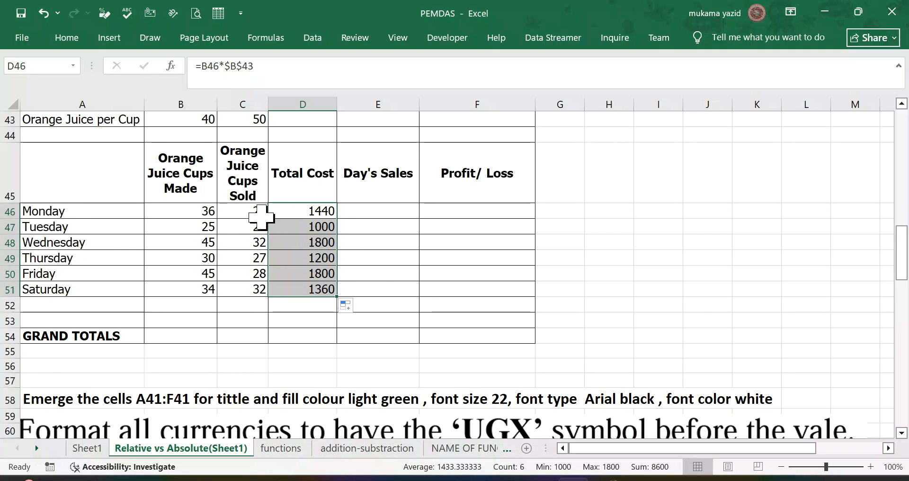
Step: Calculate Monday's sales in E46 with =C46*$C$43, keeping the selling price absolute, and fill the formula down to E51
click(314, 210)
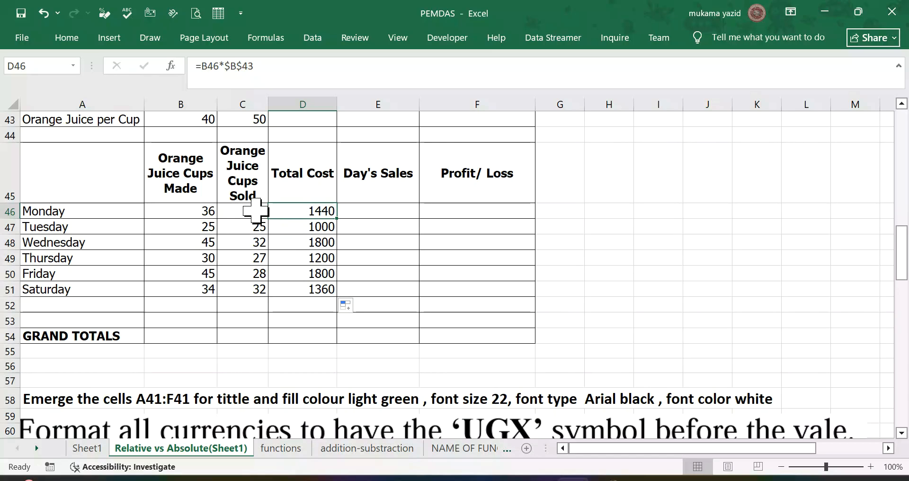
scroll(260, 214, up, 1)
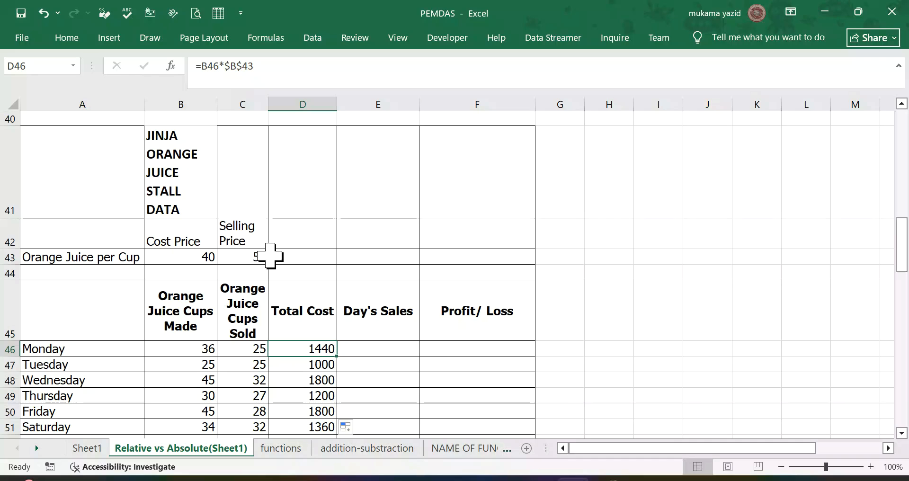
scroll(284, 265, down, 1)
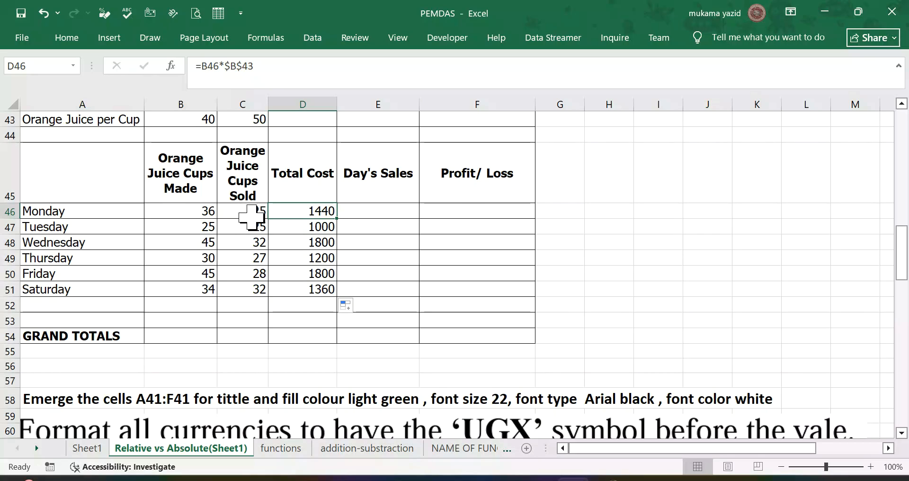
click(359, 209)
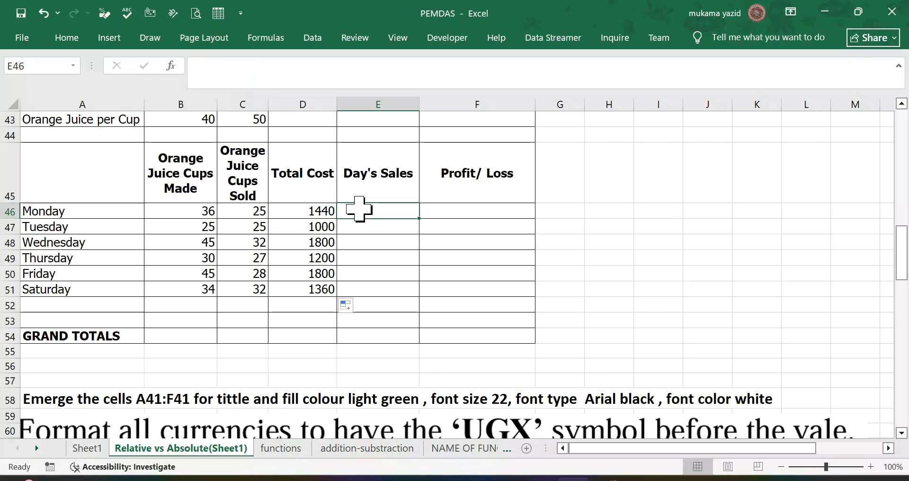
text(=)
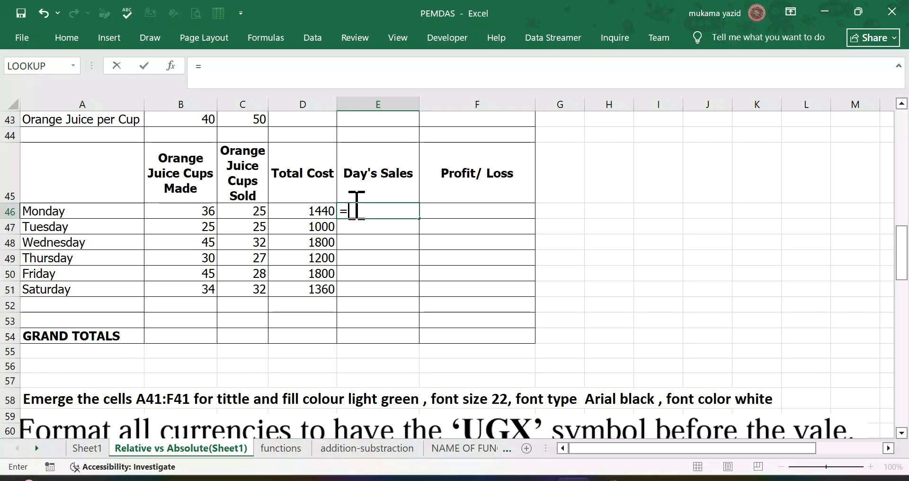
click(246, 209)
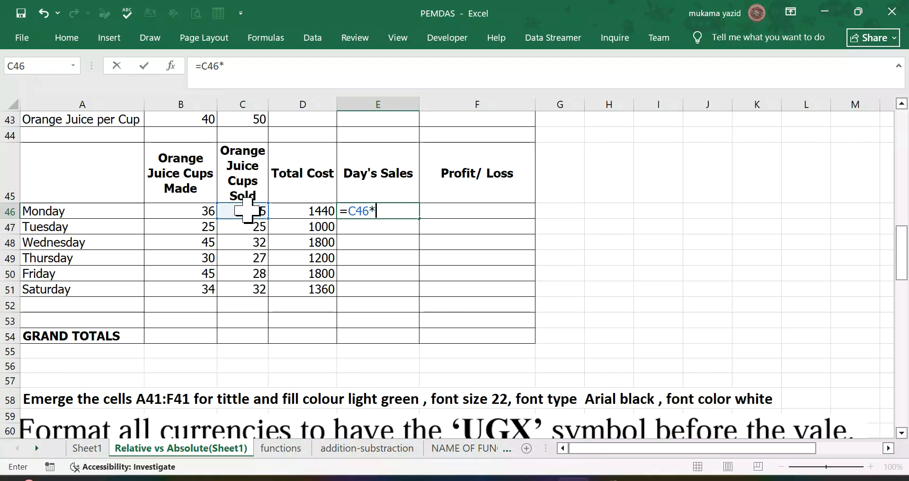
scroll(241, 210, up, 1)
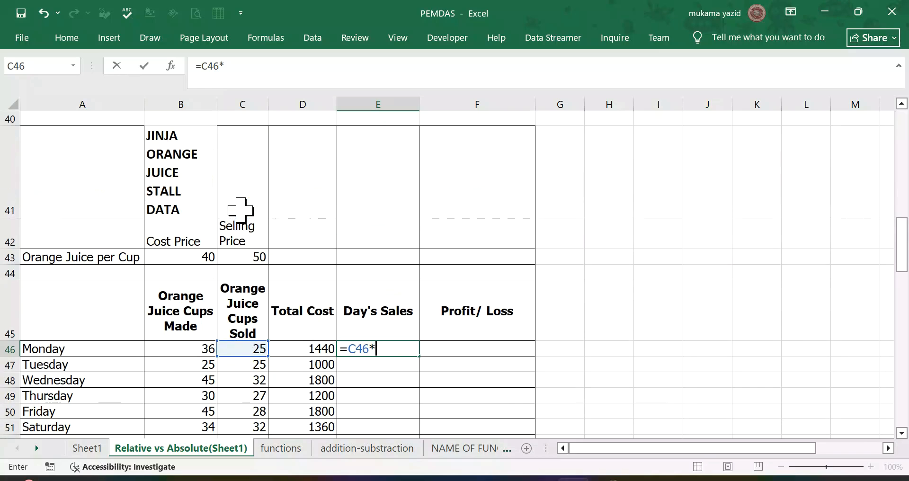
click(251, 258)
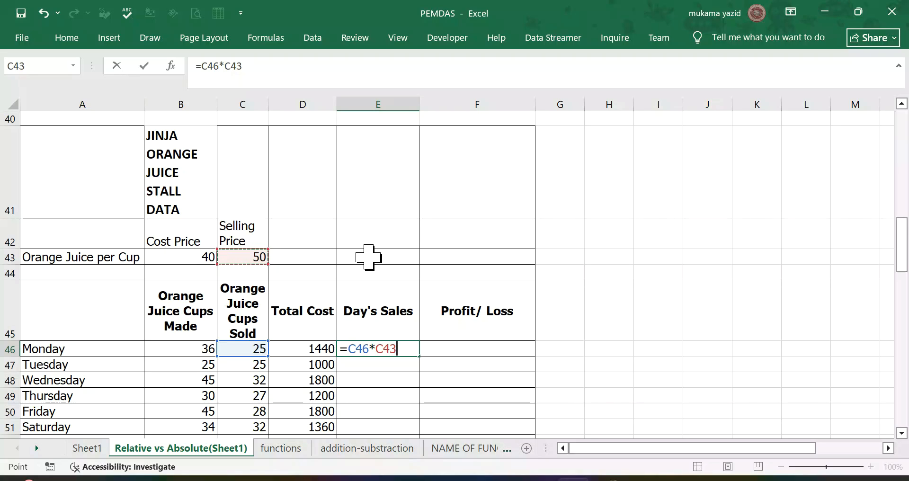
key(F4)
key(Return)
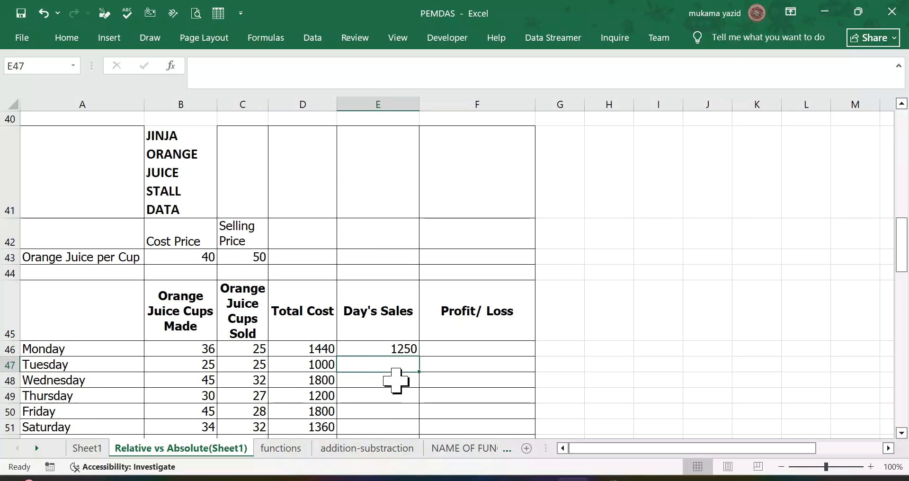
scroll(399, 363, down, 1)
click(406, 211)
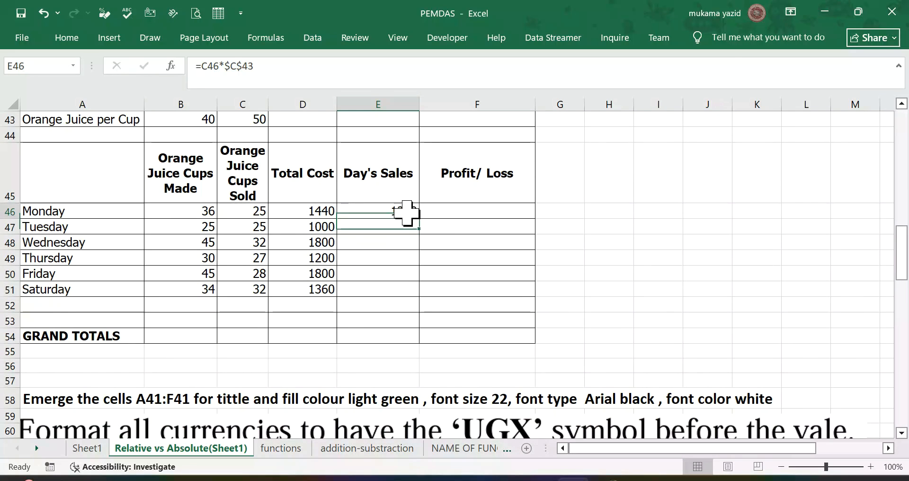
drag(417, 220, 417, 293)
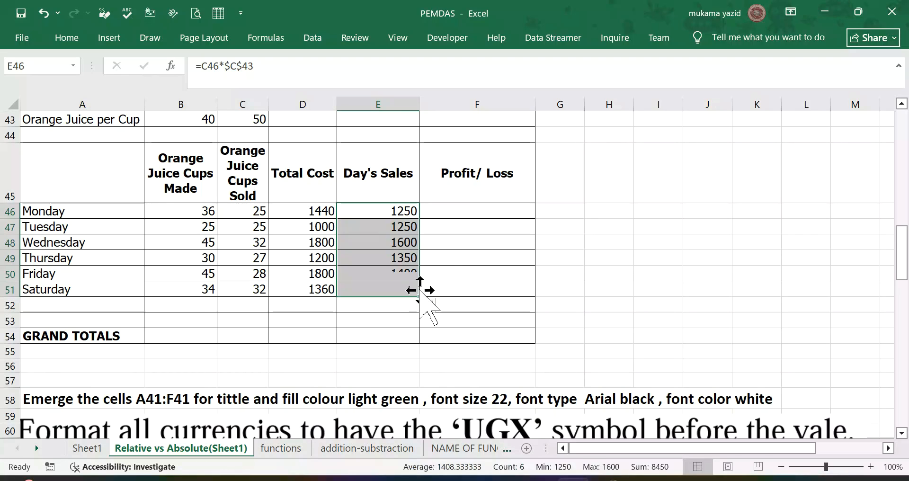
Step: Calculate Monday's profit or loss in F46 with =E46-D46 and fill the formula down to F51
click(485, 210)
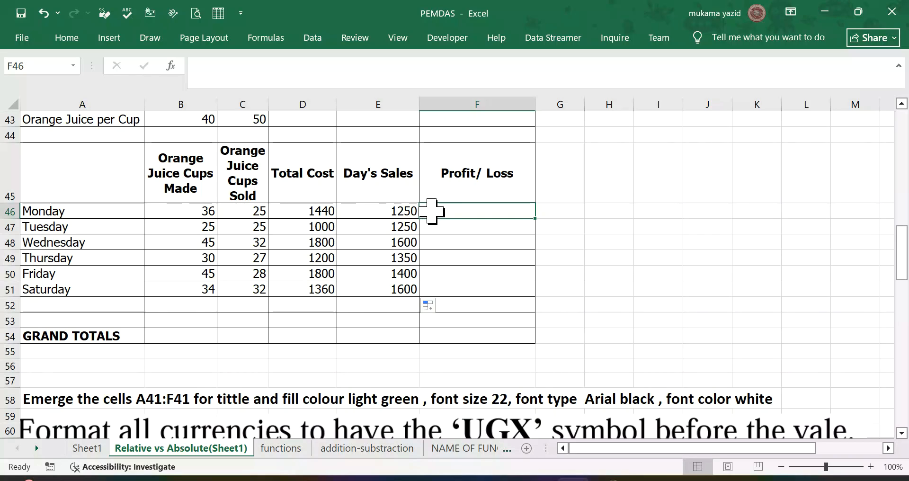
text(=)
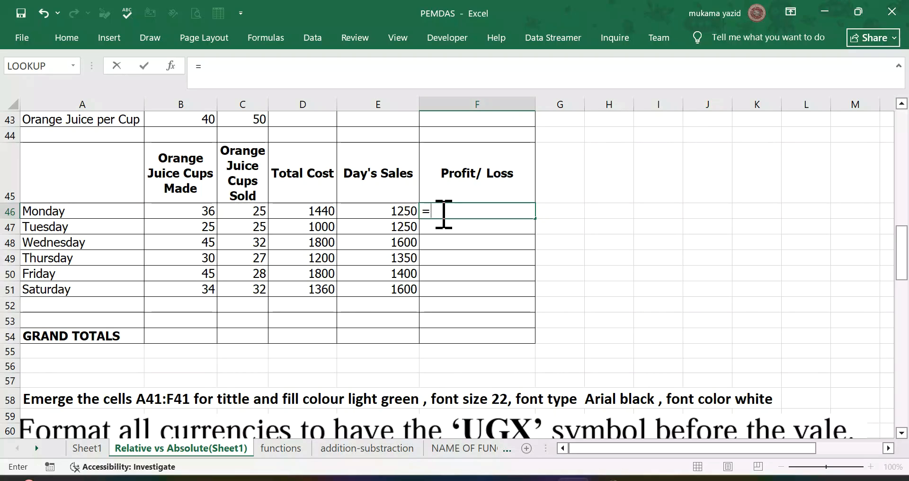
click(399, 211)
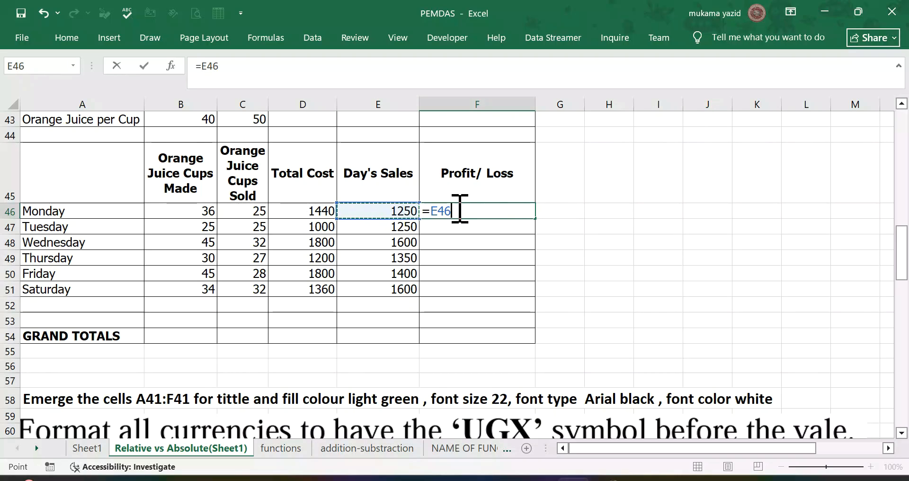
text(-)
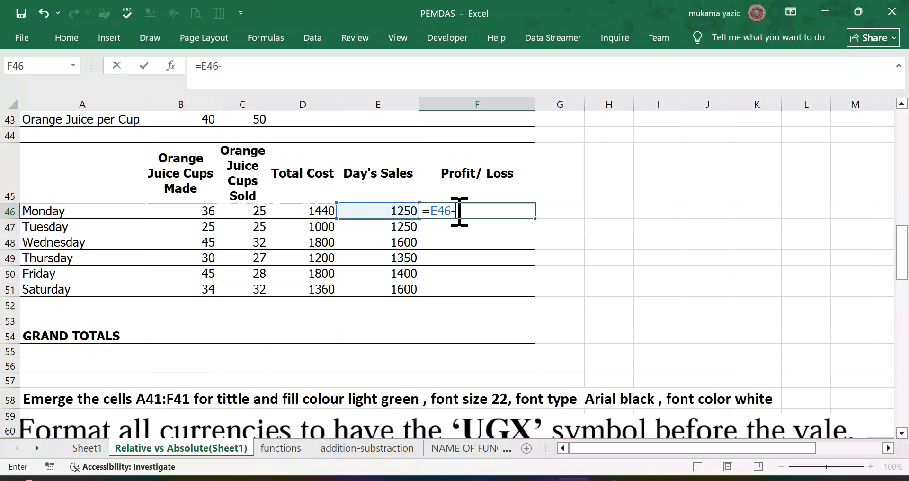
click(311, 212)
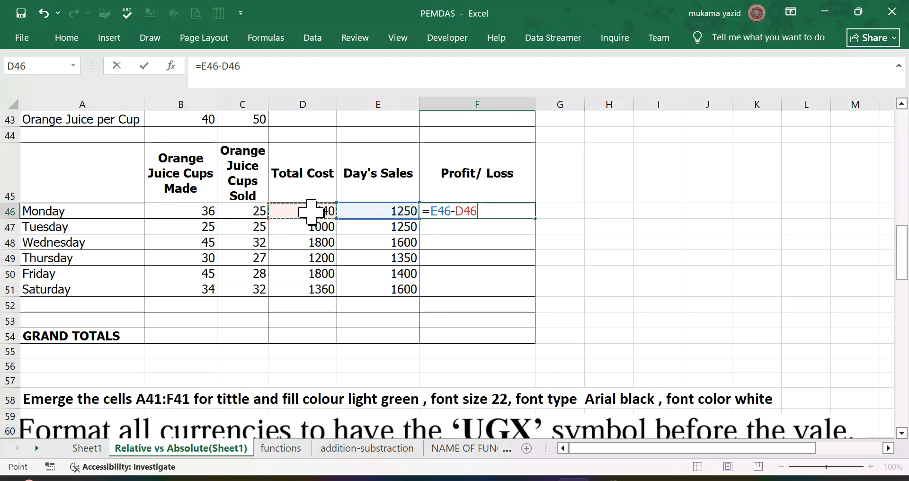
key(Return)
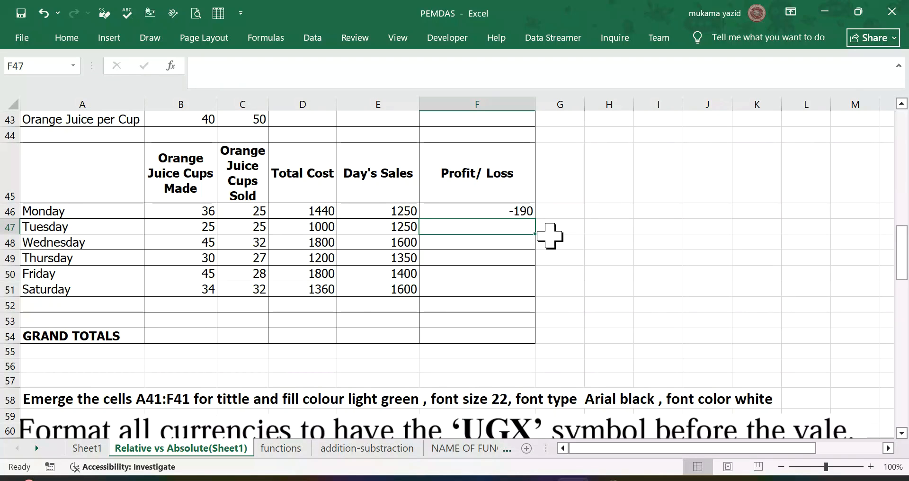
click(523, 211)
drag(534, 219, 531, 291)
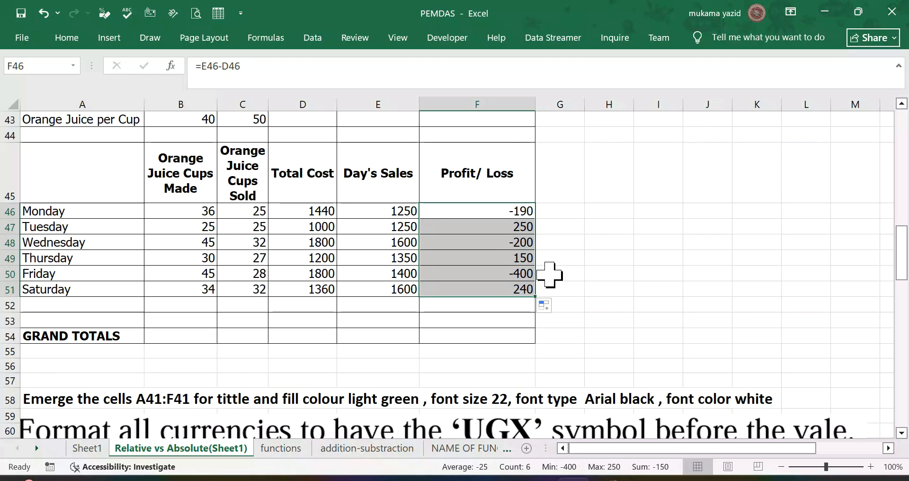
click(520, 262)
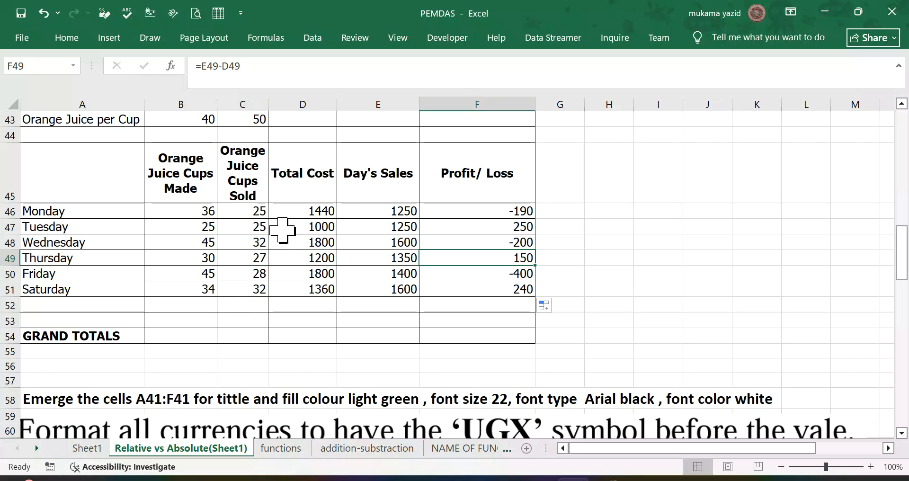
scroll(322, 229, up, 1)
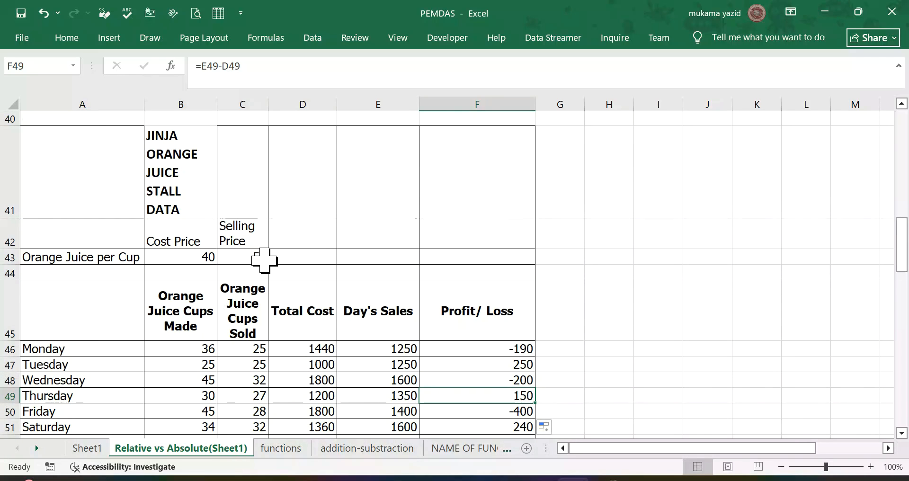
Step: Review the completed orange juice table against the title formatting, UGX currency and GRAND TOTALS instructions below it
scroll(257, 260, down, 1)
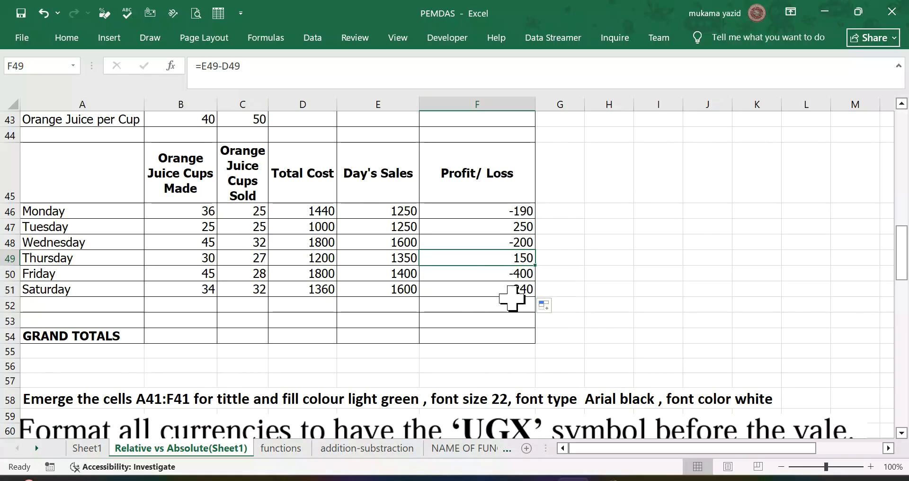
scroll(239, 360, down, 1)
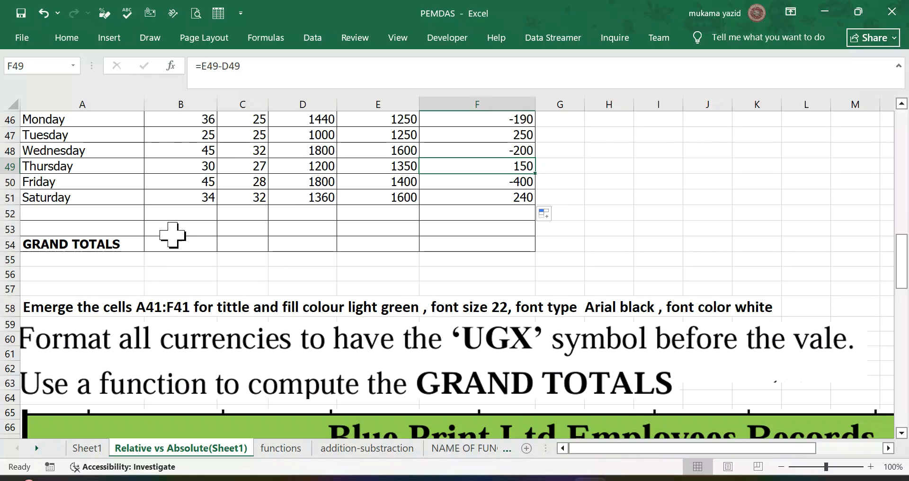
scroll(196, 235, up, 1)
scroll(196, 235, down, 1)
scroll(195, 236, up, 2)
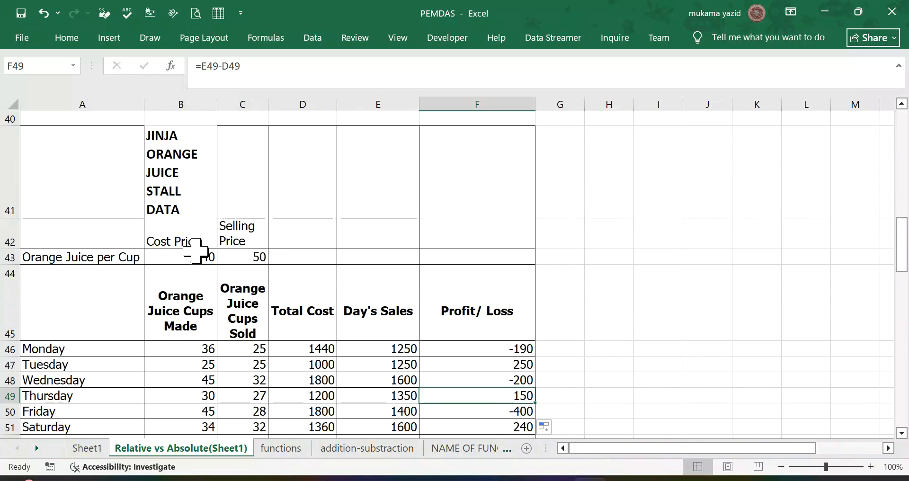
scroll(196, 251, down, 2)
scroll(199, 197, up, 1)
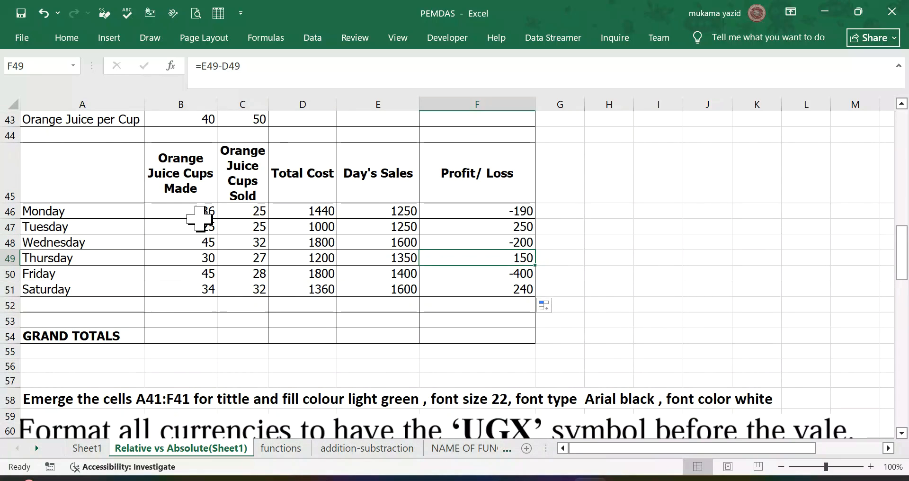
Step: Total the cups made in B54 with =SUM(B46:B51) and fill the formula across the GRAND TOTALS row to F54
click(166, 342)
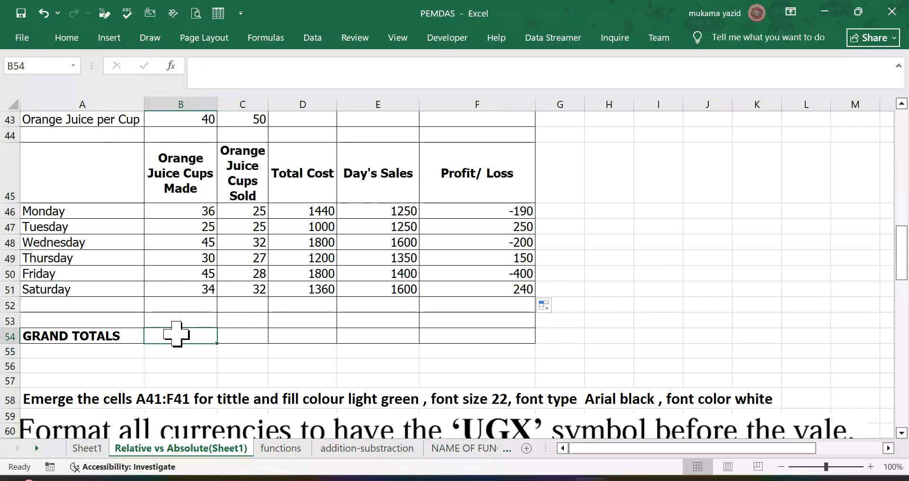
click(67, 37)
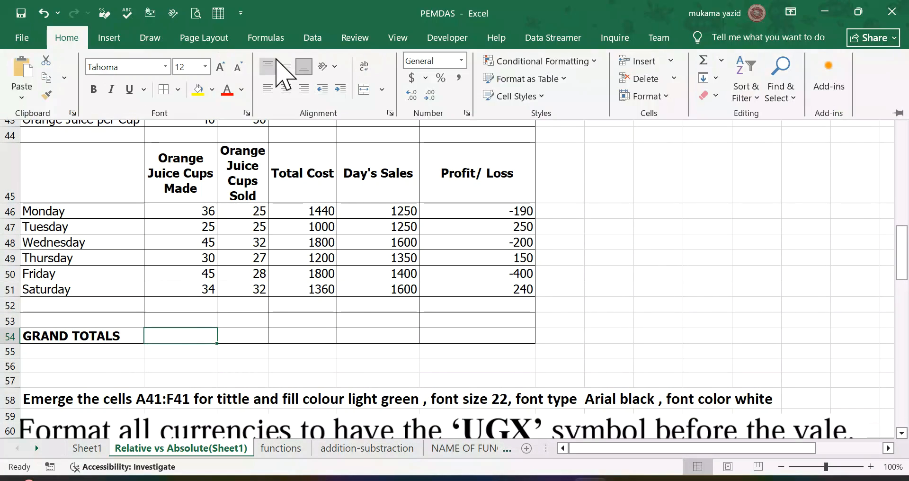
click(264, 39)
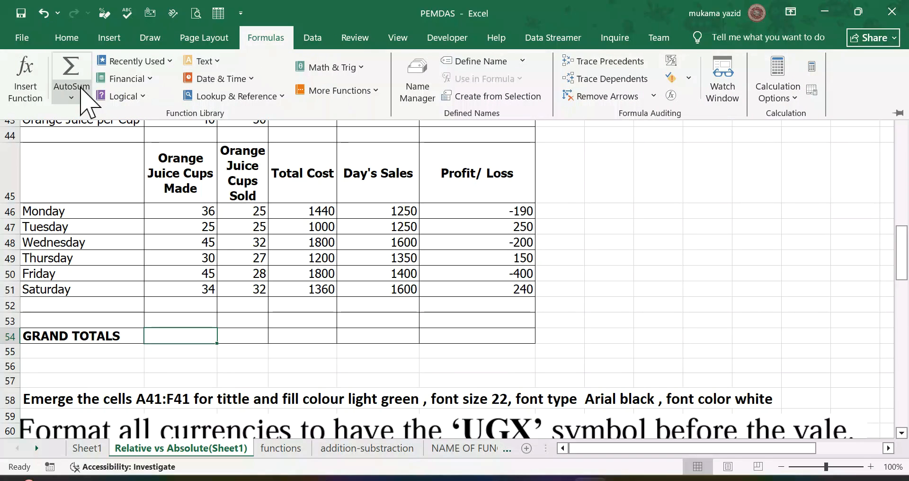
click(71, 98)
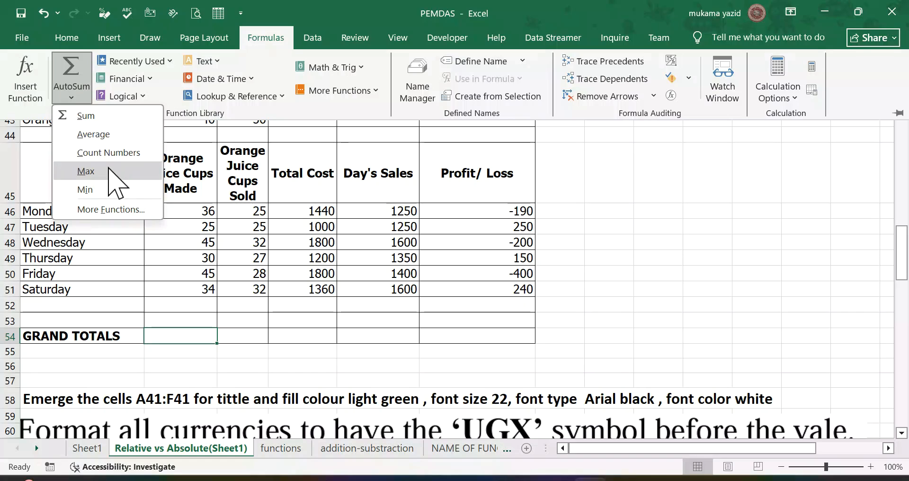
click(101, 117)
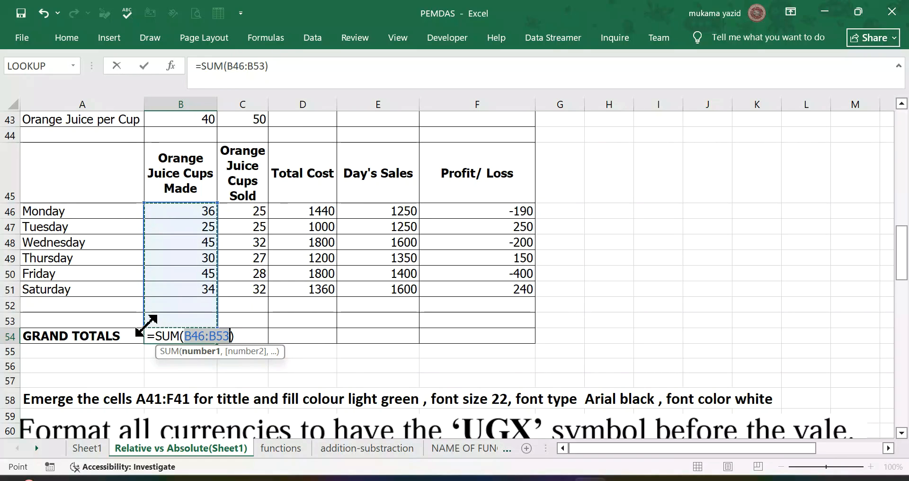
drag(145, 326, 147, 297)
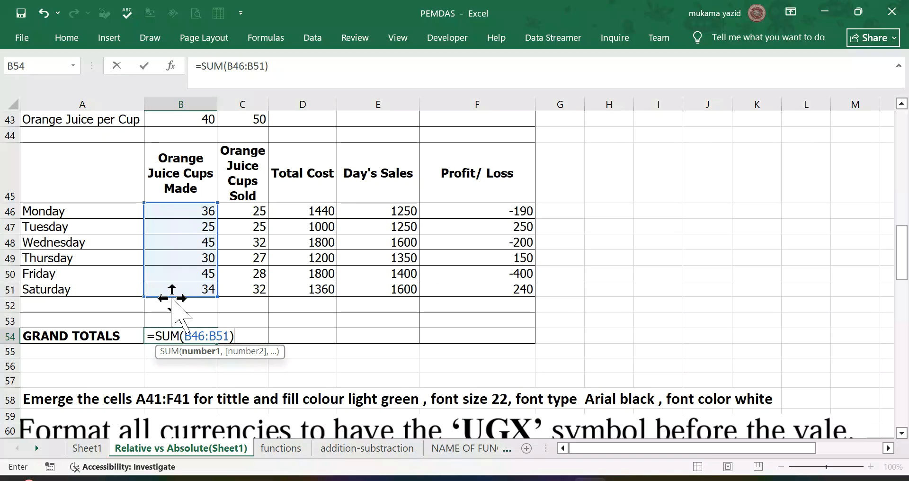
key(Return)
click(209, 337)
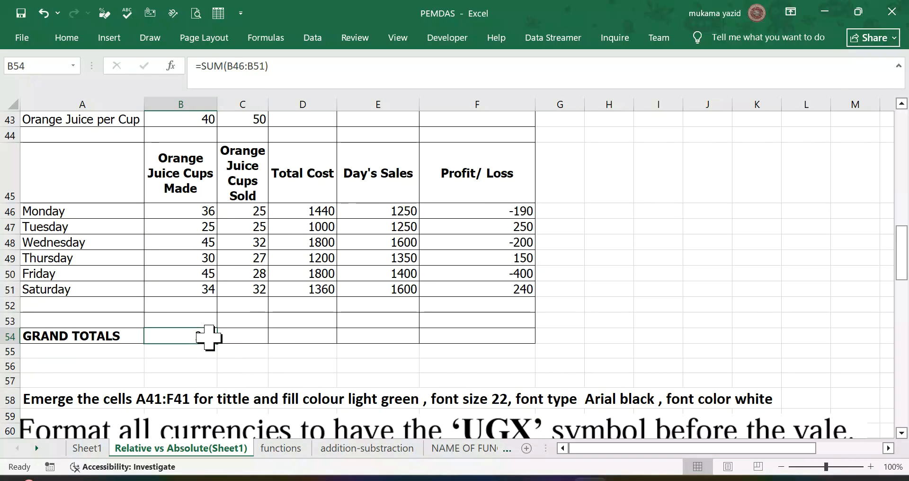
drag(219, 346, 472, 345)
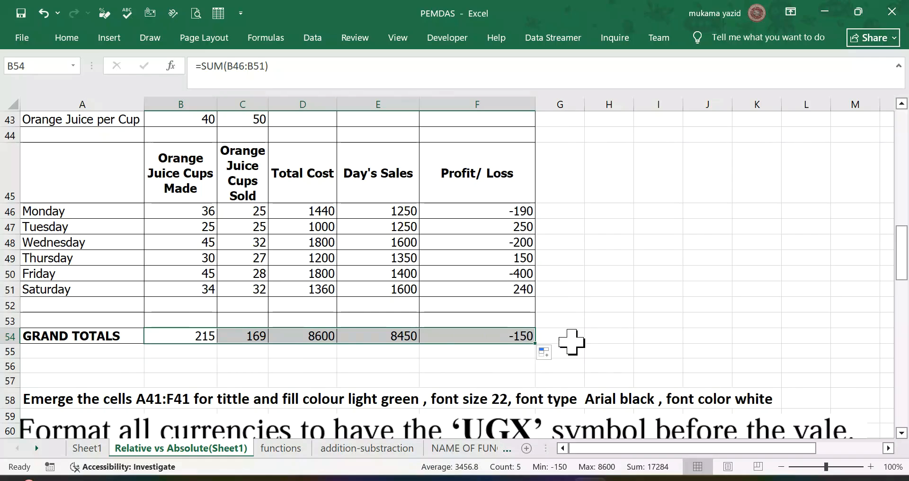
Step: Merge and center cells A41:F41 for the JINJA ORANGE JUICE STALL DATA title
scroll(572, 345, down, 2)
scroll(279, 277, down, 1)
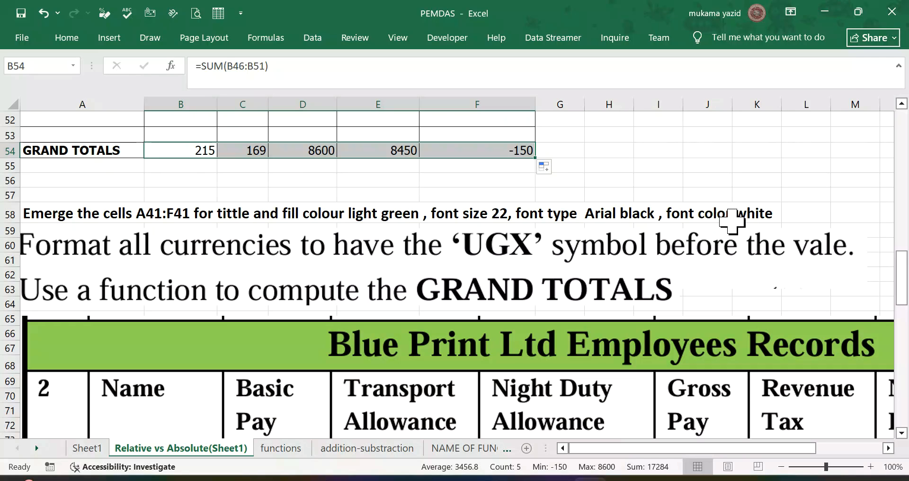
scroll(92, 208, up, 5)
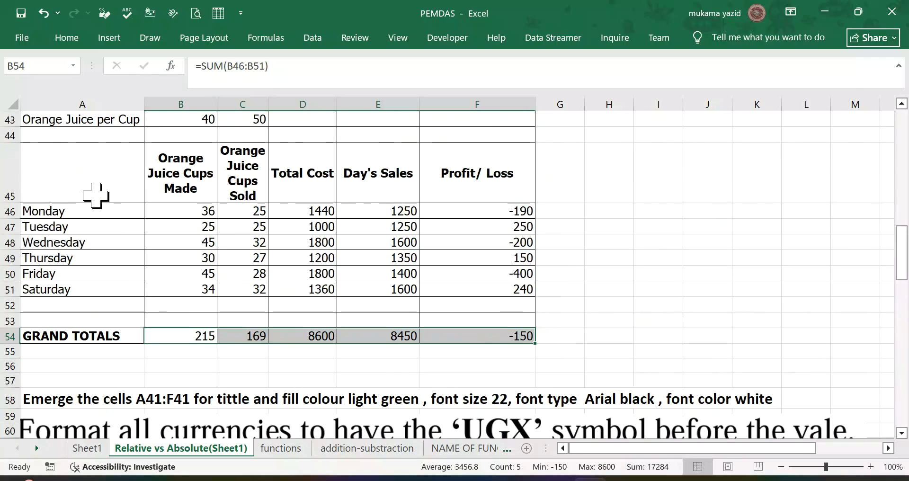
drag(57, 204, 422, 209)
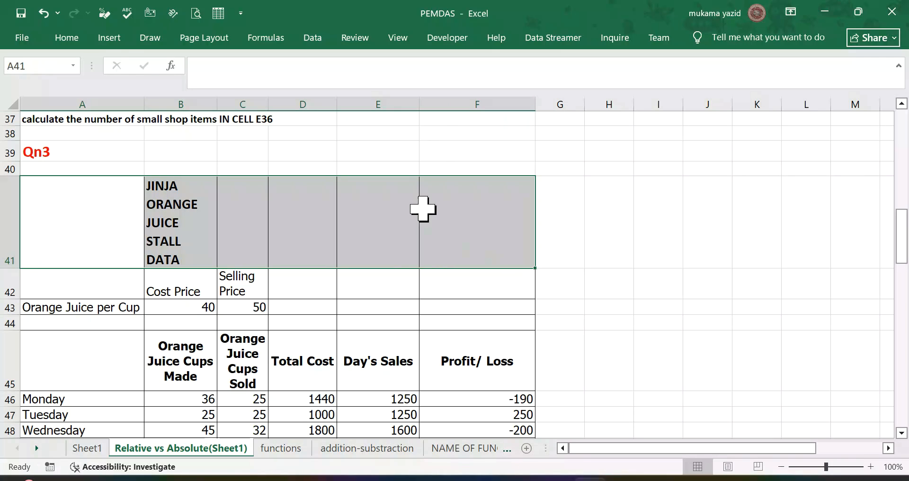
click(78, 41)
click(381, 89)
click(404, 115)
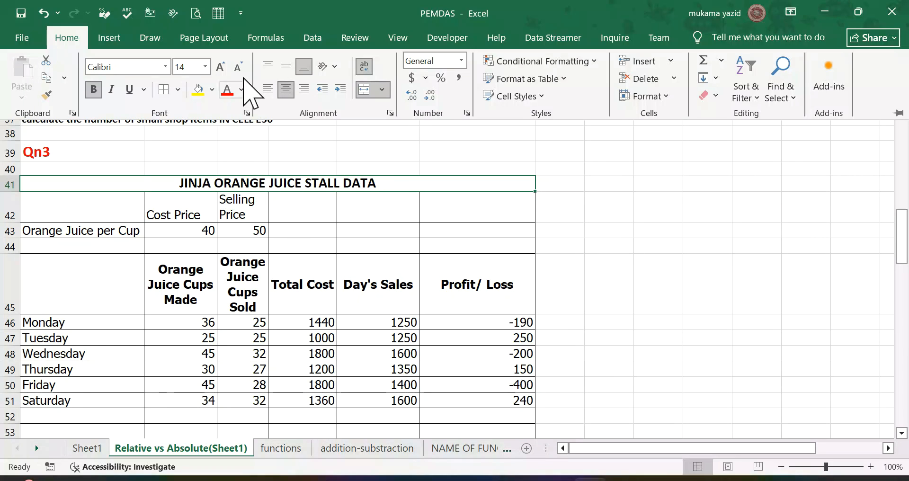
Step: Fill the merged title cell in row 41 with light green, as the instruction below the table asks
click(211, 89)
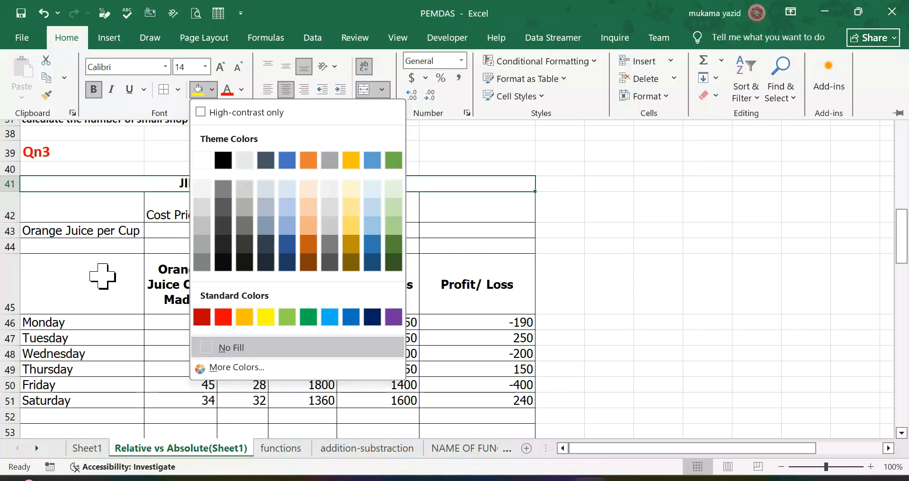
scroll(103, 276, down, 3)
scroll(104, 256, up, 1)
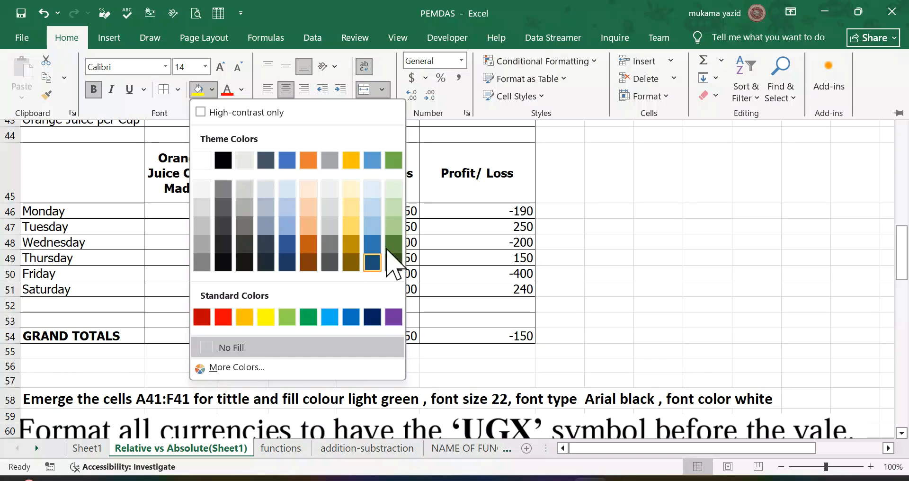
click(394, 225)
Step: Set the orange juice table title's font color to white
scroll(391, 223, up, 4)
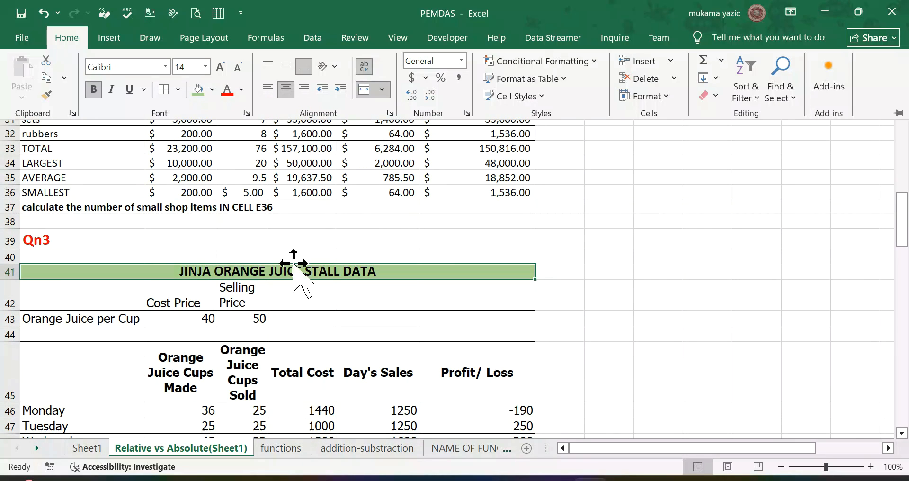
click(241, 89)
scroll(136, 315, down, 4)
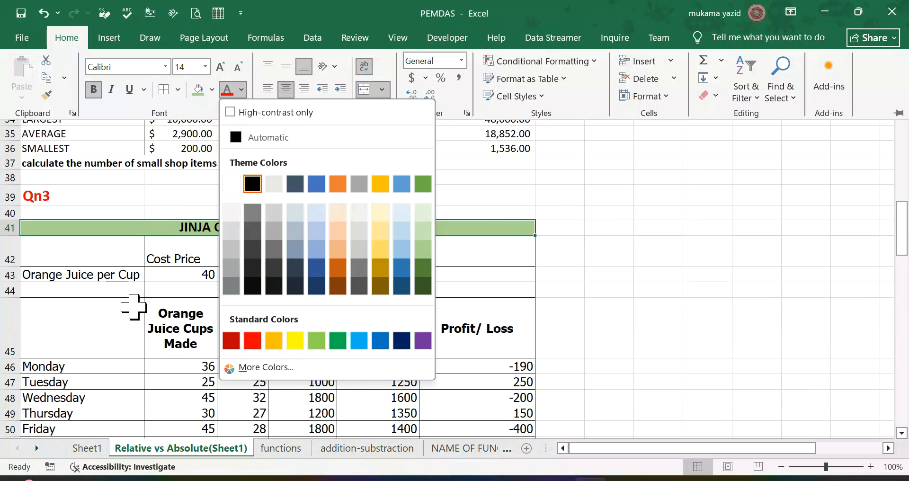
scroll(136, 303, up, 1)
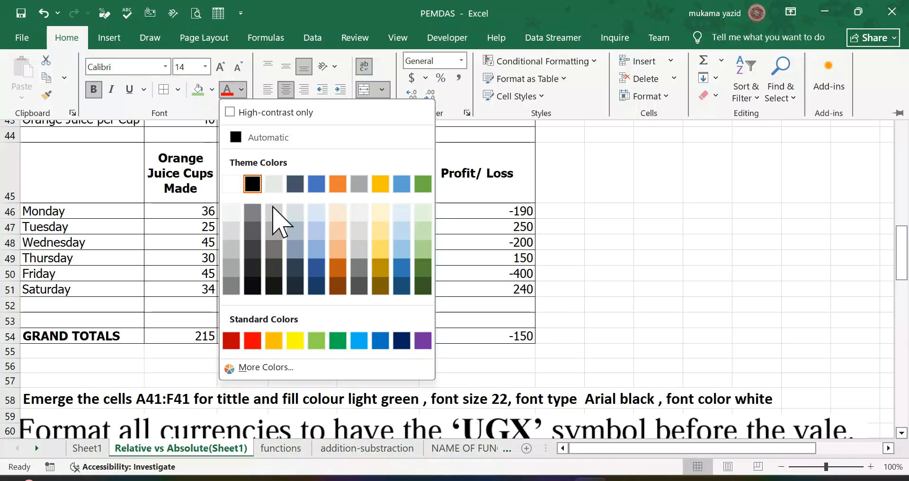
click(231, 184)
Step: Change the orange juice table title's font to Arial Black
scroll(227, 185, up, 4)
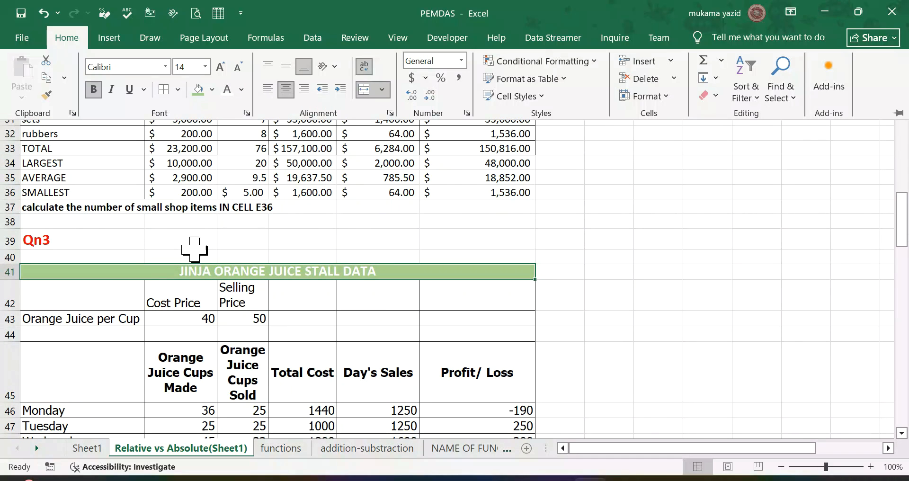
click(165, 67)
scroll(179, 213, down, 2)
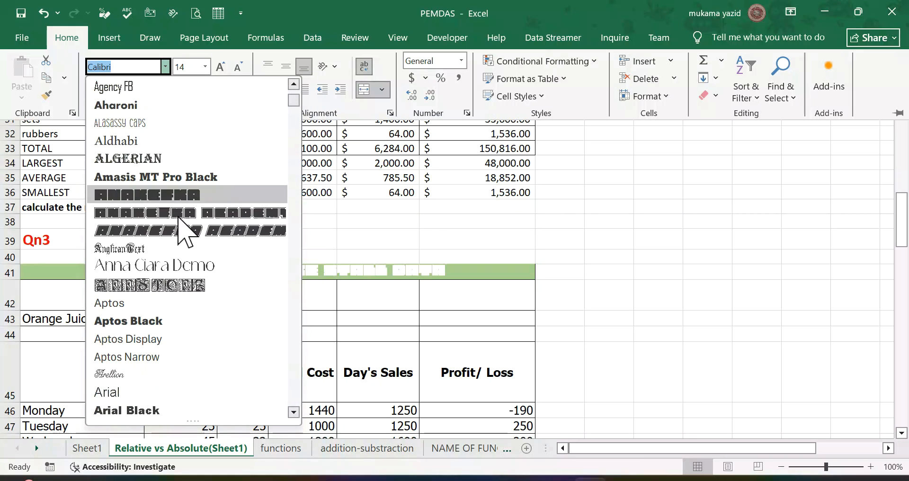
scroll(166, 331, down, 2)
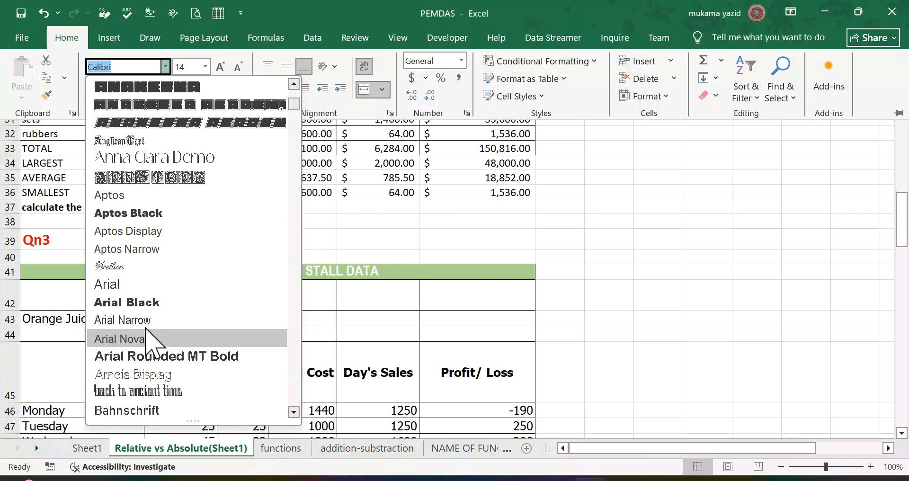
click(144, 303)
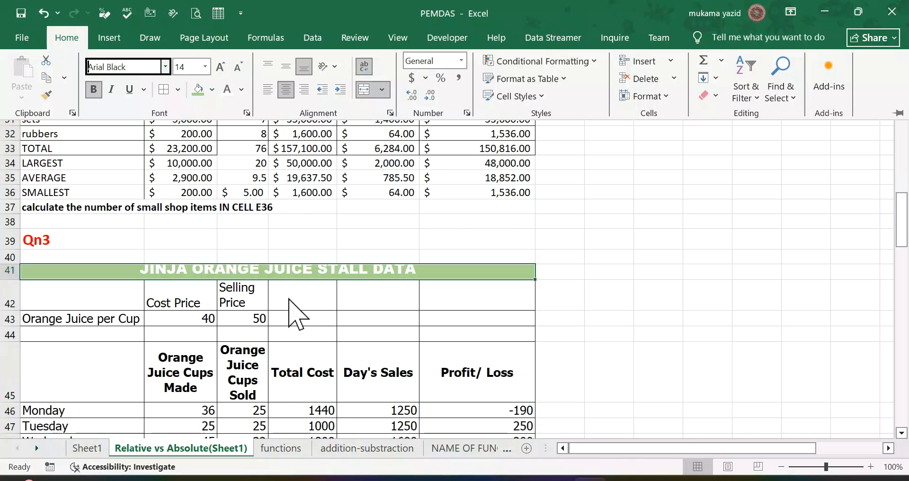
Step: Increase the title's font size to 22 and check it against the formatting instruction below the table
scroll(273, 345, down, 4)
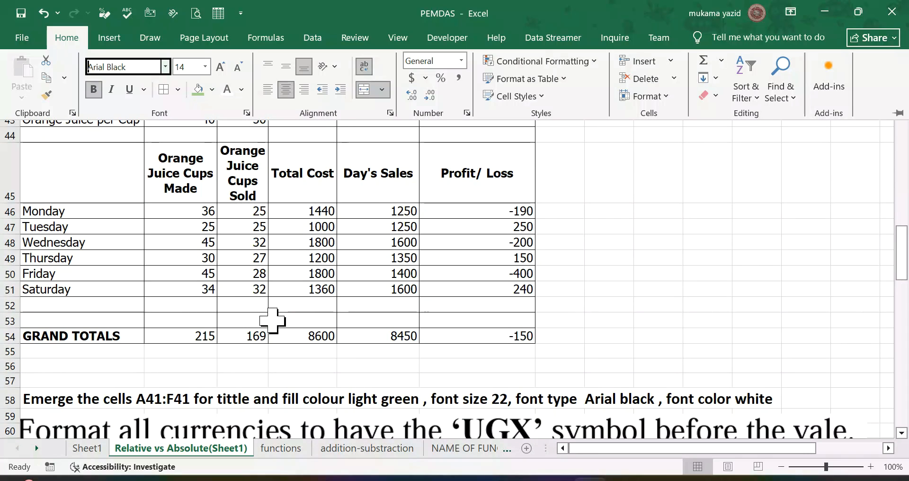
scroll(268, 313, up, 1)
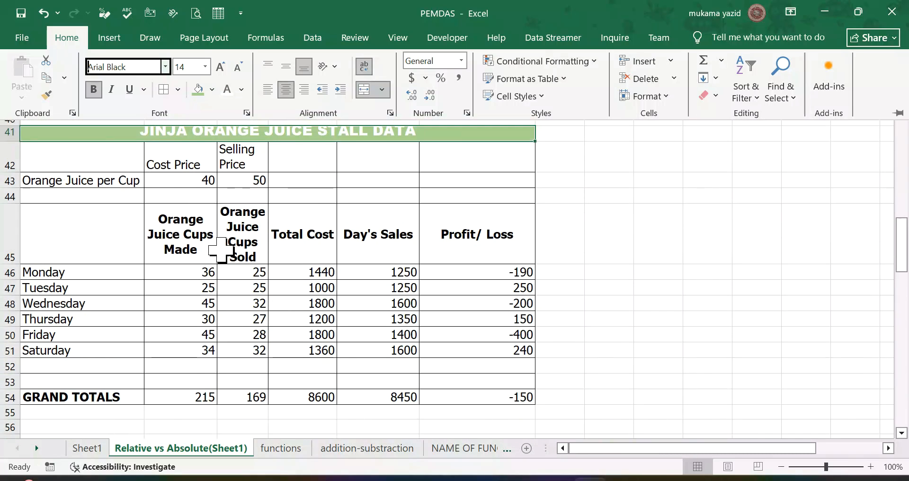
click(222, 67)
click(221, 67)
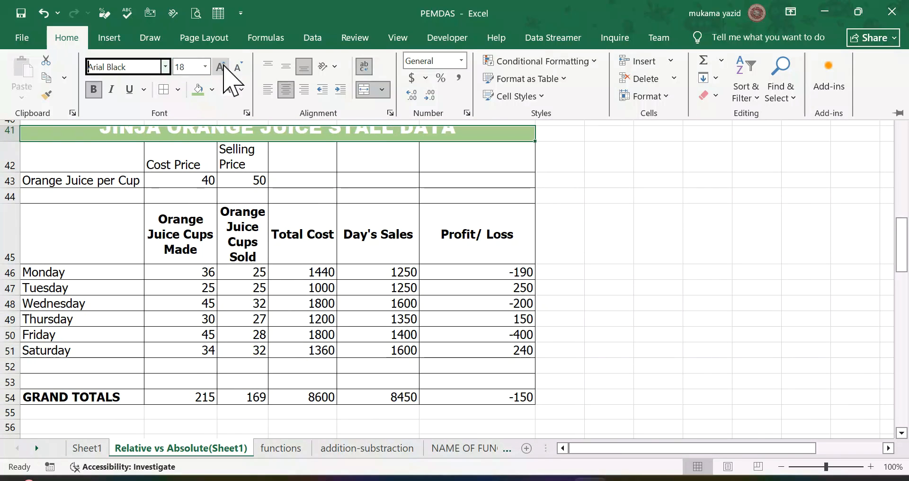
click(220, 66)
click(220, 67)
scroll(270, 322, down, 2)
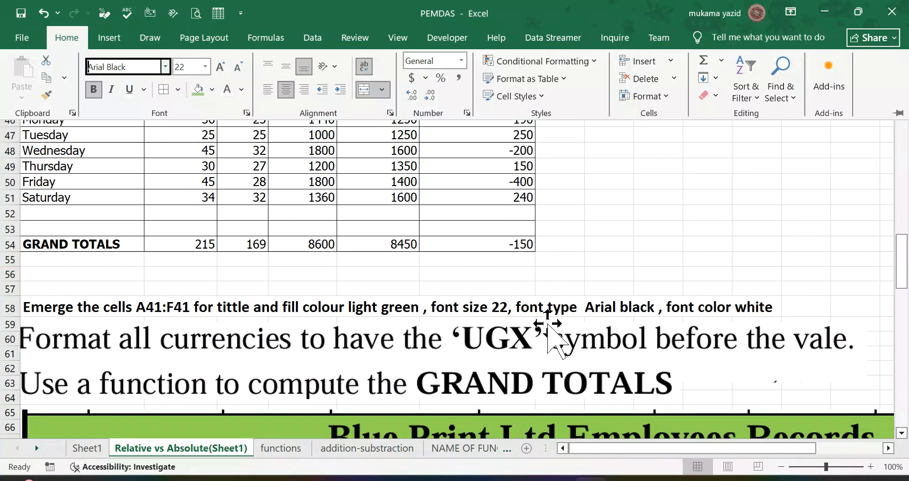
scroll(523, 277, up, 3)
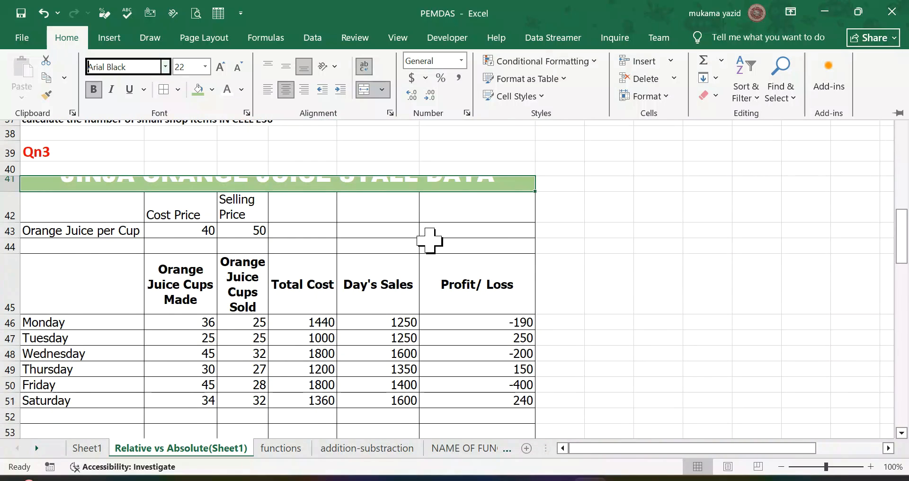
Step: Try to fit the enlarged row 41 title with AutoFit Column Width
scroll(430, 242, up, 1)
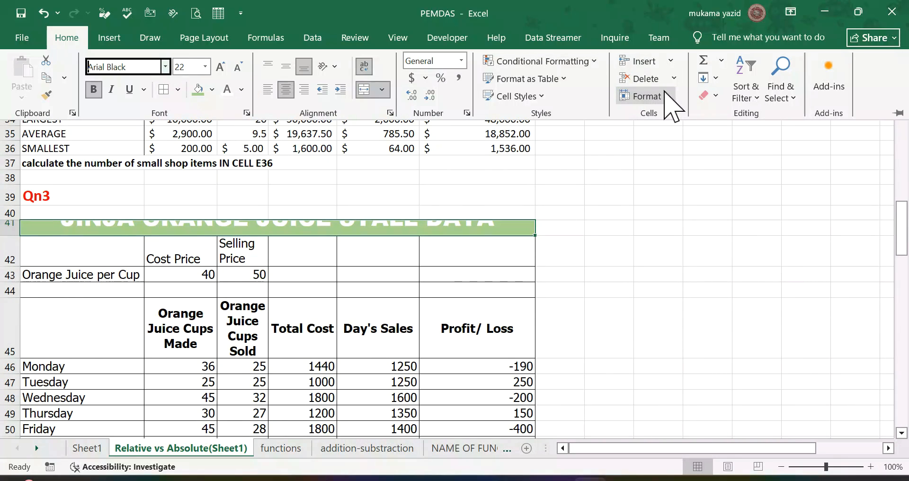
double_click(79, 39)
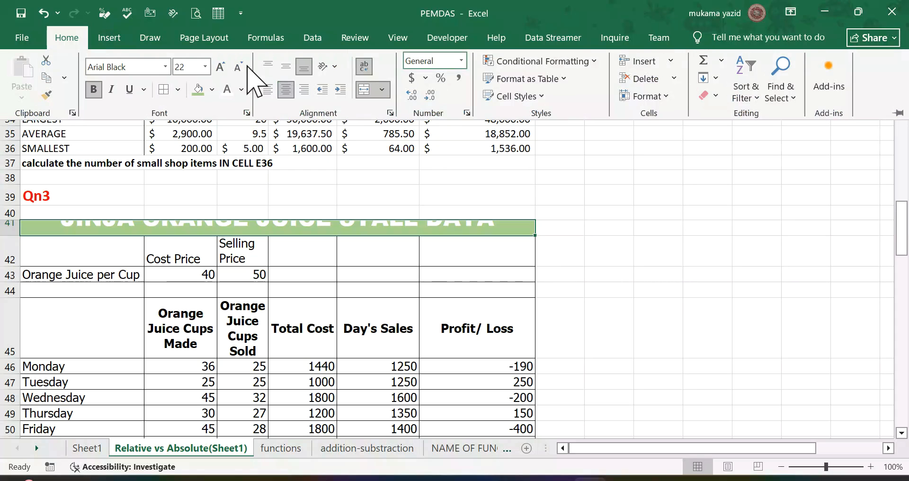
click(667, 97)
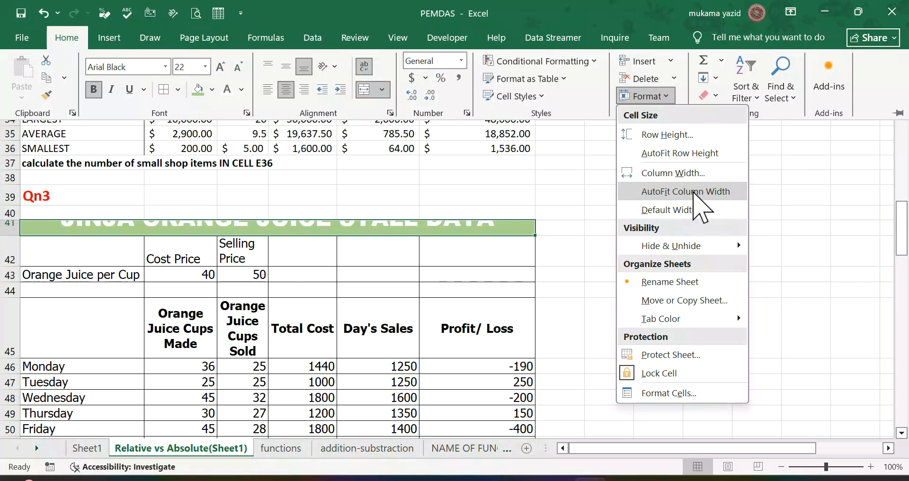
click(693, 191)
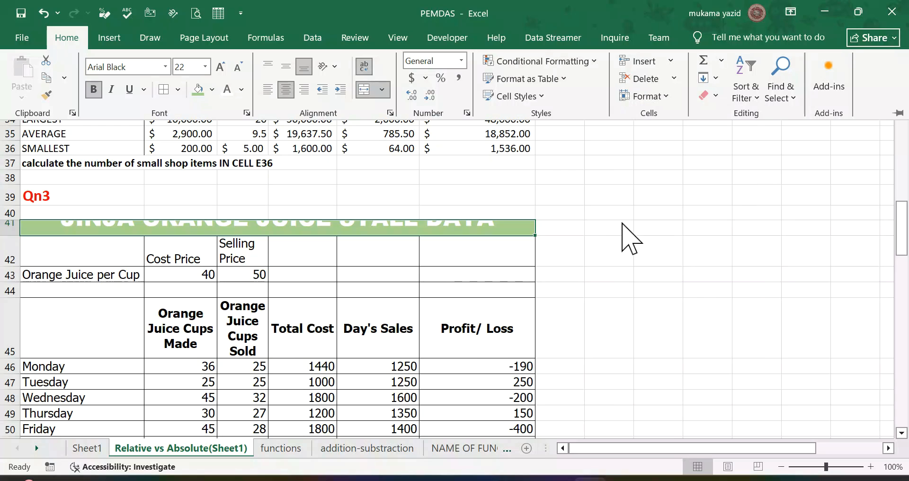
click(360, 223)
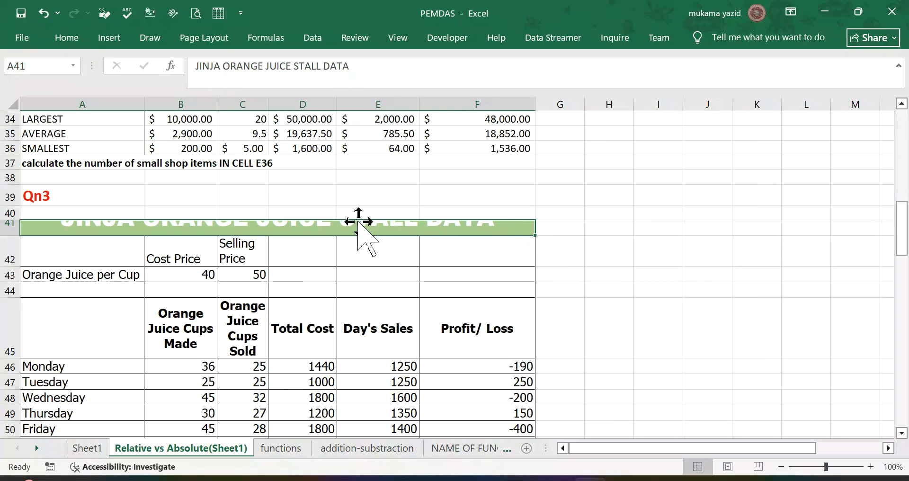
Step: Widen column F and fit the height of title row 41 with AutoFit Row Height
drag(535, 102, 576, 105)
scroll(598, 236, up, 2)
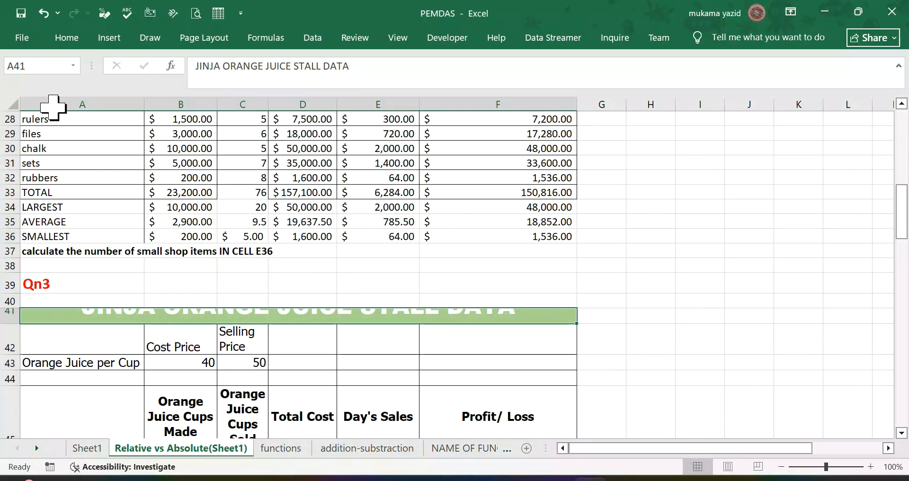
click(67, 38)
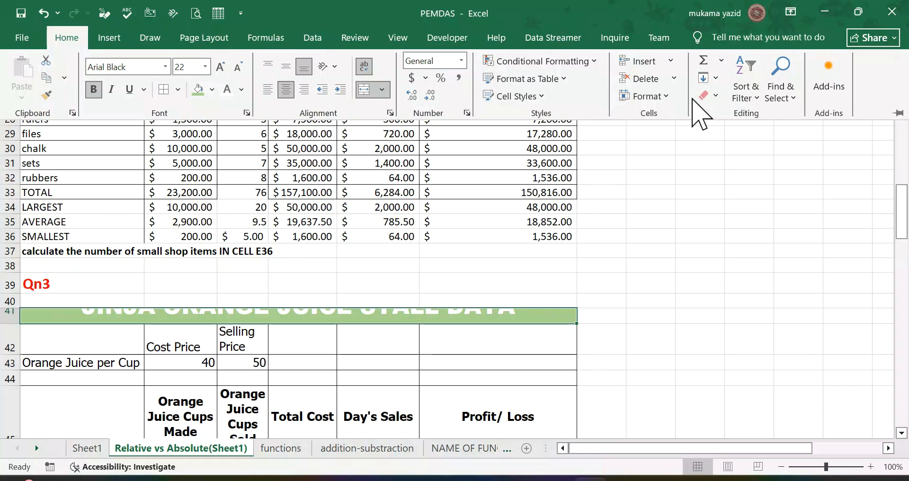
click(646, 96)
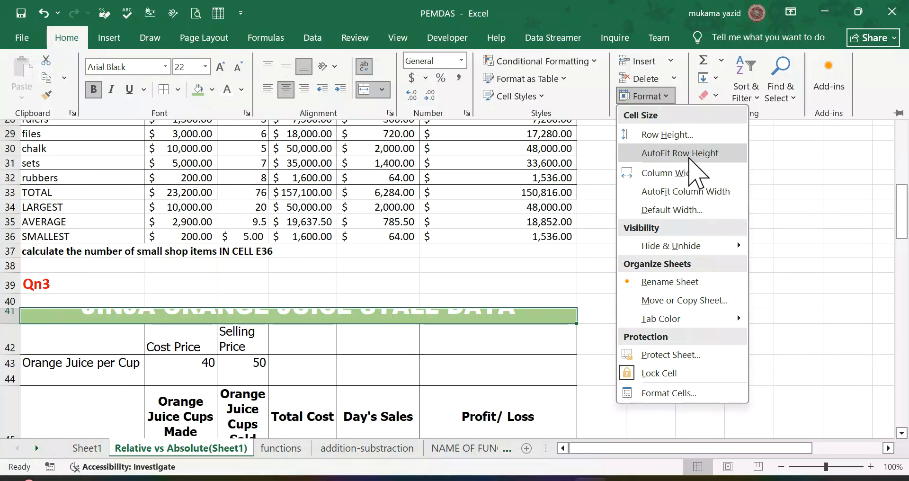
click(689, 153)
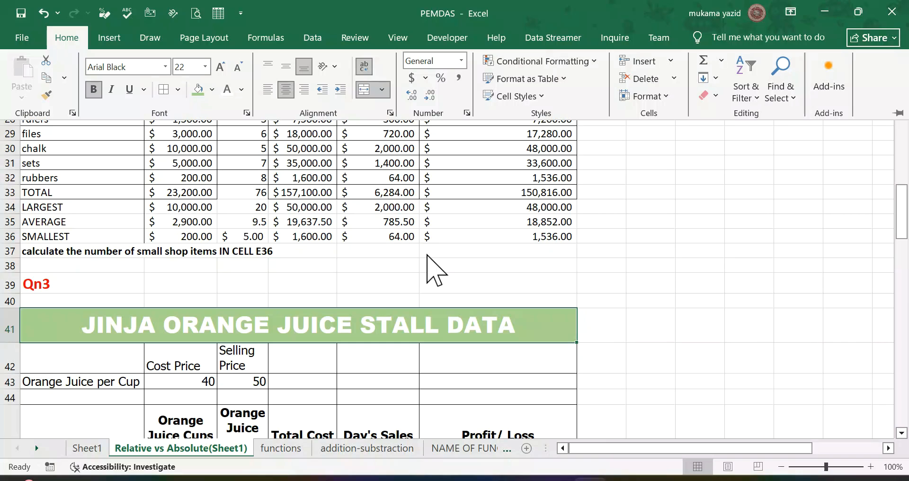
Step: Review the currency formatting instruction below the orange juice table and examine which of the table's values are currencies
scroll(434, 255, down, 1)
scroll(430, 251, up, 1)
scroll(431, 251, down, 5)
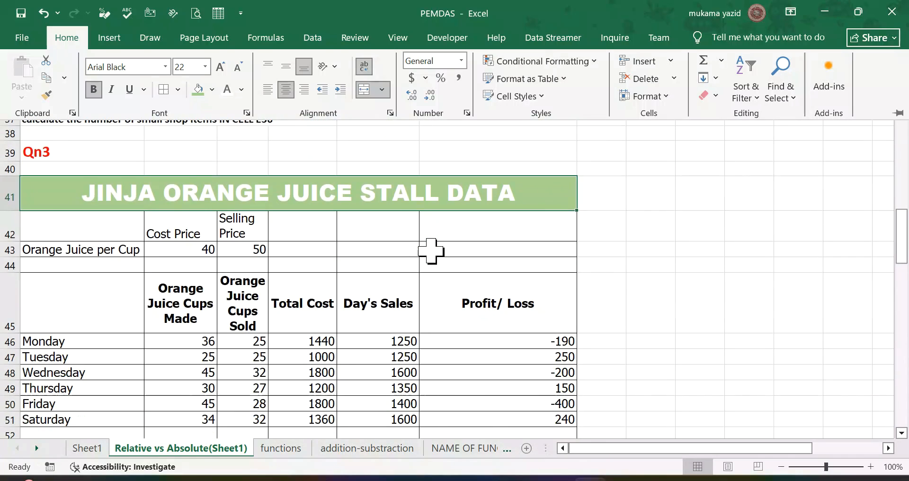
scroll(430, 251, down, 4)
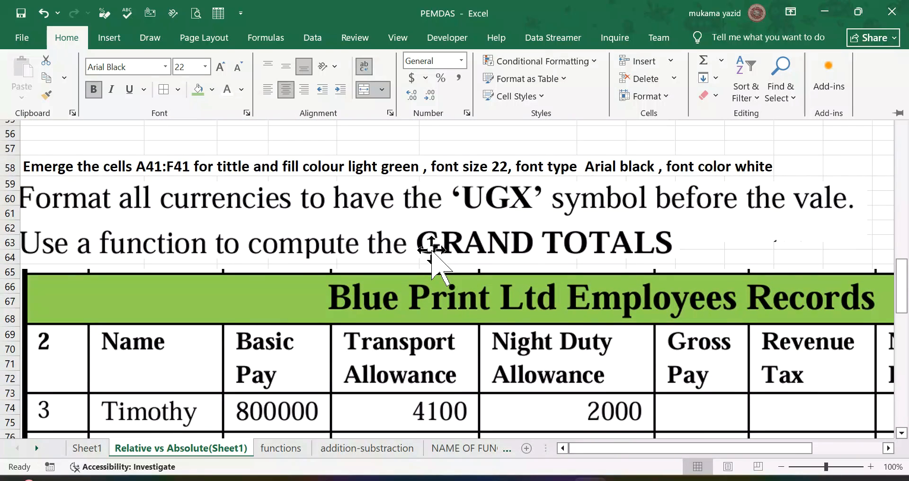
scroll(431, 249, up, 1)
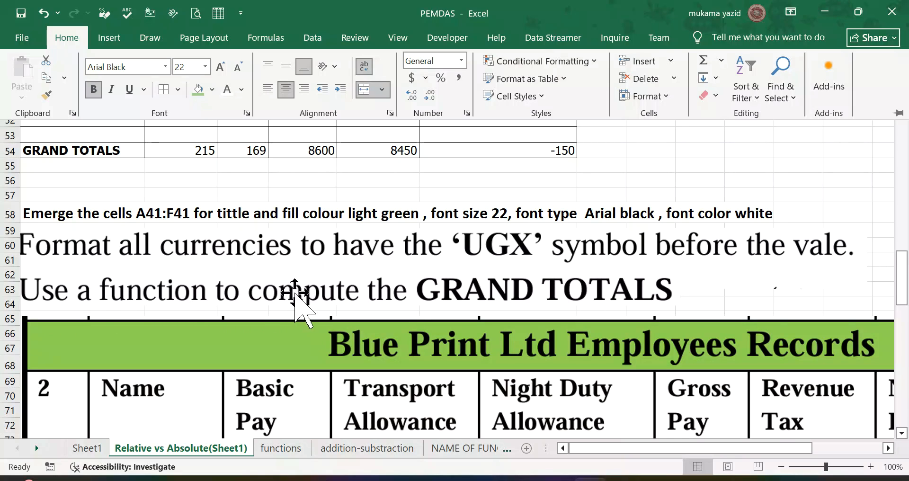
scroll(292, 283, up, 2)
click(180, 244)
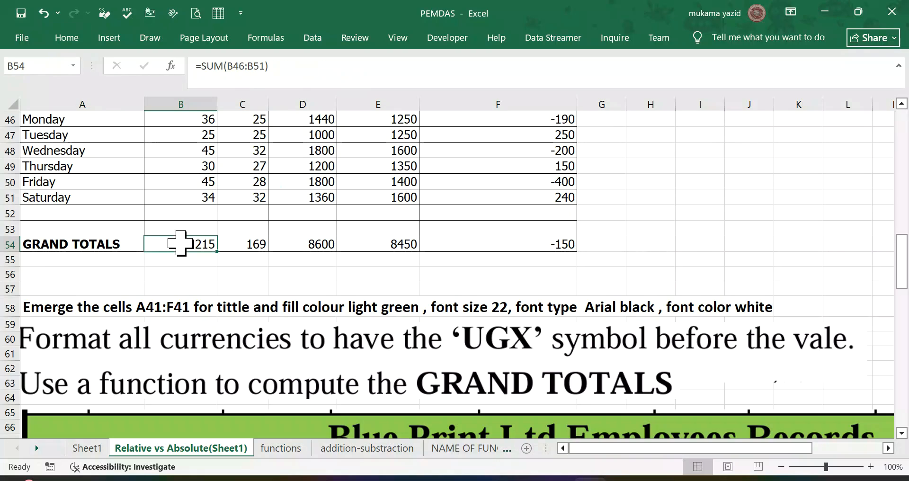
scroll(189, 238, up, 5)
scroll(187, 232, down, 4)
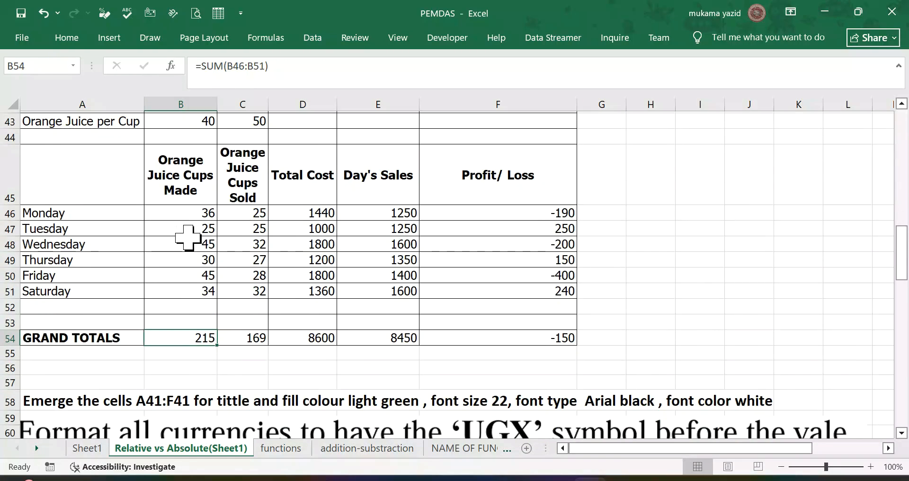
scroll(189, 232, up, 1)
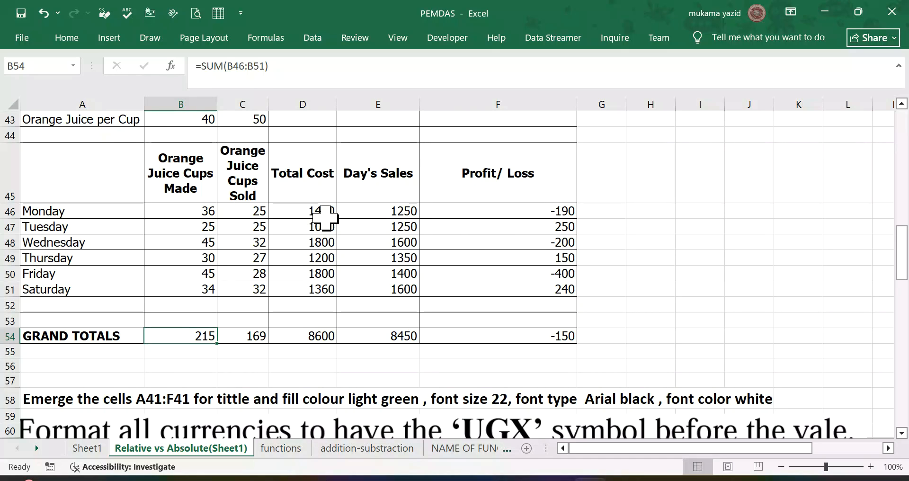
scroll(300, 209, up, 1)
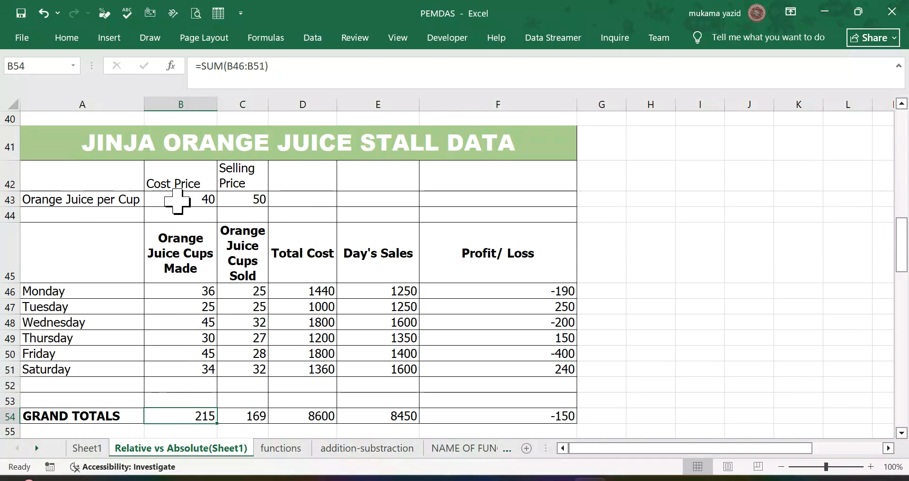
Step: Choose the Currency format with red negative numbers for the prices in B43:C43 and the amounts in D46:F54
click(209, 200)
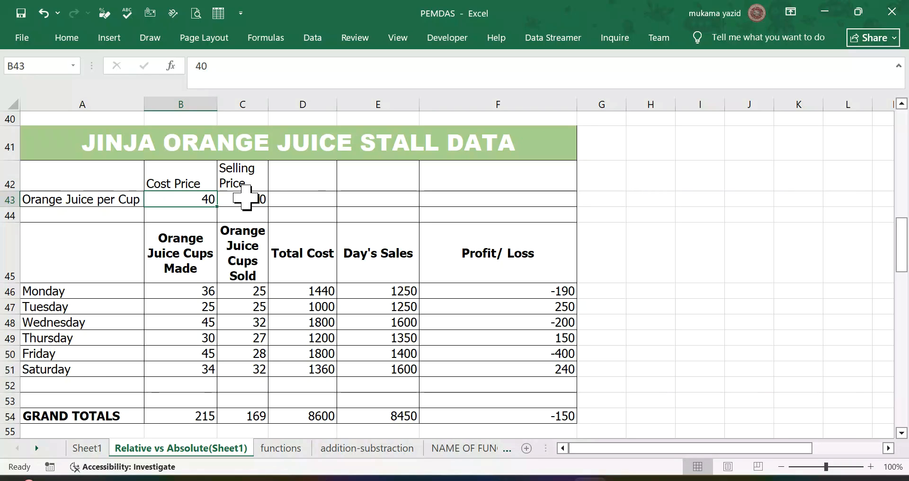
ctrl+click(244, 199)
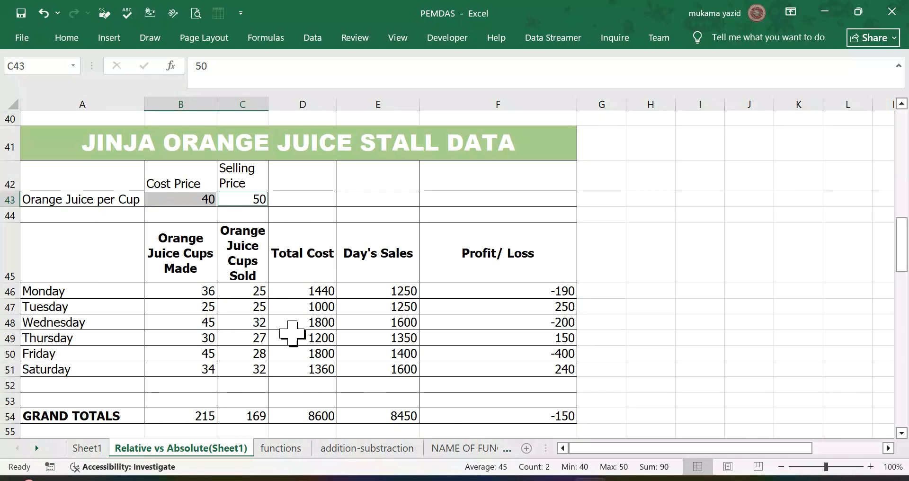
click(191, 201)
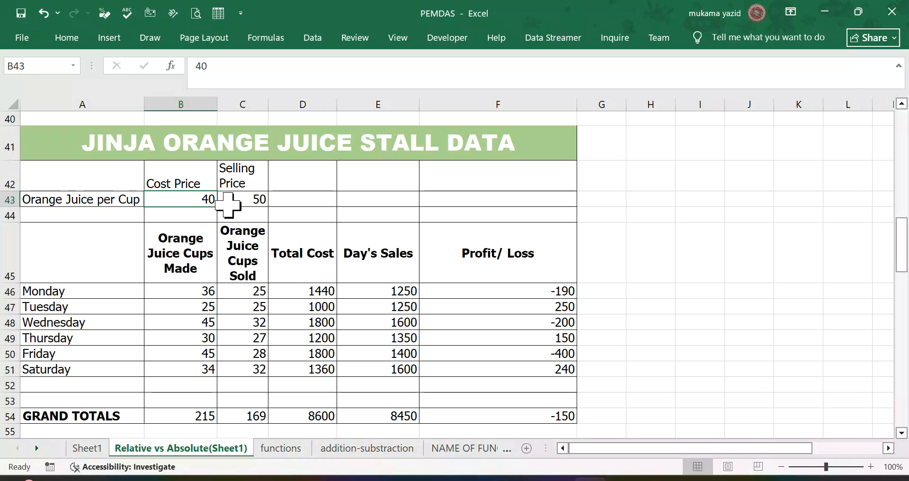
ctrl+click(242, 201)
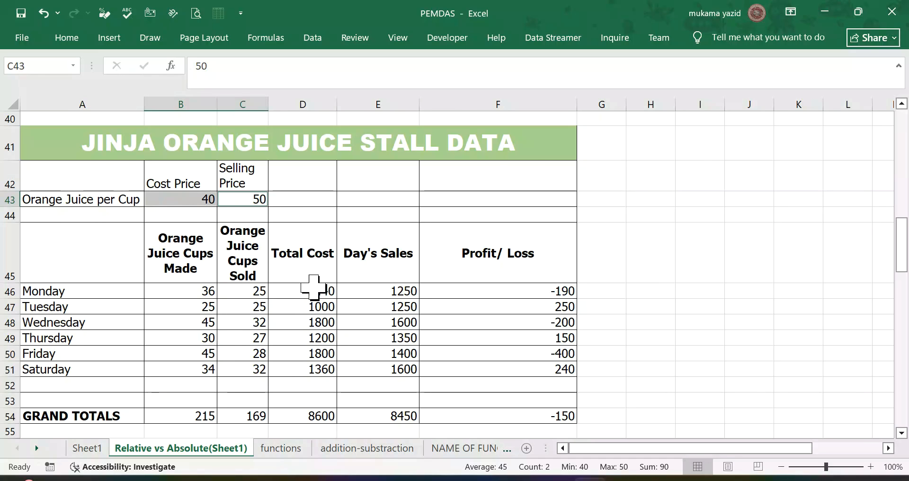
ctrl+scroll(314, 286, down, 1)
scroll(297, 296, down, 2)
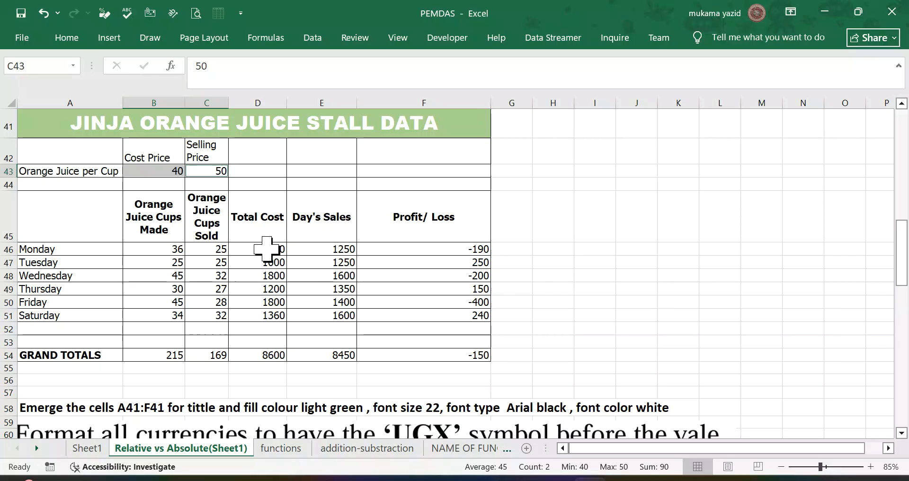
drag(266, 248, 452, 352)
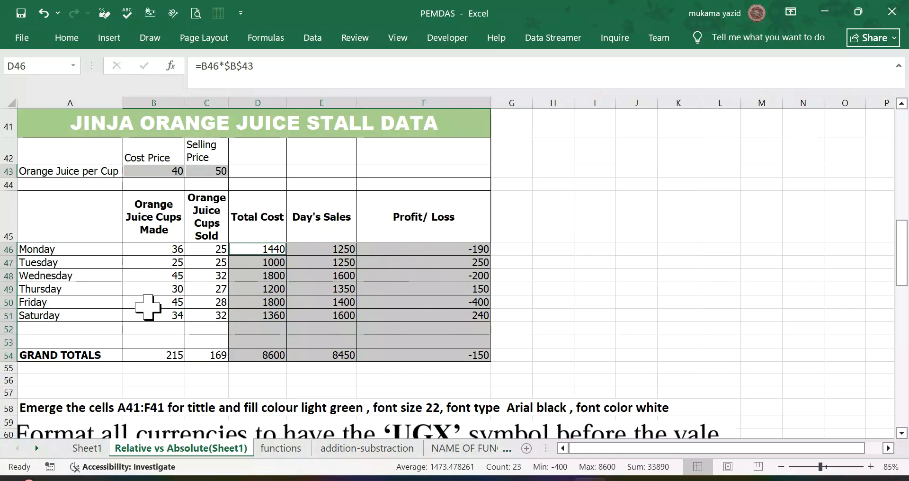
click(66, 38)
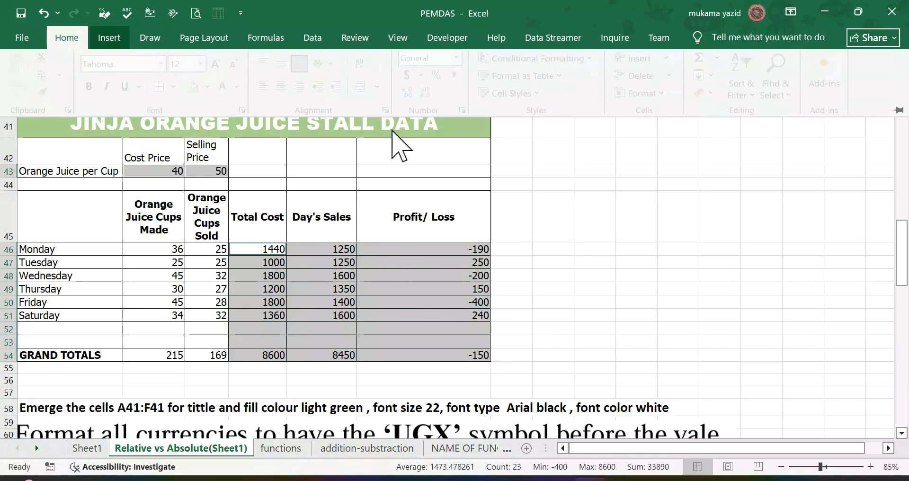
click(466, 113)
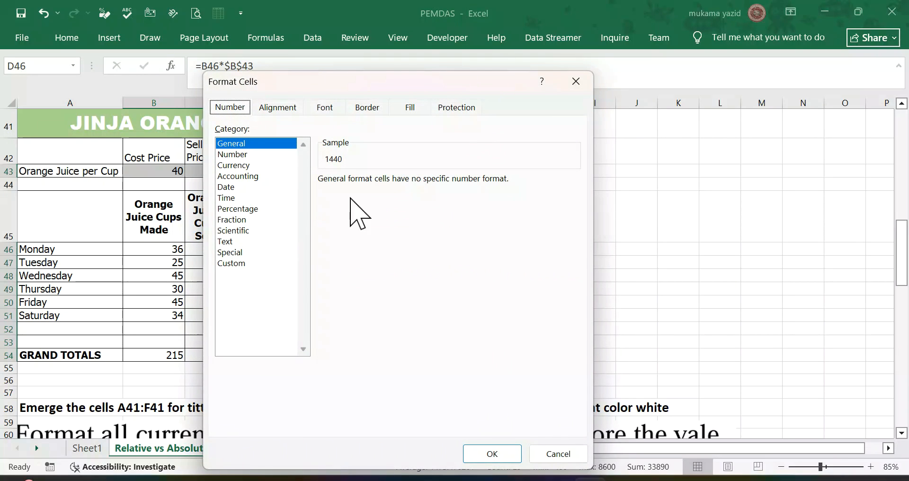
click(235, 166)
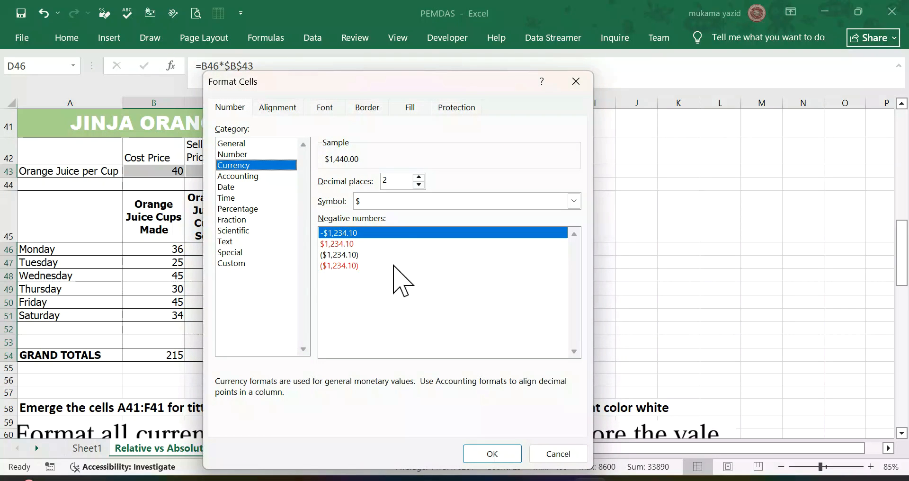
click(348, 244)
Step: Set the currency symbol to UGX for the selected prices and amounts and apply the format
click(573, 202)
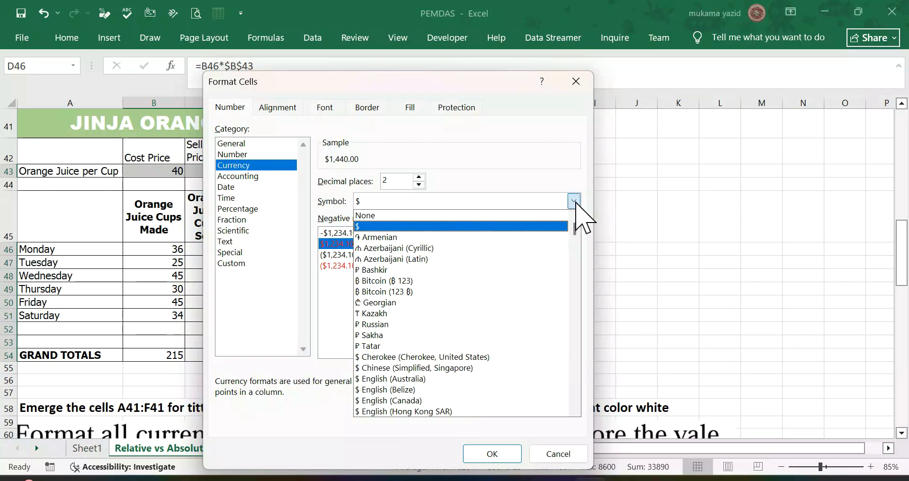
scroll(473, 303, down, 3)
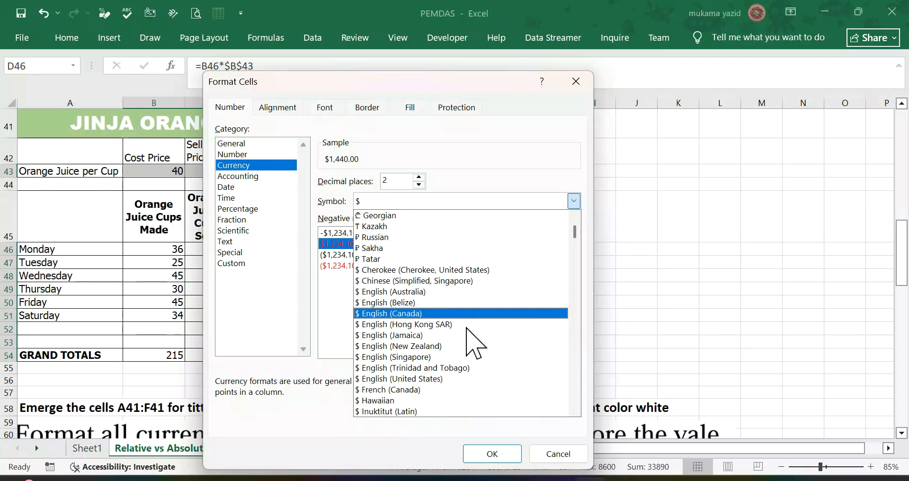
key(End)
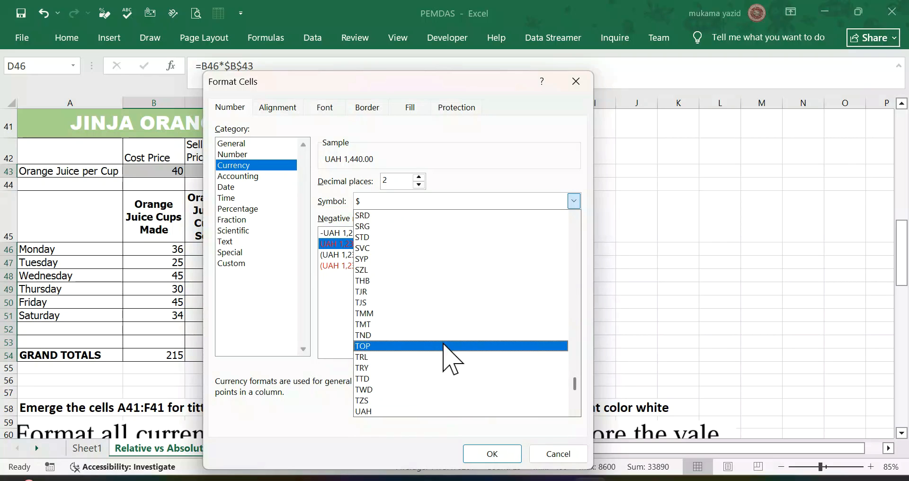
scroll(415, 323, down, 1)
scroll(415, 326, down, 3)
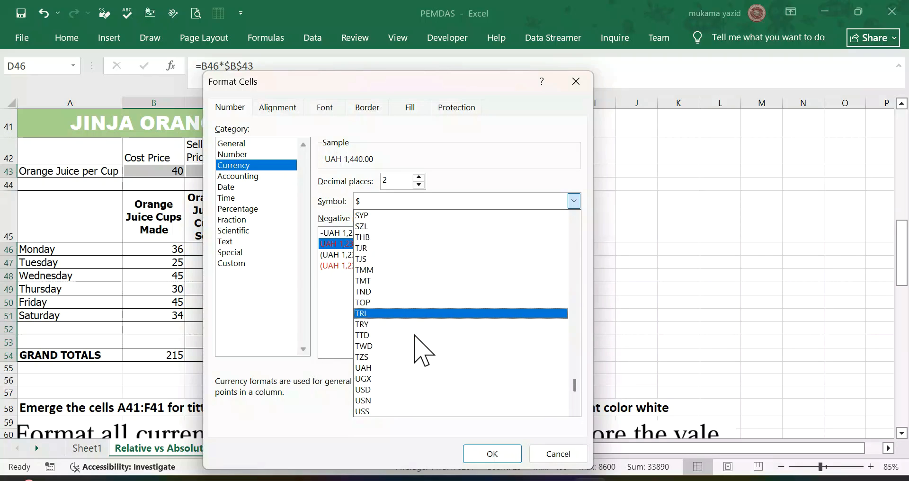
scroll(415, 335, down, 2)
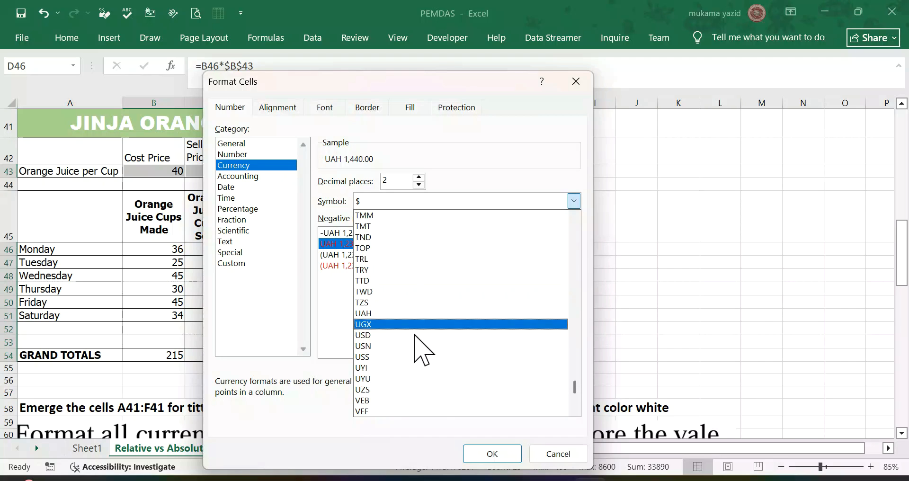
scroll(419, 342, down, 3)
click(426, 324)
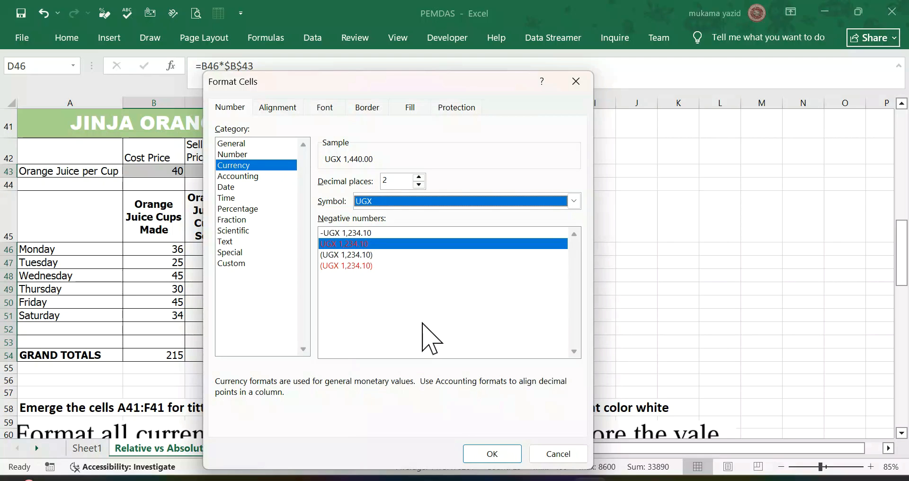
click(492, 456)
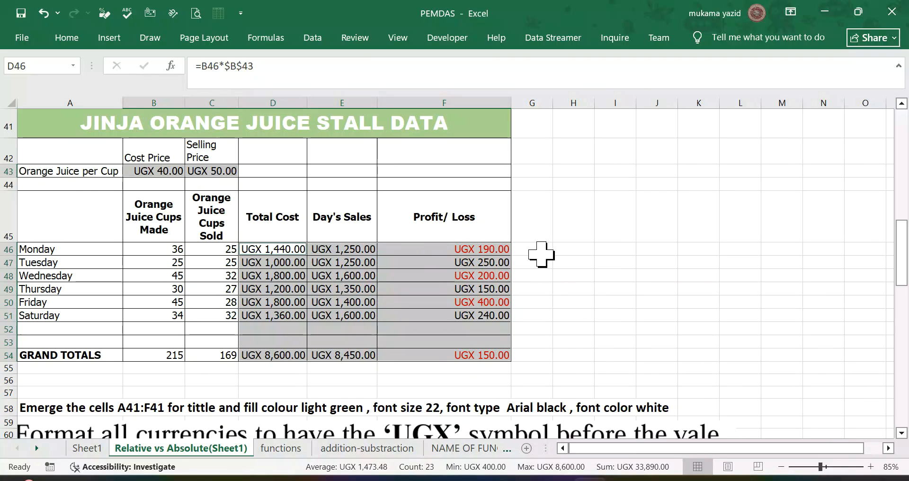
click(586, 299)
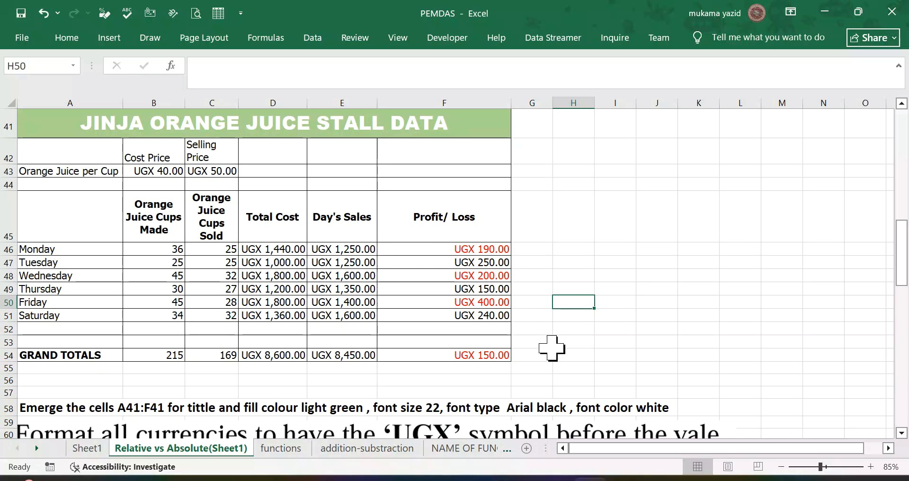
Step: Check the formatted orange juice table against the title, UGX currency and grand totals instructions below it
scroll(551, 345, down, 1)
scroll(549, 341, up, 2)
scroll(549, 341, down, 4)
scroll(549, 338, up, 2)
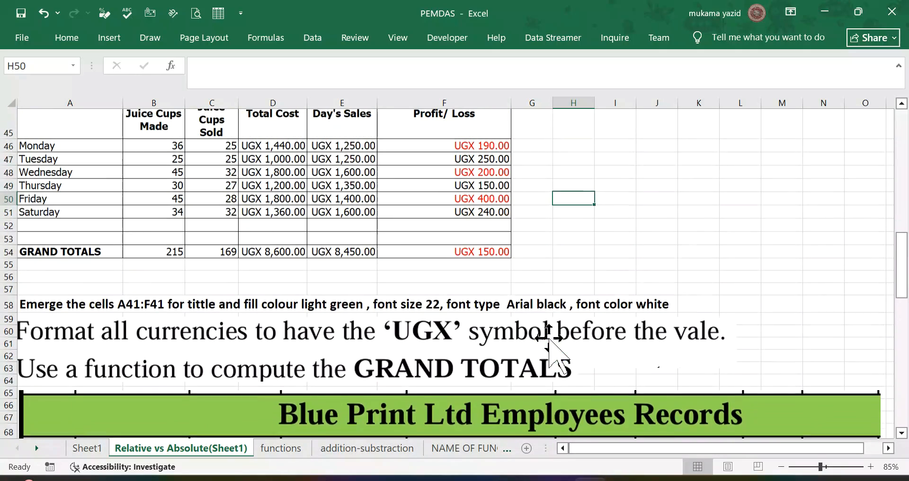
scroll(549, 337, up, 1)
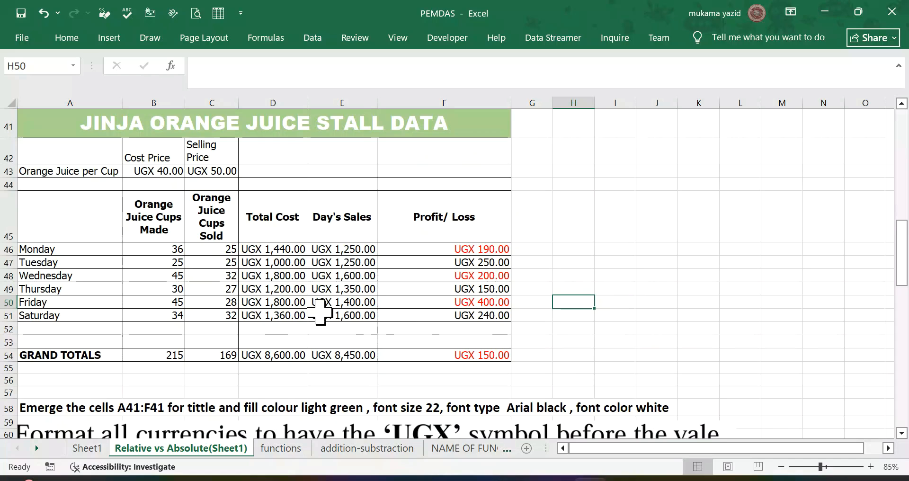
scroll(473, 303, down, 1)
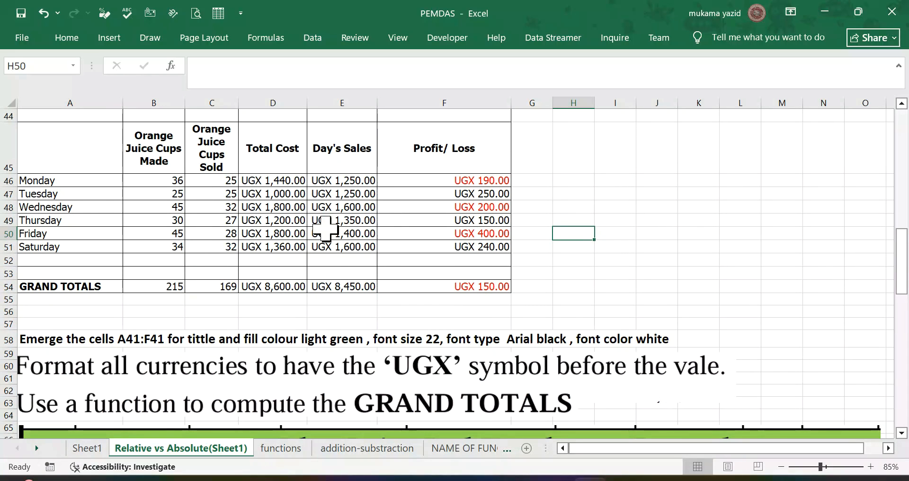
scroll(327, 227, up, 2)
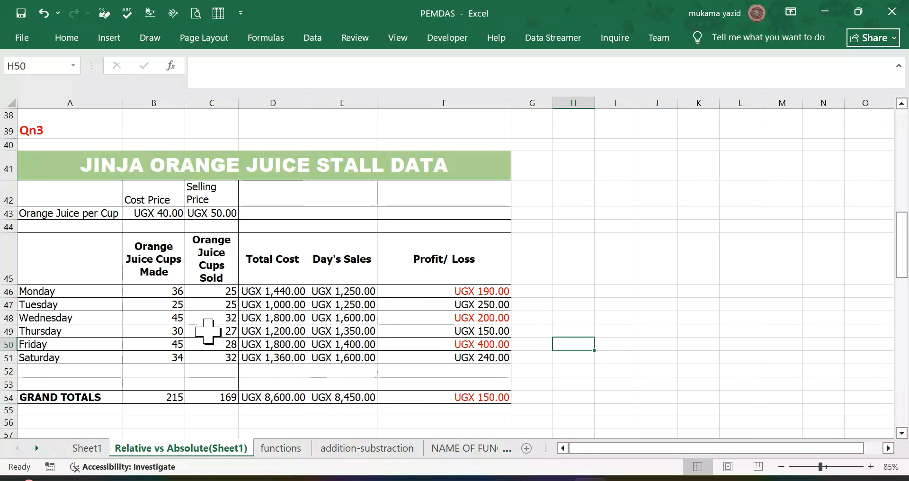
scroll(225, 362, down, 2)
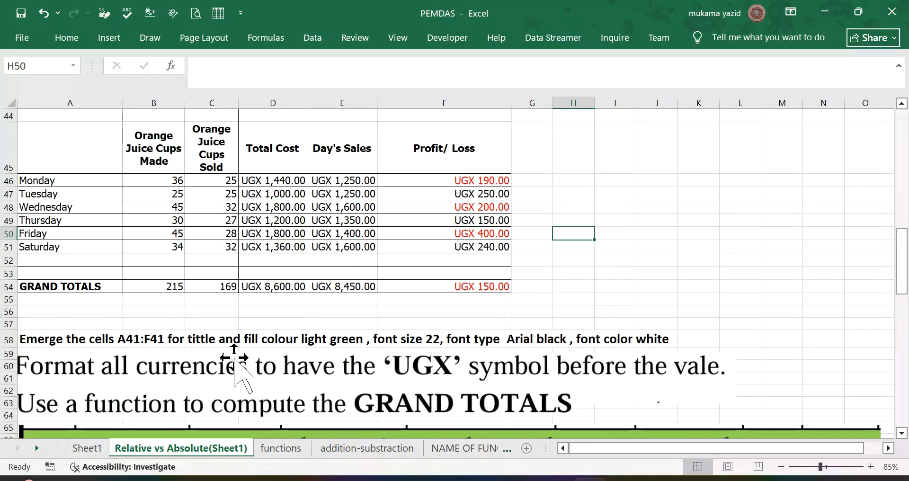
Step: Examine the Blue Print Ltd Employees Records table and the task instruction beneath it
scroll(233, 362, down, 2)
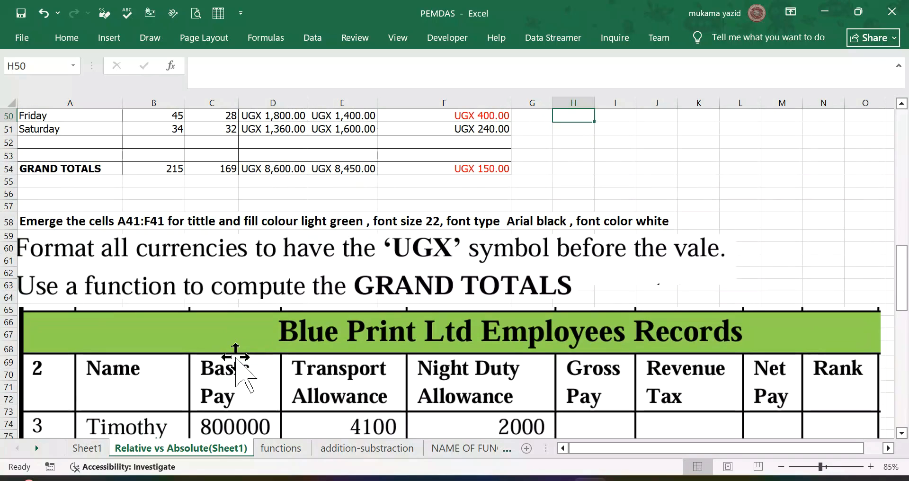
scroll(236, 362, down, 1)
scroll(237, 360, down, 8)
scroll(237, 356, up, 2)
scroll(238, 356, down, 2)
scroll(237, 355, up, 2)
scroll(237, 354, down, 2)
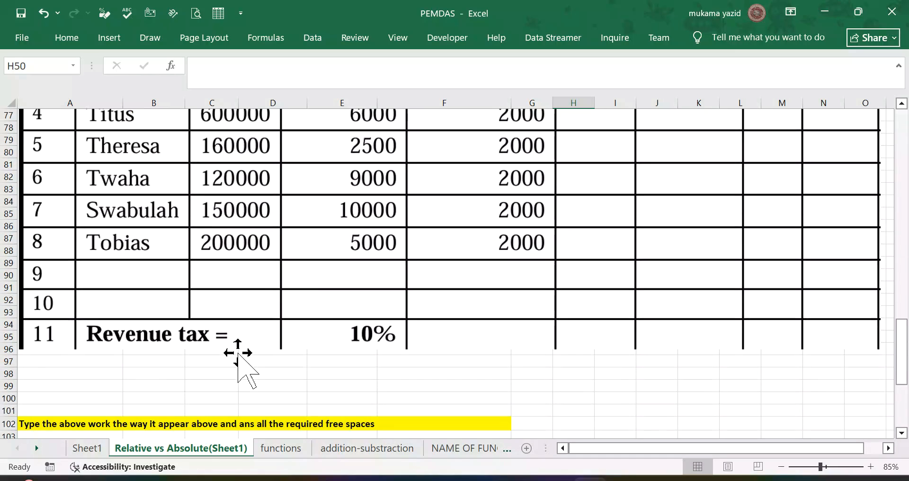
Step: Examine the Blue Print Ltd Employees Records picture from its title to the revenue tax row and the instruction beneath it
scroll(284, 317, down, 2)
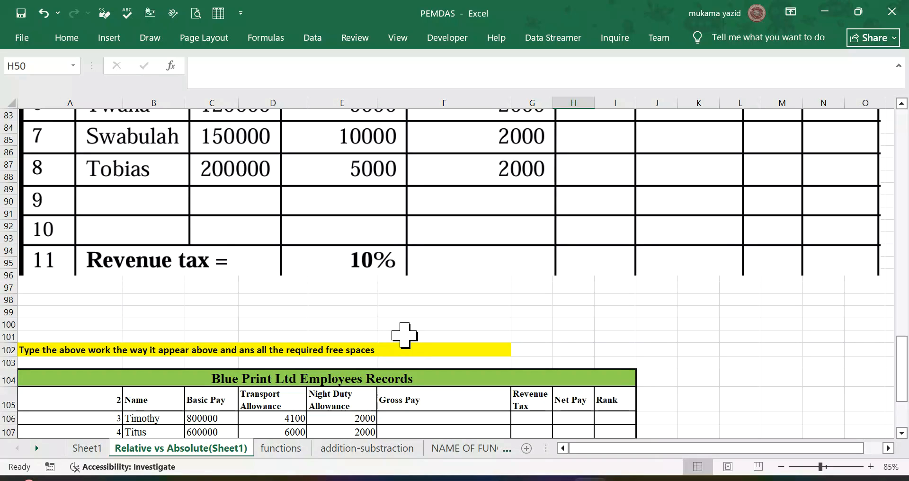
scroll(407, 338, up, 2)
click(366, 281)
scroll(400, 278, up, 6)
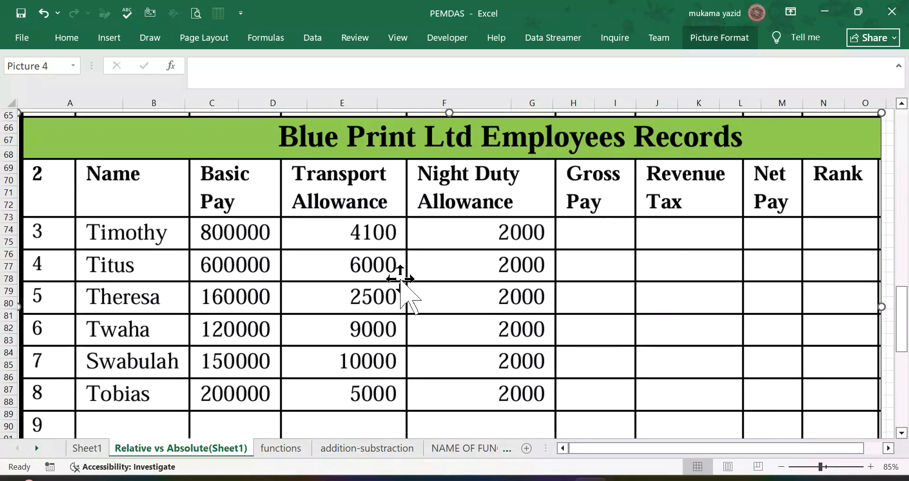
scroll(400, 278, down, 1)
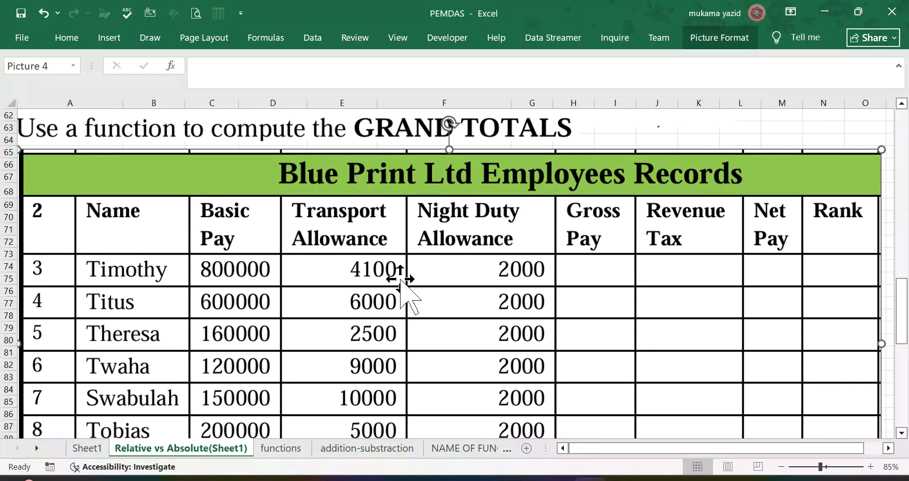
scroll(400, 280, up, 1)
scroll(400, 279, down, 8)
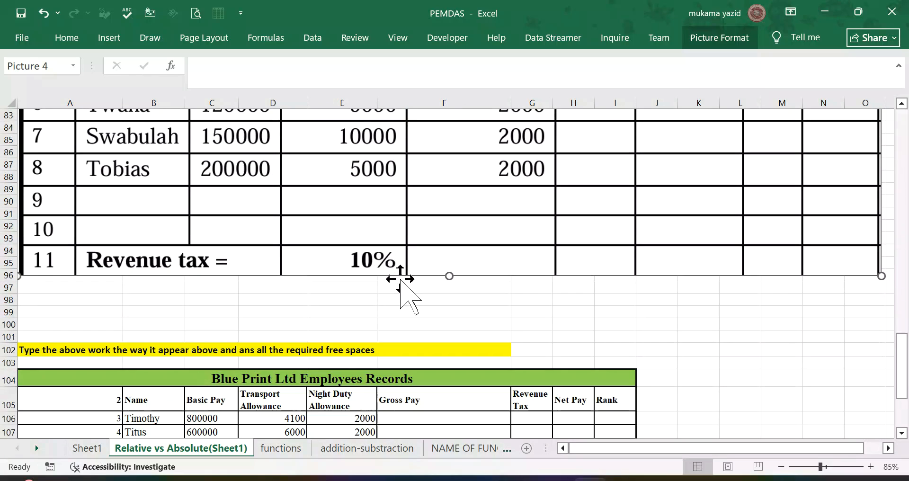
Step: Compare the typed Blue Print employees table in rows 104 to 114 with the reference picture above it
click(67, 381)
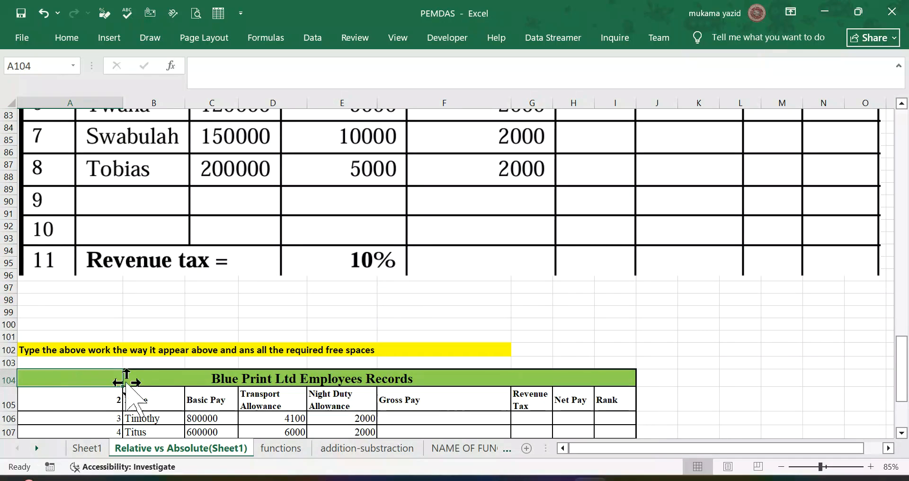
scroll(150, 381, down, 1)
scroll(150, 381, down, 2)
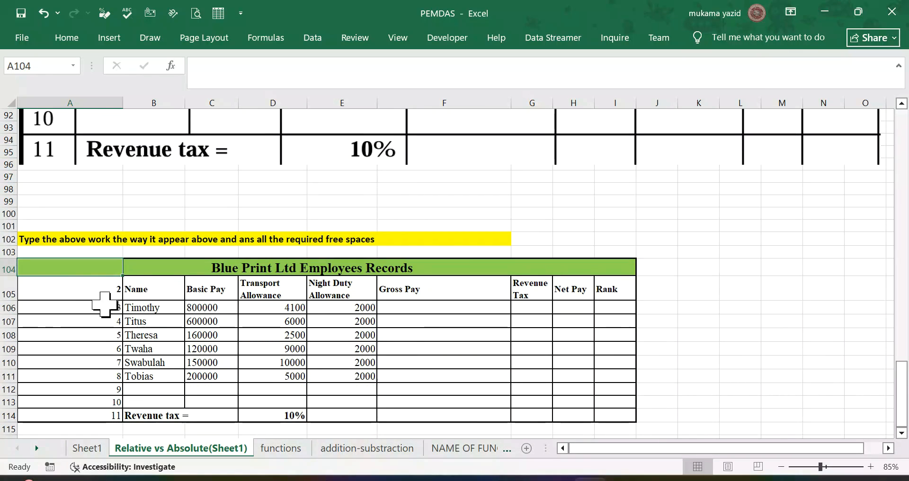
scroll(150, 337, up, 1)
scroll(150, 337, up, 9)
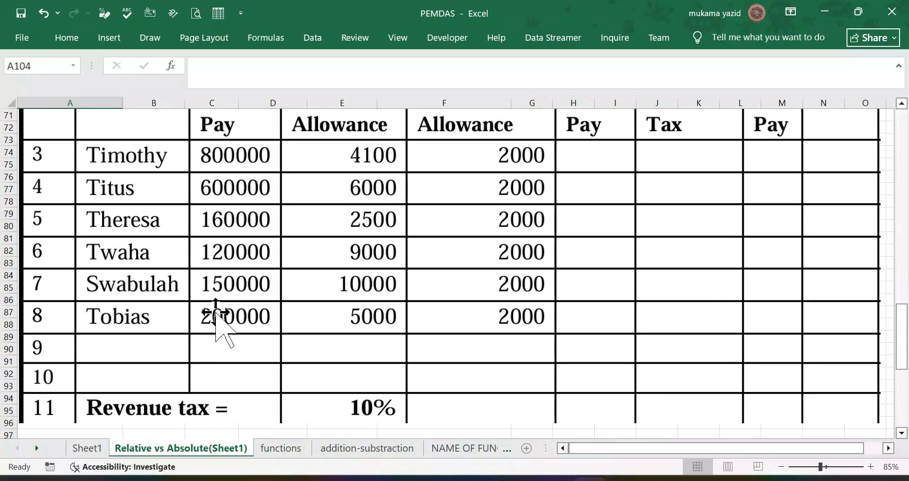
scroll(231, 312, down, 2)
scroll(227, 308, down, 7)
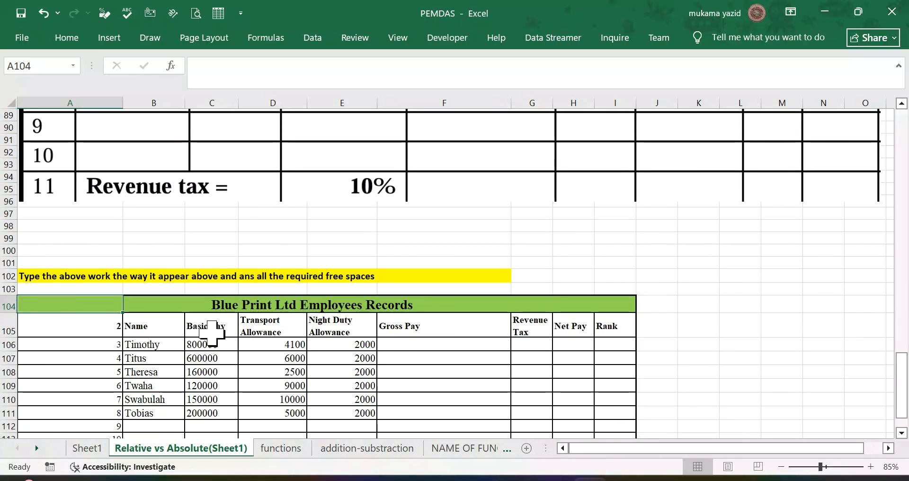
scroll(257, 382, down, 2)
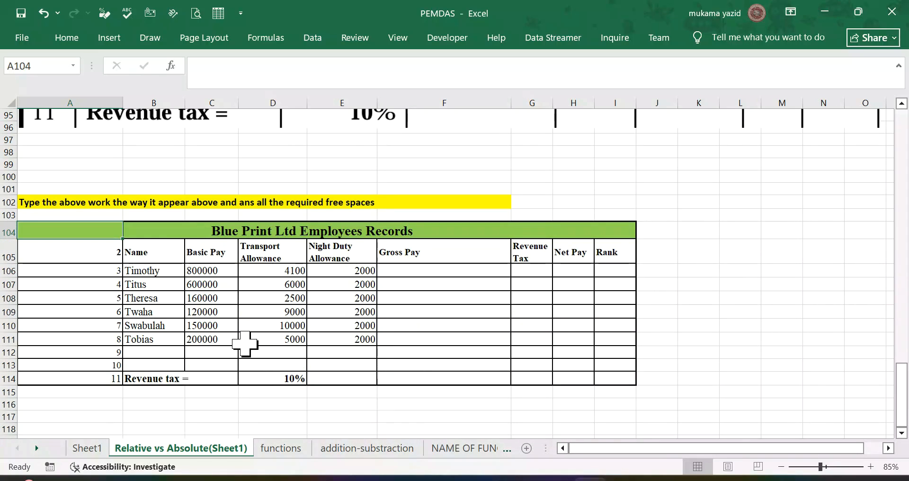
scroll(245, 343, up, 15)
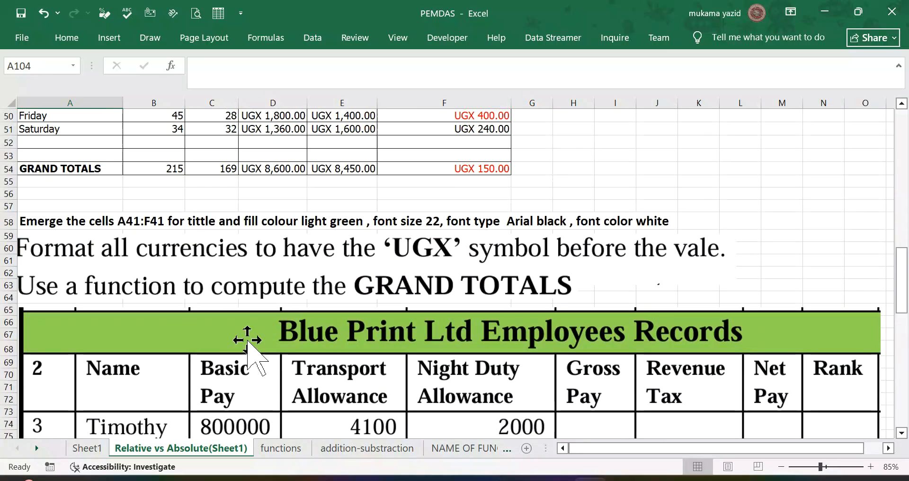
scroll(250, 338, down, 9)
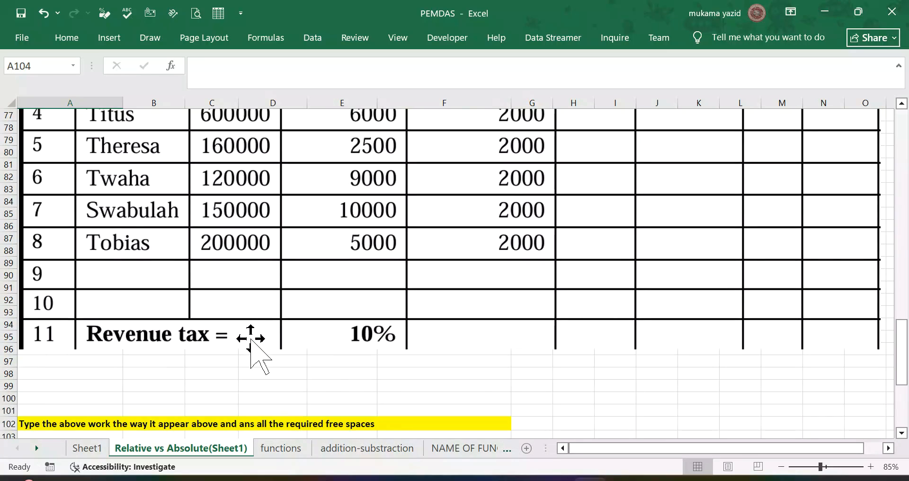
scroll(128, 389, down, 3)
scroll(111, 178, up, 5)
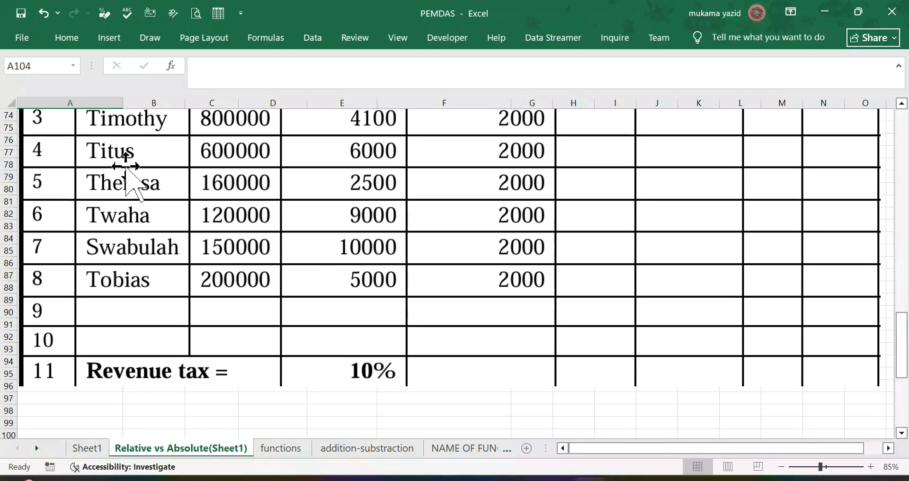
scroll(109, 183, up, 3)
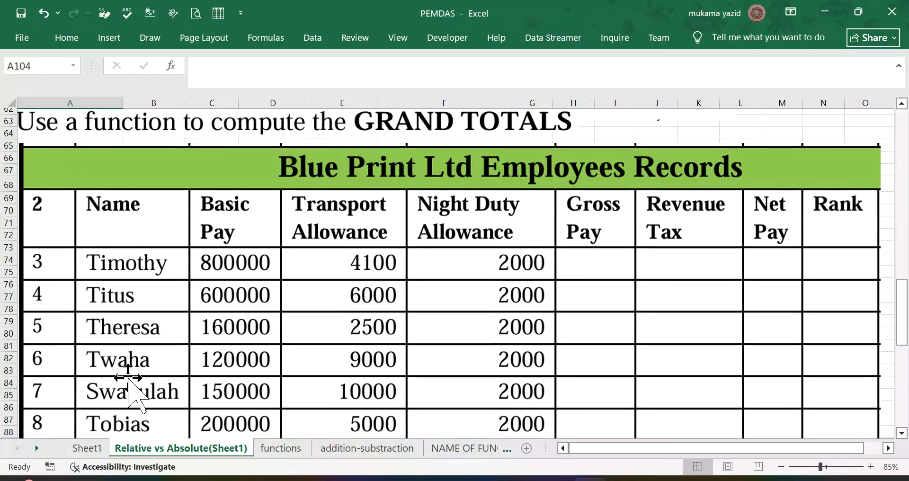
scroll(125, 383, down, 6)
scroll(76, 396, down, 1)
scroll(132, 365, up, 5)
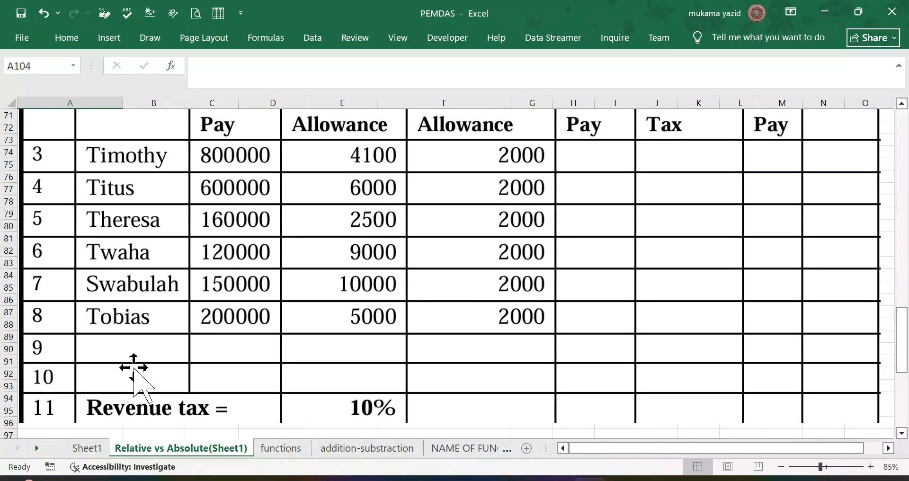
scroll(128, 279, down, 9)
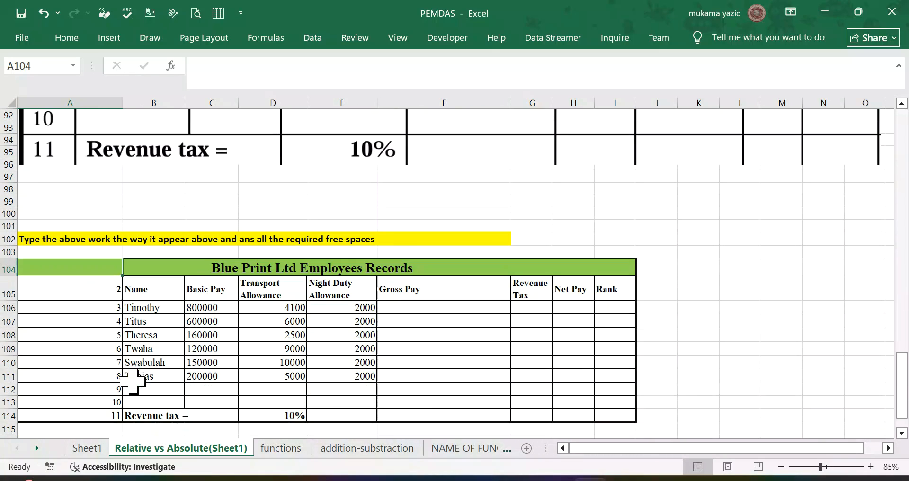
scroll(234, 298, up, 4)
scroll(229, 301, down, 6)
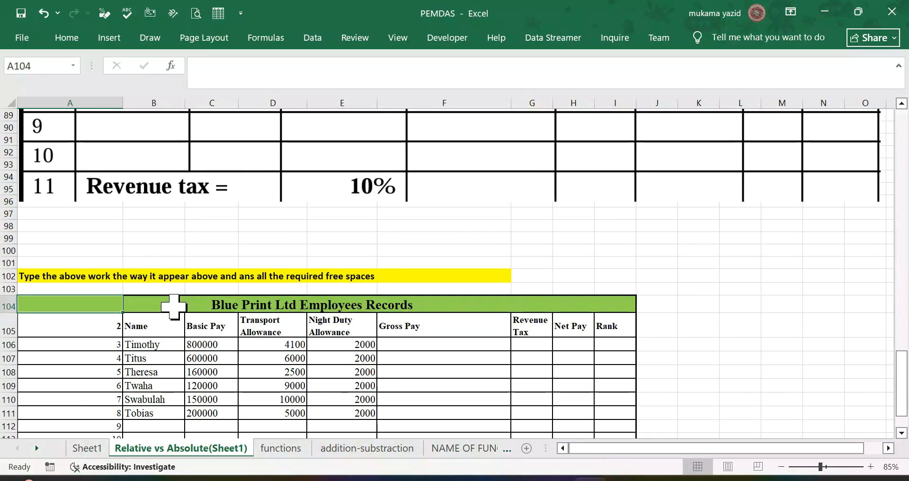
scroll(156, 303, up, 2)
scroll(189, 308, down, 2)
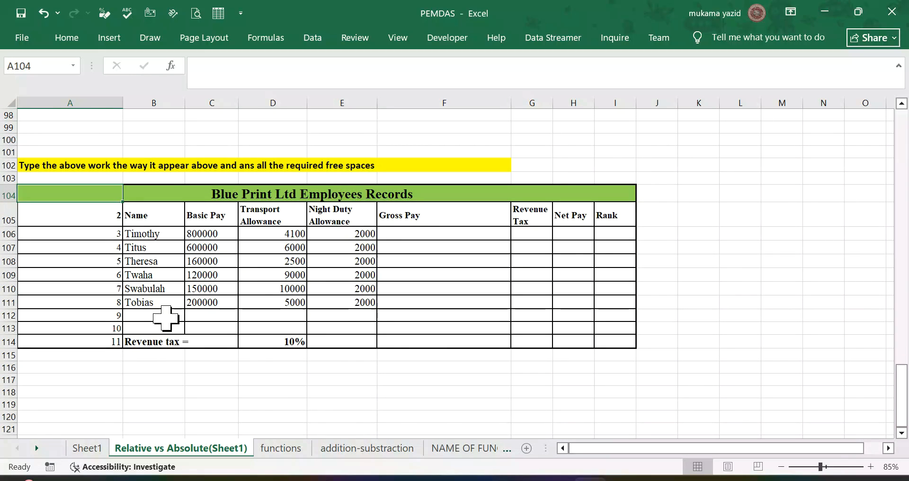
scroll(355, 314, up, 1)
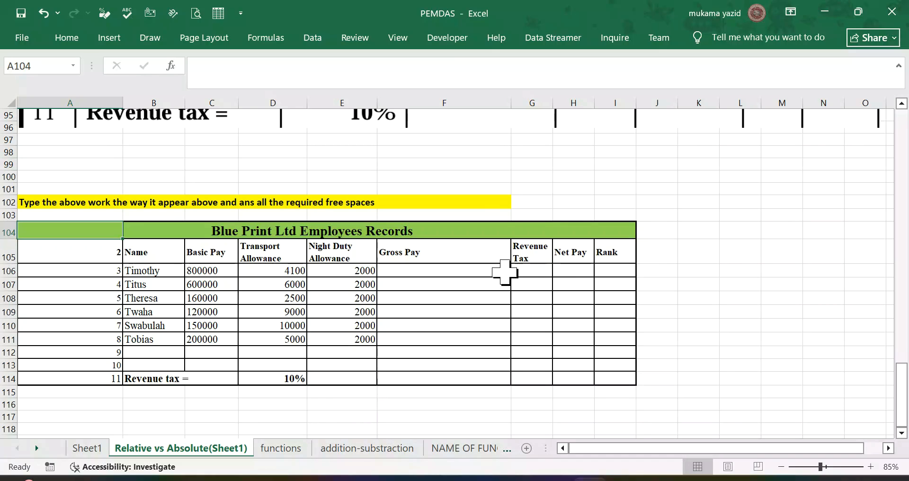
Step: Review the Gross Pay, Revenue Tax, Net Pay and Rank headings to fill, and the Basic Pay and Transport Allowance headings
click(450, 270)
click(405, 255)
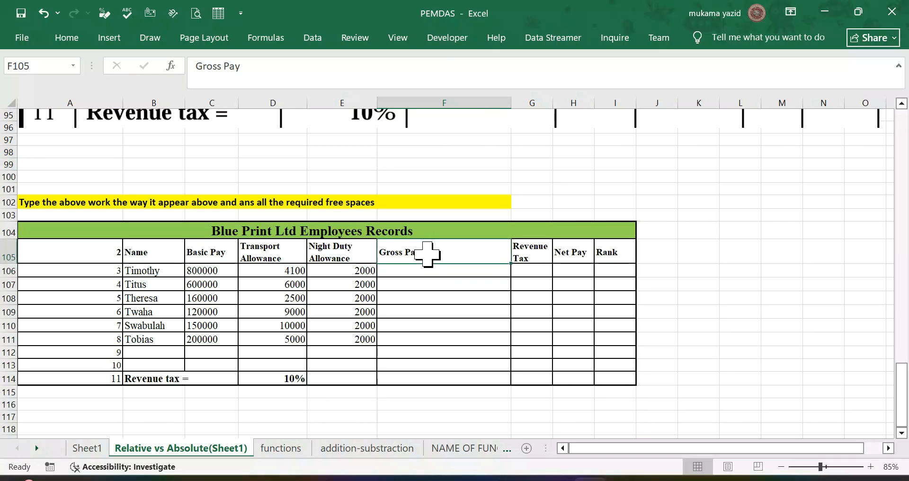
click(535, 257)
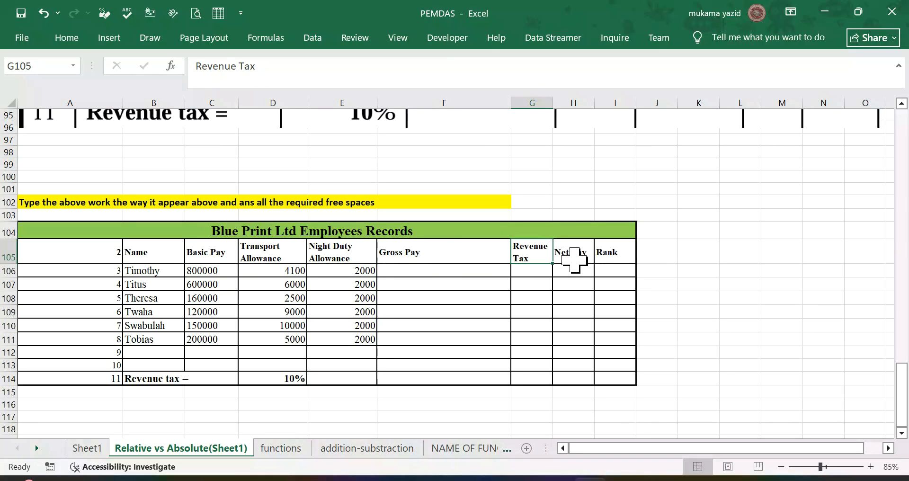
click(583, 256)
click(612, 258)
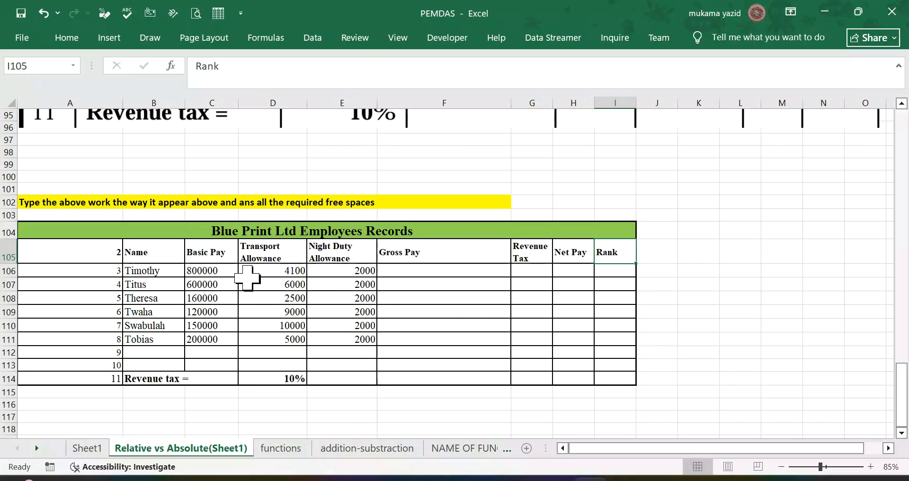
click(218, 256)
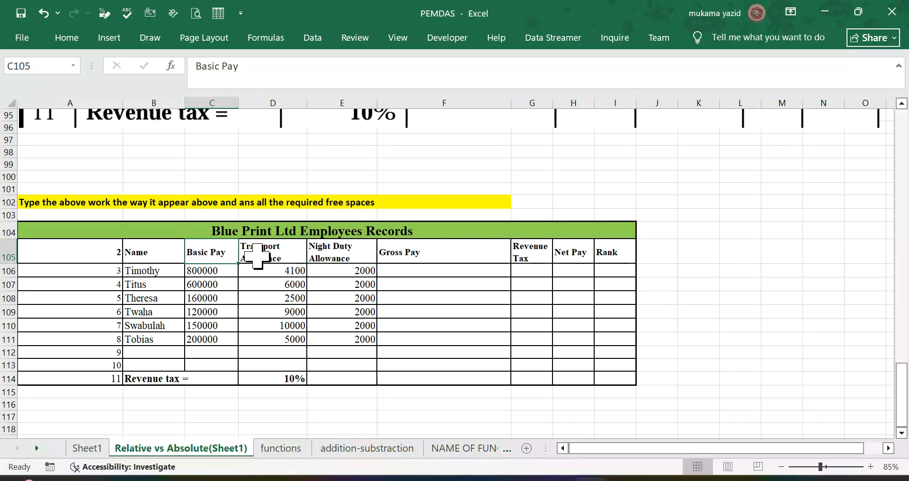
click(261, 255)
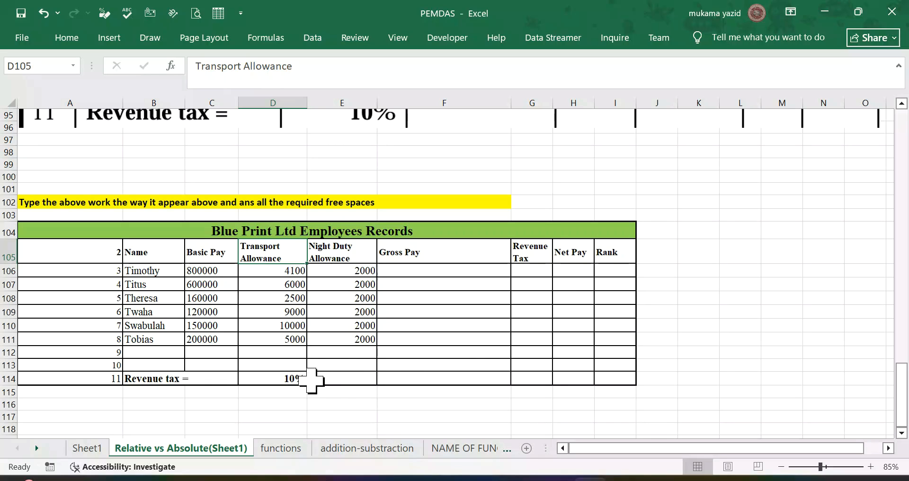
Step: Calculate the first employee's gross pay in F106 with the formula =C106+D106+E106
click(430, 271)
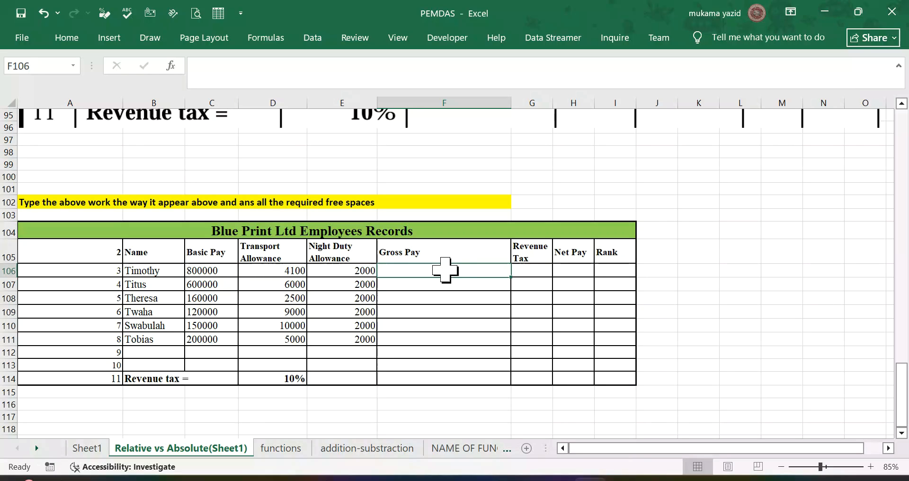
text(=)
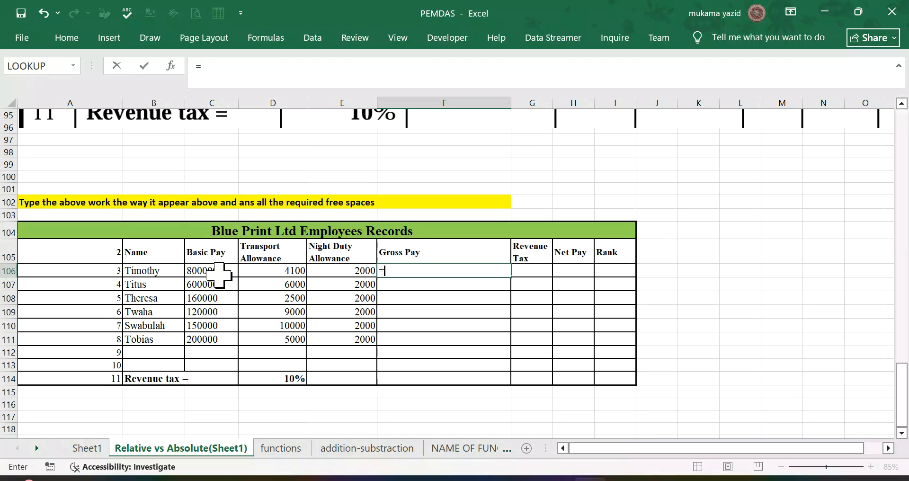
click(219, 274)
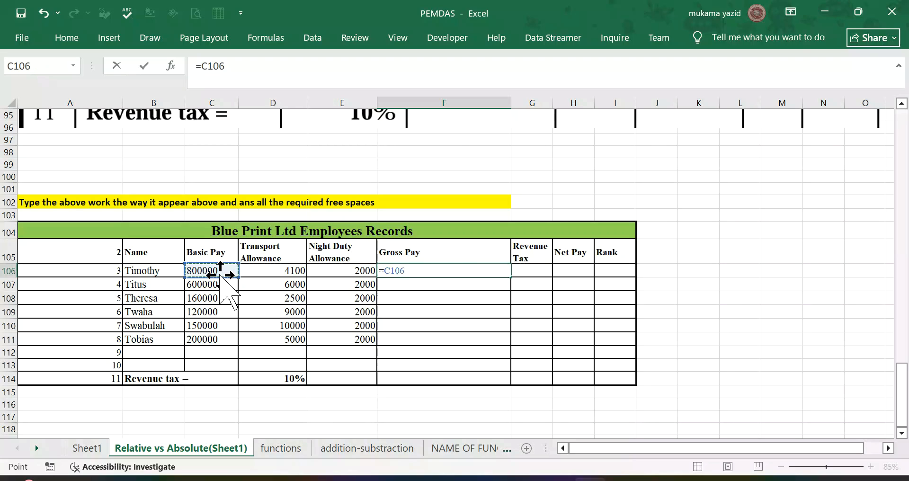
text(+)
click(284, 273)
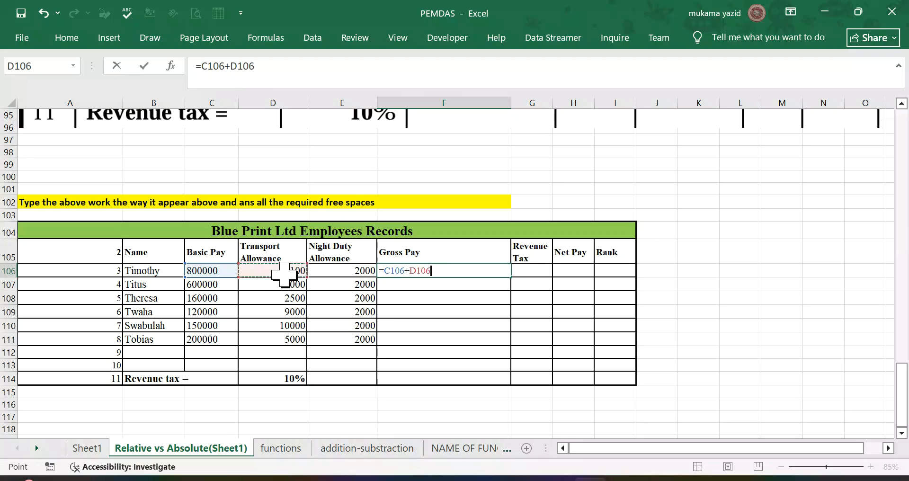
text(+)
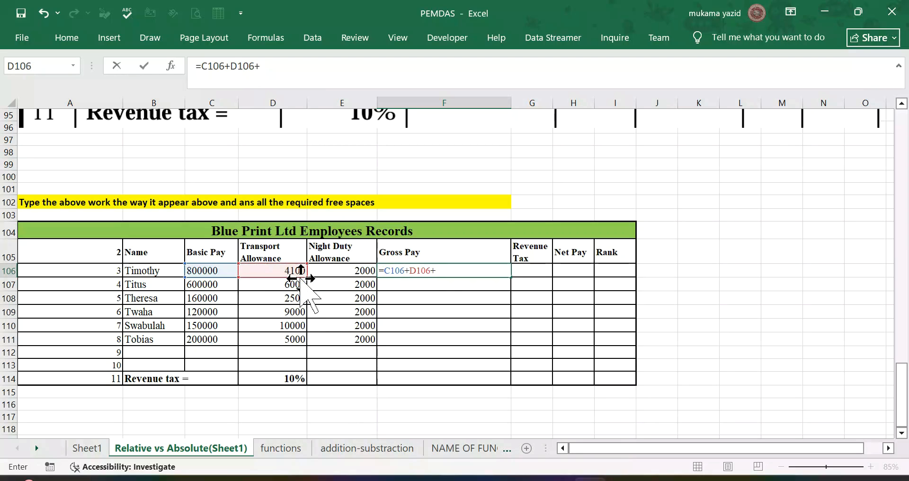
click(361, 272)
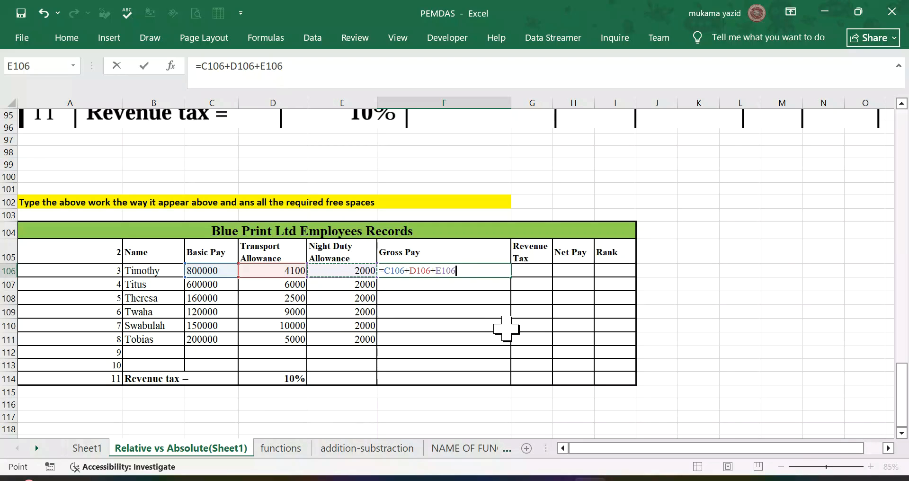
key(Return)
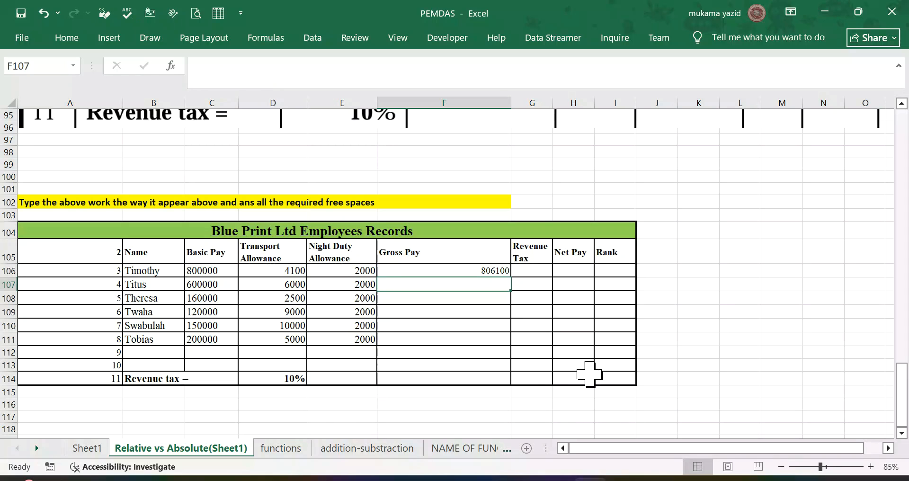
Step: Copy the gross pay formula from F106 down to F111 for the remaining employees
scroll(589, 374, up, 4)
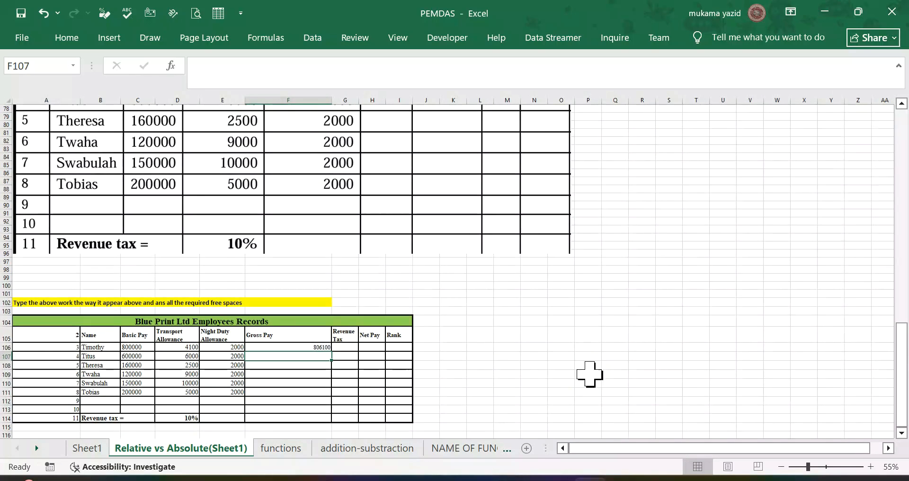
scroll(590, 374, down, 4)
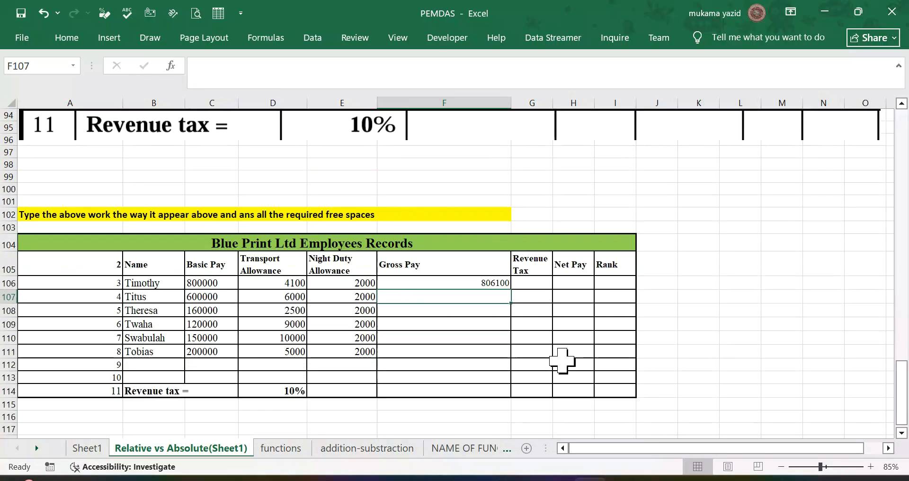
click(457, 245)
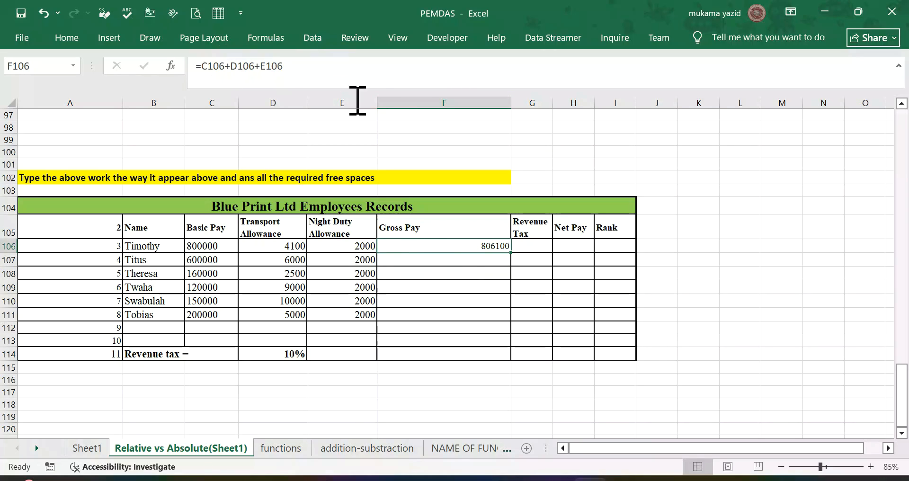
drag(511, 252, 508, 318)
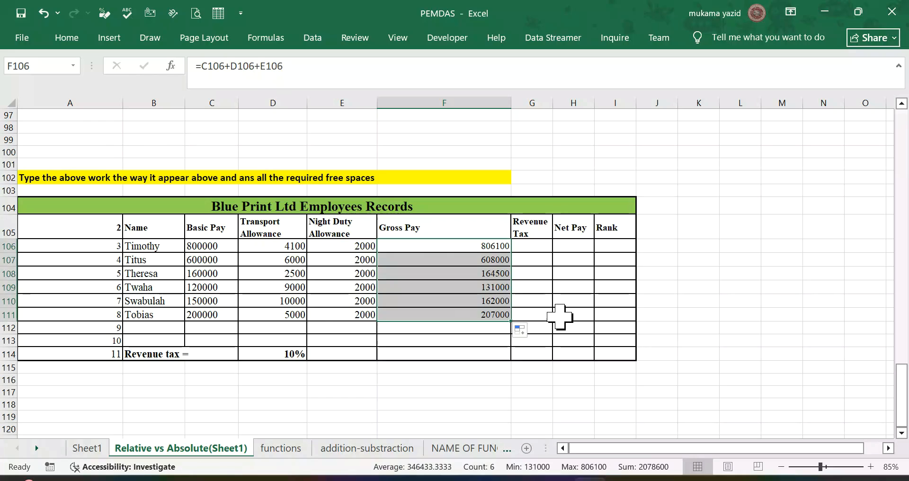
Step: Calculate the first employee's revenue tax in G106 with =$D$114*F106 and copy the formula down to G111
click(532, 247)
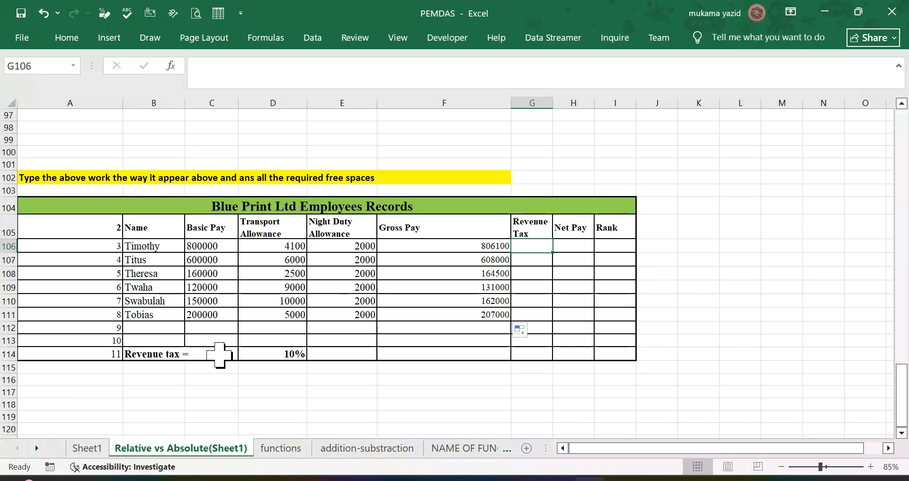
click(271, 354)
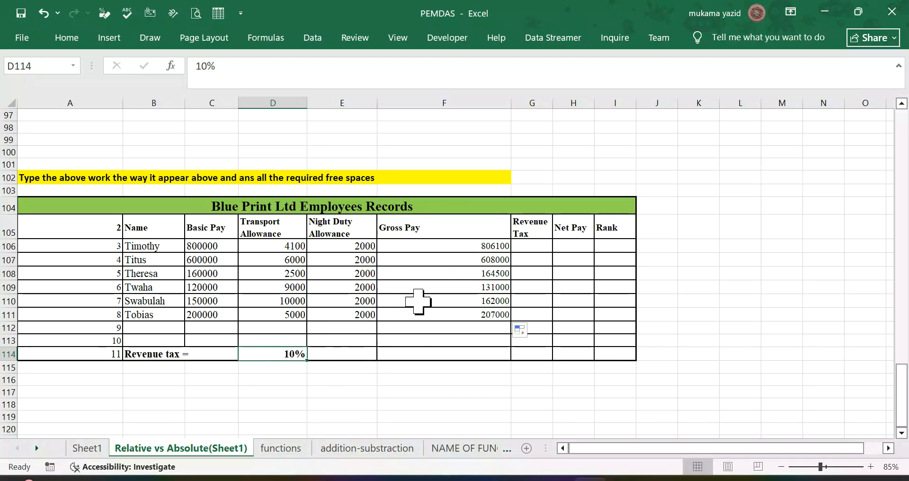
click(527, 248)
text(=)
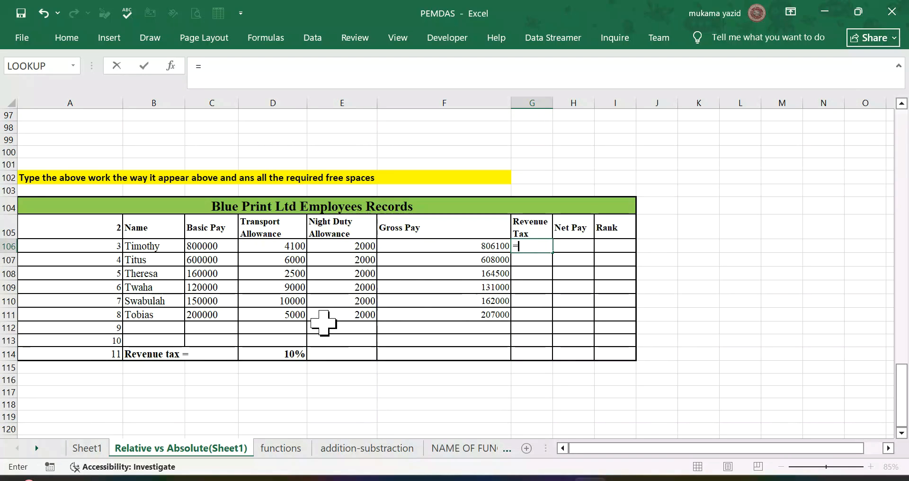
click(288, 351)
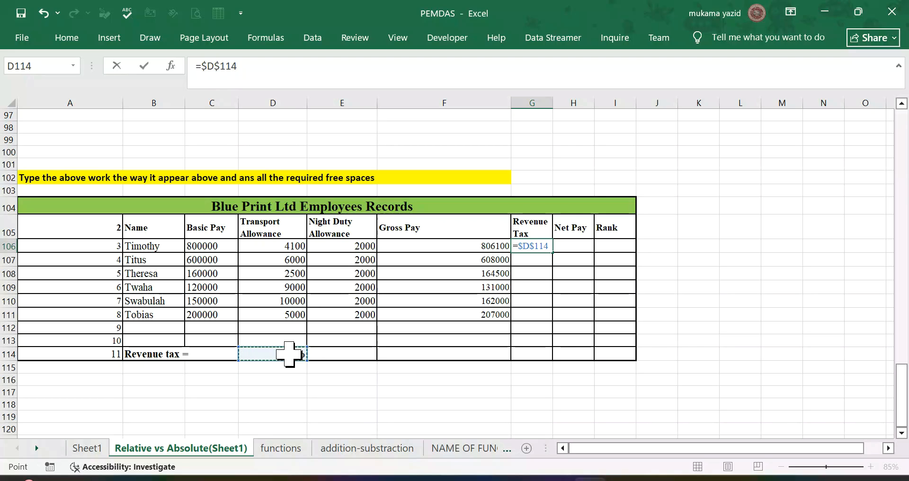
text(*)
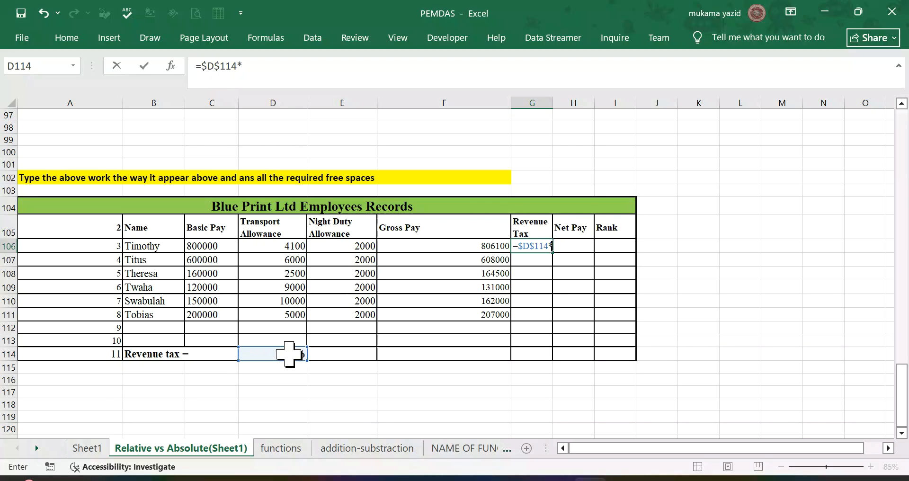
click(479, 246)
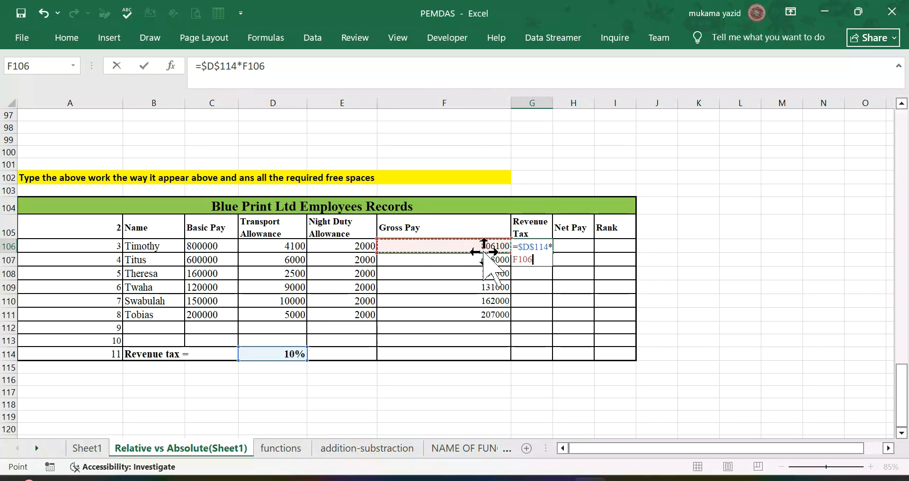
key(Return)
click(534, 246)
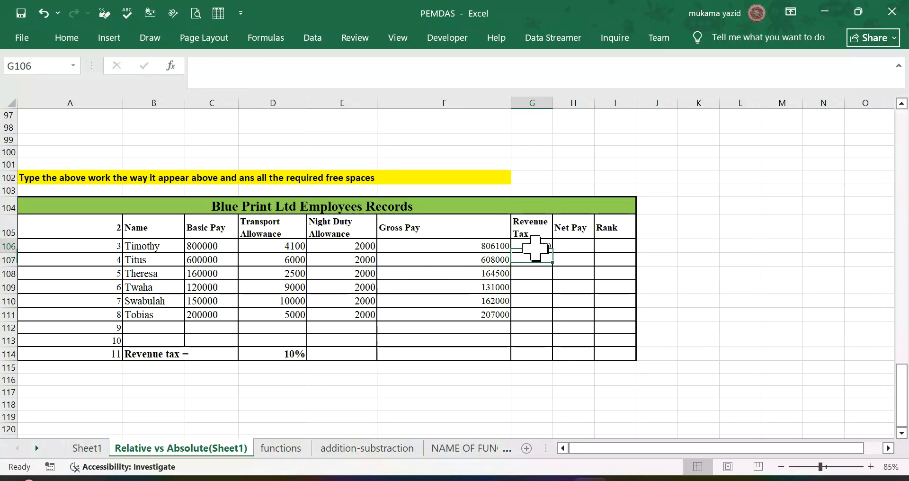
drag(552, 253, 552, 318)
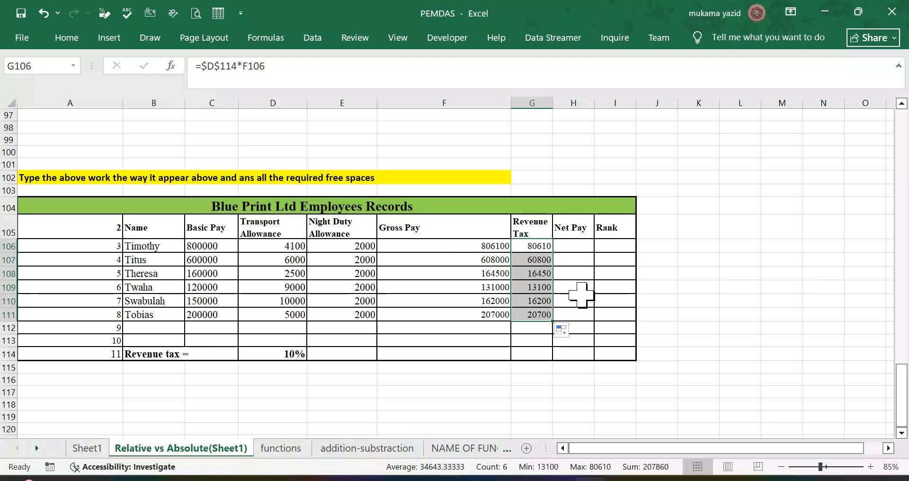
Step: Widen column H and calculate the first employee's net pay in H106 with the formula =F106-G106
click(579, 245)
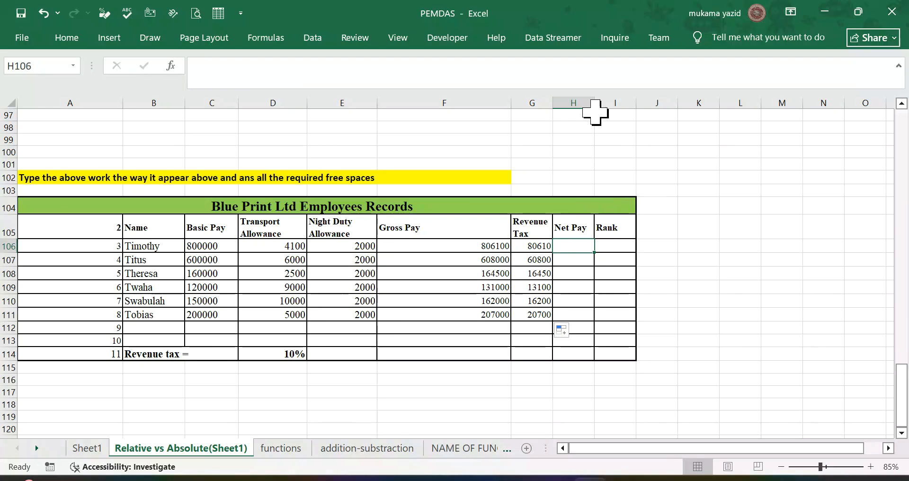
drag(593, 103, 640, 104)
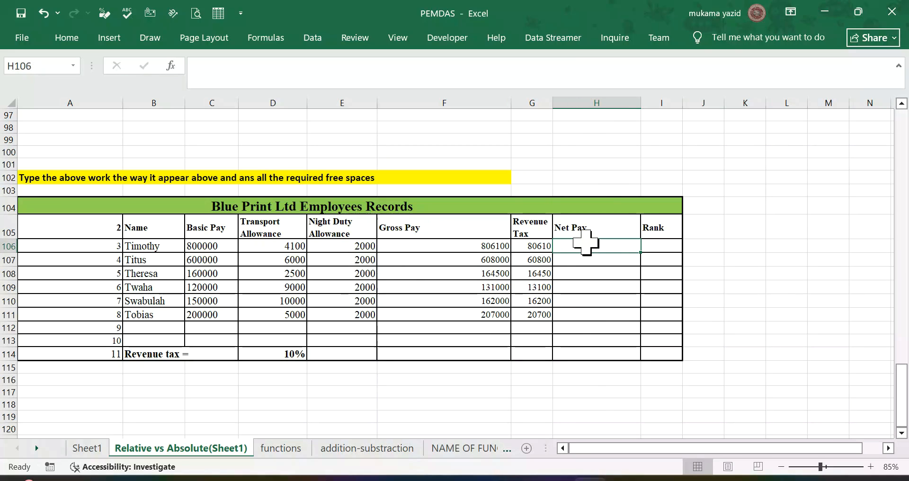
text(=)
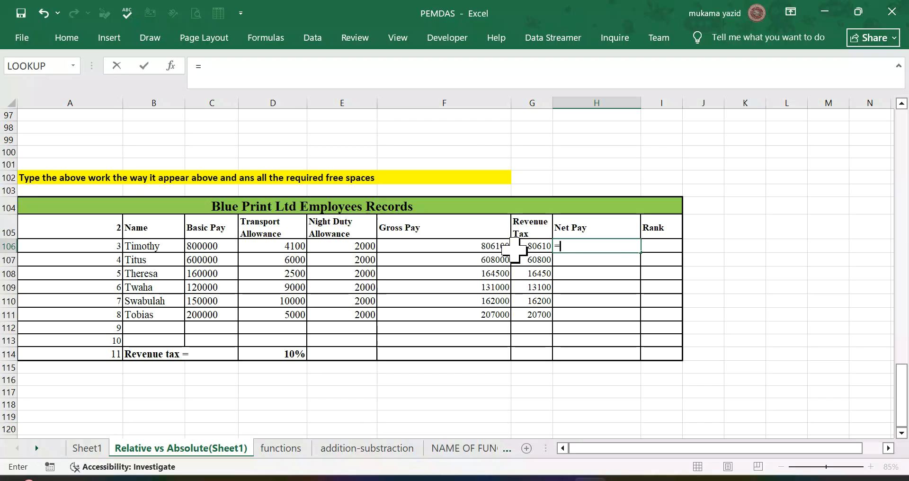
click(500, 245)
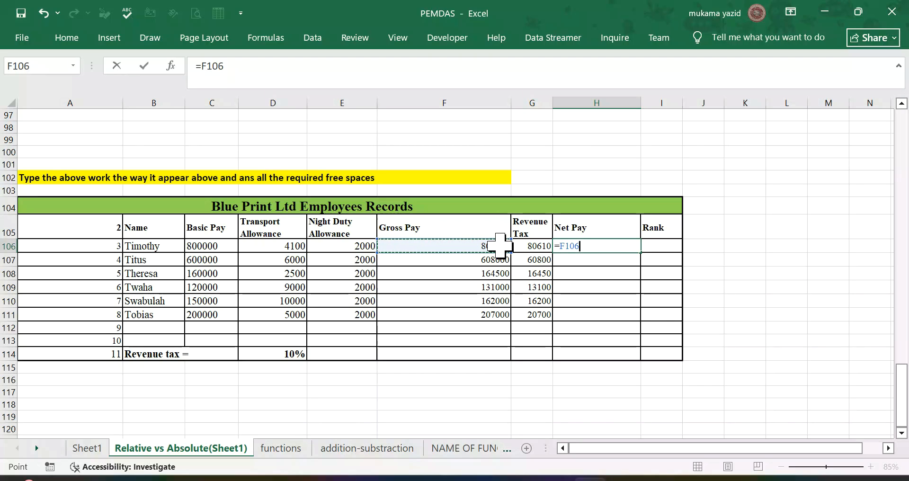
text(-)
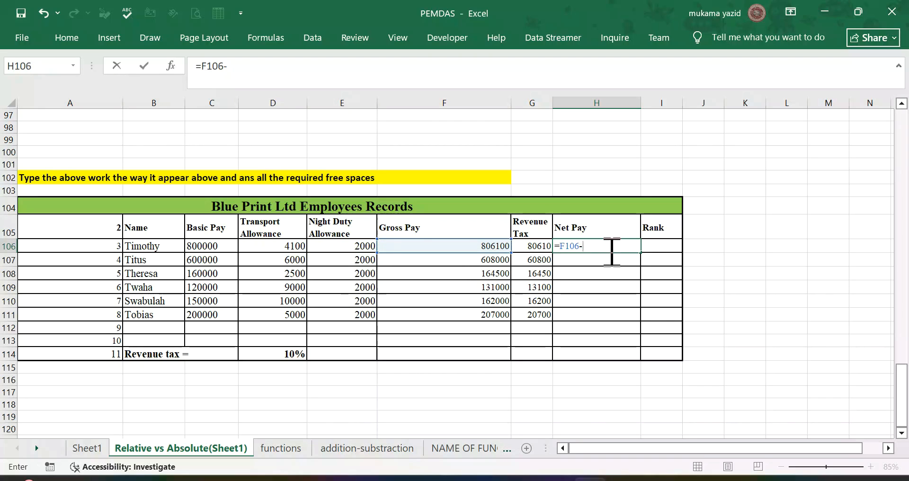
click(542, 247)
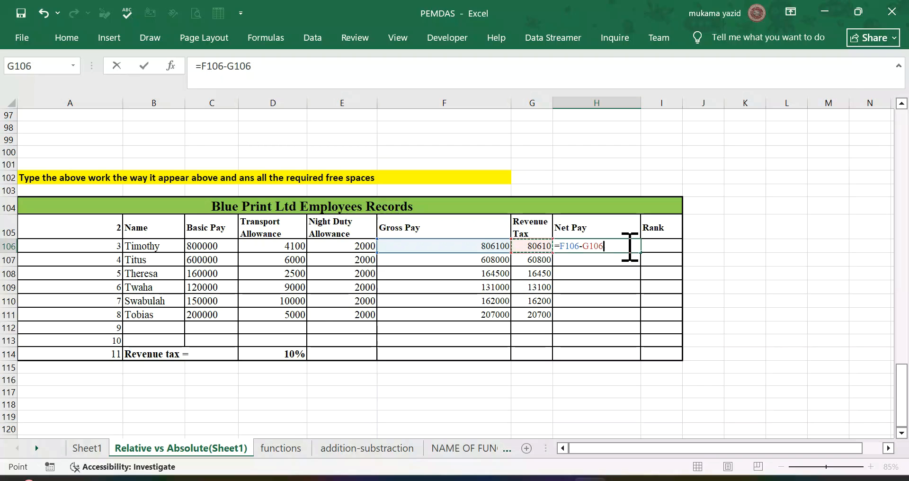
key(Return)
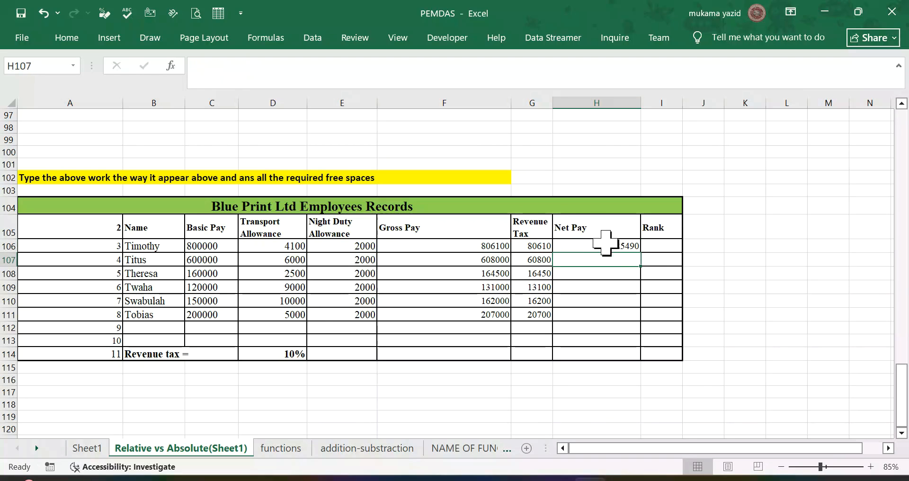
Step: Copy the net pay formula from H106 down to H111 for the remaining employees
click(626, 245)
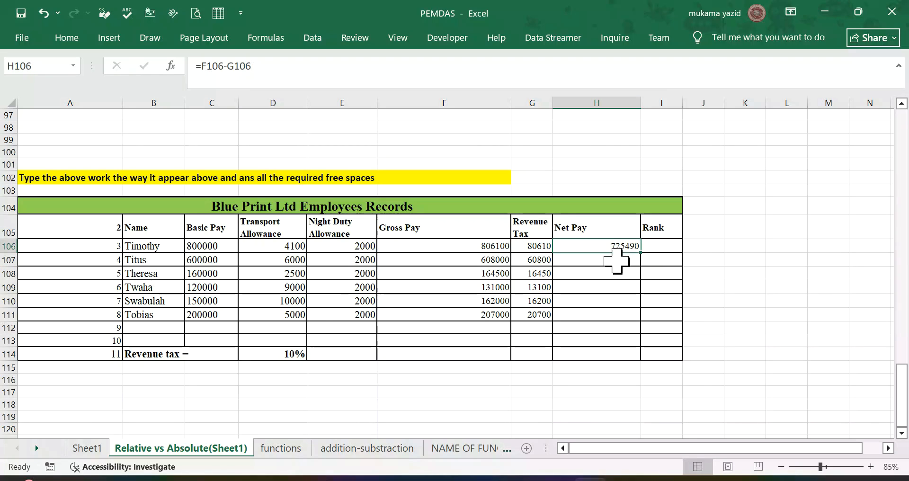
drag(641, 253, 642, 326)
click(705, 288)
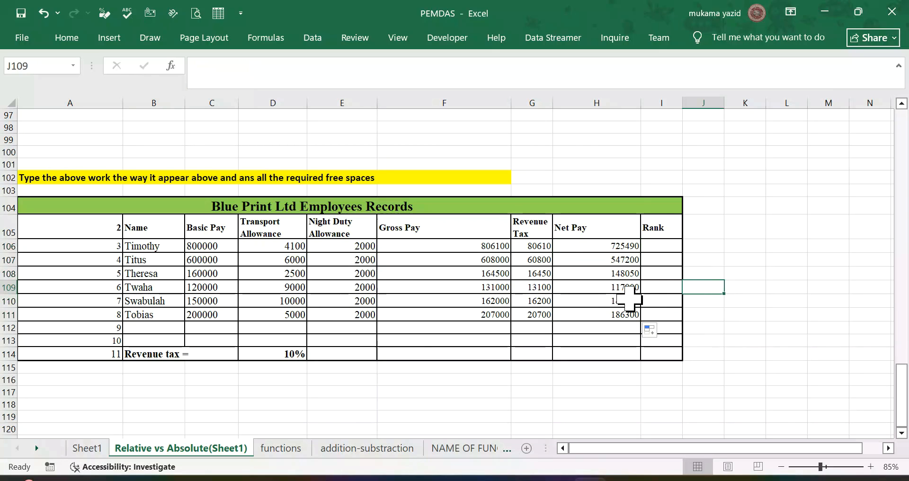
Step: Widen column I and rank the first employee's net pay in I106 with =RANK.EQ(H106,$H$106:$H$111,0)
drag(682, 102, 763, 93)
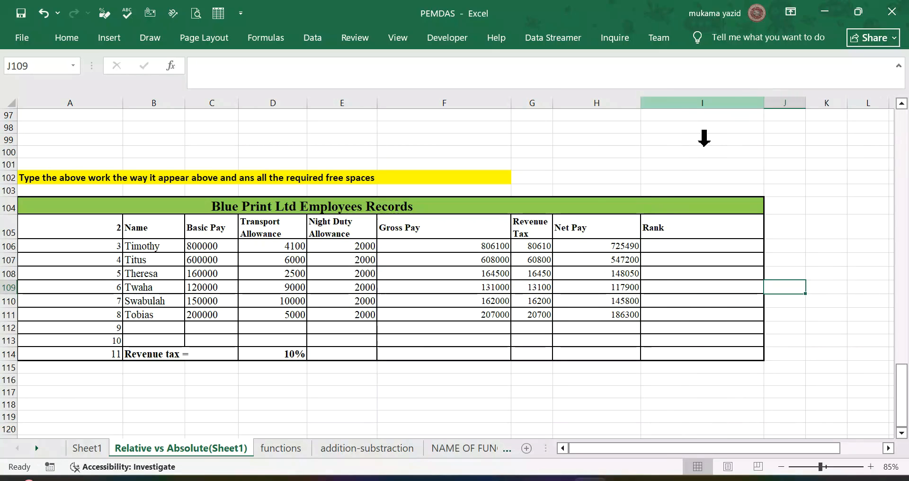
click(681, 245)
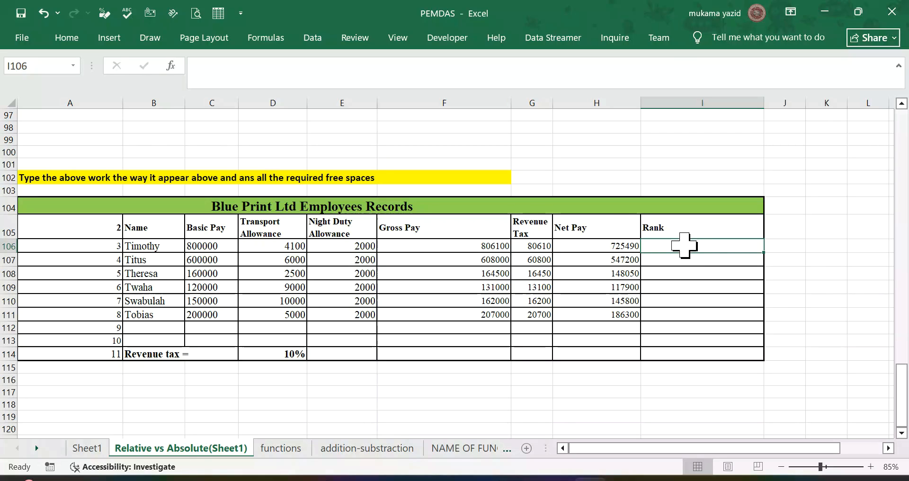
text(=)
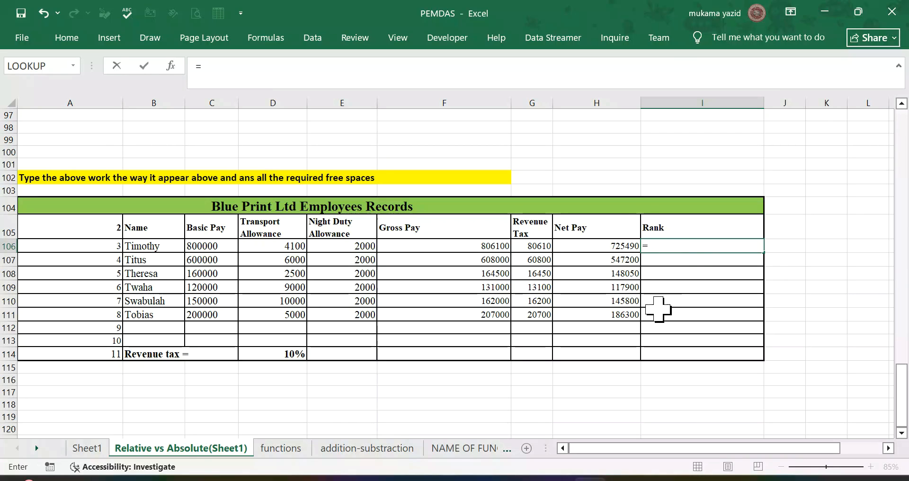
text(rank)
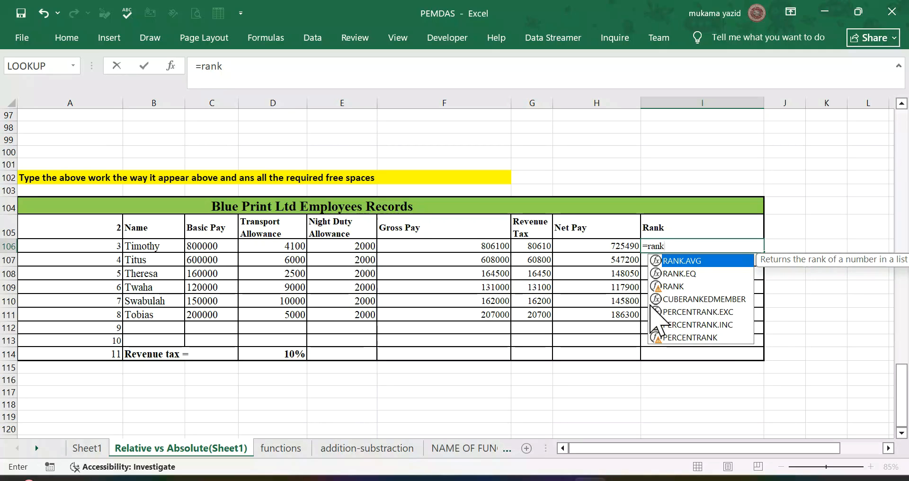
click(680, 275)
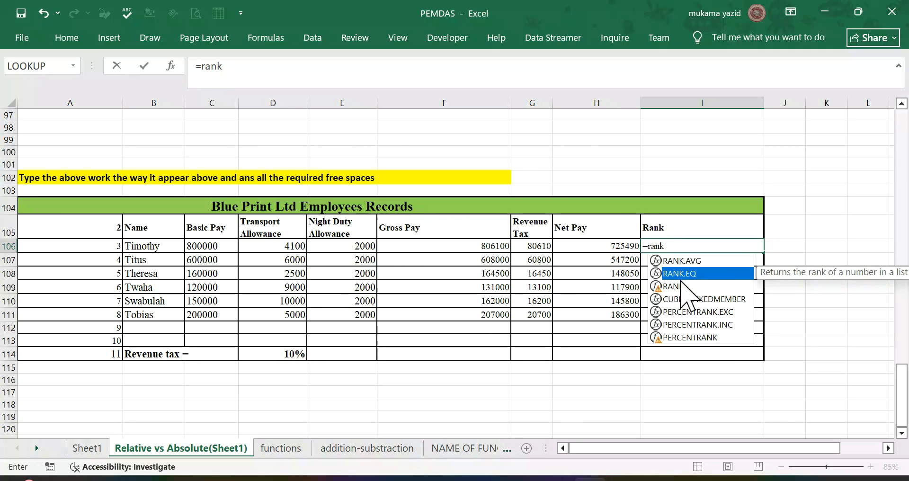
double_click(680, 277)
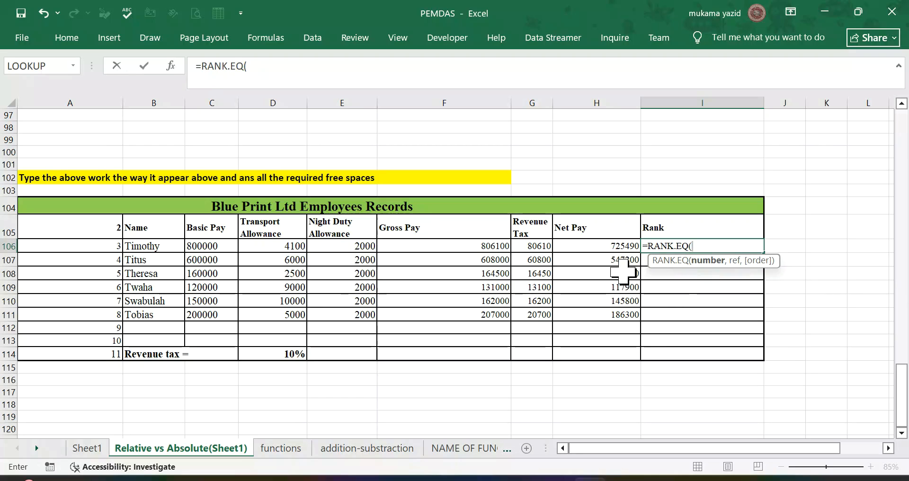
click(602, 247)
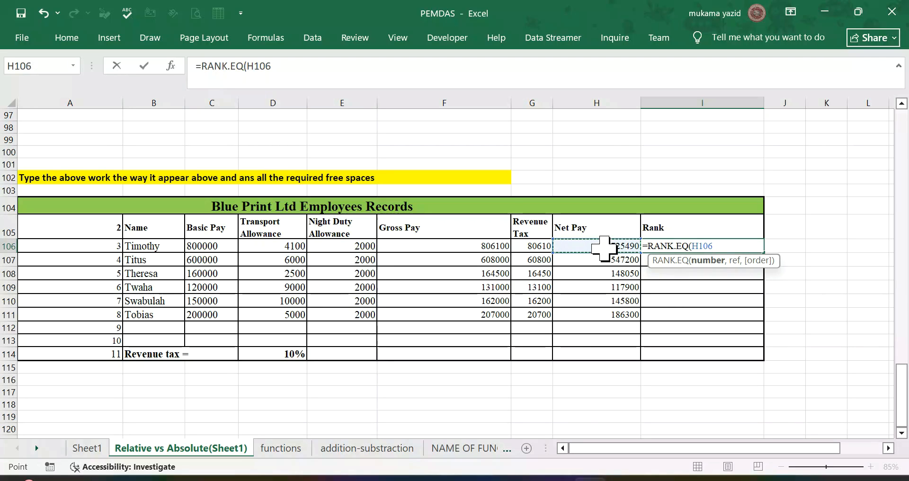
text(,)
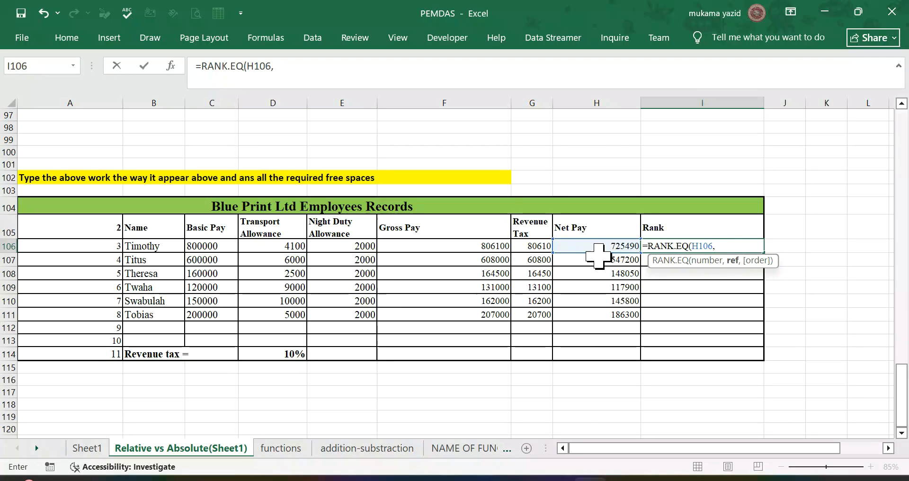
drag(601, 246, 599, 314)
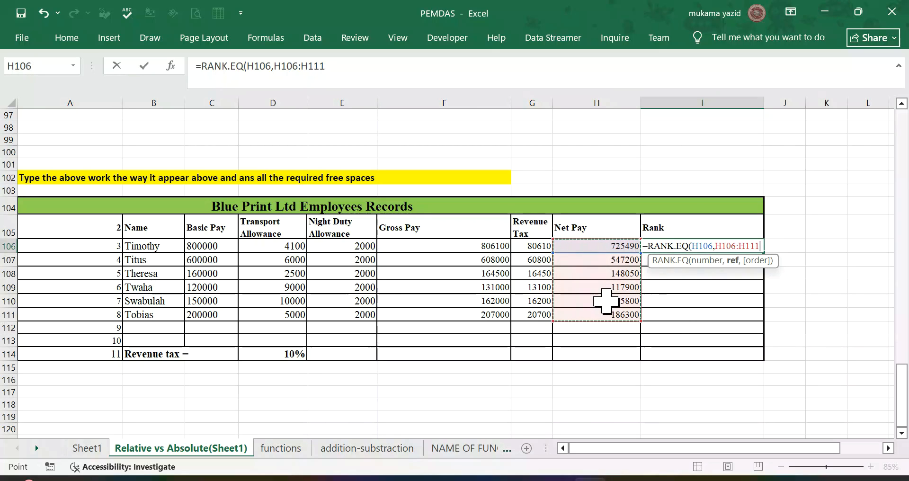
key(F4)
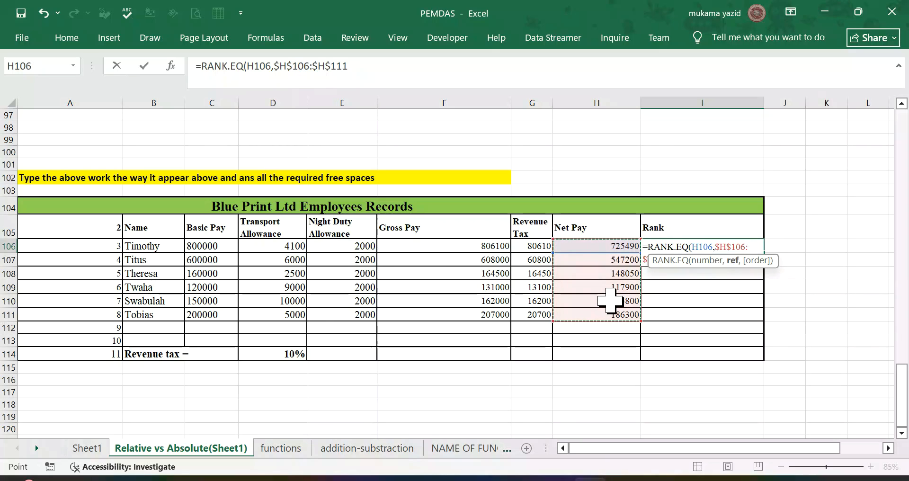
text(,)
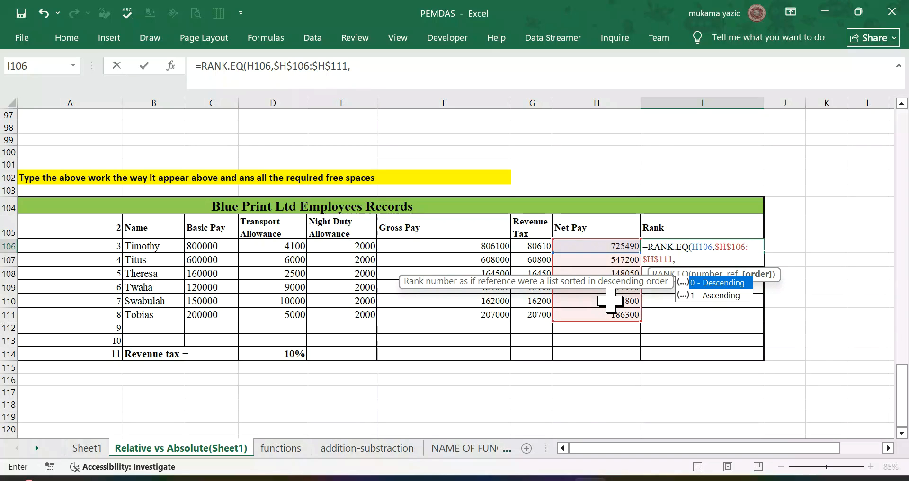
text(0)
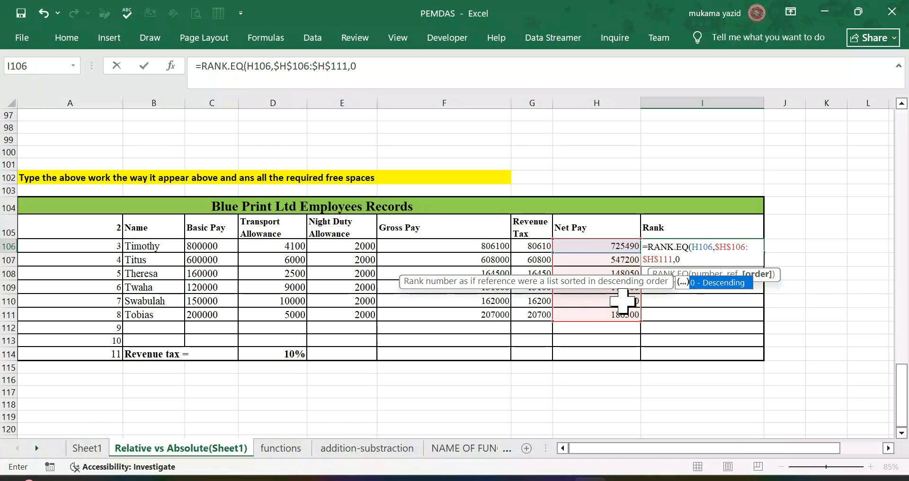
text())
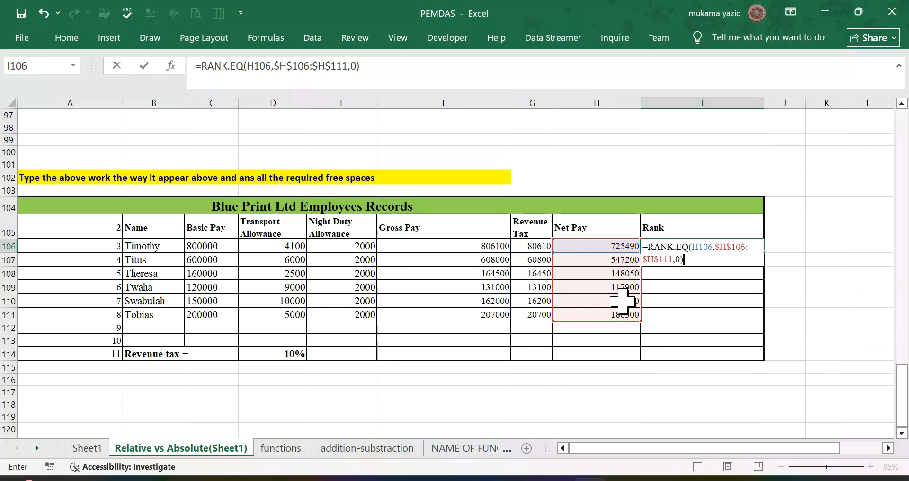
key(Return)
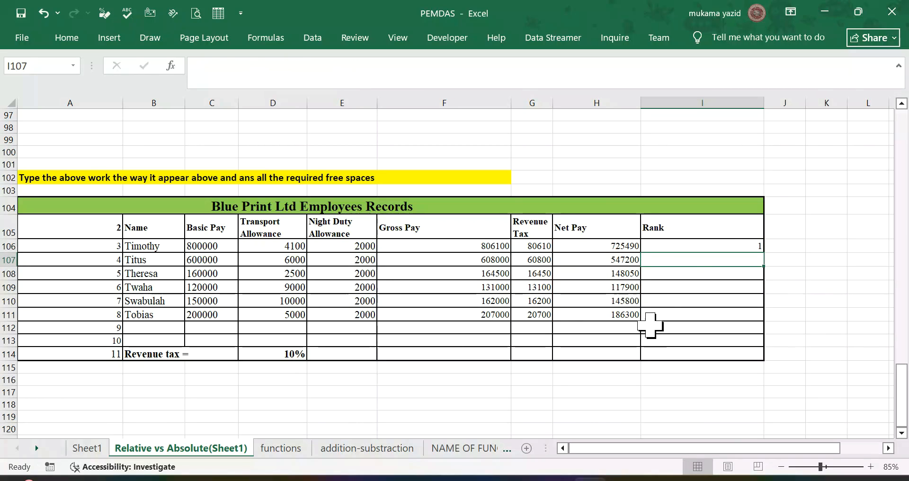
Step: Copy the rank formula from I106 down to I111 for the remaining employees
click(738, 244)
drag(762, 253, 760, 320)
click(812, 318)
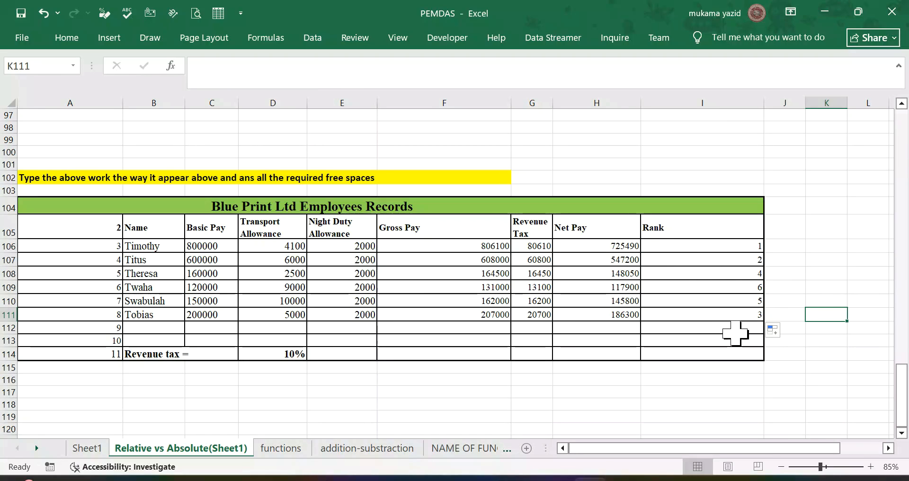
Step: Check below the Blue Print employees table for further exercises and switch to the functions worksheet
scroll(377, 335, down, 3)
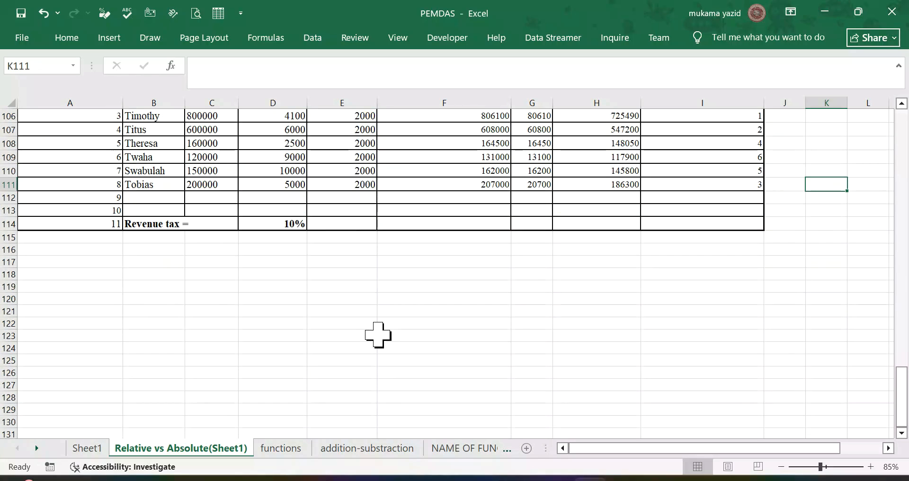
scroll(377, 335, up, 3)
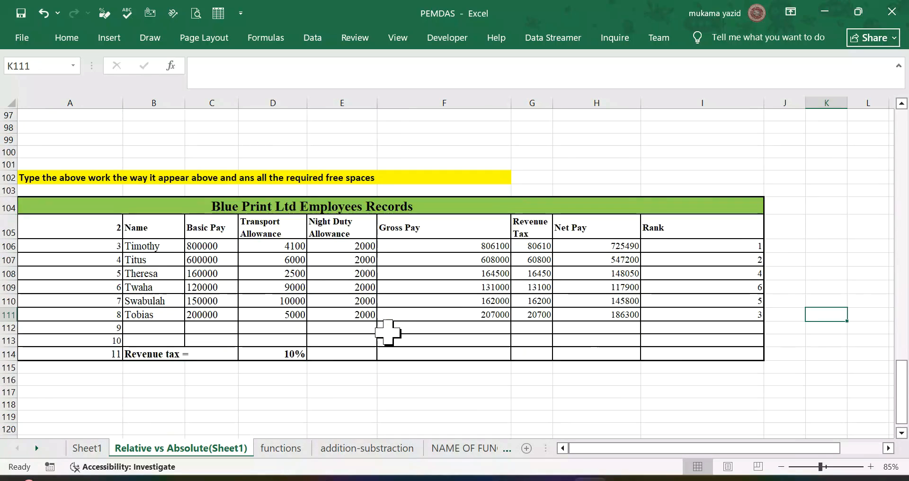
scroll(378, 350, down, 3)
click(296, 448)
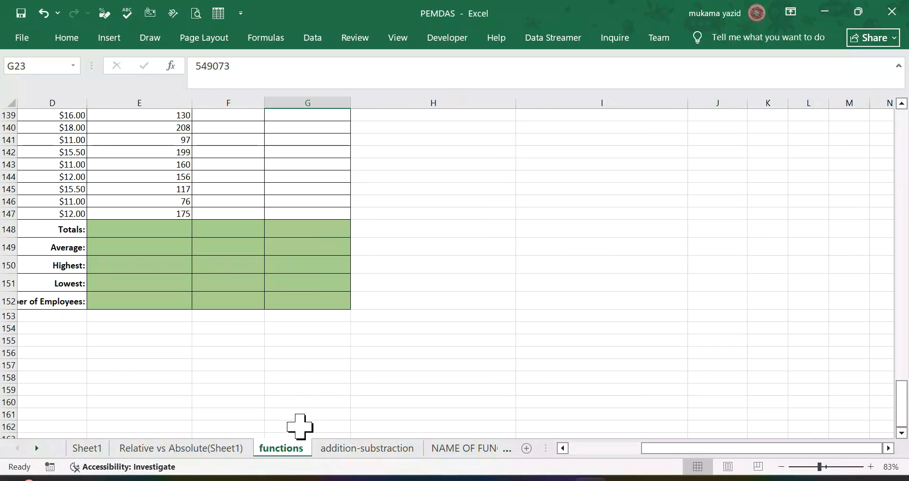
Step: Calculate the first employee's salary increment in E2 of the functions sheet with =$F$2*C2
scroll(300, 426, up, 19)
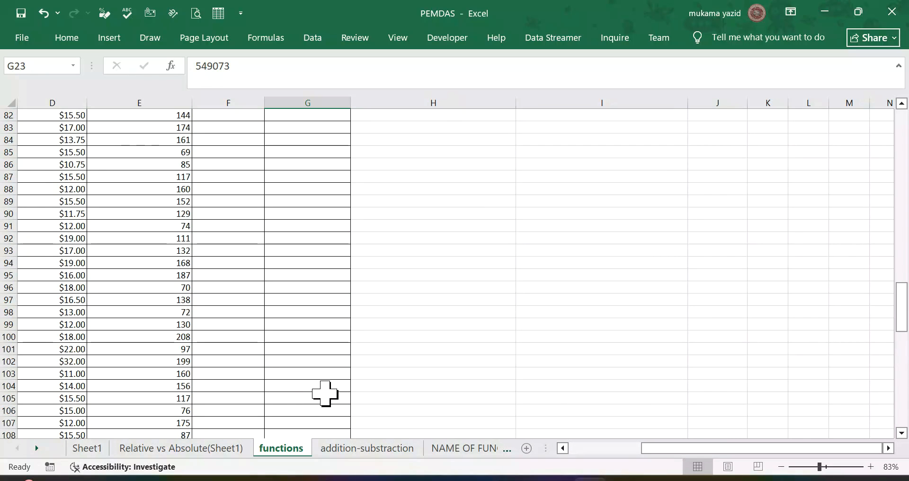
scroll(325, 393, up, 17)
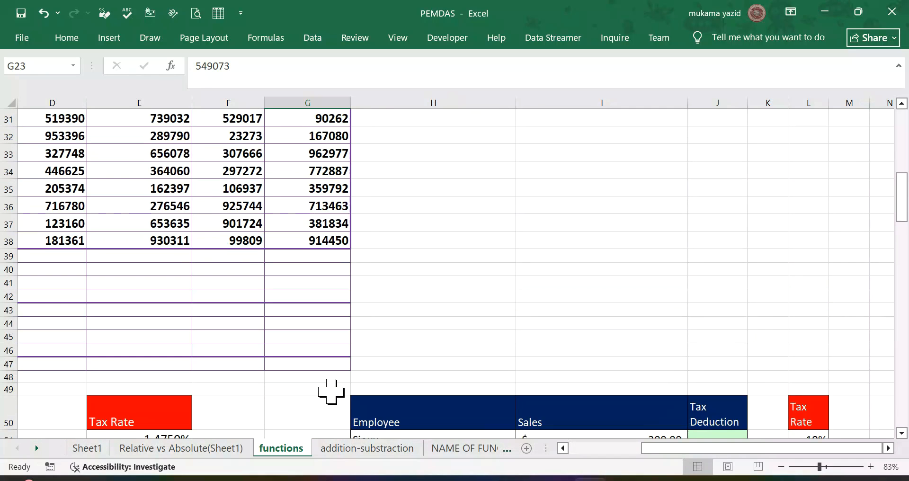
scroll(331, 392, up, 8)
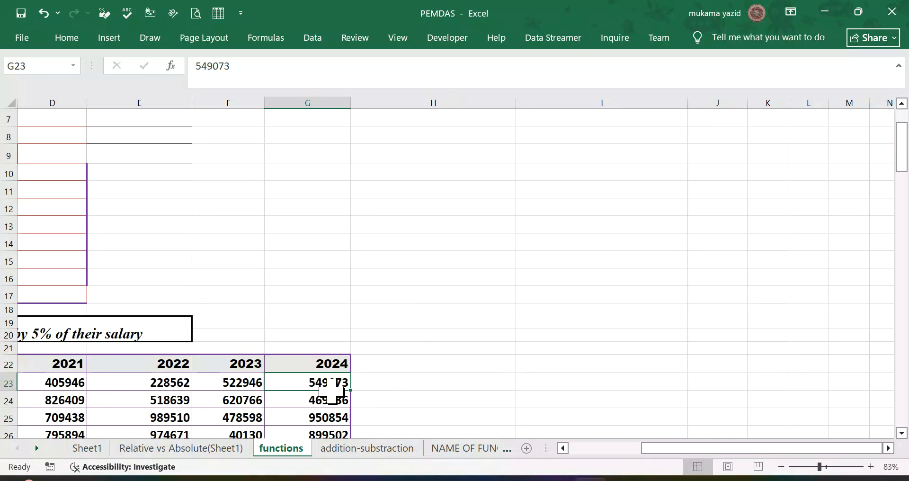
click(563, 448)
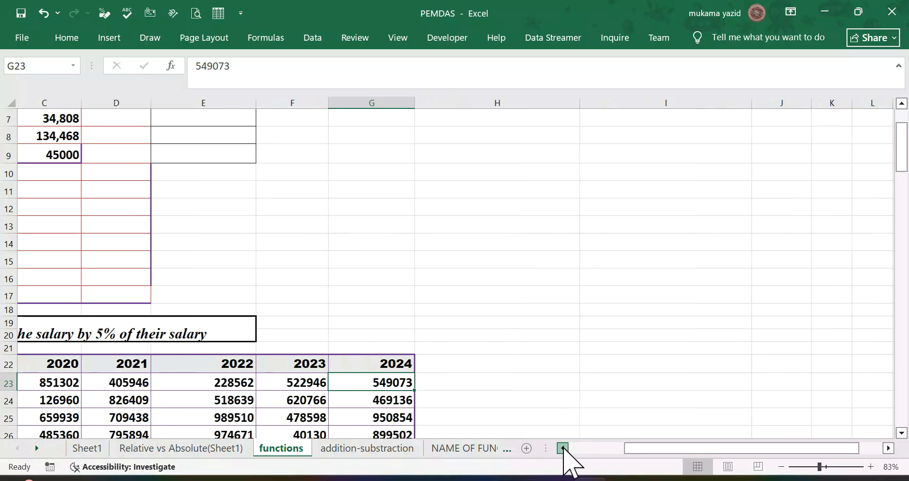
scroll(384, 357, up, 2)
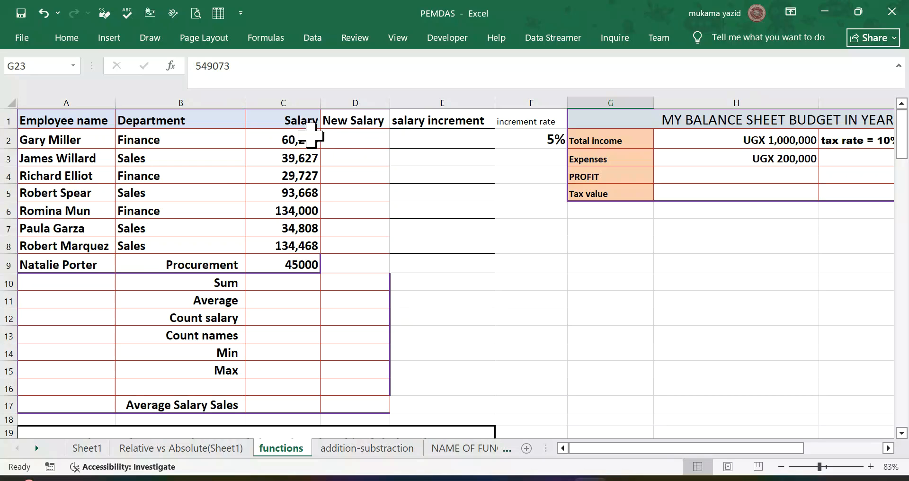
click(442, 137)
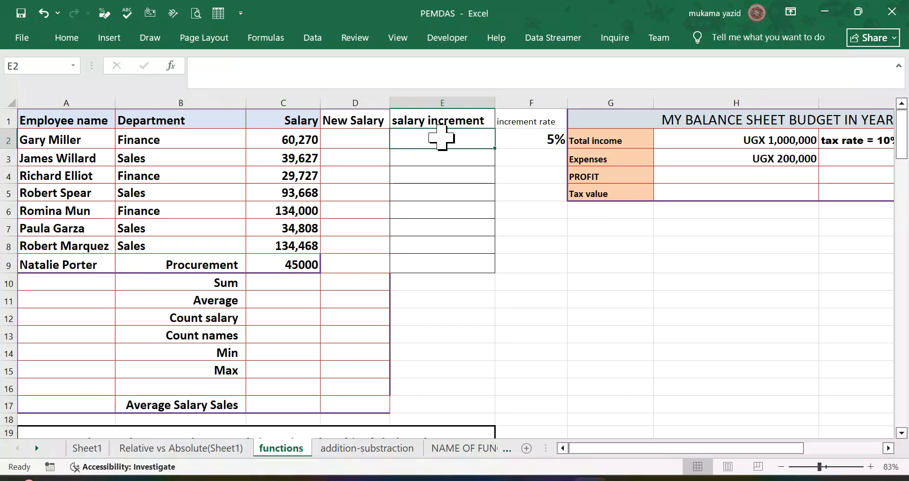
click(523, 142)
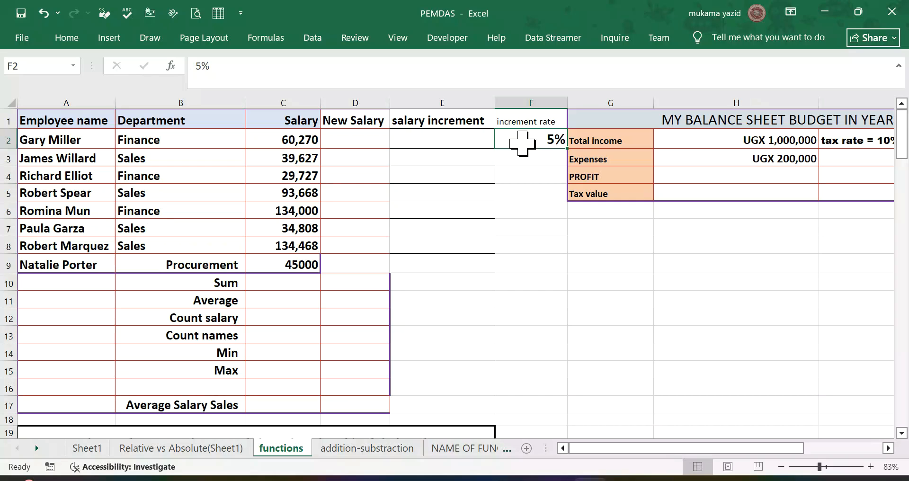
click(457, 143)
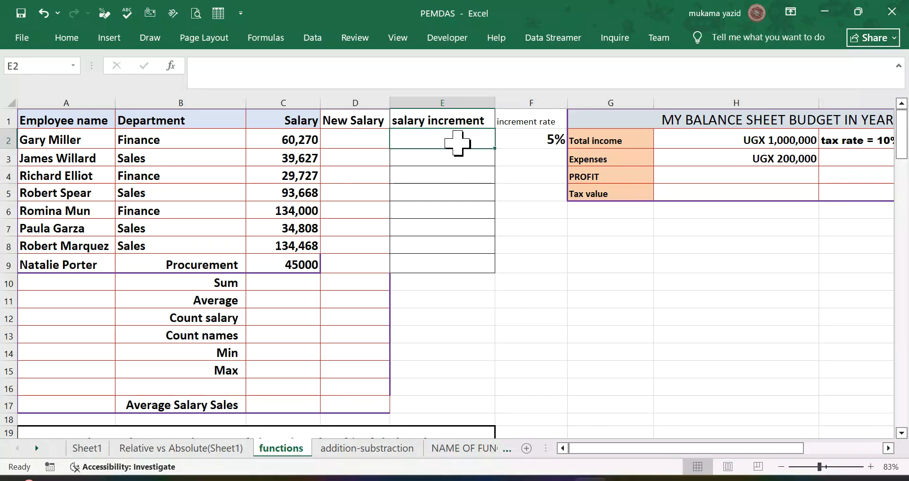
text(=)
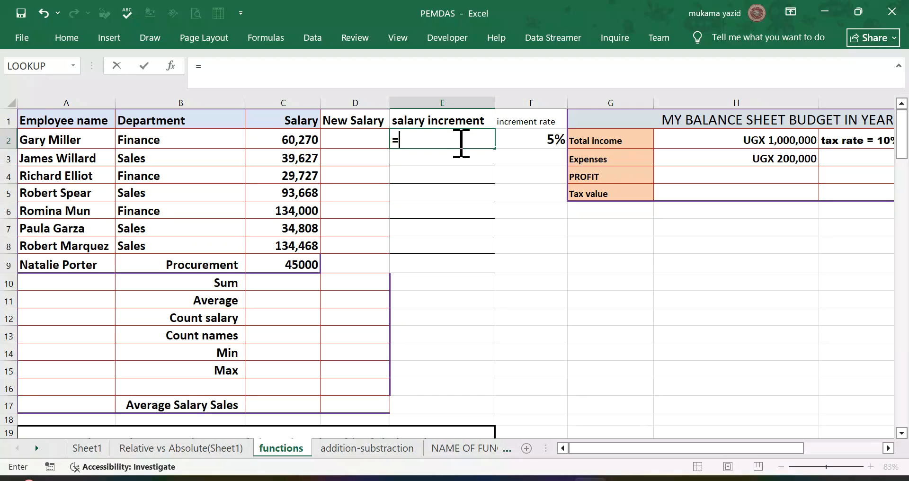
click(550, 142)
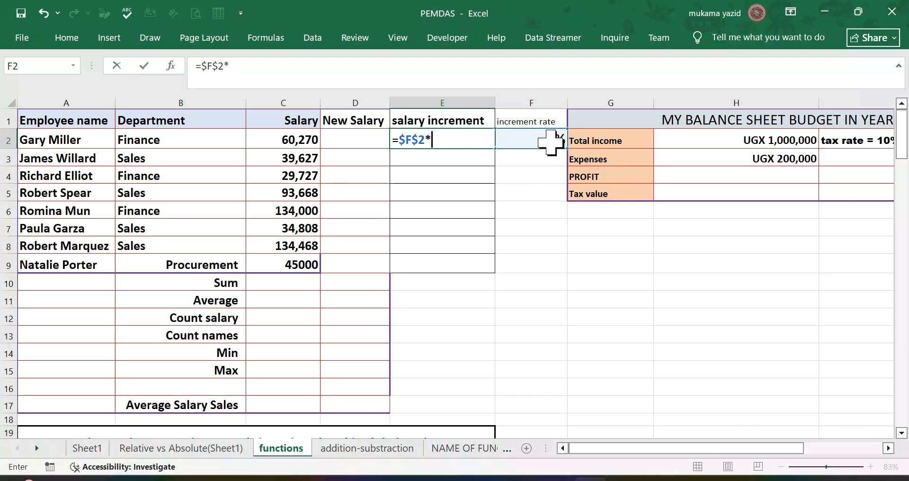
text(*)
click(307, 142)
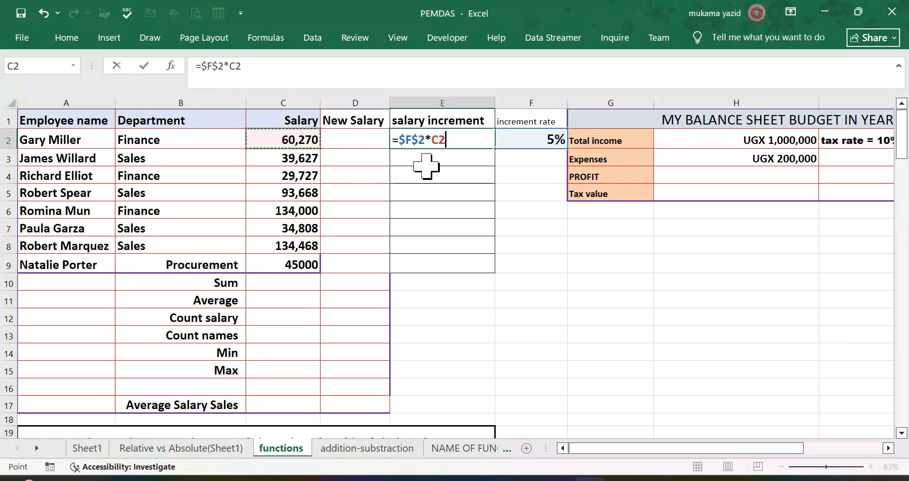
key(Return)
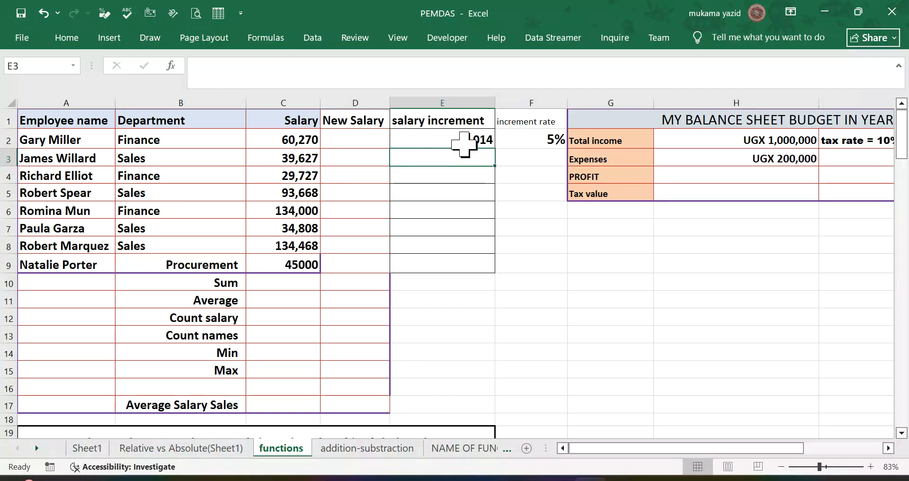
Step: Copy the salary increment formula from E2 down to E9 for the remaining employees
click(475, 140)
drag(493, 147, 490, 251)
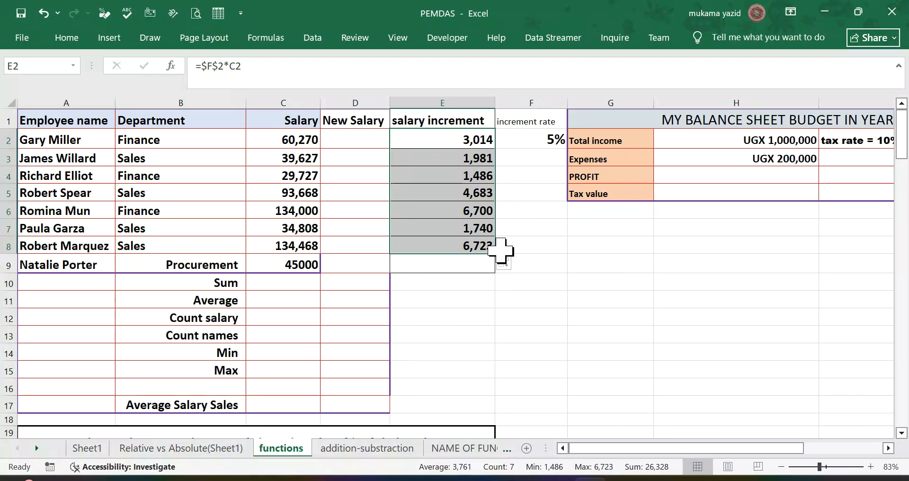
click(497, 250)
click(489, 248)
drag(493, 253, 490, 271)
click(544, 245)
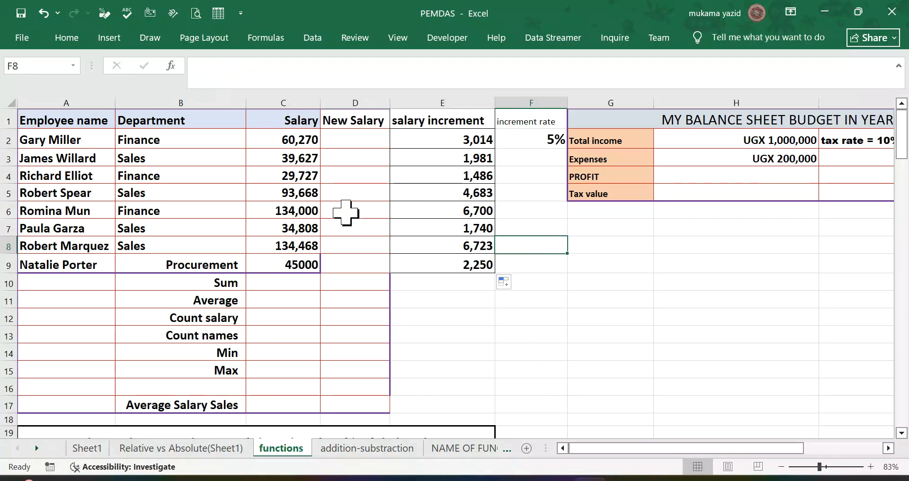
Step: Calculate the first employee's new salary in D2 with =C2+E2
click(351, 136)
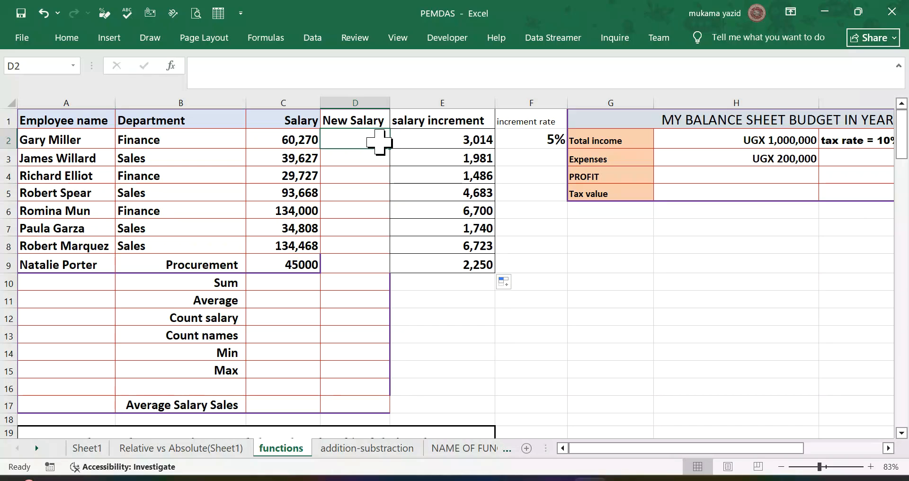
text(=)
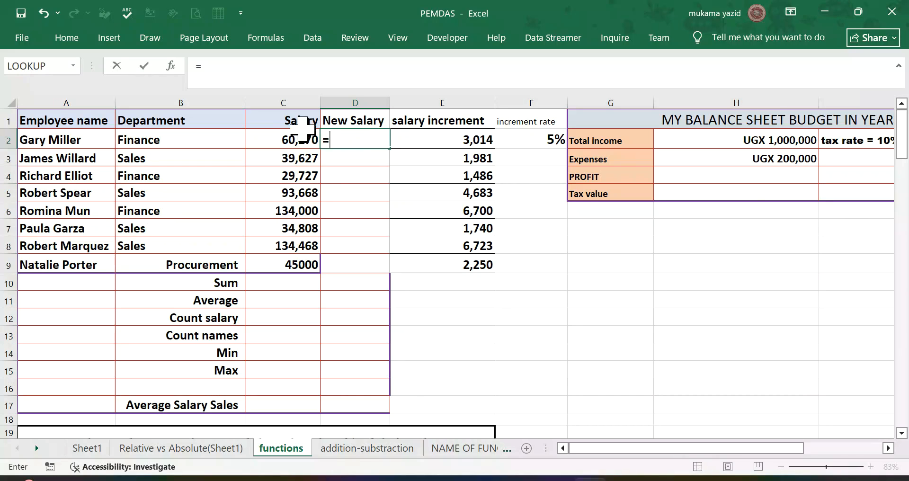
click(288, 138)
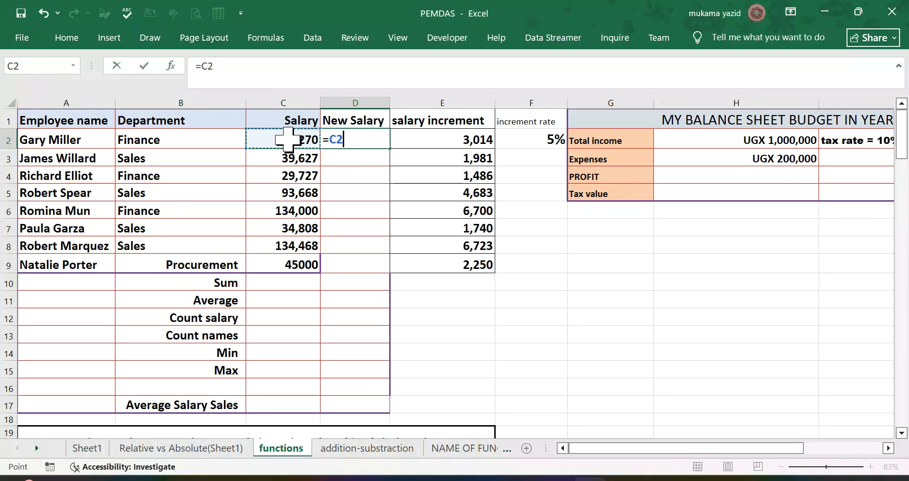
text(+)
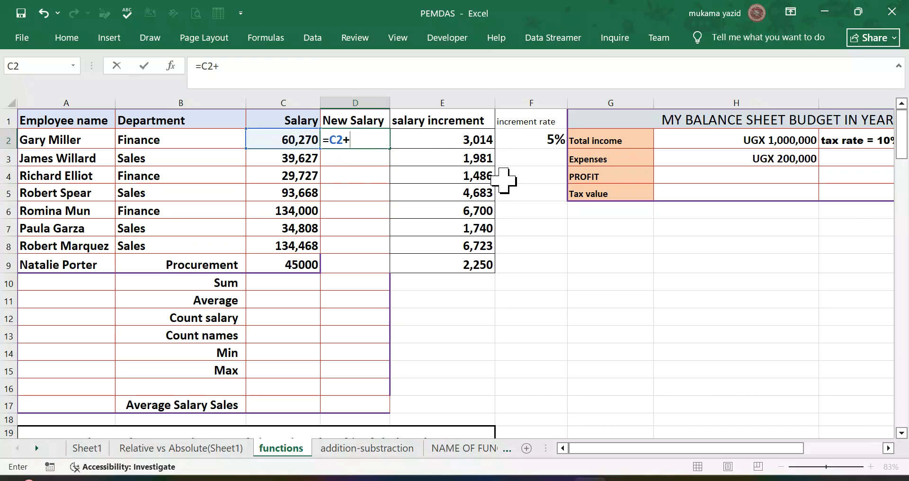
click(468, 140)
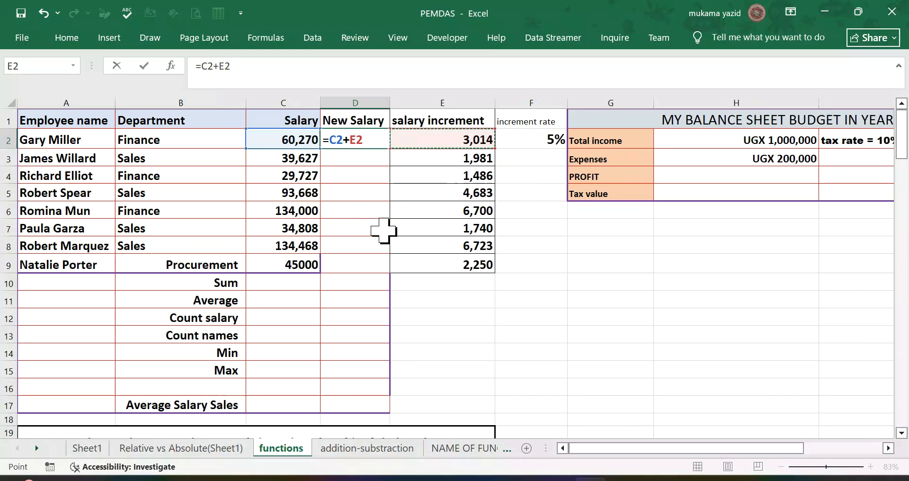
key(Return)
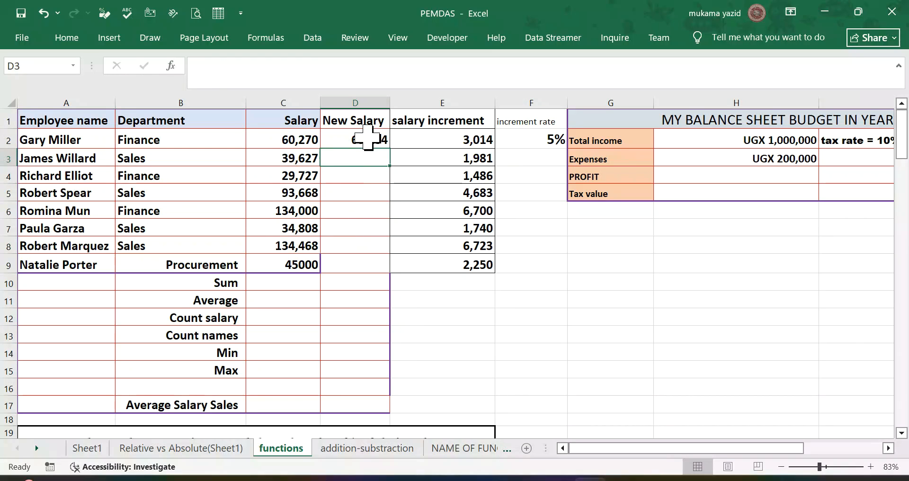
Step: Copy the new salary formula from D2 down the column and clear the surplus copies in D10:D15 beside the summary labels
click(381, 145)
double_click(390, 148)
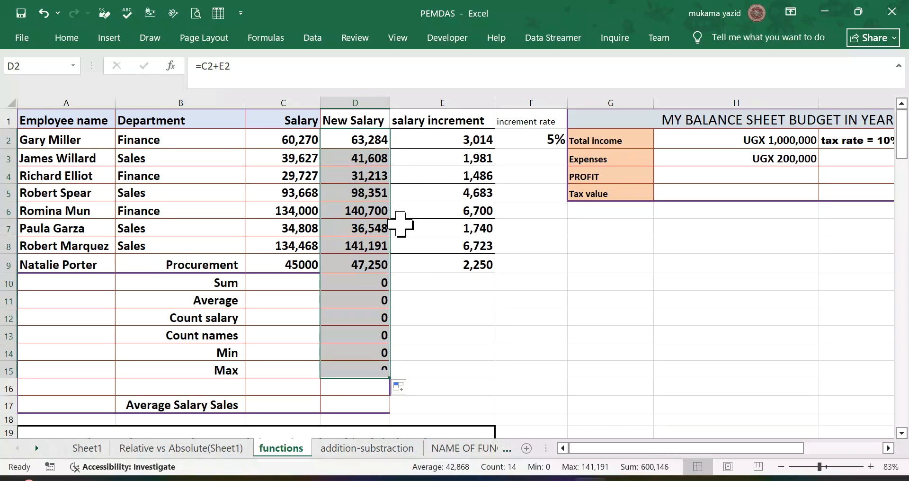
click(372, 284)
drag(372, 297, 408, 367)
key(Delete)
Step: Total the salaries in C10 with AutoSum as =SUM(C2:C9) and copy the formula across to E10
scroll(407, 367, down, 3)
scroll(407, 365, up, 3)
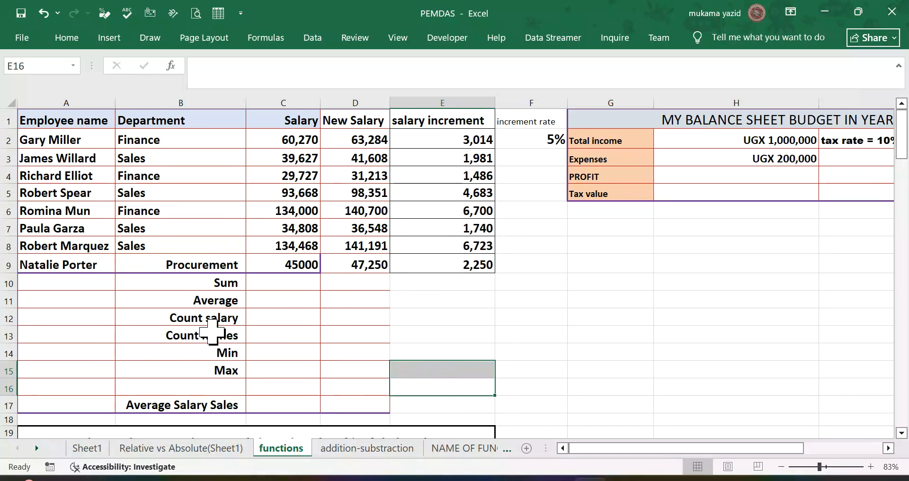
scroll(212, 332, down, 1)
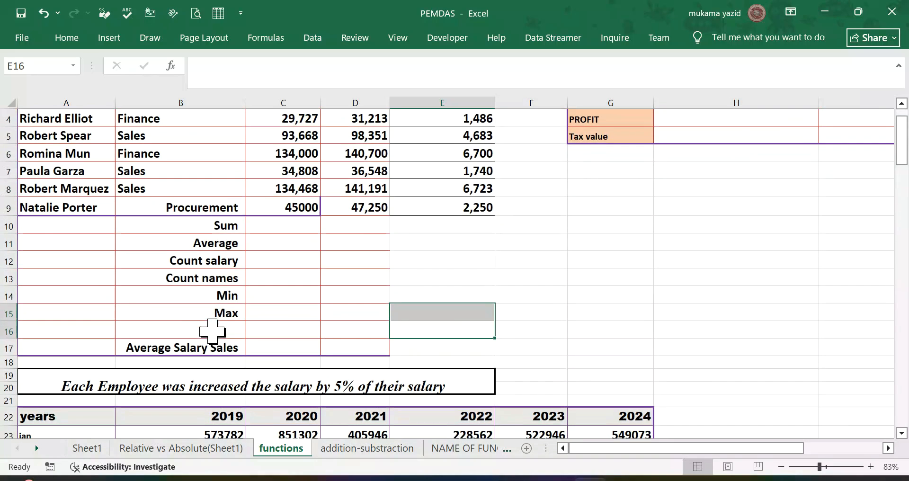
click(271, 235)
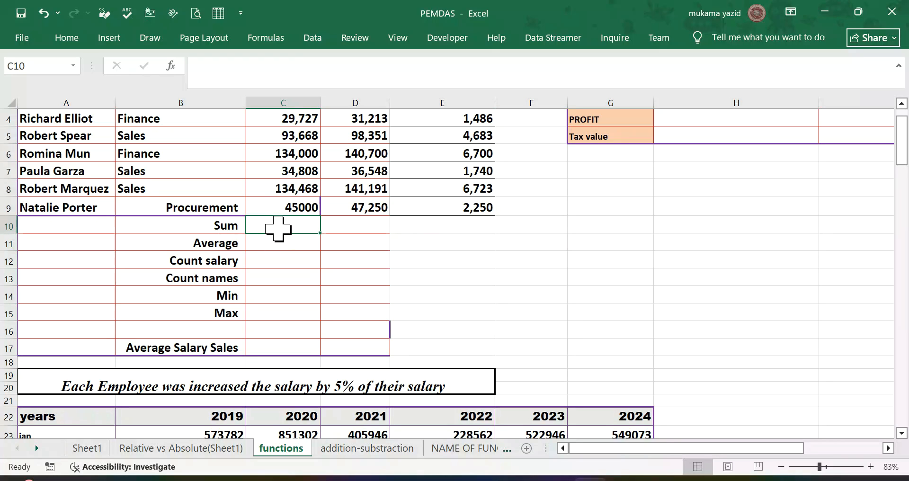
click(75, 46)
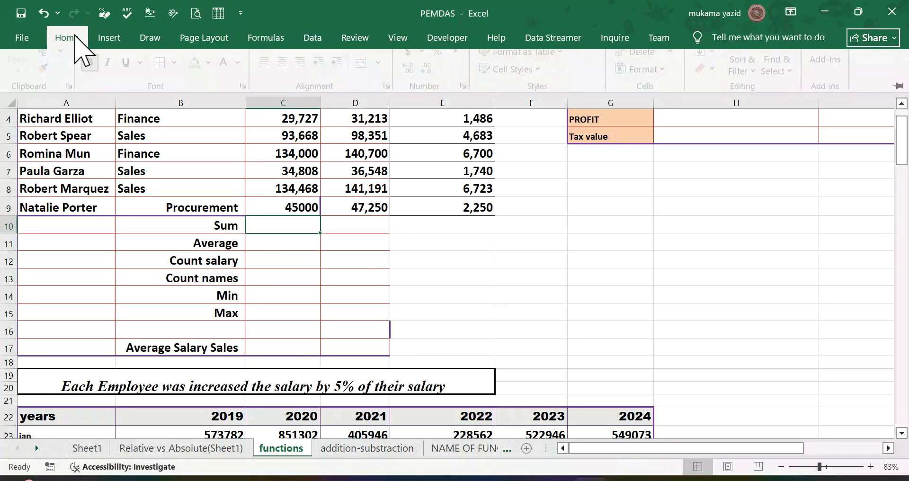
click(270, 40)
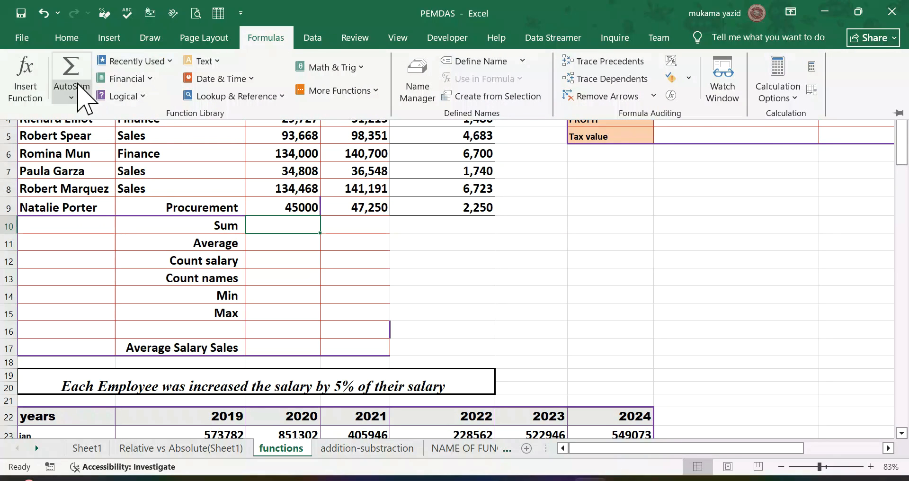
click(71, 95)
click(85, 116)
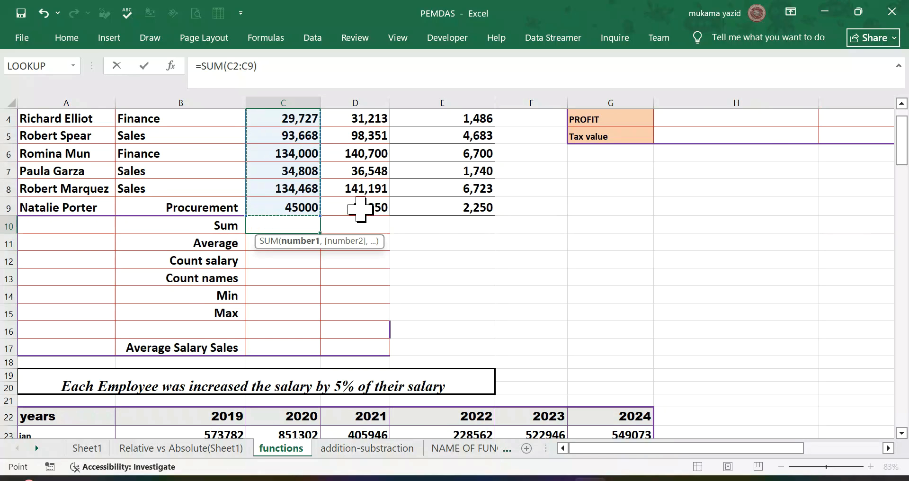
scroll(359, 207, up, 1)
scroll(359, 212, down, 1)
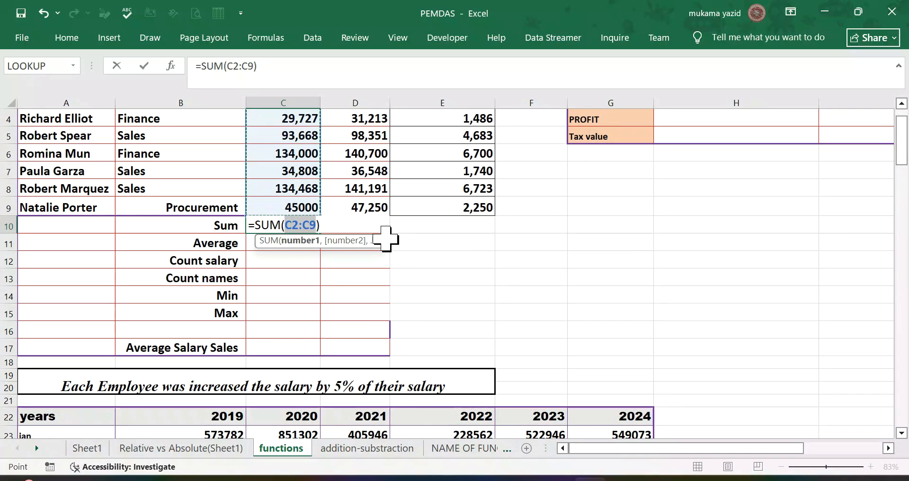
key(Return)
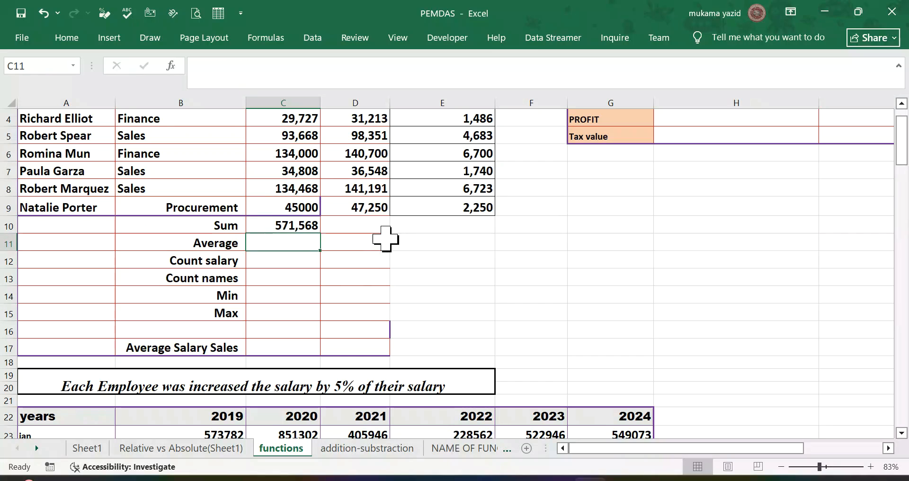
click(312, 226)
drag(321, 232, 523, 239)
Step: Average the salaries in C11 with =AVERAGE(C2:C9), keeping the Sum row out of the range
click(296, 246)
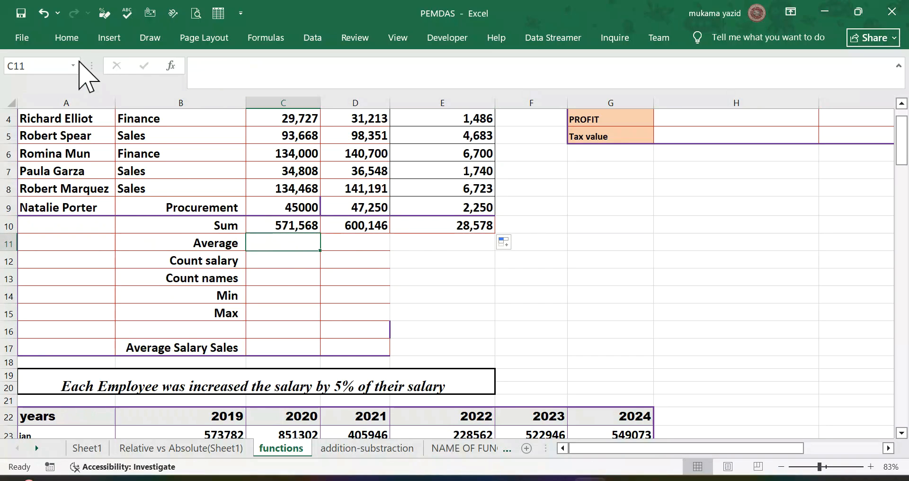
click(71, 37)
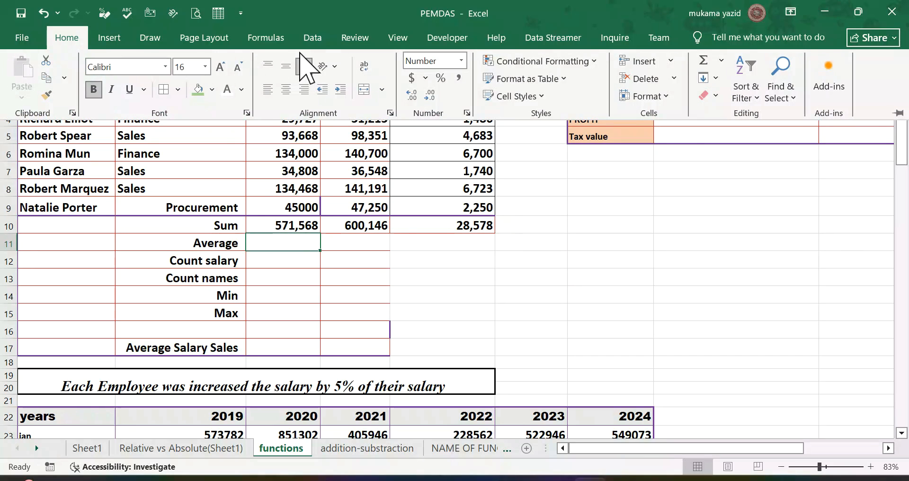
click(721, 61)
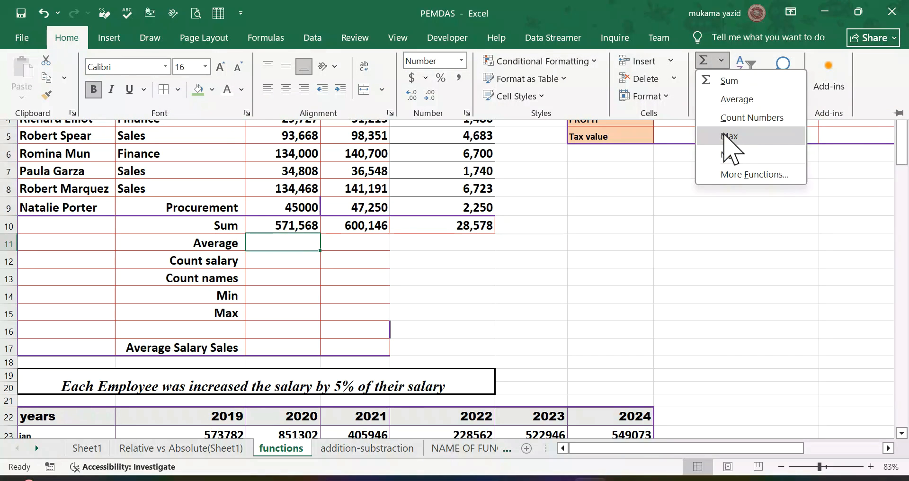
click(715, 100)
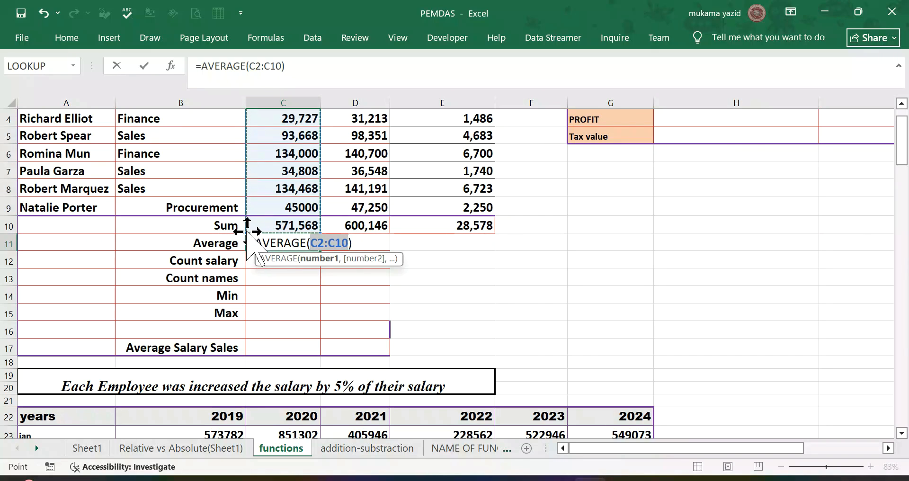
drag(247, 232, 247, 218)
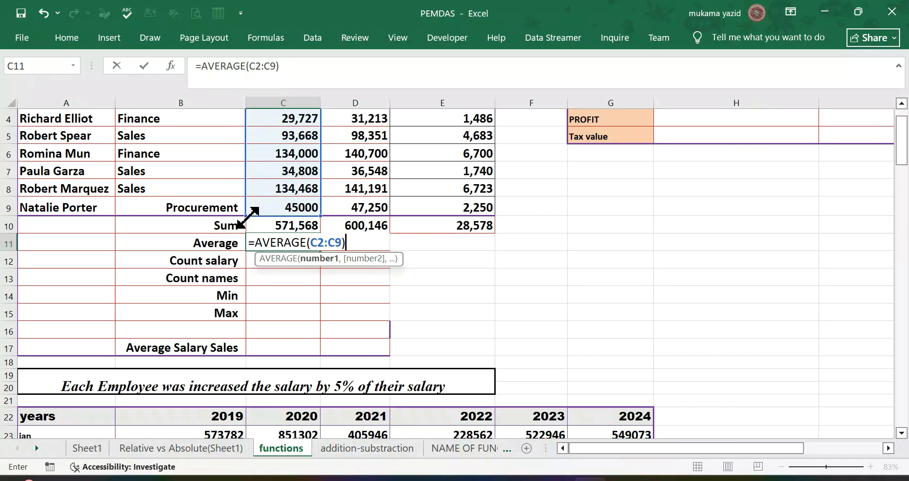
key(Return)
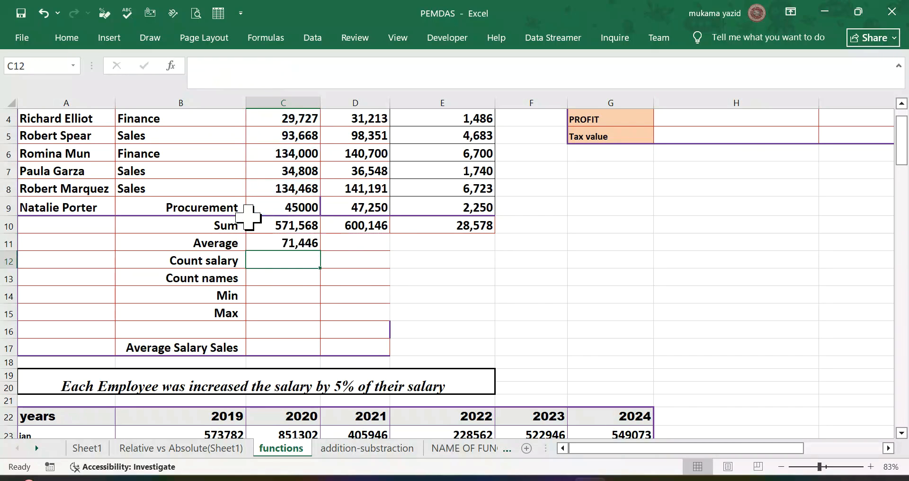
Step: Copy the average formula from C11 across to E11
click(290, 244)
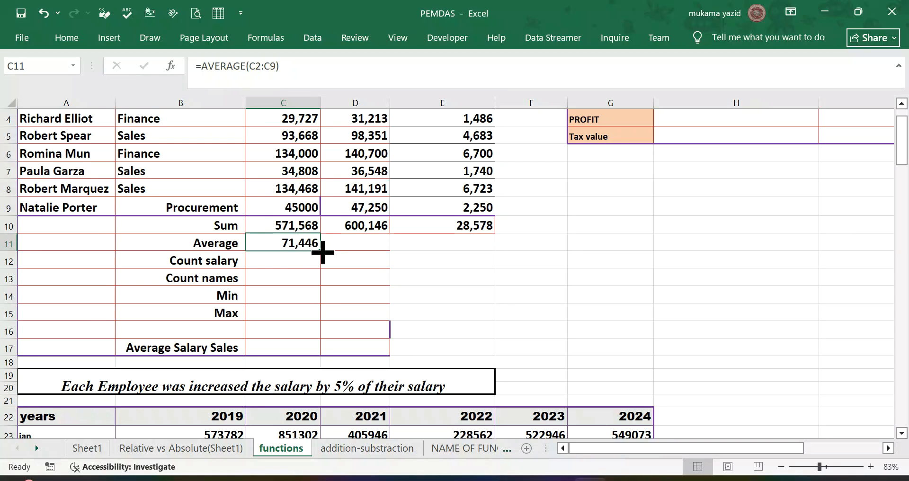
drag(319, 251, 476, 267)
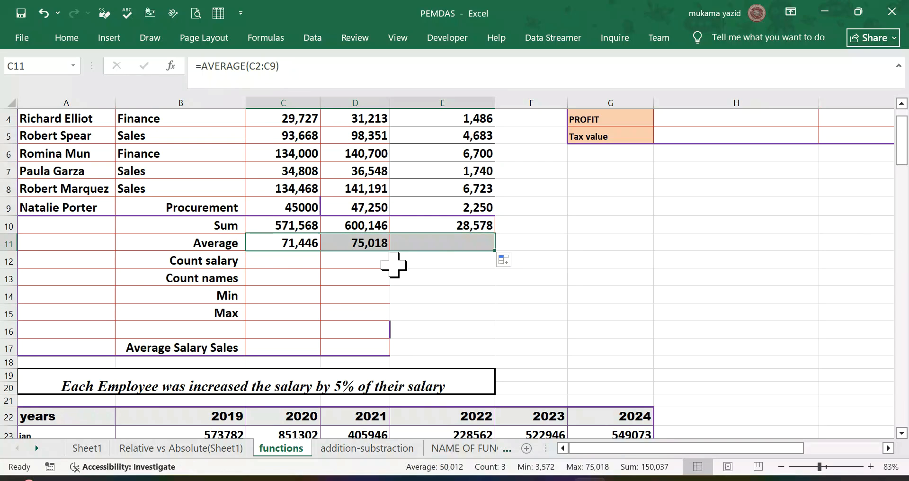
Step: Count the salaries in C12 with =COUNT(C2:C9) and copy the formula across to E12
click(272, 265)
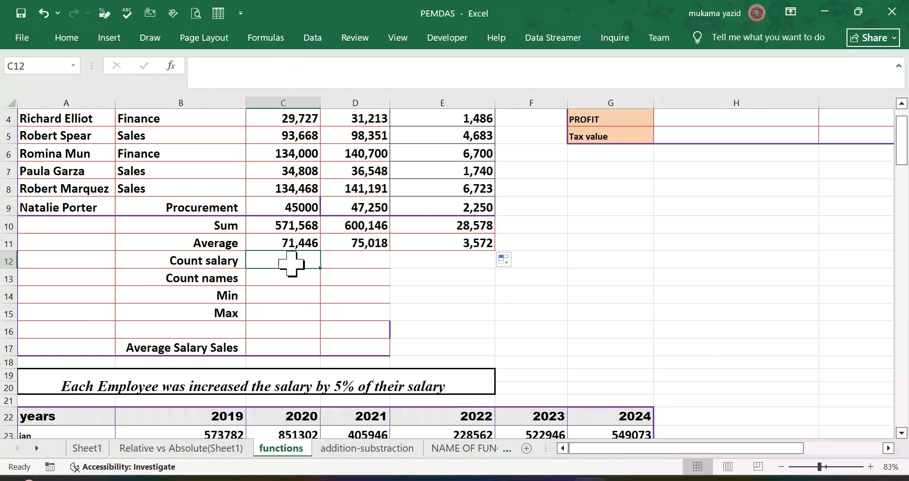
scroll(293, 260, up, 1)
scroll(294, 260, down, 1)
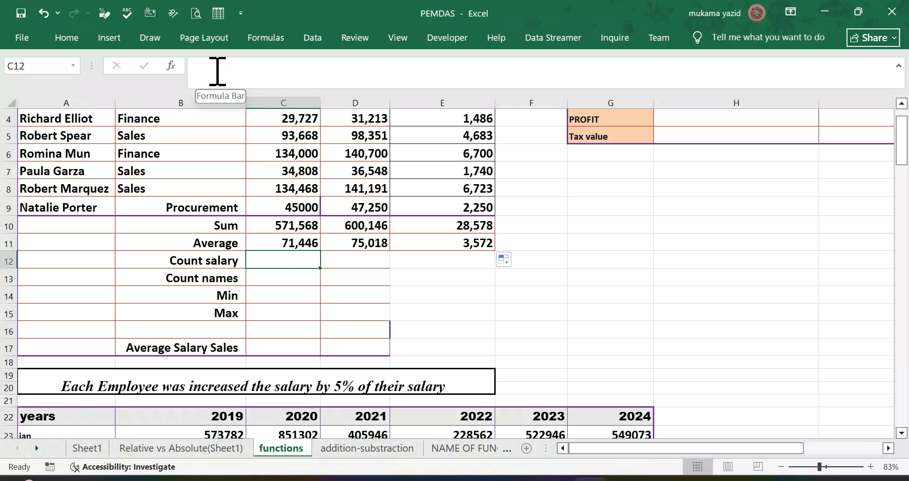
click(72, 38)
click(720, 60)
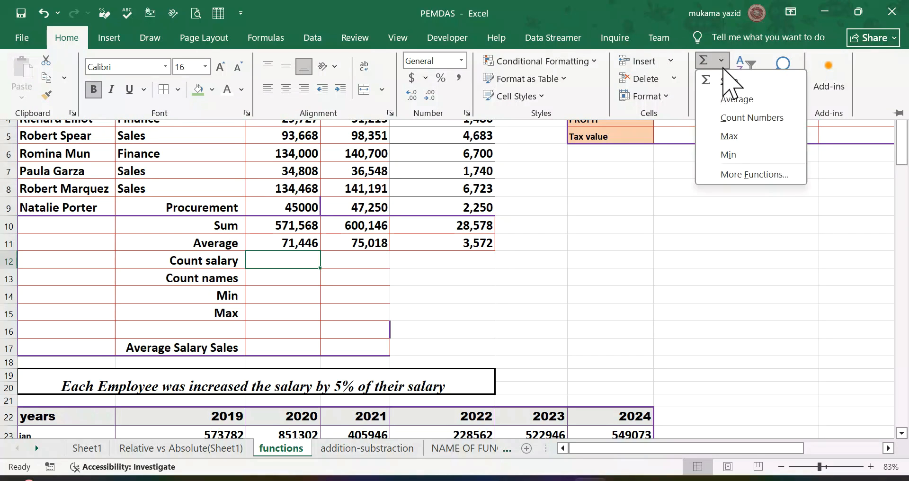
click(750, 119)
drag(246, 246, 252, 216)
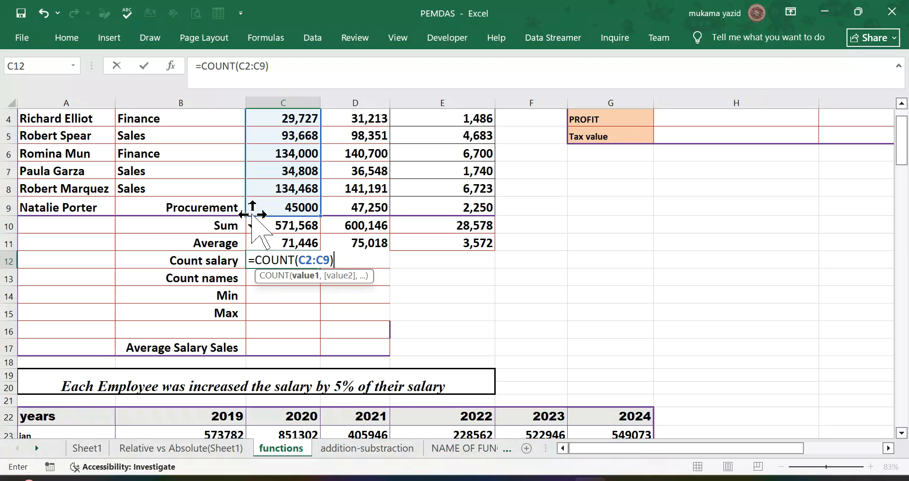
key(Return)
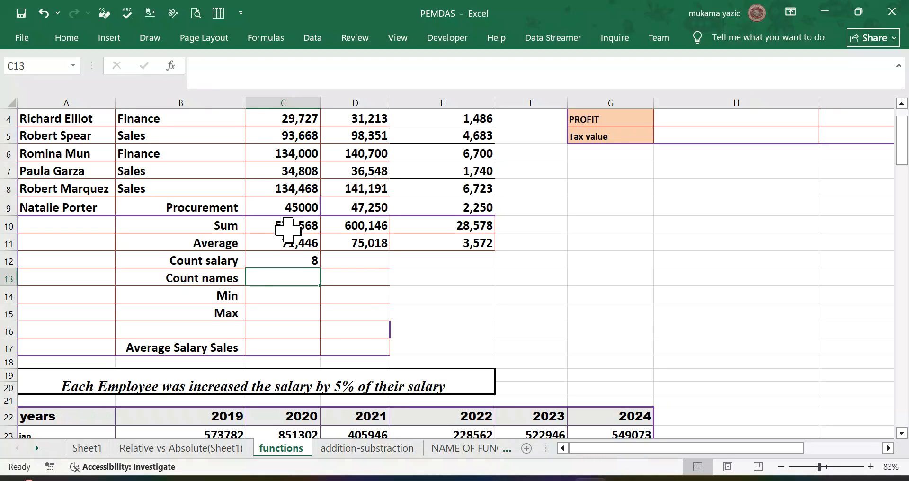
click(307, 263)
drag(320, 268, 493, 286)
Step: Count the employee names in C13 with =COUNTA(A2:A9)
click(280, 281)
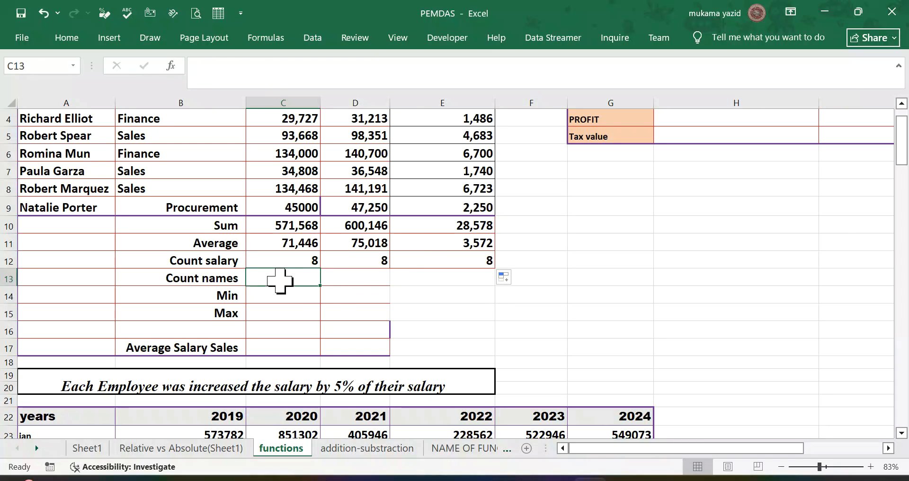
text(=)
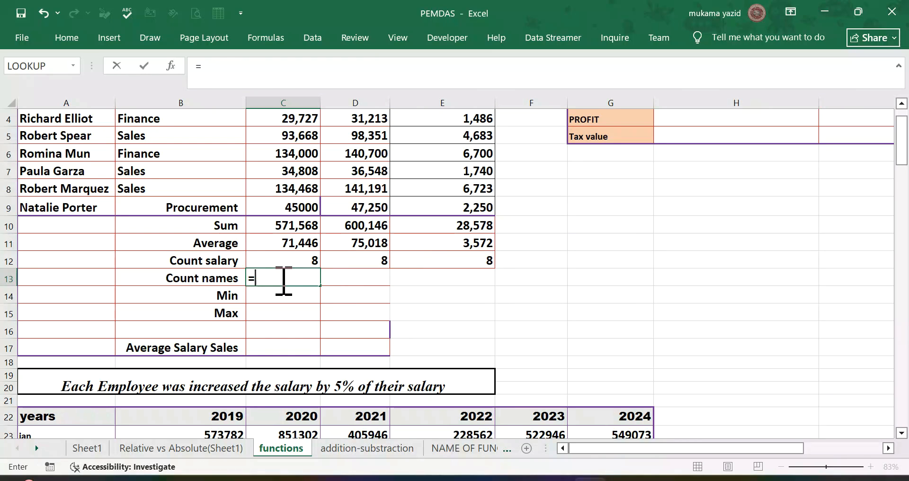
text(con)
key(BackSpace)
text(ut)
key(BackSpace)
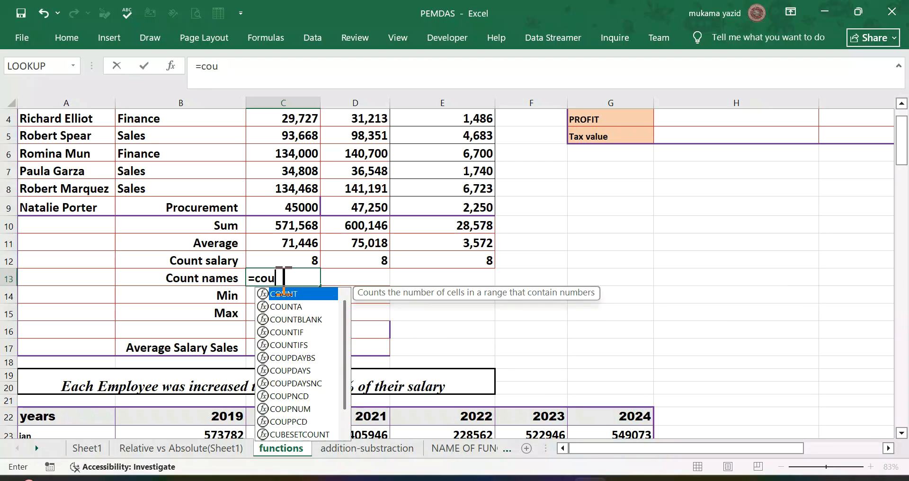
click(304, 307)
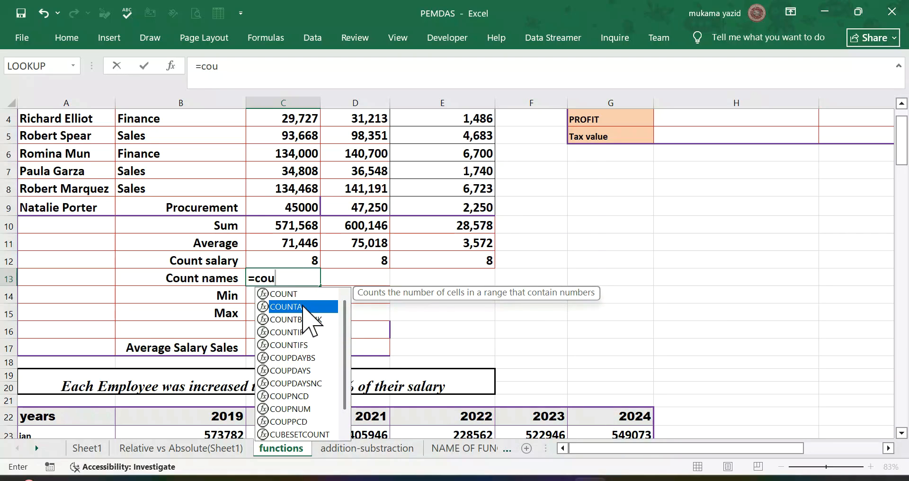
double_click(303, 307)
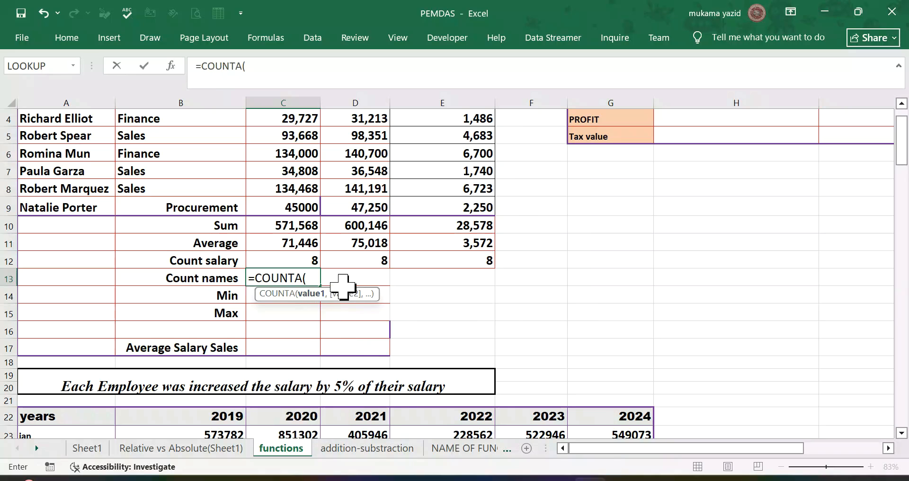
scroll(112, 173, up, 1)
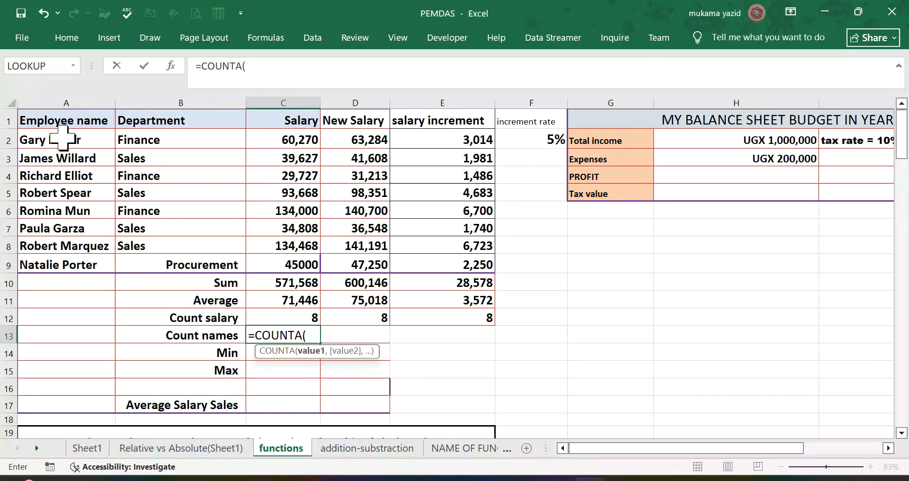
drag(63, 140, 63, 258)
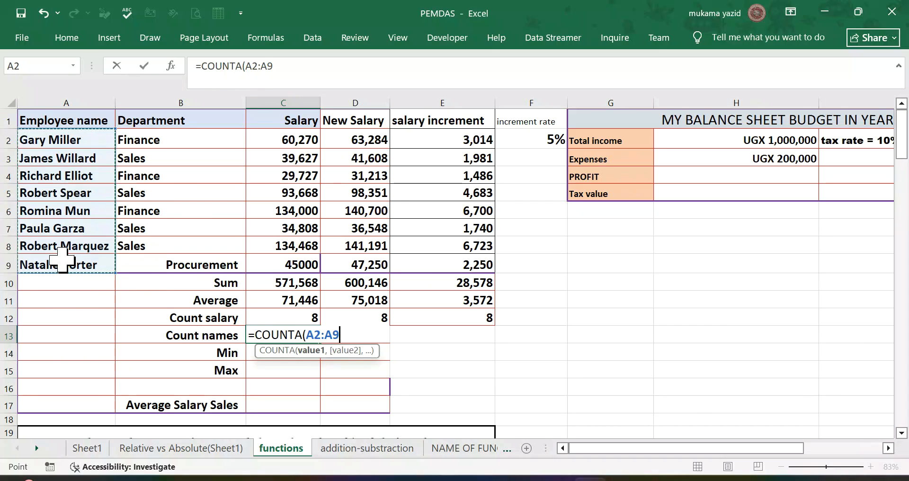
key(Return)
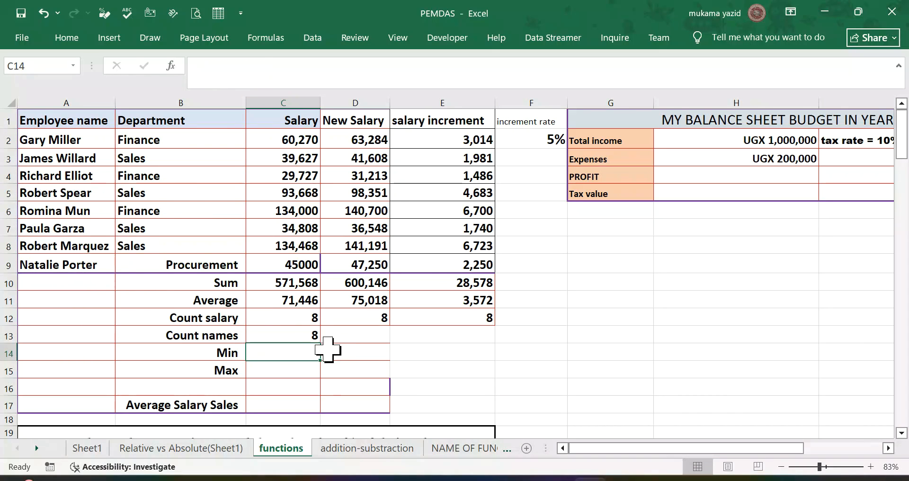
click(290, 337)
Step: Find the lowest salary in C14 with =MIN(C2:C9) and copy the formula across to E14
scroll(357, 339, down, 1)
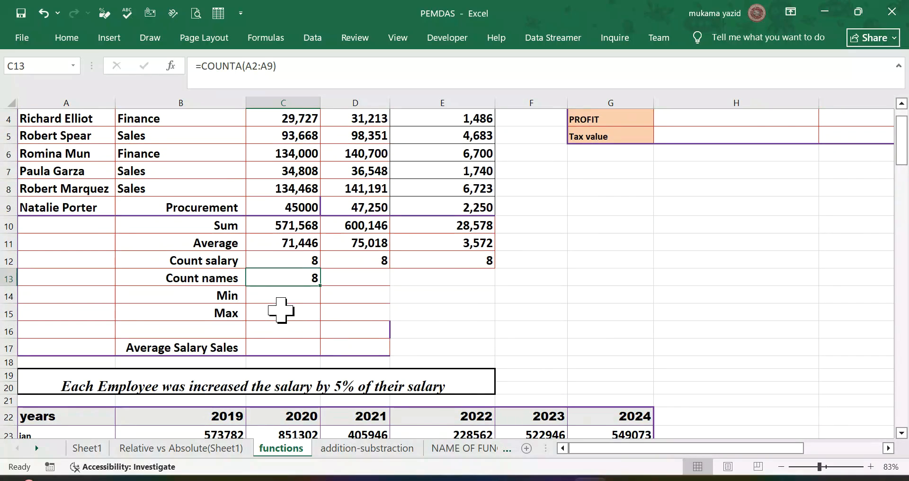
click(286, 295)
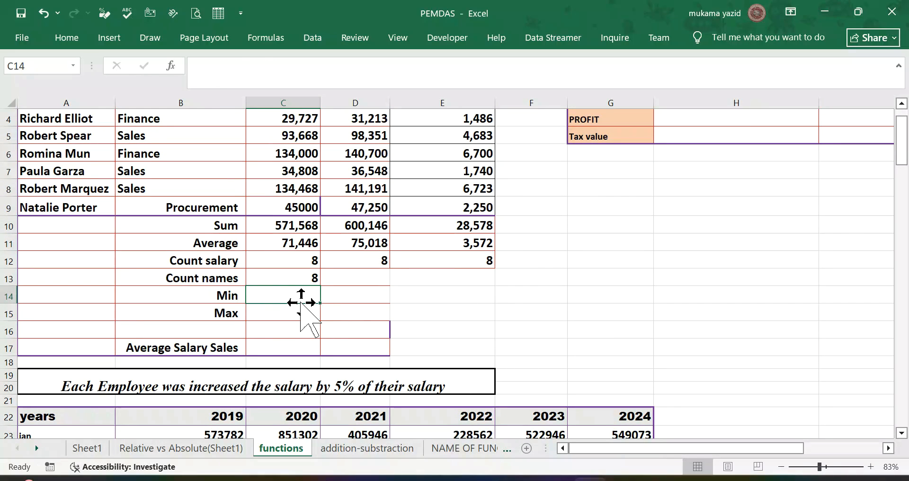
click(76, 38)
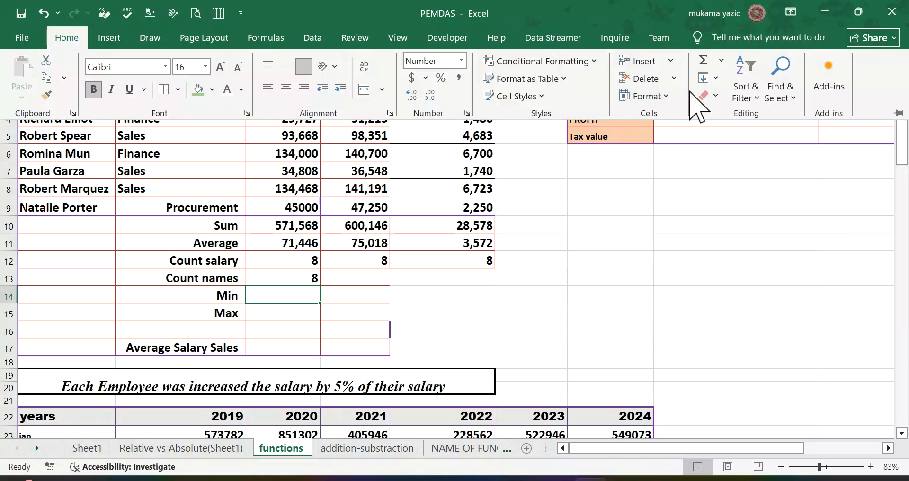
click(721, 60)
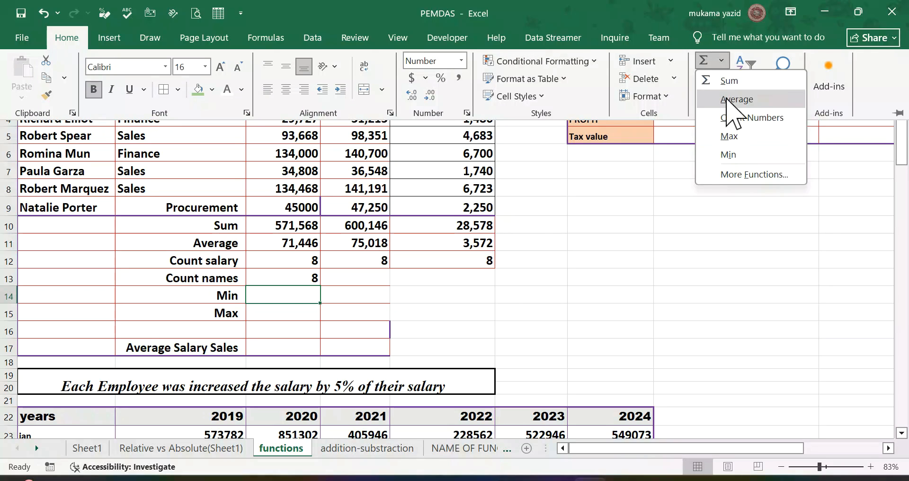
click(734, 155)
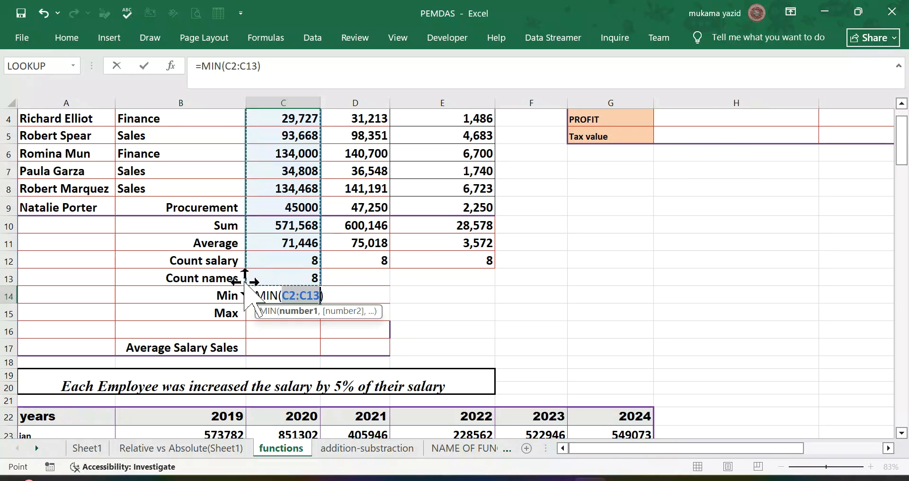
drag(244, 285, 252, 216)
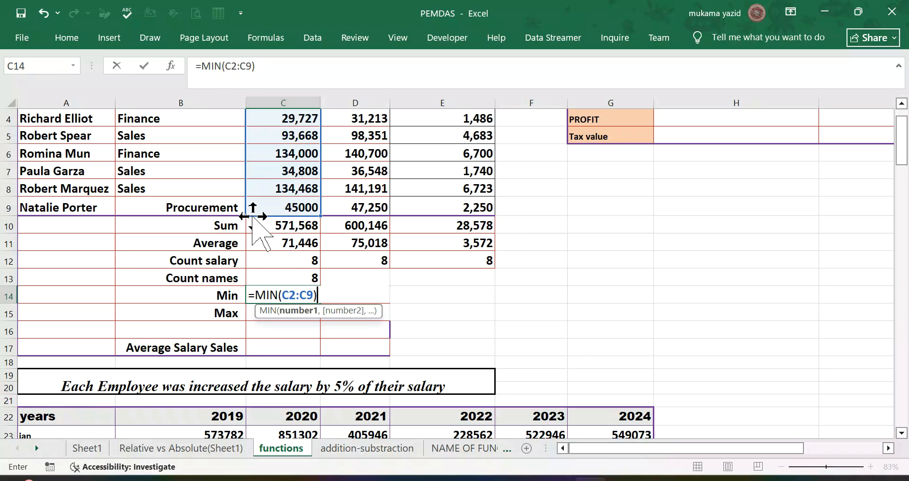
key(Return)
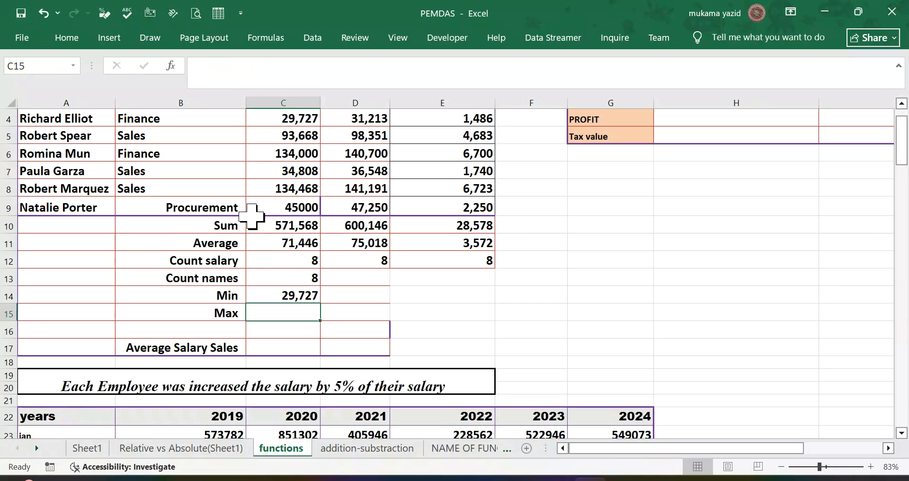
click(289, 290)
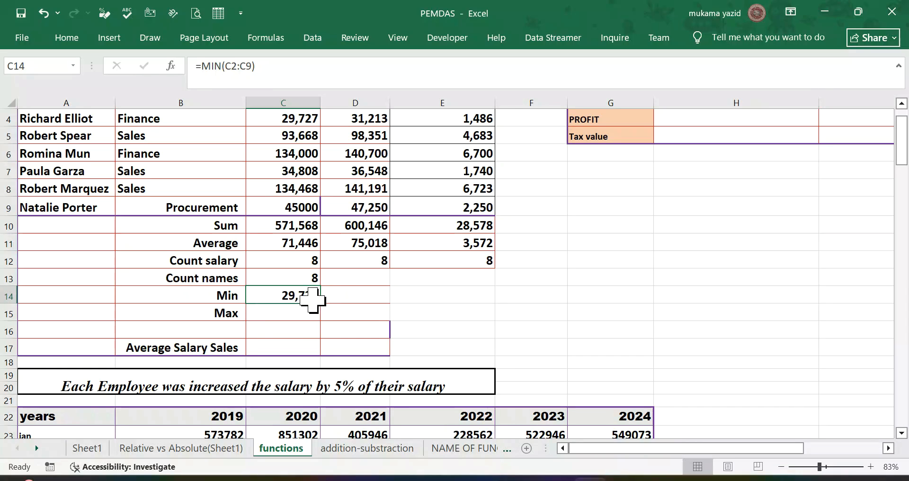
drag(320, 302, 525, 329)
Step: Find the highest salary in C15 with =MAX(C2:C9) and copy the formula across to E15
click(269, 313)
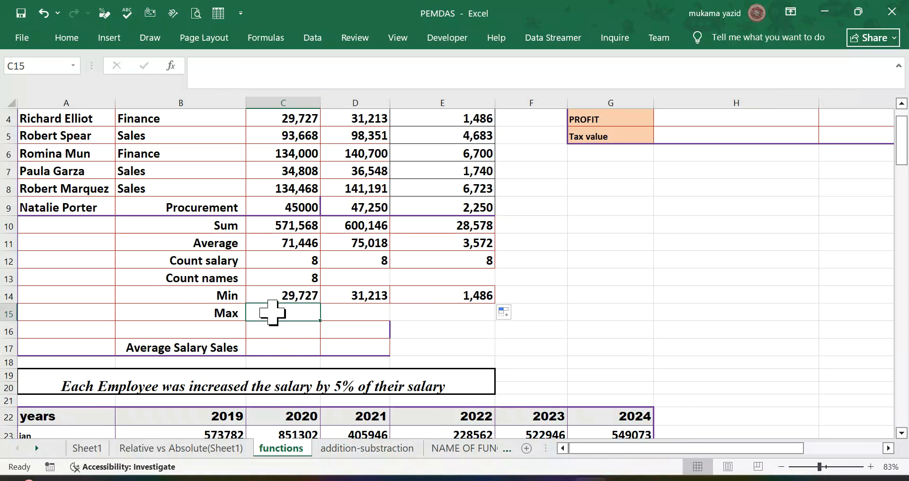
click(66, 37)
click(721, 60)
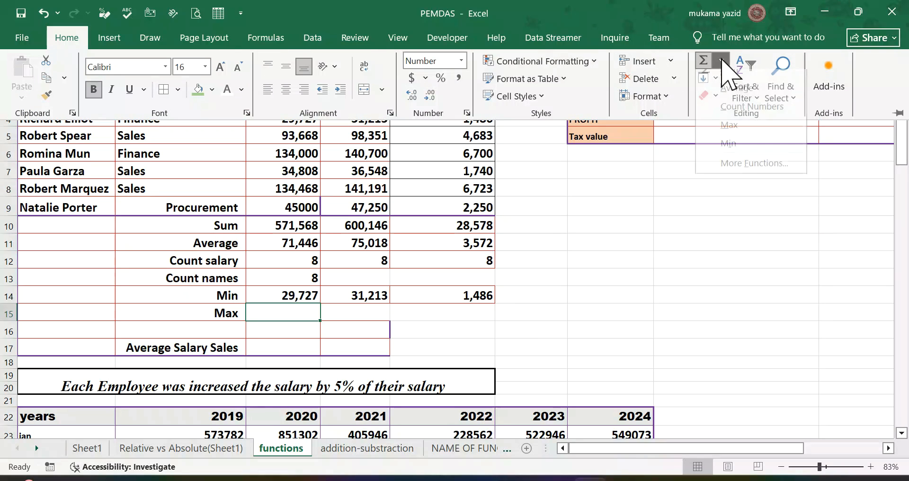
click(732, 137)
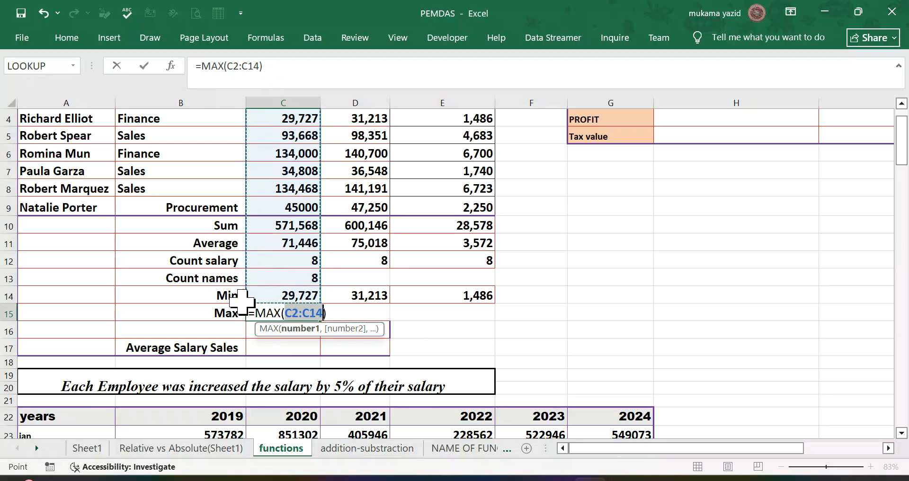
drag(244, 303, 261, 217)
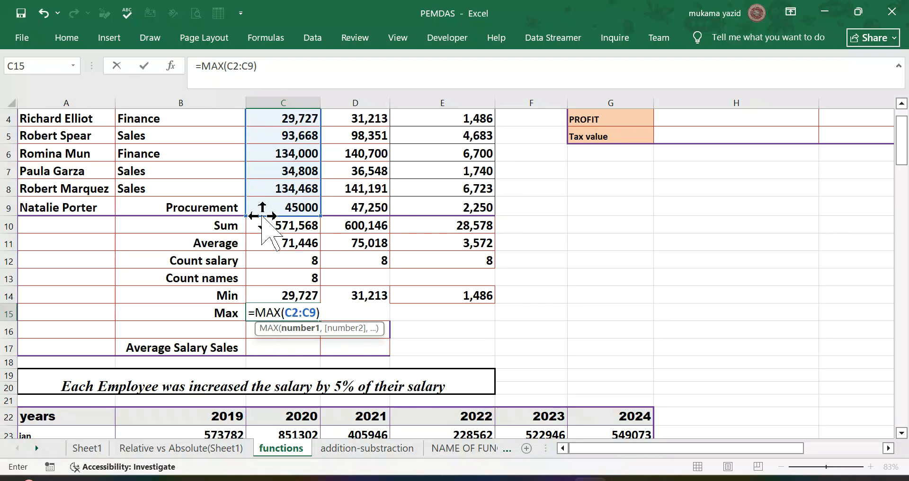
key(ctrl+Return)
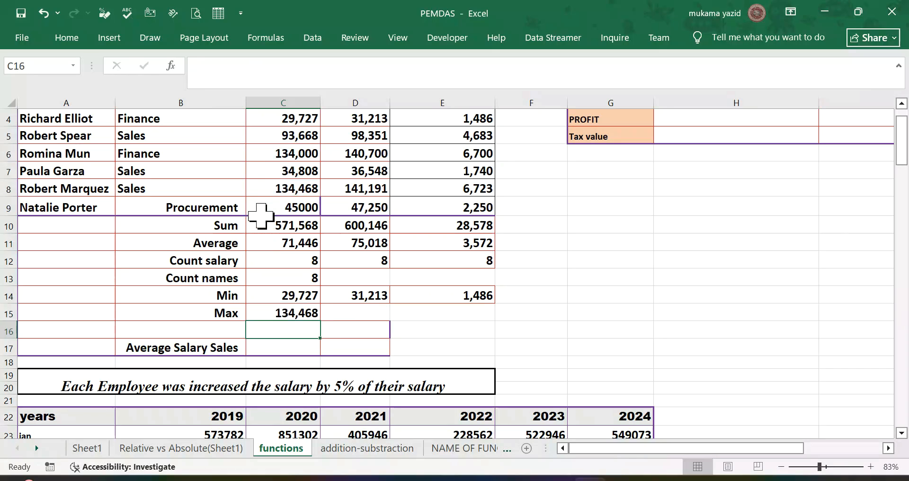
drag(321, 323, 504, 337)
drag(482, 328, 482, 328)
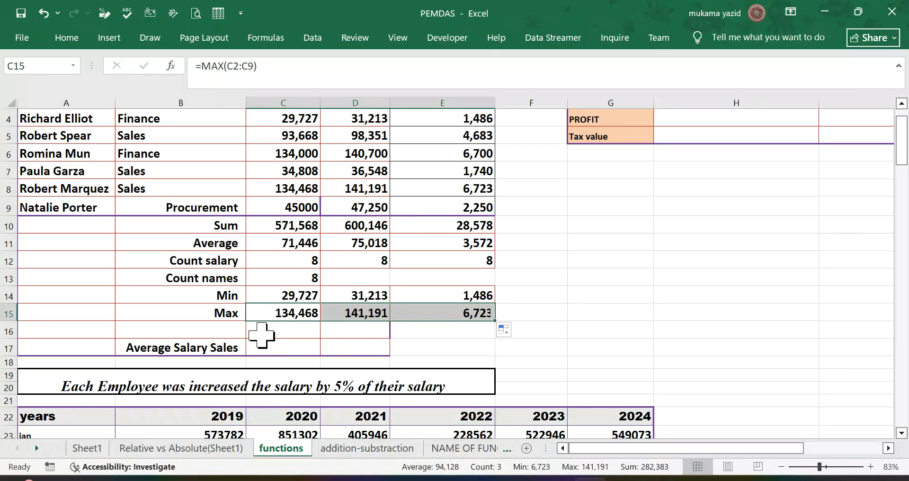
Step: Calculate the average salary in C17, beside Average Salary Sales, with =AVERAGE(C2:C9)
scroll(299, 335, down, 2)
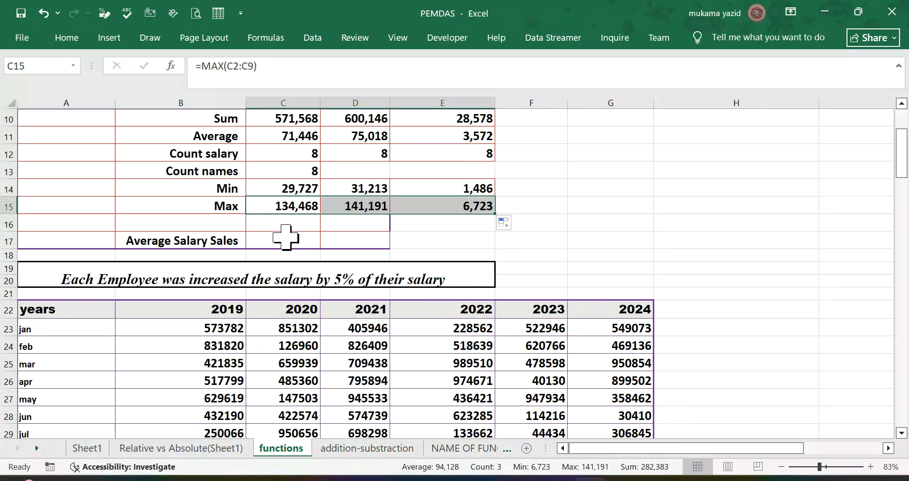
click(283, 236)
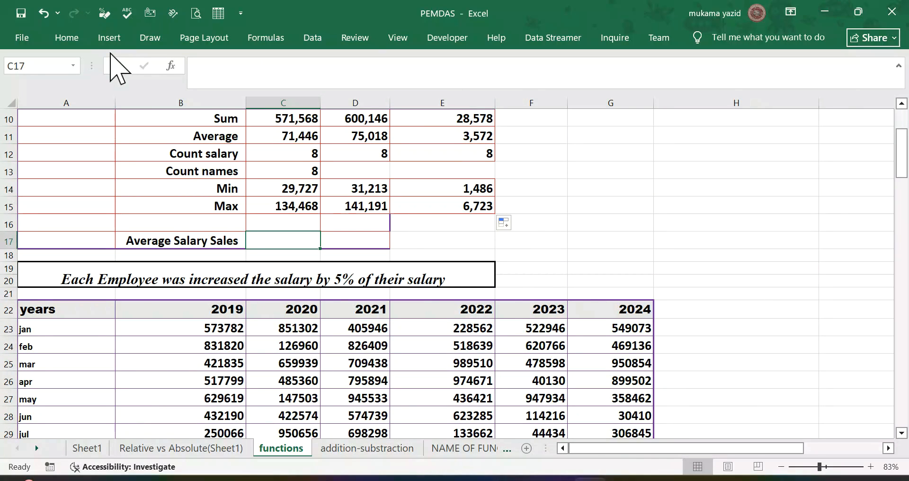
text(=)
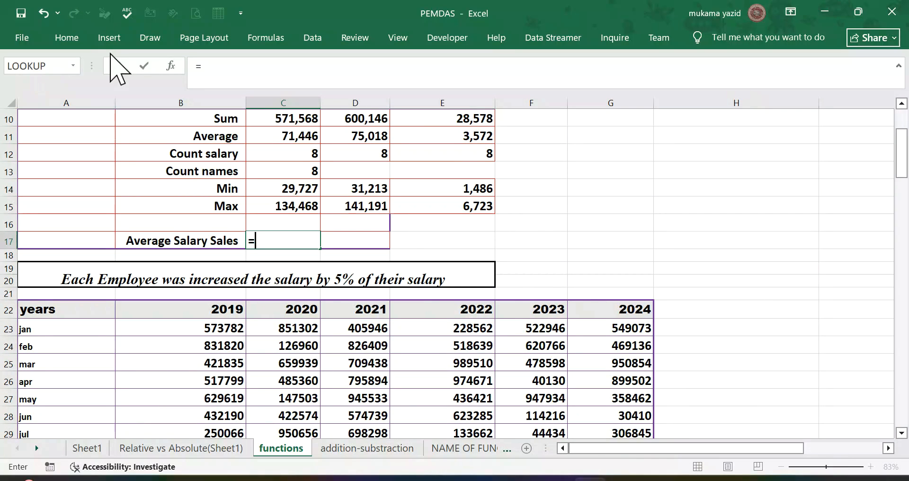
text(a)
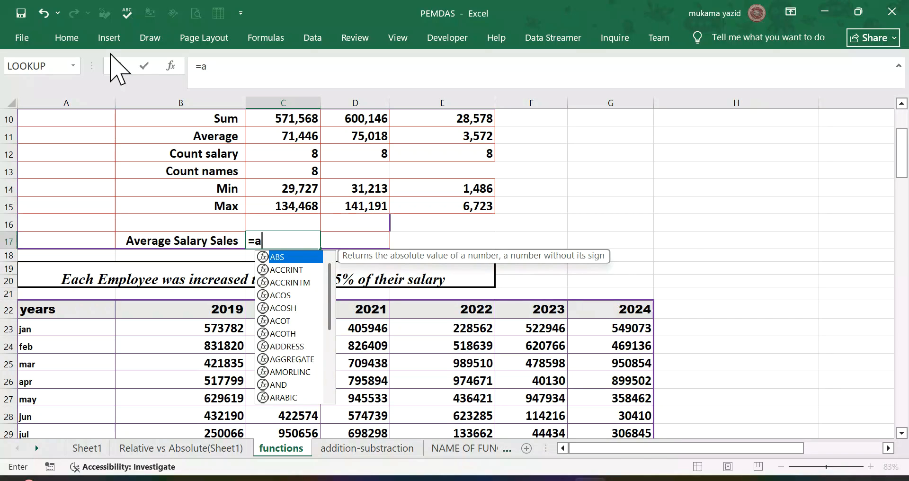
text(v)
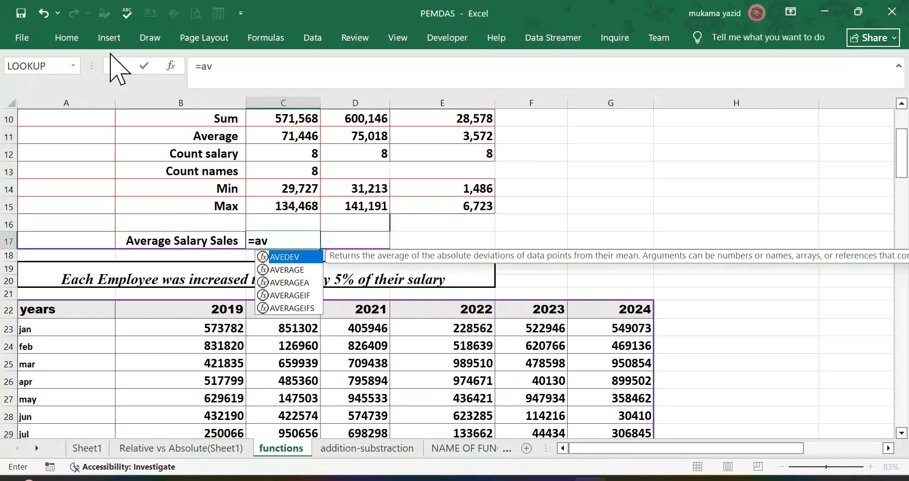
click(287, 270)
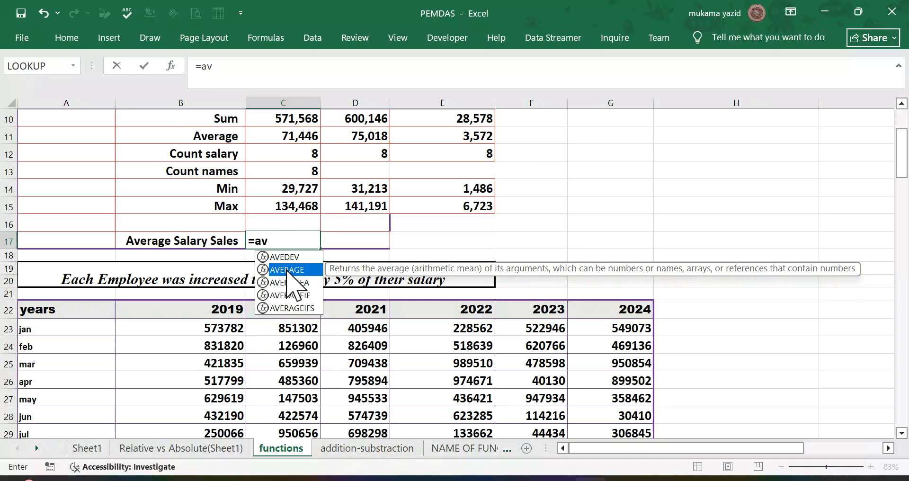
double_click(287, 269)
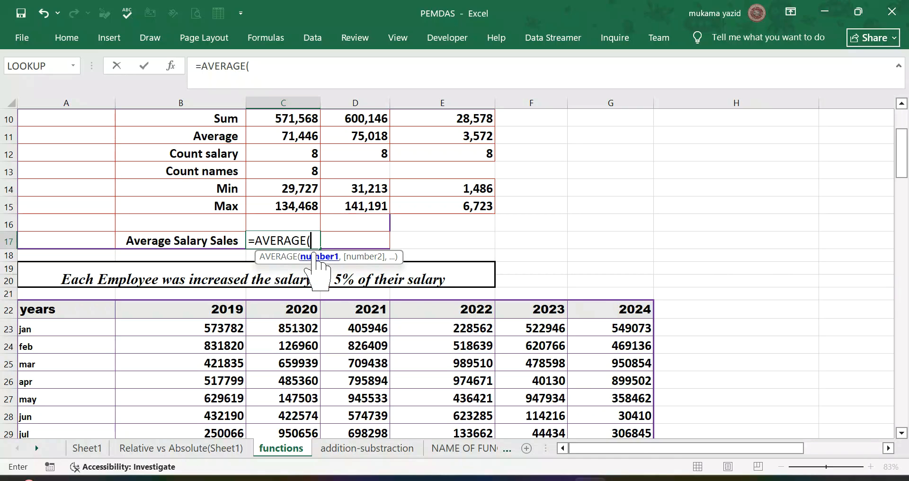
scroll(277, 194, up, 3)
drag(284, 138, 288, 262)
key(Return)
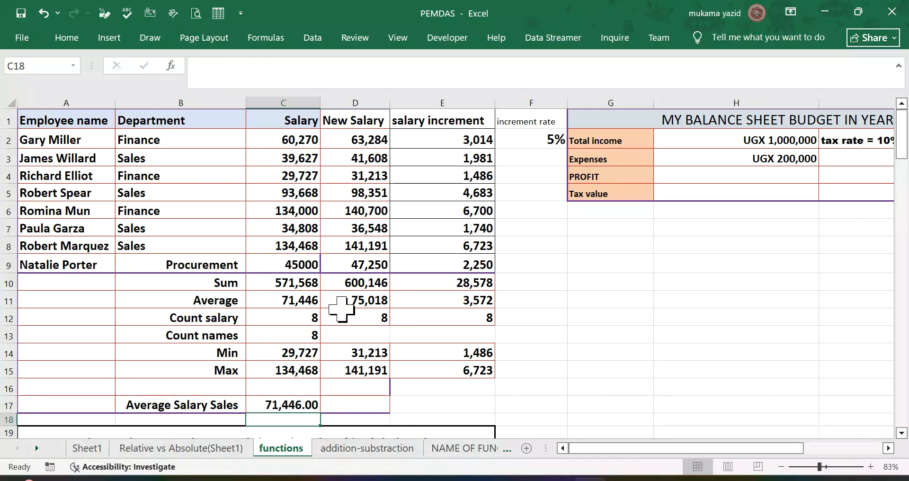
Step: Copy the average formula from C17 across to E17
scroll(341, 308, down, 4)
click(292, 178)
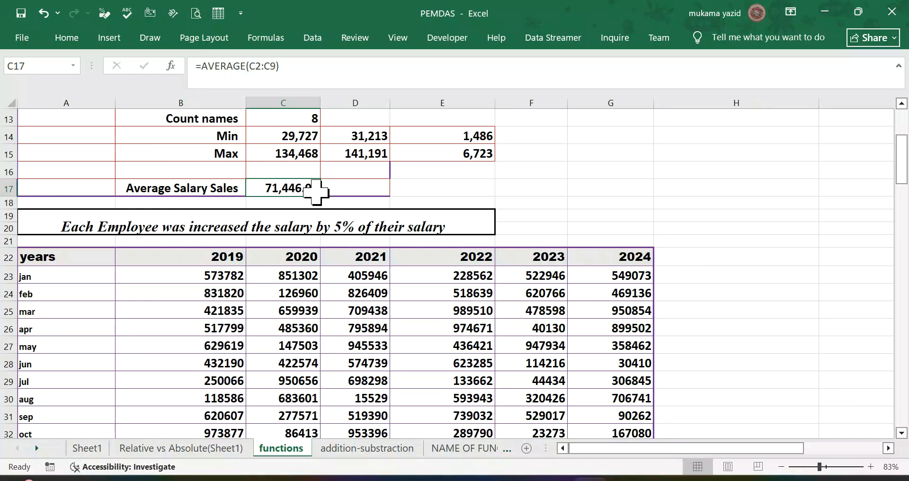
drag(320, 197, 509, 195)
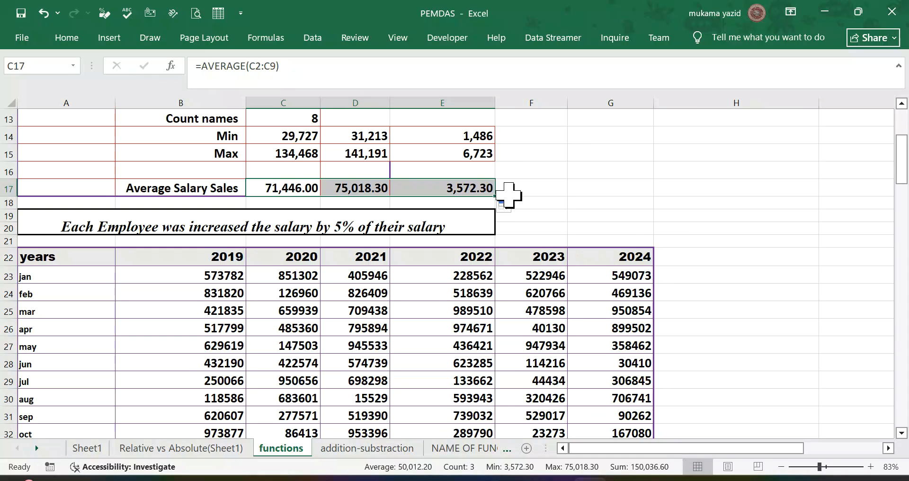
Step: Examine the monthly figures table for 2019 to 2024 and the summary rows beneath it
scroll(508, 195, down, 1)
scroll(429, 219, down, 1)
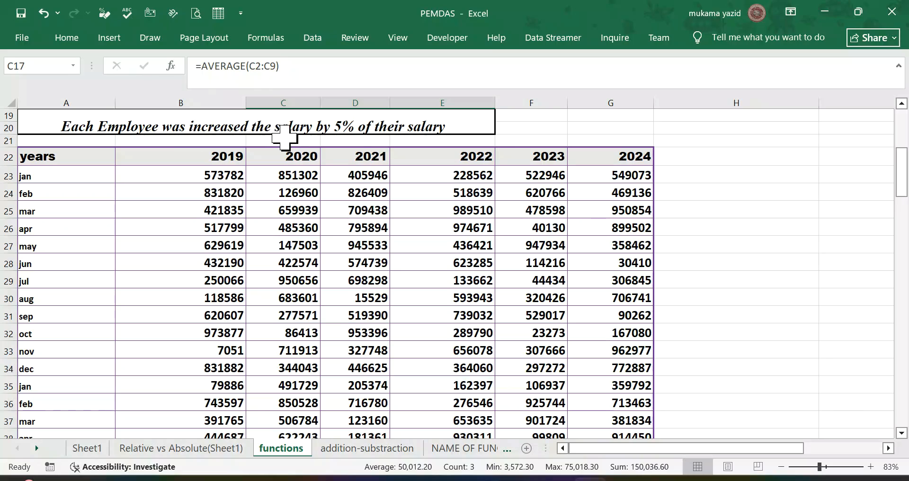
scroll(412, 135, up, 6)
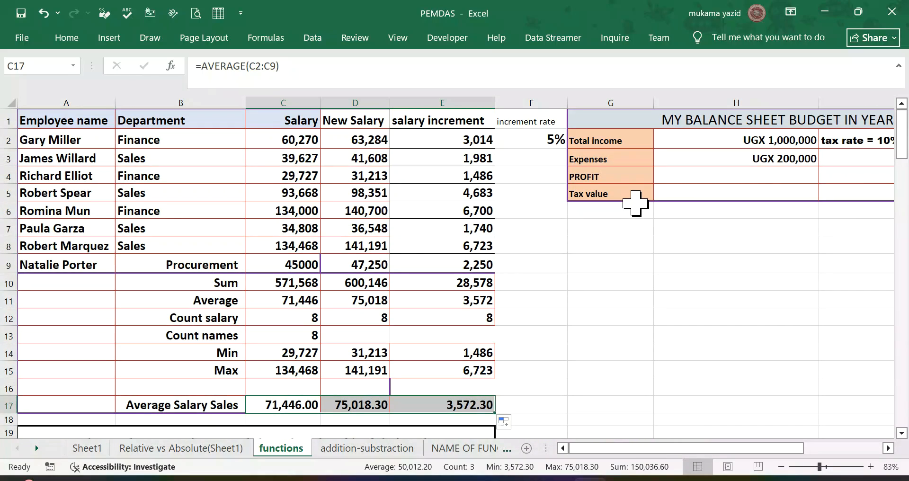
scroll(635, 203, down, 8)
scroll(635, 203, up, 3)
scroll(635, 202, up, 1)
scroll(635, 202, down, 3)
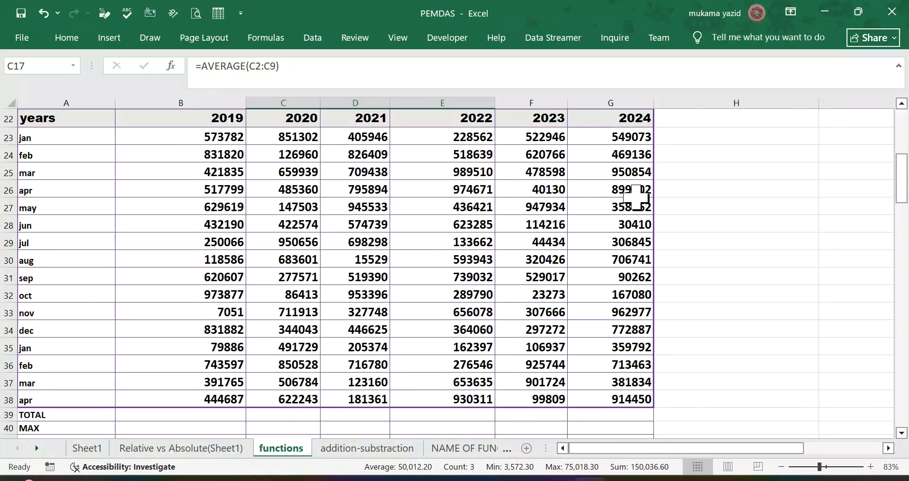
scroll(636, 198, down, 2)
scroll(163, 301, down, 2)
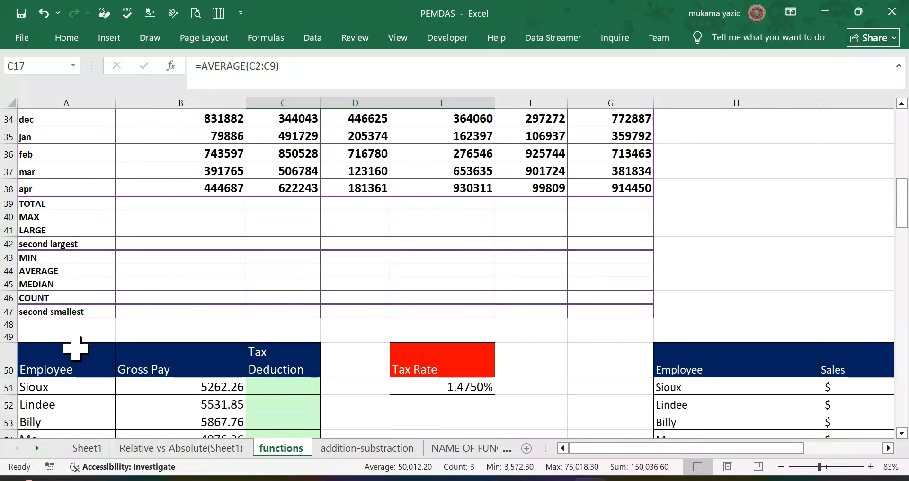
scroll(75, 348, up, 1)
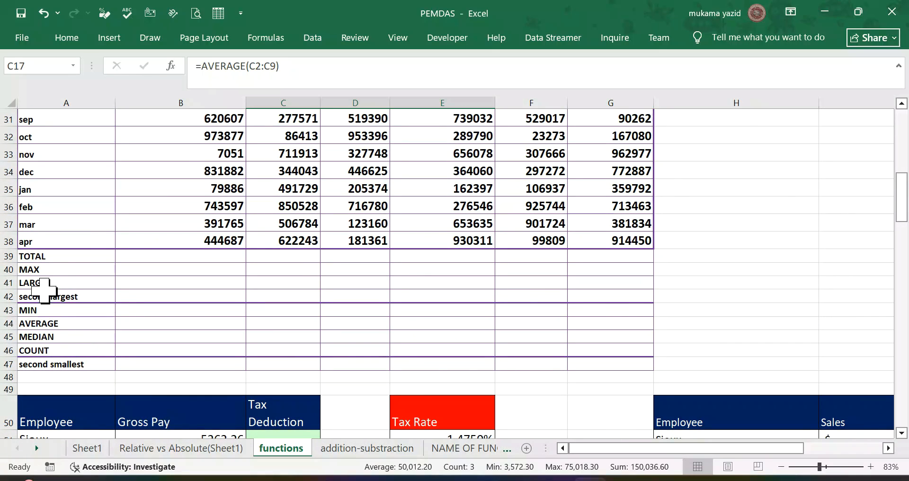
Step: Total the 2019 column in B39 with AutoSum as =SUM(B22:B38) and copy the formula across to G39
click(141, 258)
scroll(240, 244, up, 5)
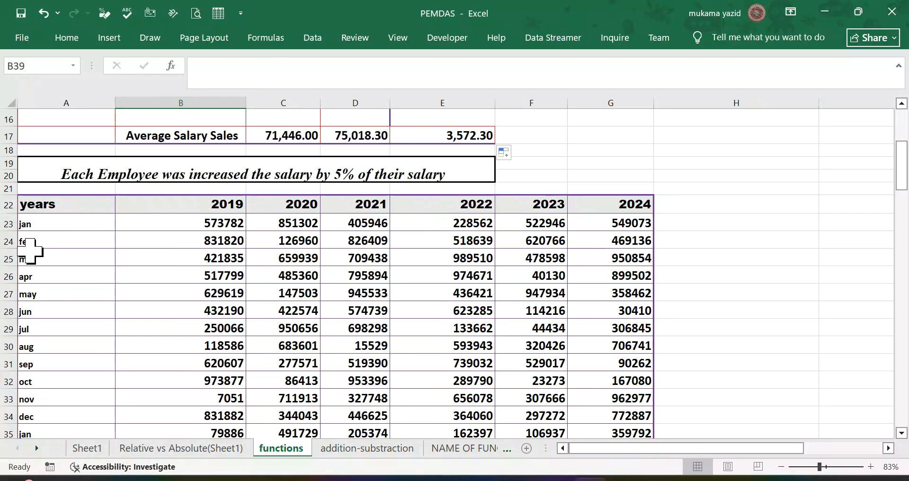
scroll(203, 219, down, 1)
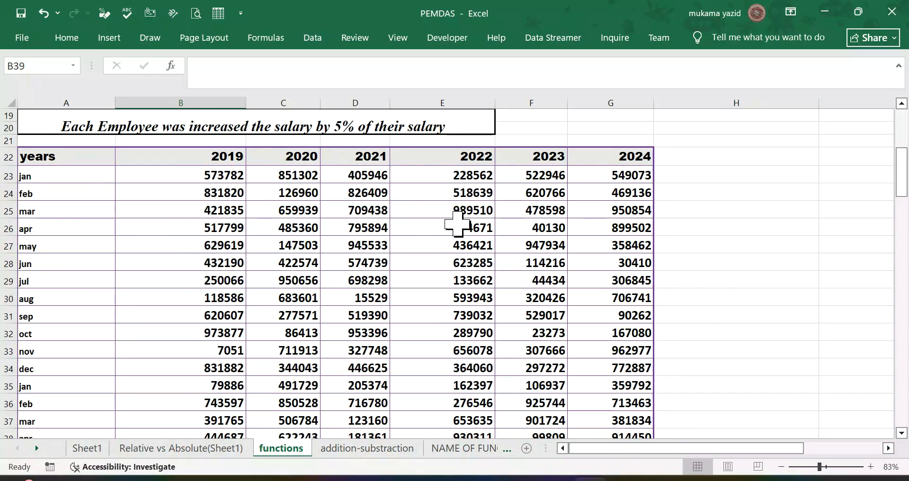
scroll(459, 217, down, 2)
scroll(198, 362, down, 2)
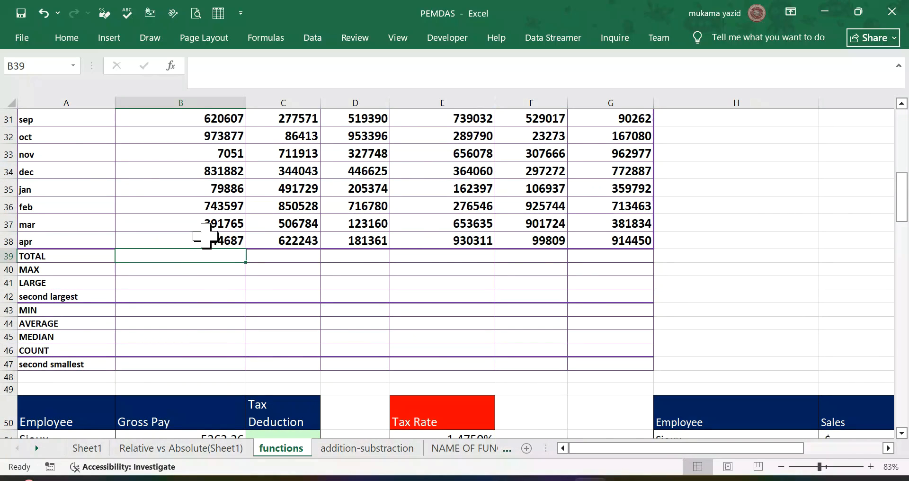
click(62, 37)
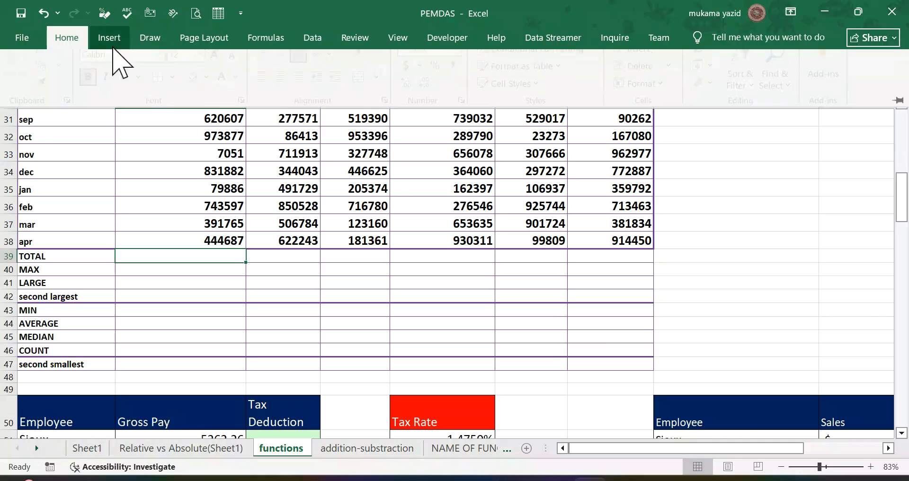
click(265, 38)
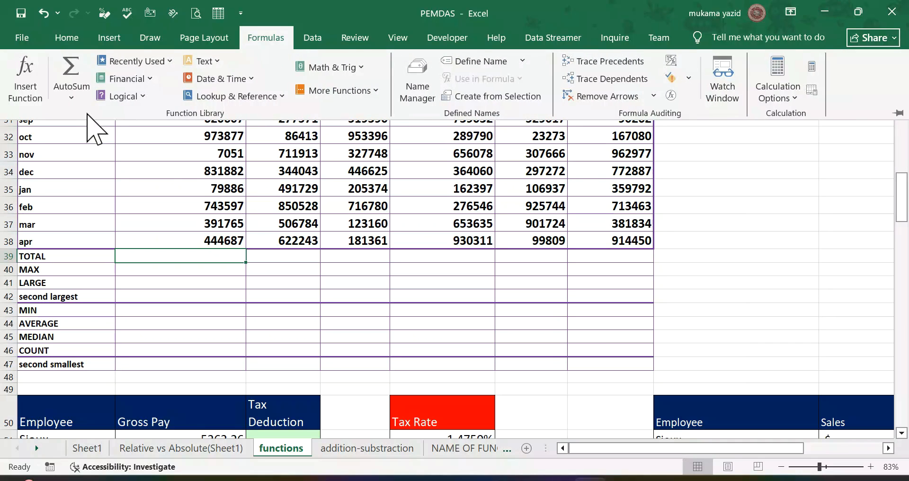
click(82, 101)
click(86, 59)
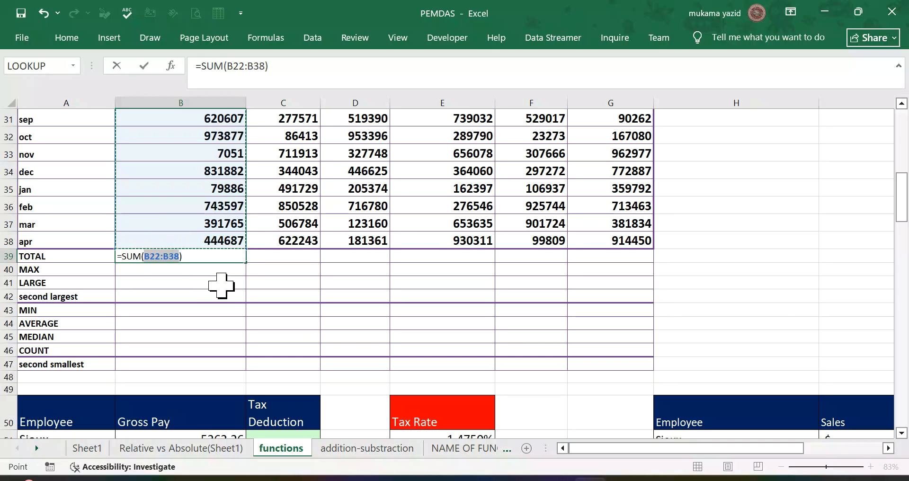
key(Return)
click(232, 257)
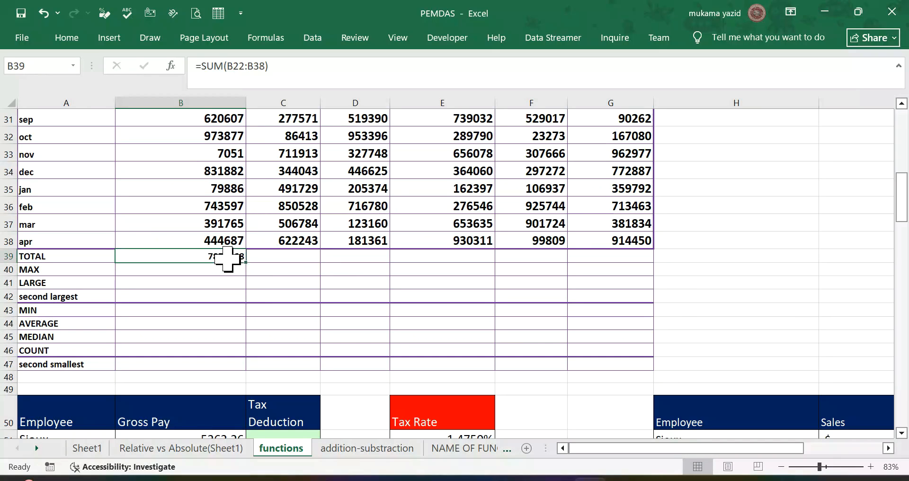
drag(245, 265, 645, 262)
Step: Find the highest 2019 value in B40 with =MAX(B22:B38), excluding the TOTAL row from the range
click(178, 269)
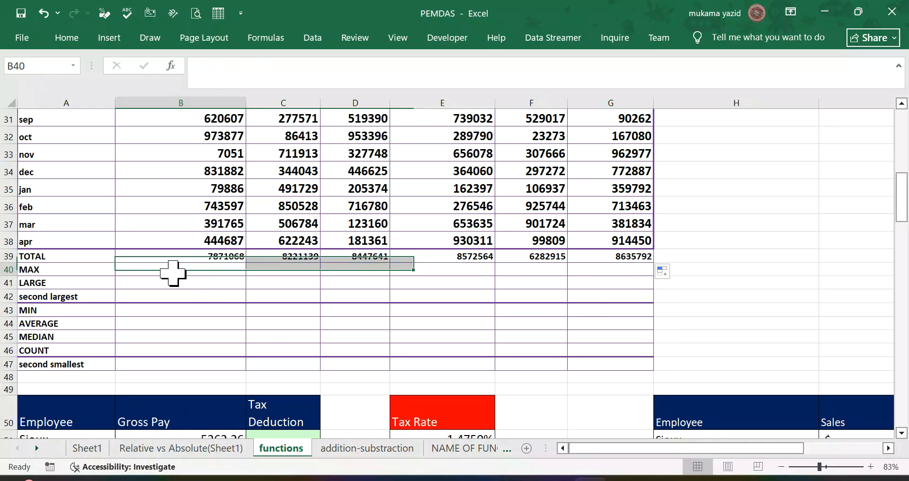
click(67, 37)
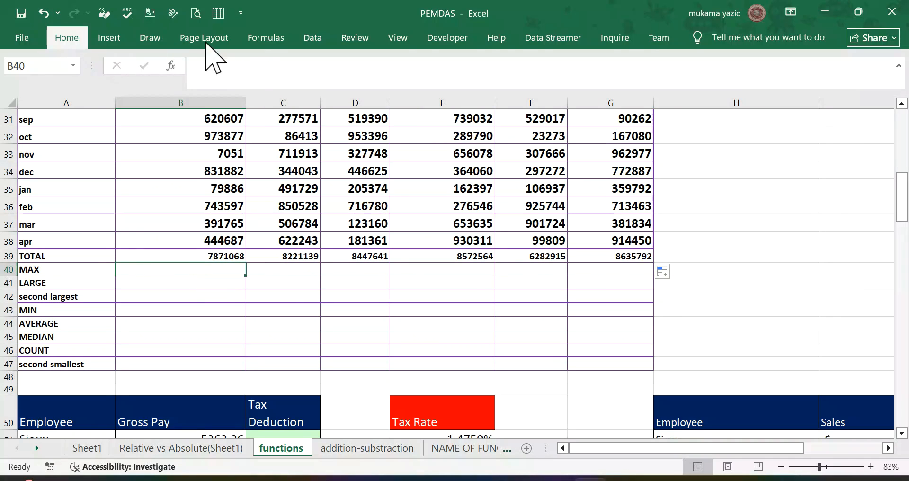
click(265, 37)
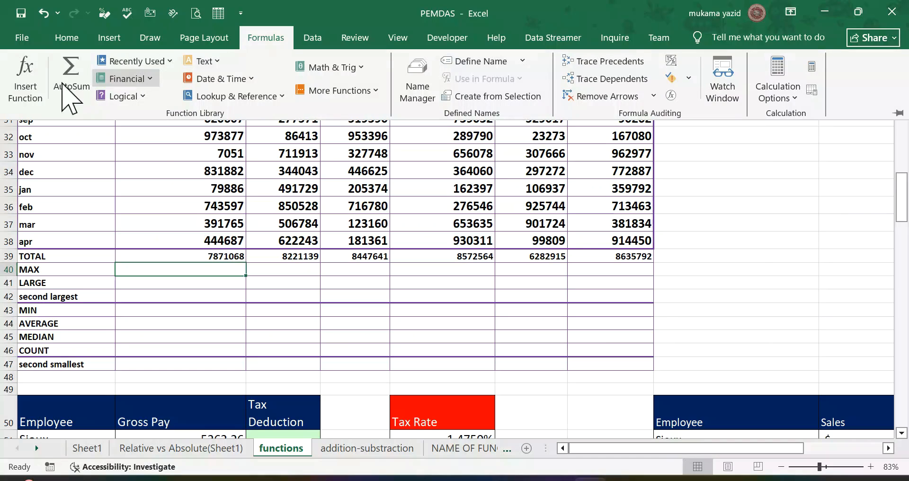
click(72, 94)
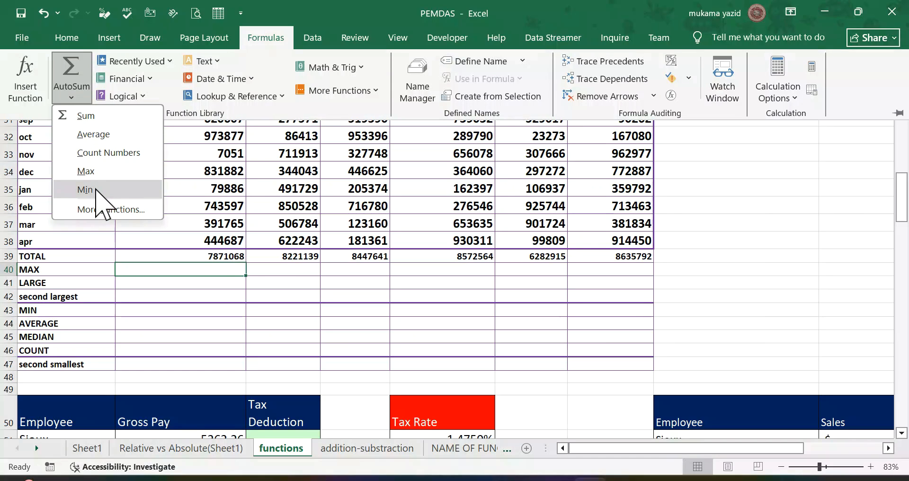
click(90, 171)
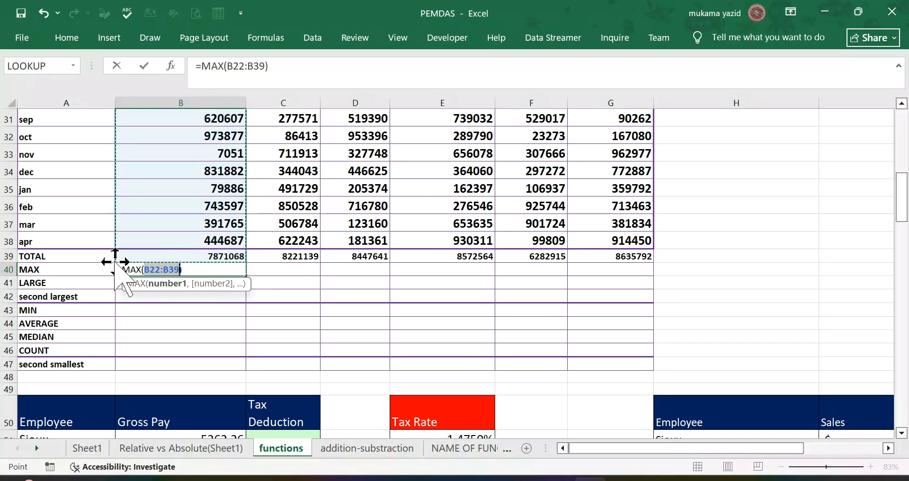
drag(114, 261, 122, 245)
key(Return)
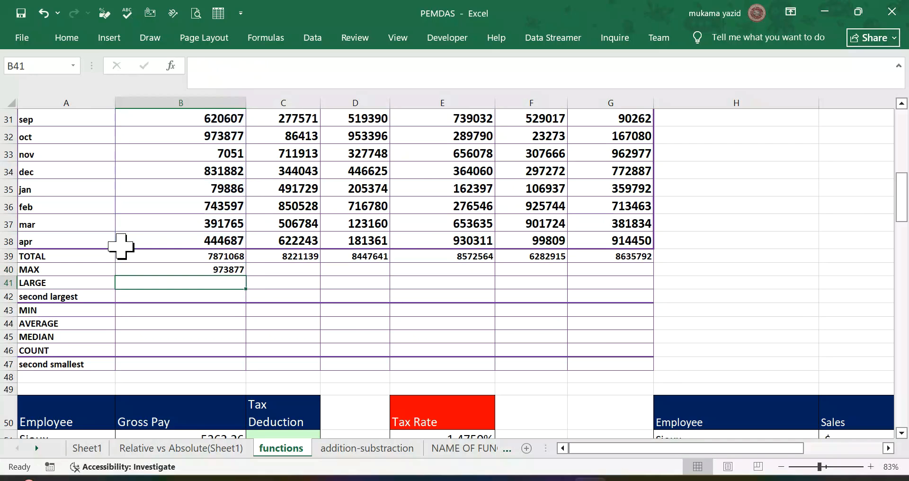
Step: Copy the MAX formula from B40 across to G40
drag(205, 276, 223, 276)
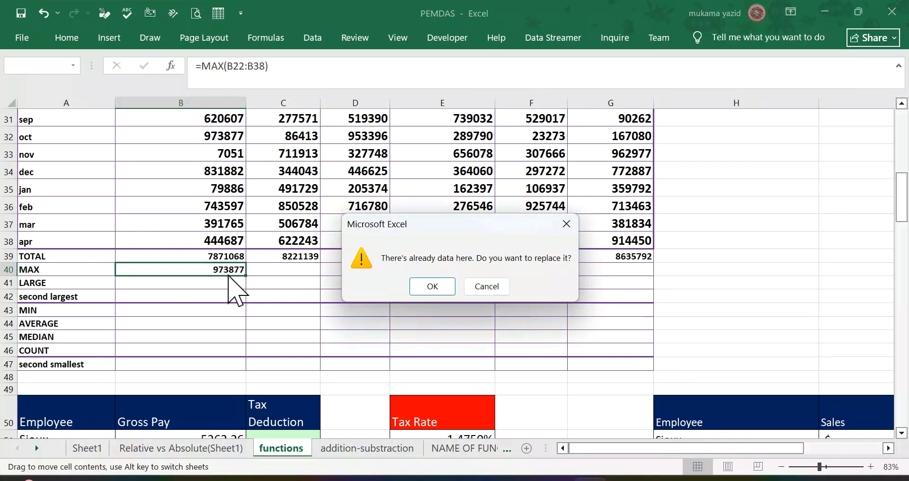
click(487, 285)
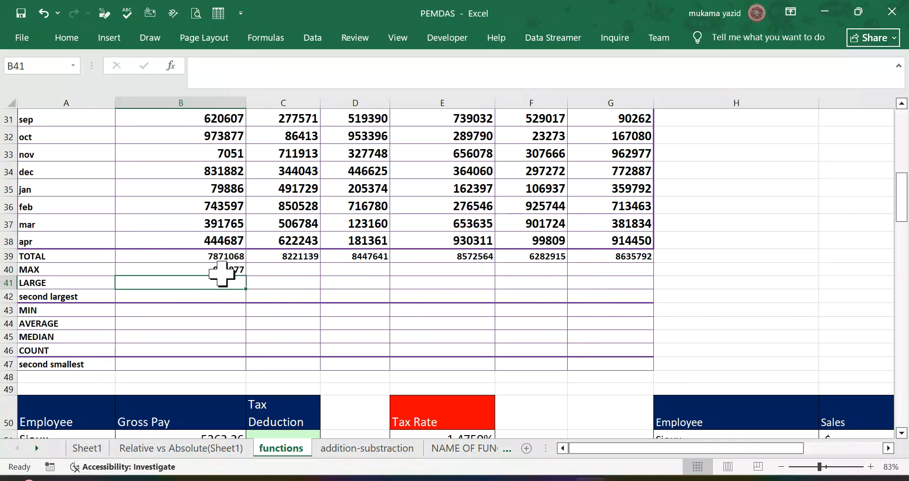
click(235, 271)
drag(244, 276, 557, 283)
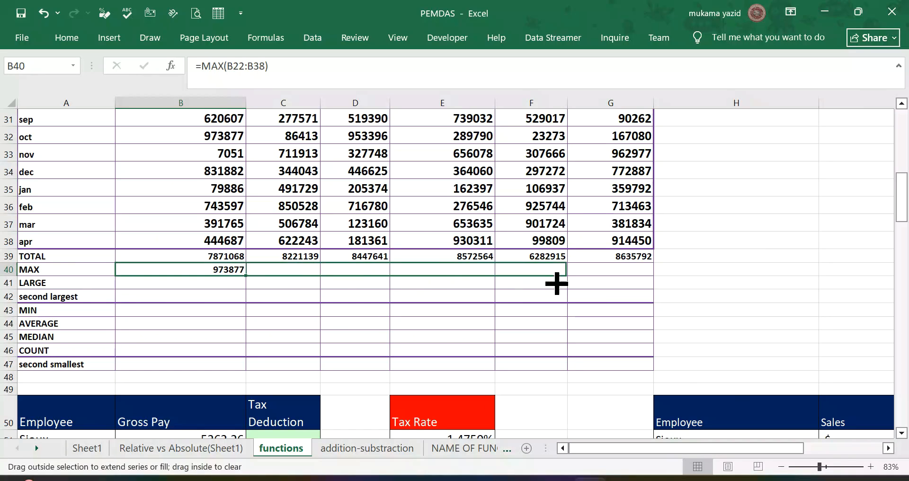
drag(553, 235, 620, 297)
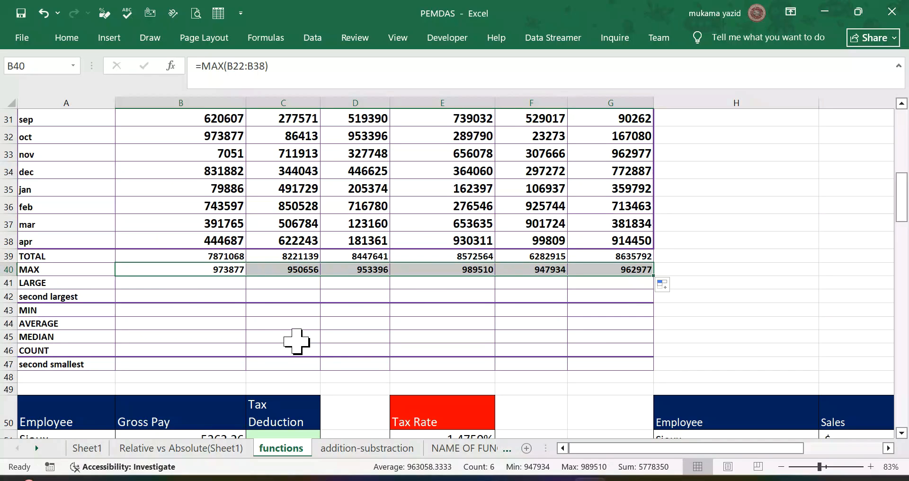
Step: Select B41, the 2019 cell of the LARGE row
click(213, 283)
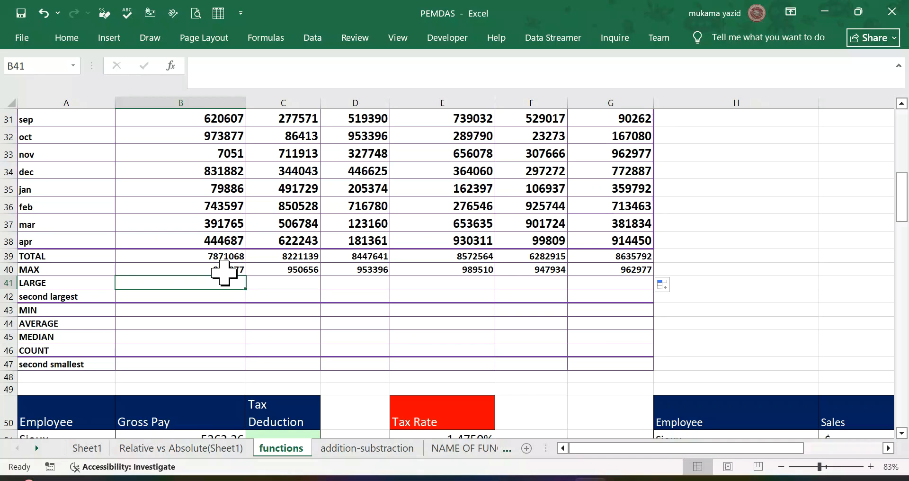
Step: Find the largest 2019 value in B41 of the LARGE row with =LARGE(B23:B37,1)
text(=)
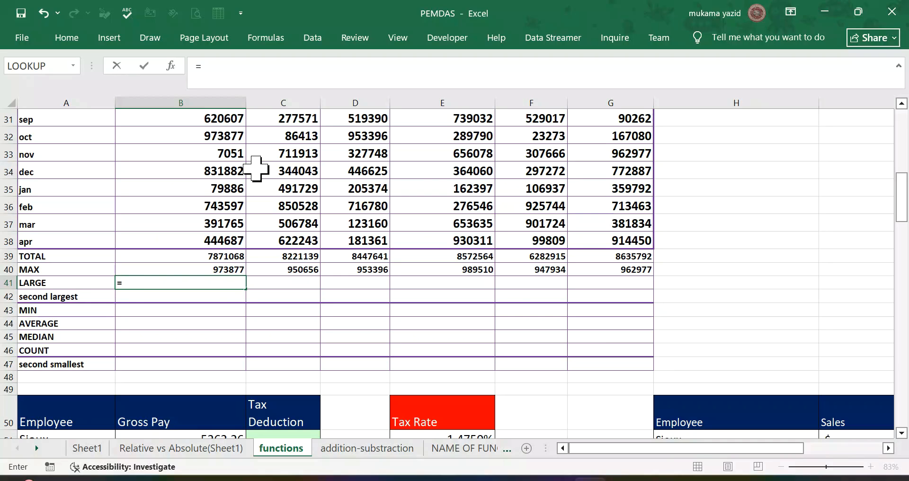
text(l)
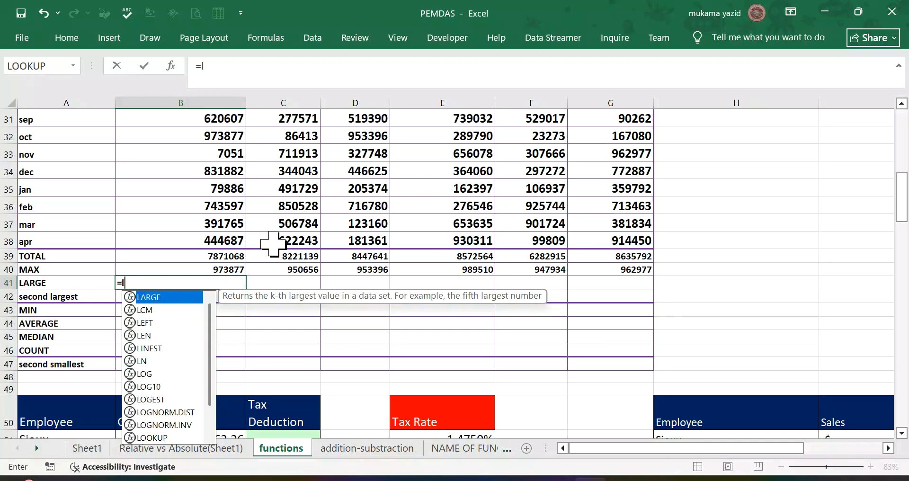
double_click(188, 298)
scroll(198, 154, up, 1)
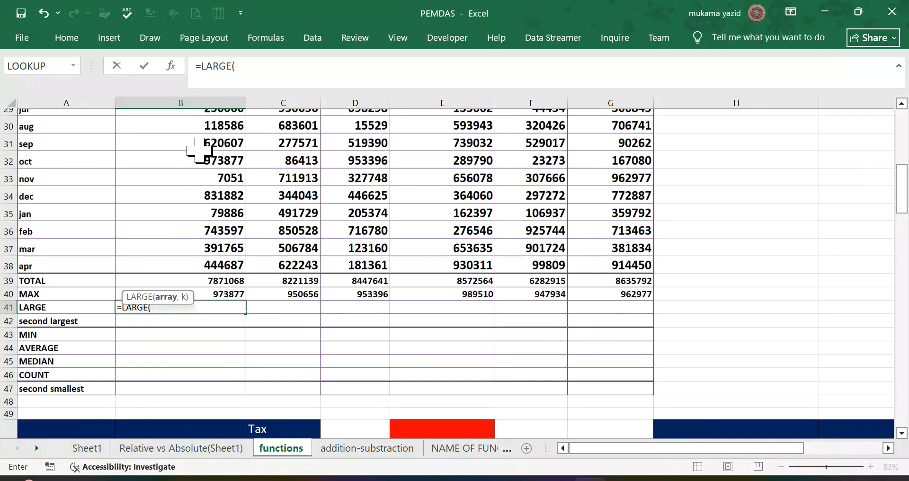
scroll(199, 150, up, 4)
click(221, 174)
drag(221, 174, 240, 315)
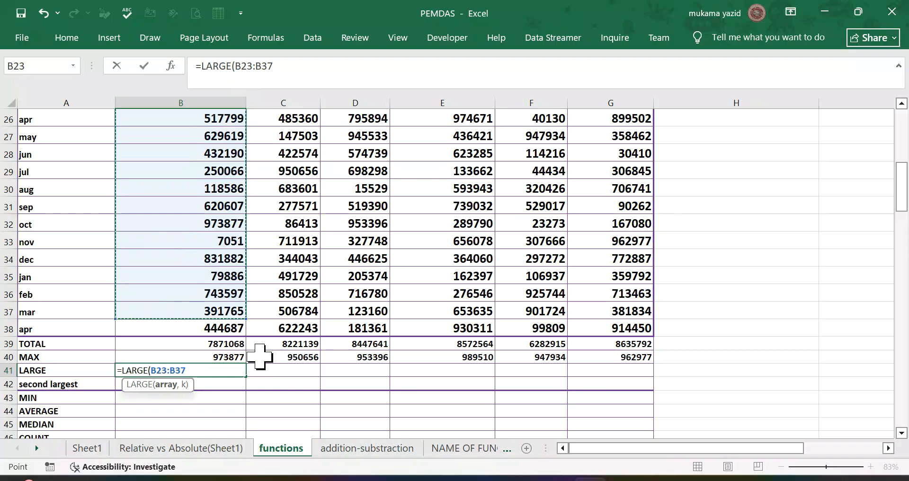
text(,)
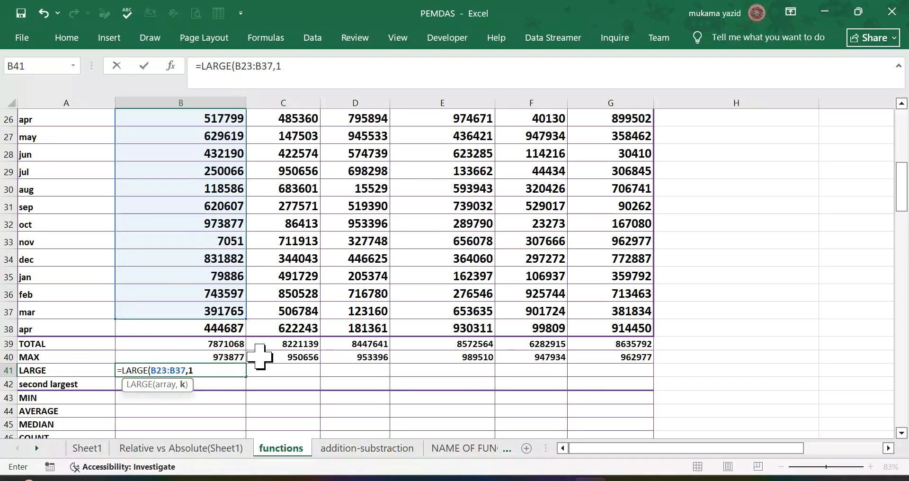
text(1))
key(Return)
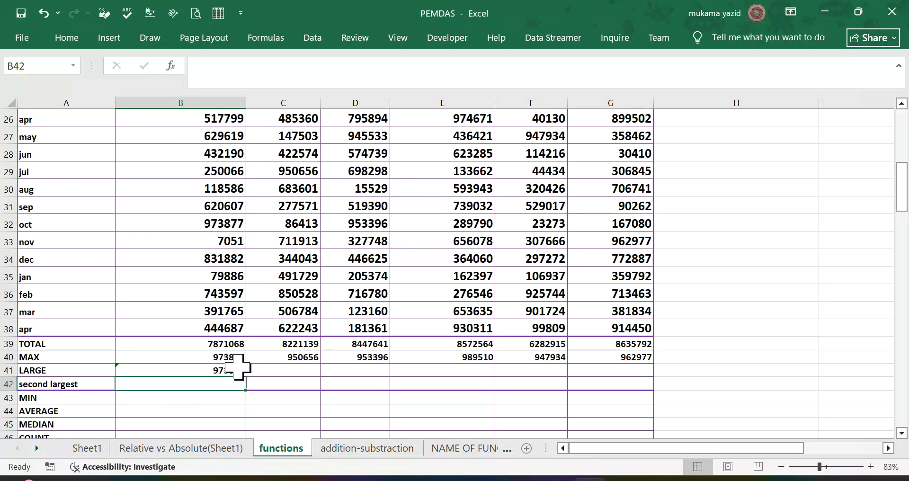
Step: Change the 2019 total's formula in B39 to =SUM(B21:B38)
click(227, 342)
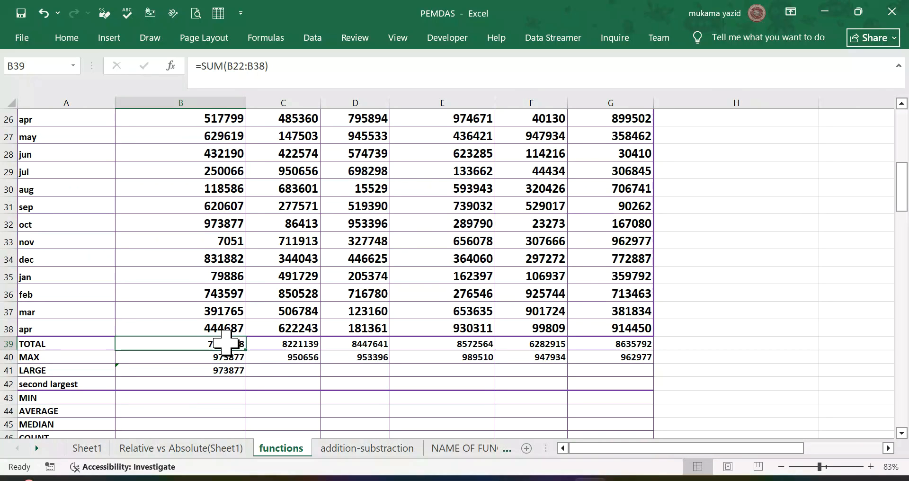
scroll(229, 331, up, 3)
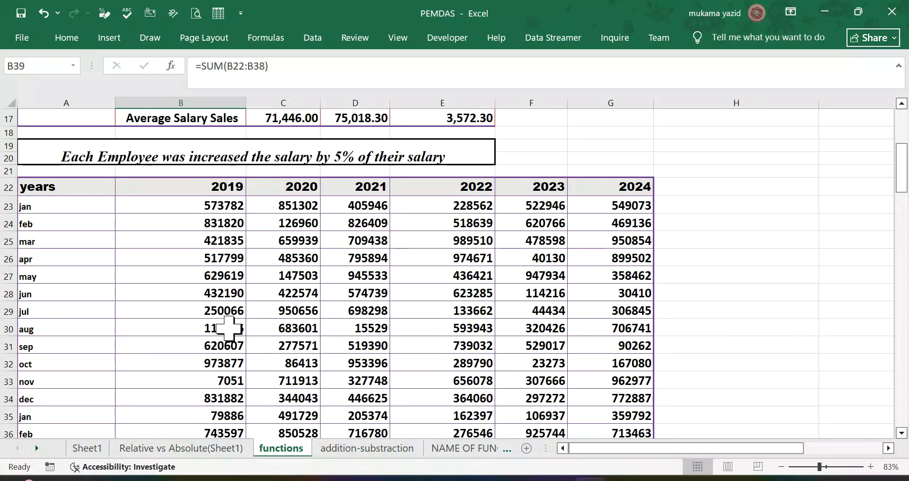
click(232, 189)
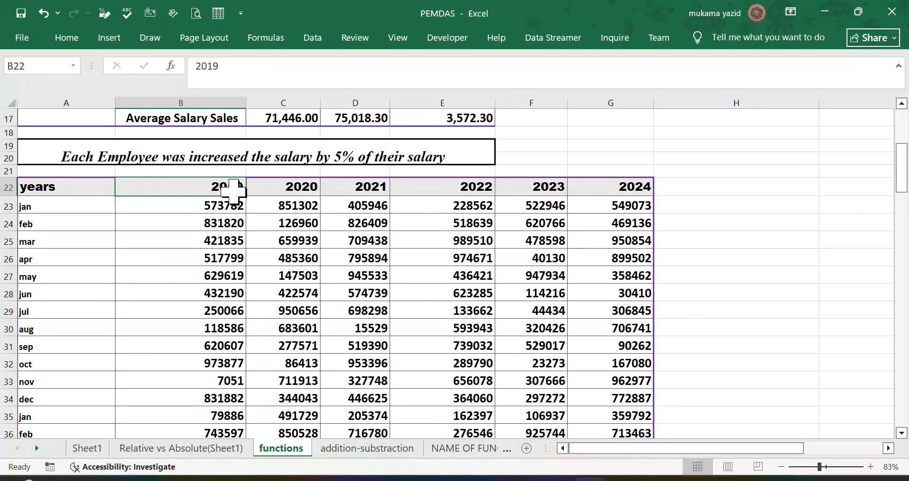
scroll(232, 190, down, 5)
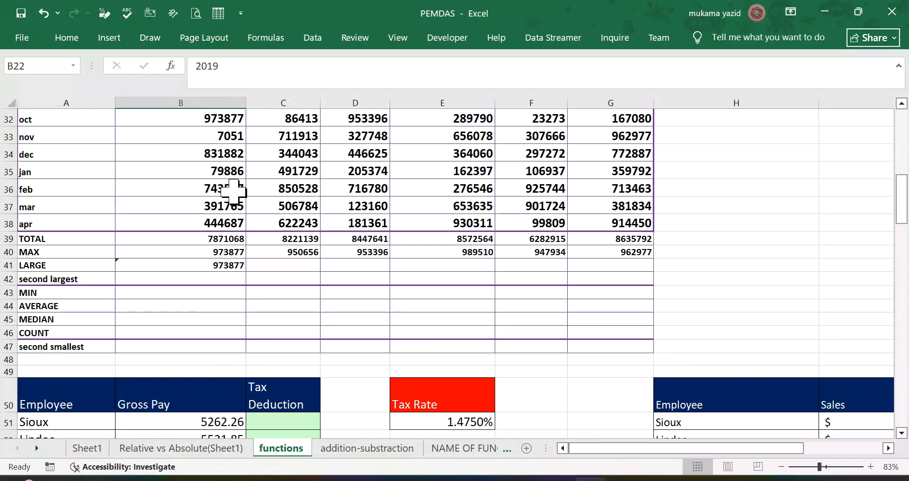
click(230, 240)
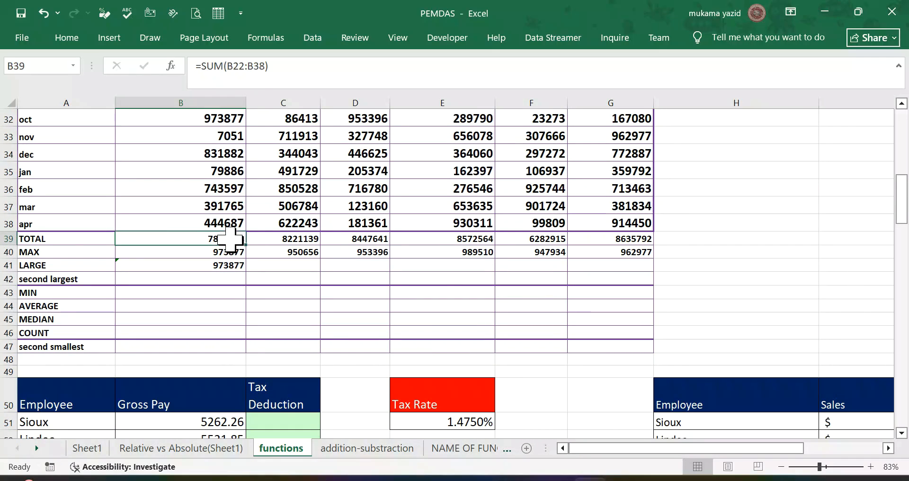
click(246, 66)
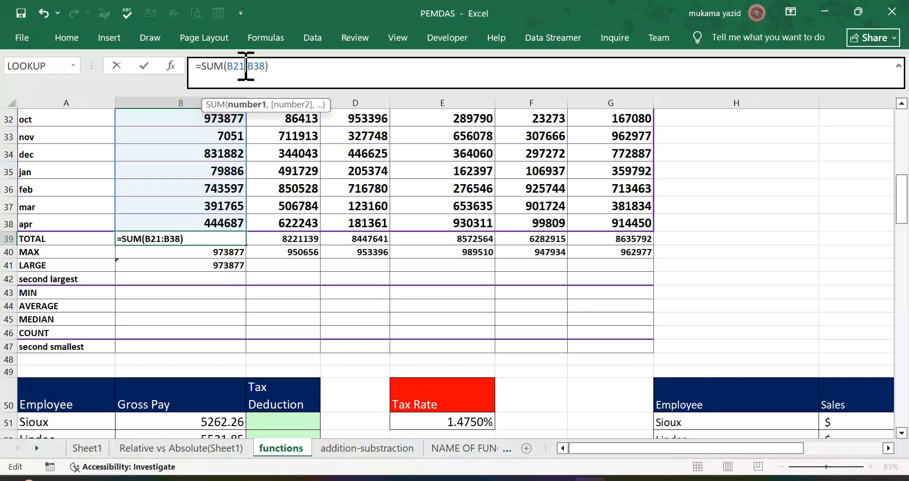
key(Return)
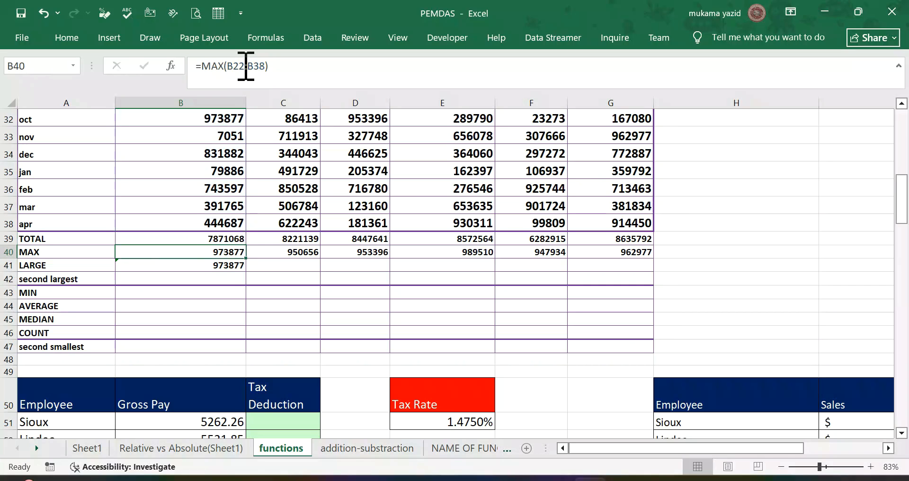
Step: Copy the revised SUM formula from B39 across the TOTAL row to G39
click(240, 237)
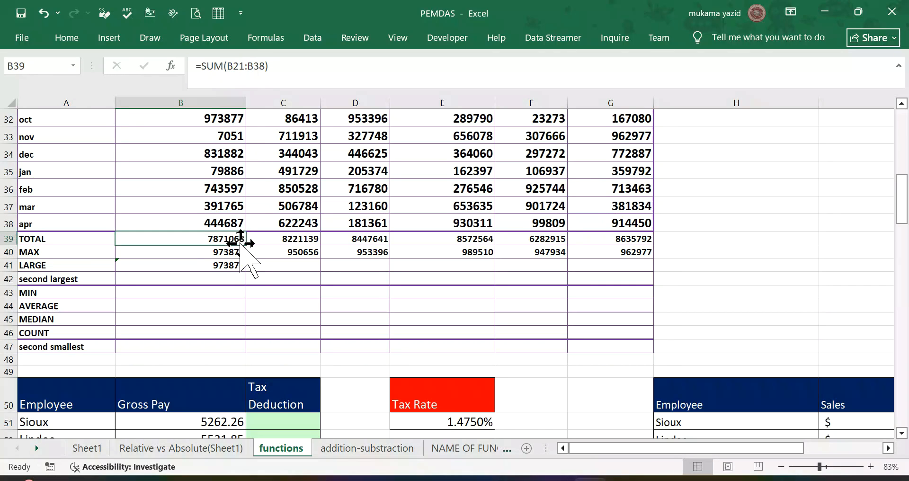
mouse_move(246, 244)
mouse_down()
mouse_move(366, 266)
mouse_move(639, 274)
mouse_up()
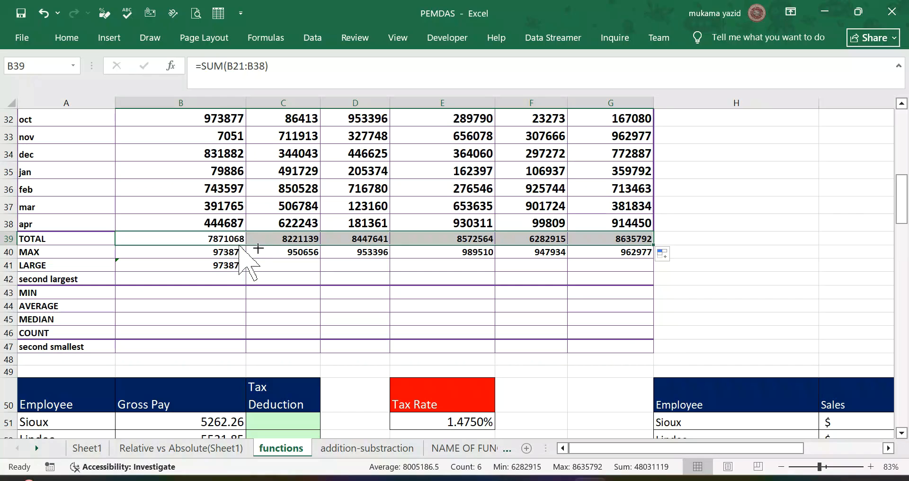
key(Down)
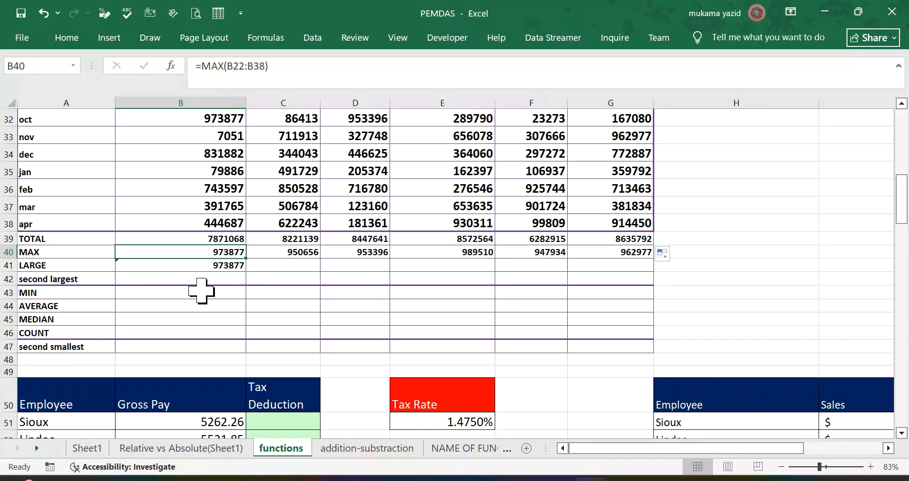
Step: Find the second largest 2019 value in B42 with the formula =LARGE(B23:B38,2)
click(217, 281)
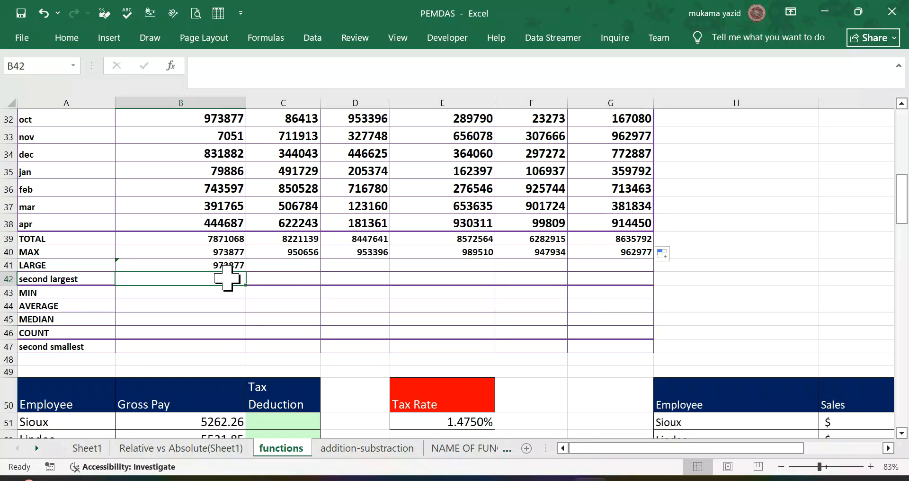
text(=)
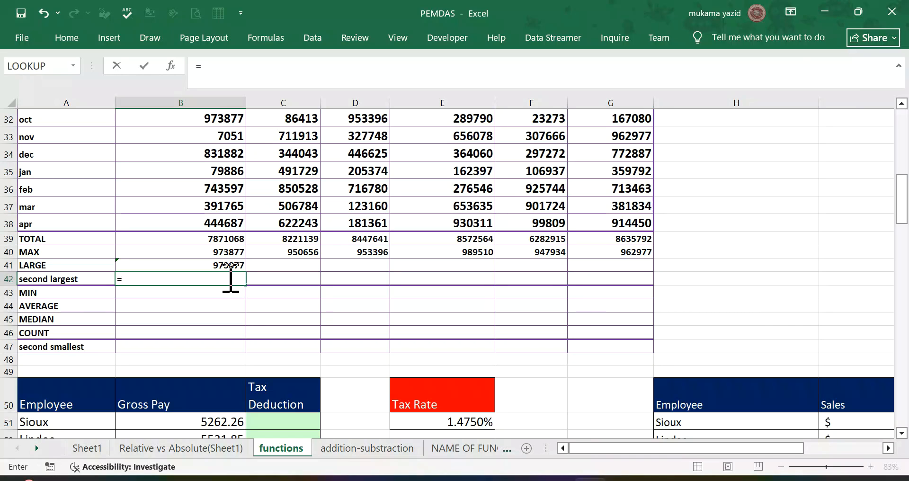
text(l)
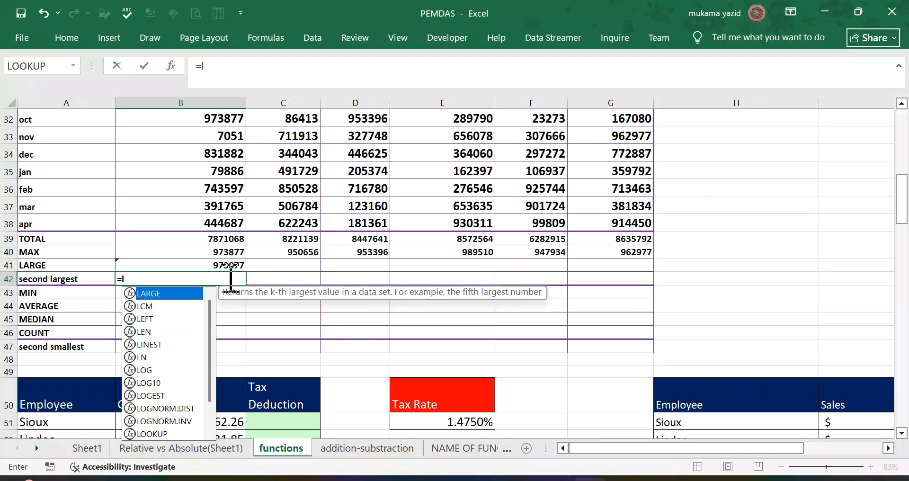
text(a)
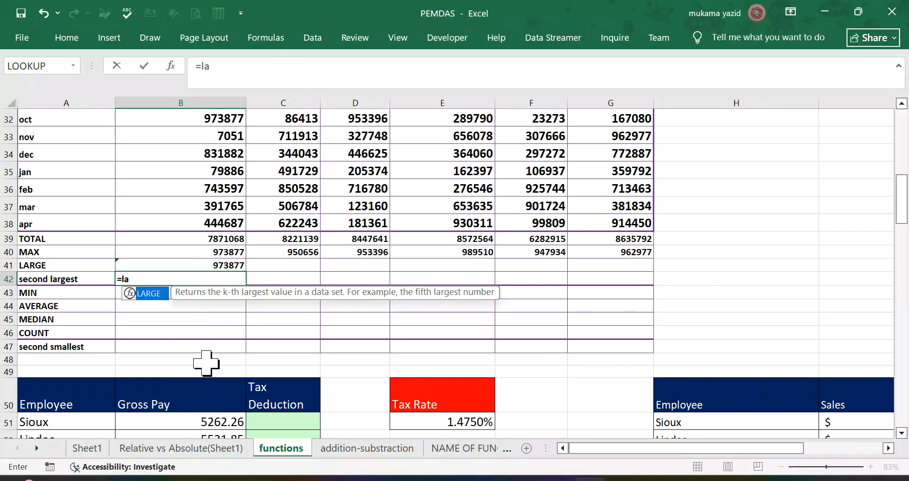
key(Tab)
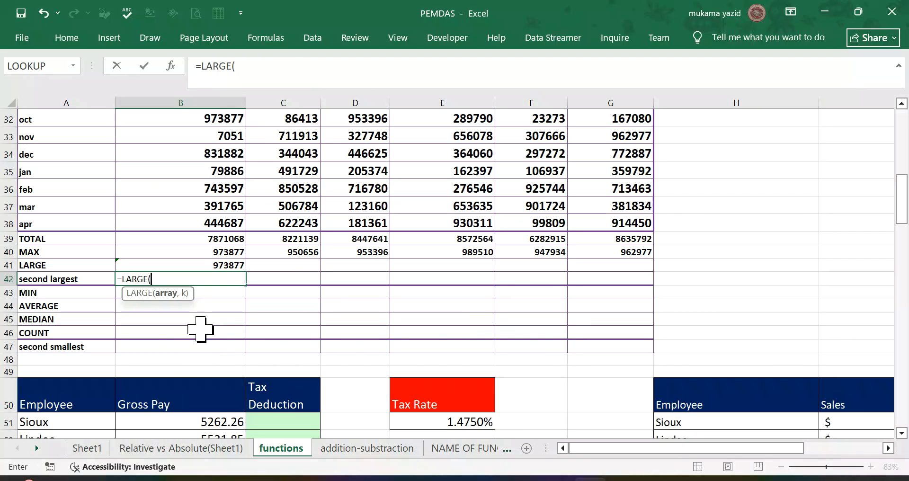
scroll(227, 182, up, 2)
scroll(226, 181, up, 2)
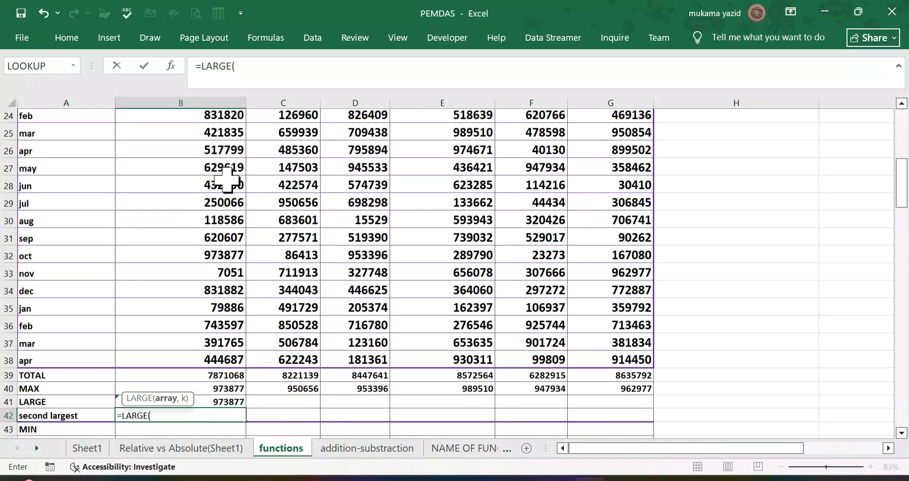
drag(231, 163, 232, 365)
drag(232, 379, 239, 361)
text(,2)
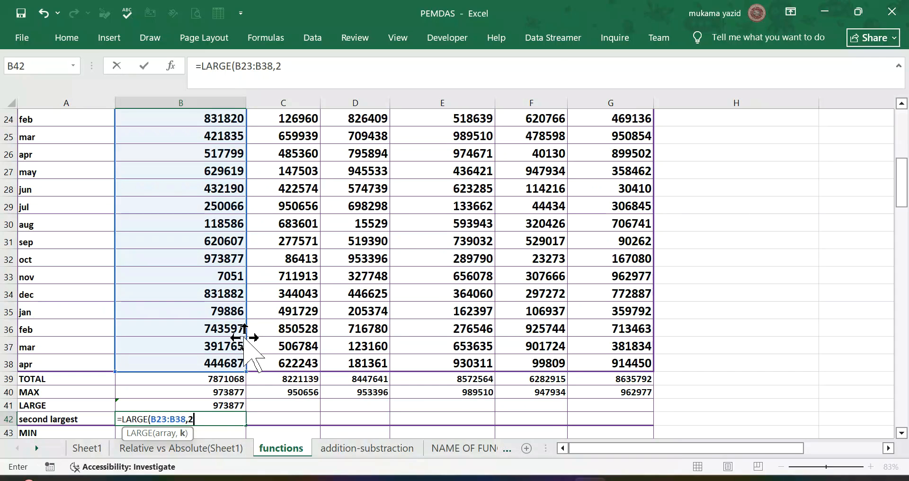
key(Return)
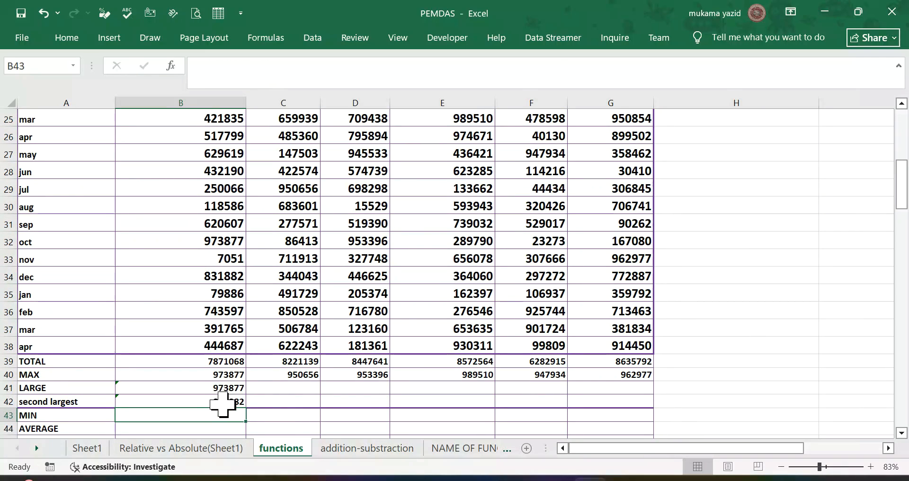
Step: Copy the second-largest formula from B42 across to G42
click(231, 402)
drag(246, 406, 624, 405)
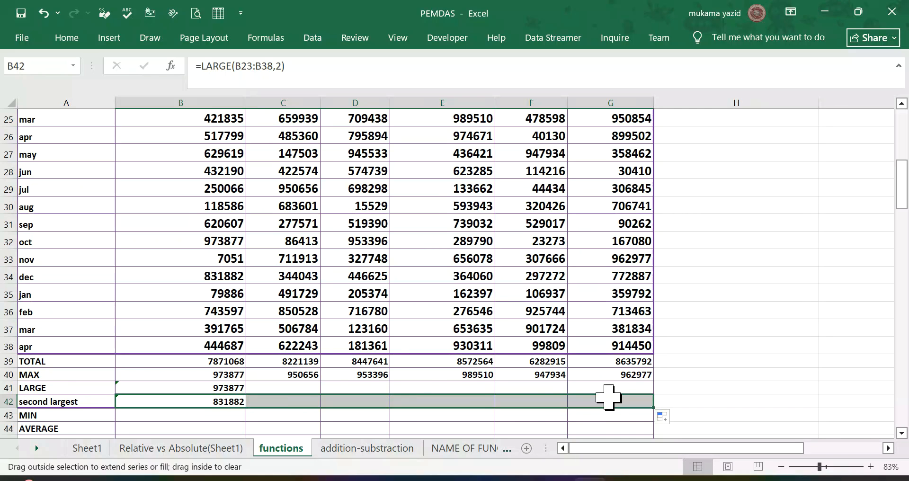
scroll(350, 360, down, 2)
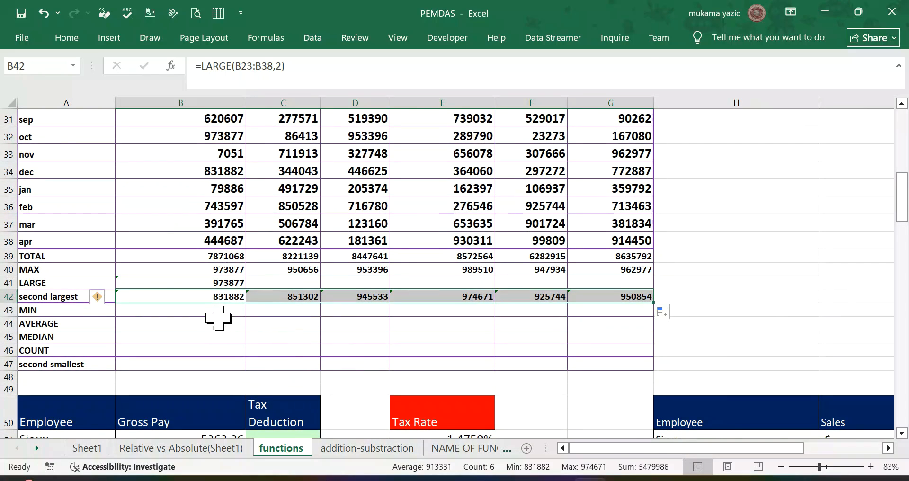
scroll(224, 307, up, 2)
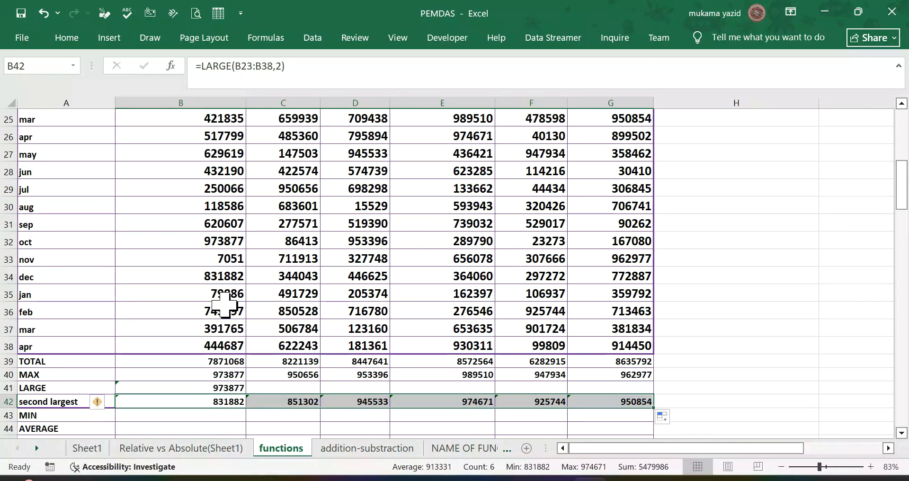
click(219, 402)
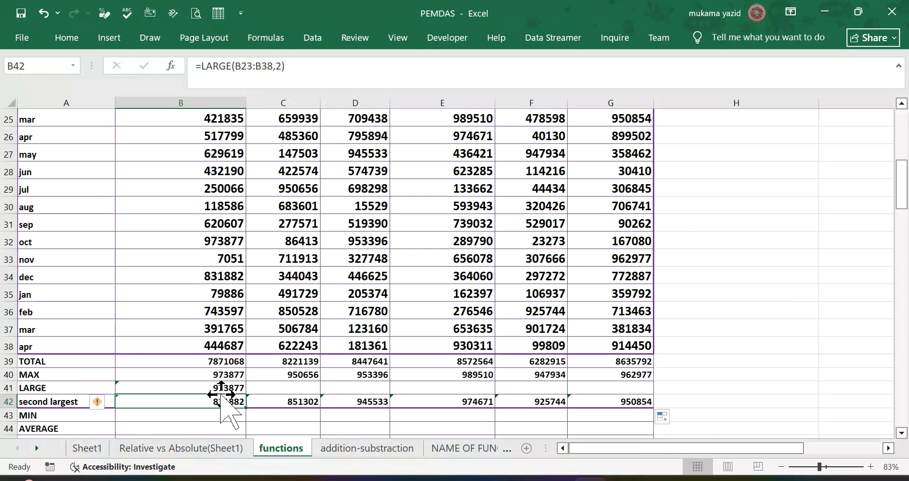
Step: Find the smallest 2019 value in the MIN row at B43 with the formula =MIN(B23:B38)
scroll(221, 389, down, 1)
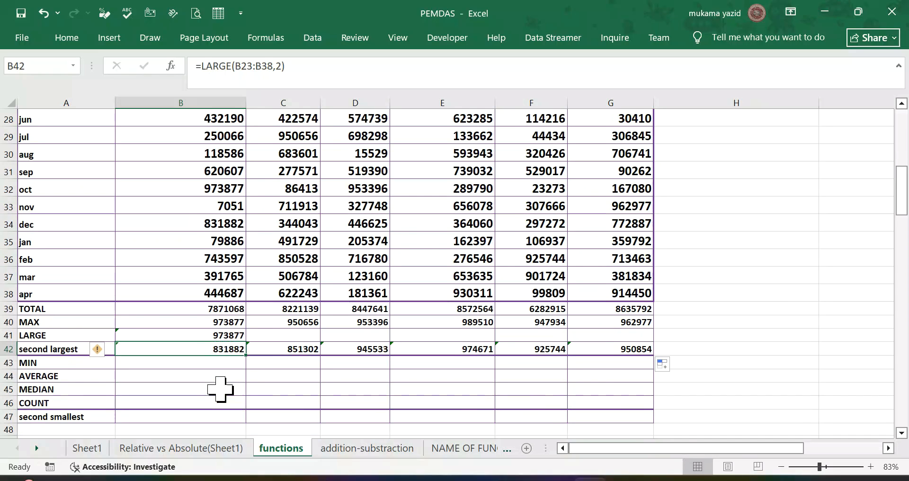
scroll(220, 388, down, 1)
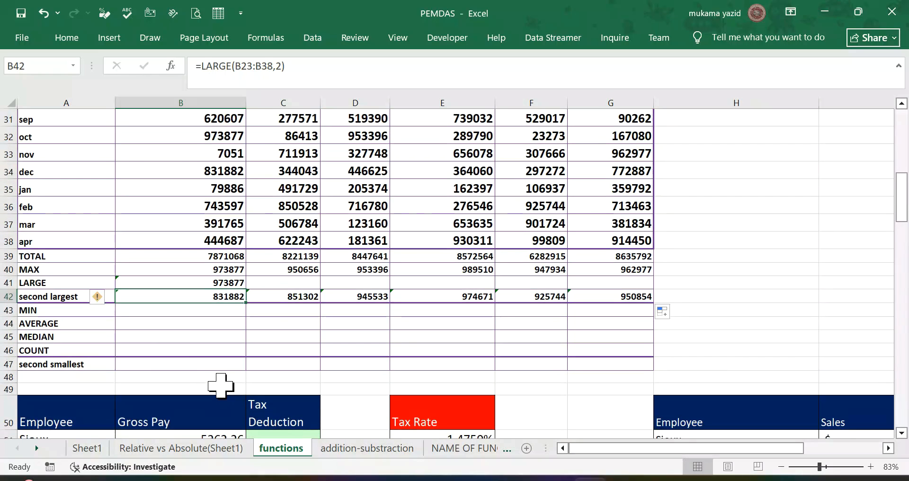
click(167, 316)
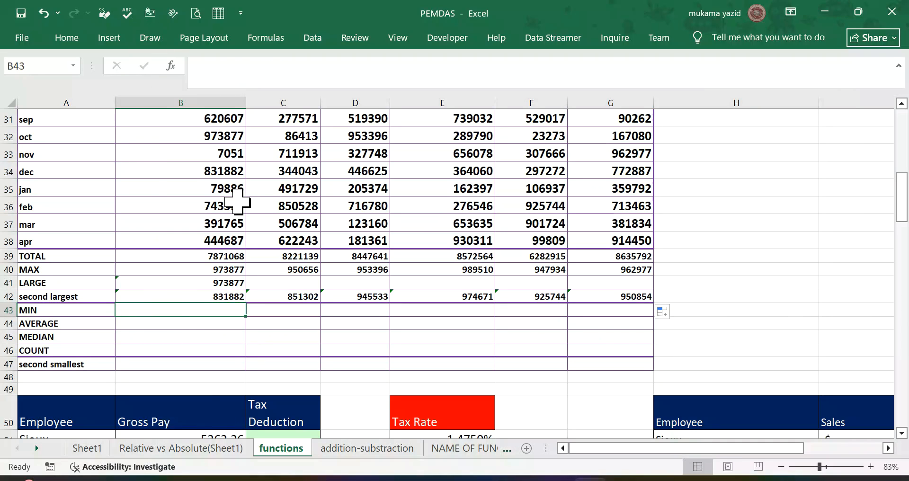
text(=mi)
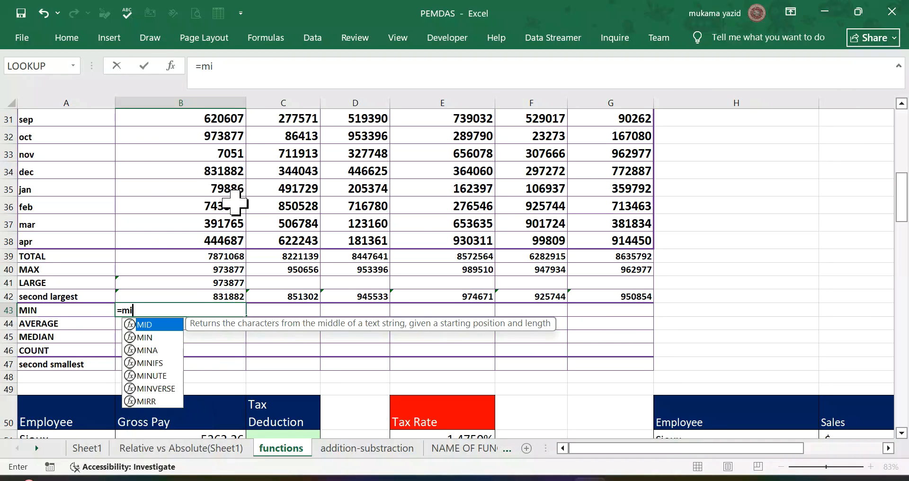
double_click(151, 337)
click(152, 336)
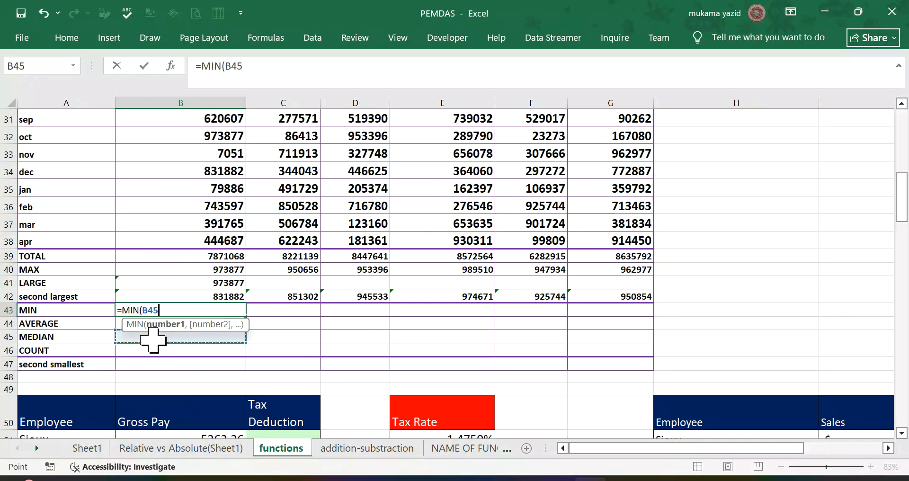
key(BackSpace)
key(BackSpace)
key(BackSpace)
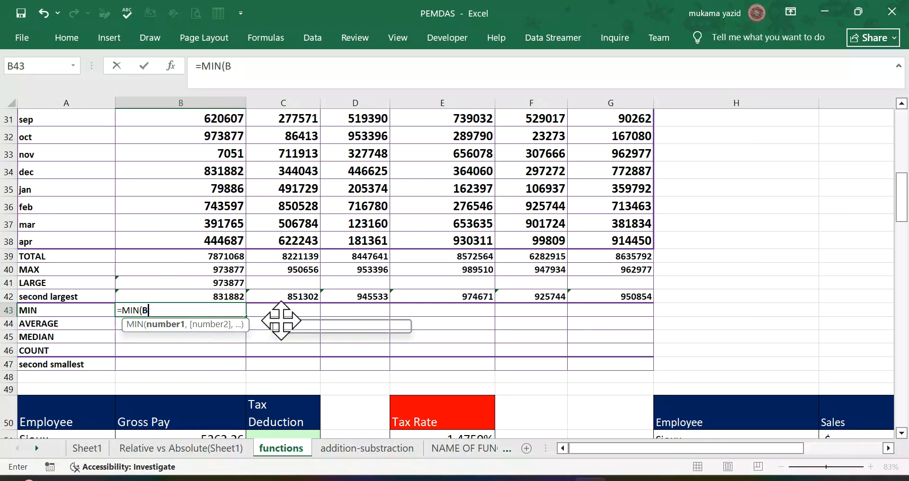
scroll(280, 318, up, 8)
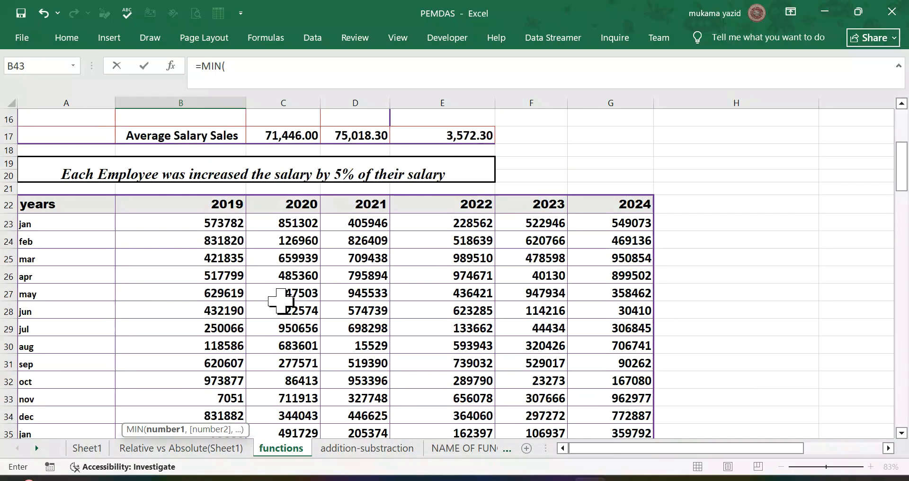
scroll(228, 302, down, 2)
drag(218, 276, 242, 352)
key(Return)
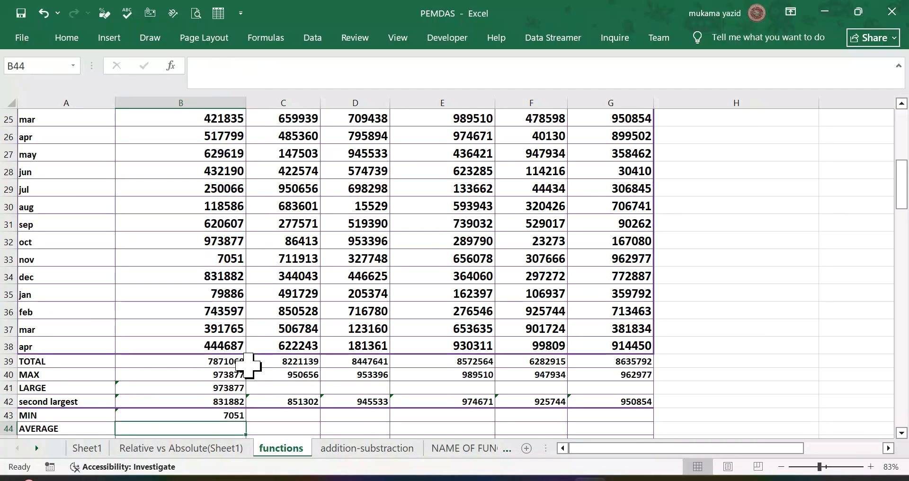
Step: Copy the MIN formula from B43 across to G43
scroll(222, 396, down, 2)
click(213, 311)
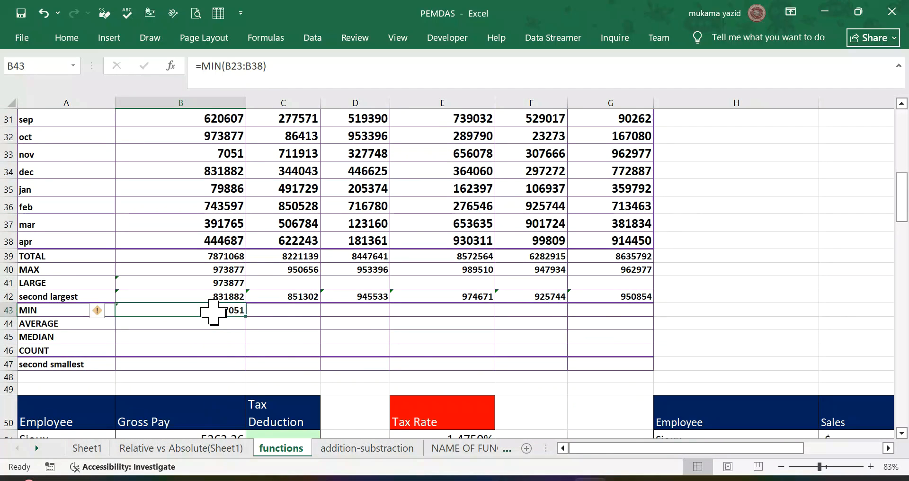
drag(246, 316, 637, 315)
Step: Calculate the 2019 average in B44 with =AVERAGE(B23:B38) and copy it across the AVERAGE row to G44
click(173, 323)
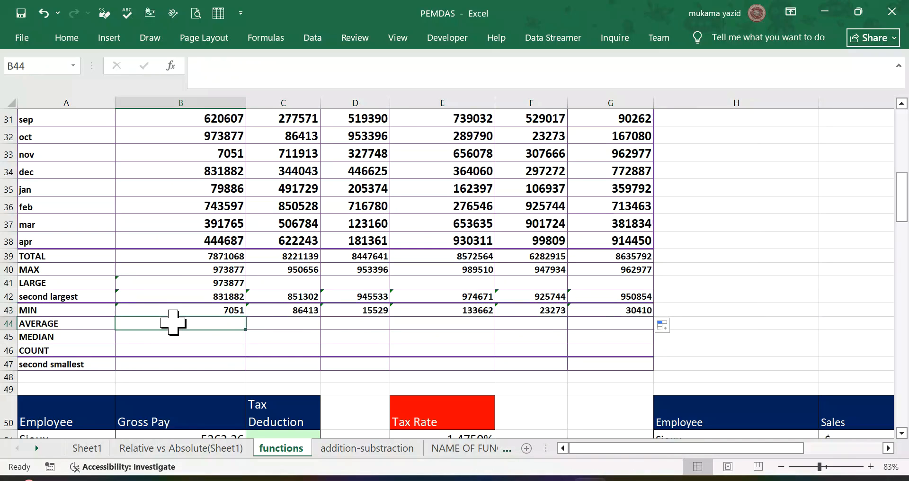
text(=)
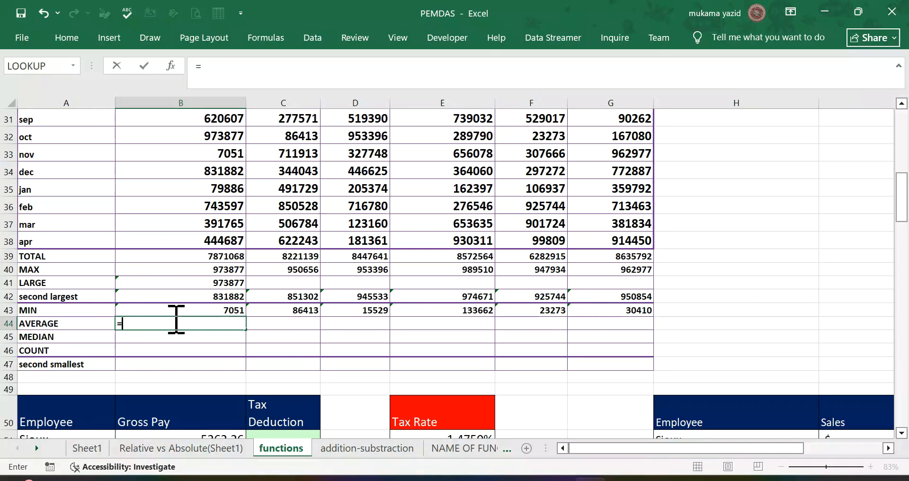
text(av)
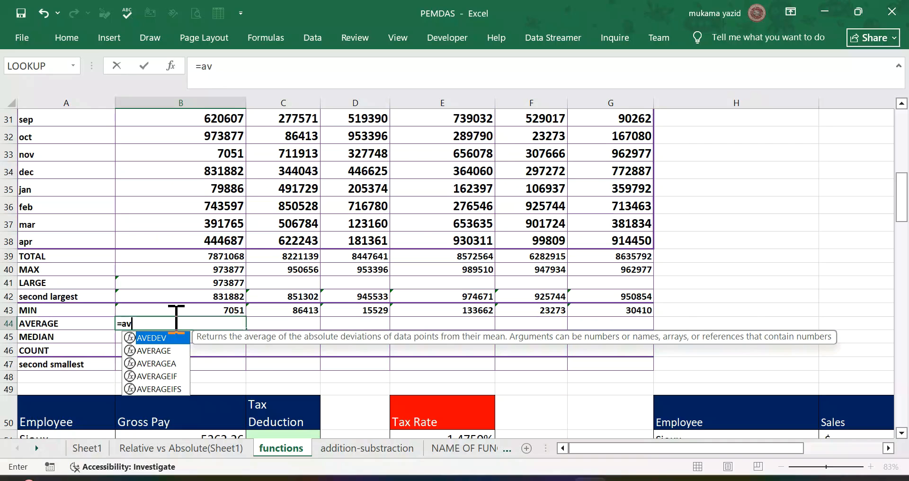
double_click(163, 351)
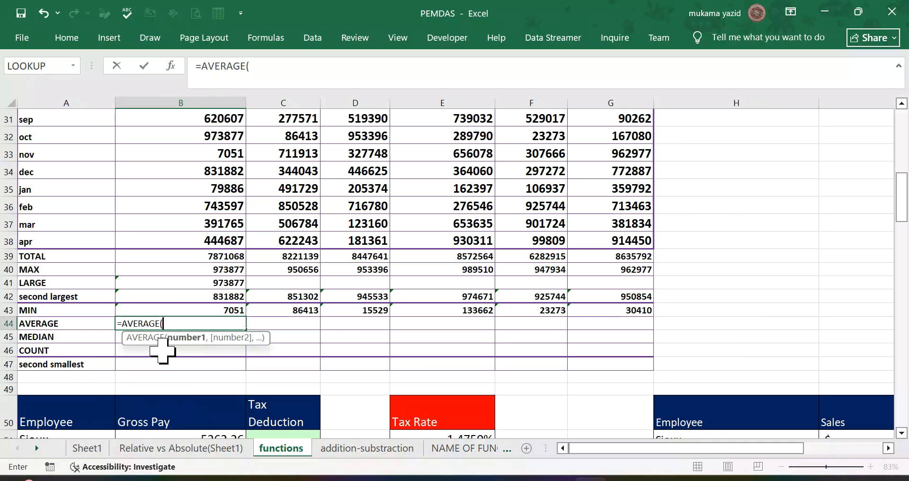
scroll(196, 282, up, 5)
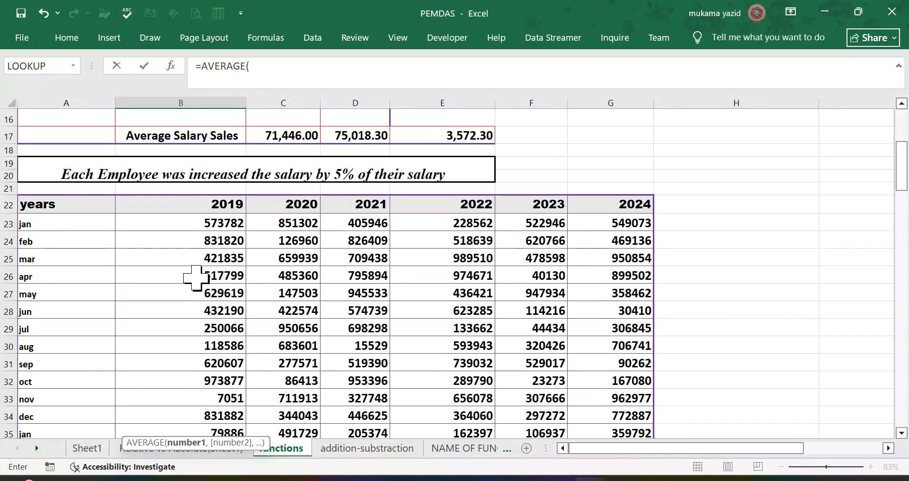
drag(204, 226, 214, 338)
key(Return)
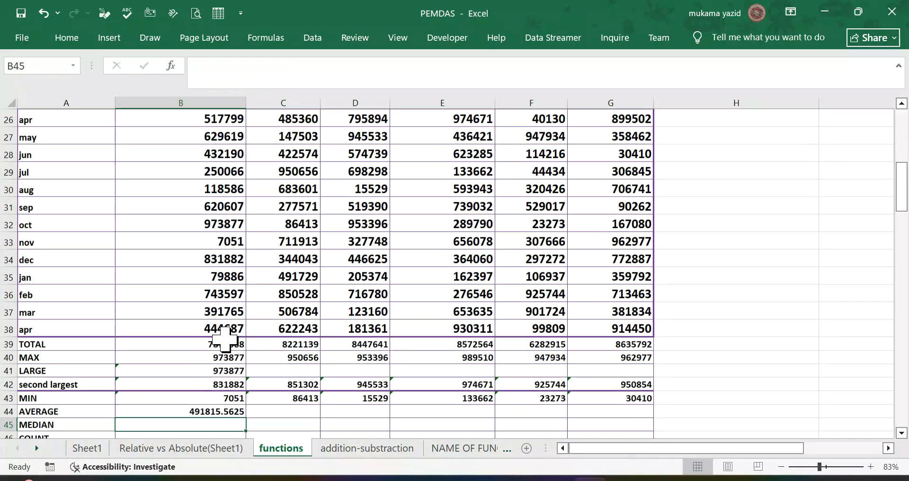
click(204, 412)
drag(245, 417, 625, 434)
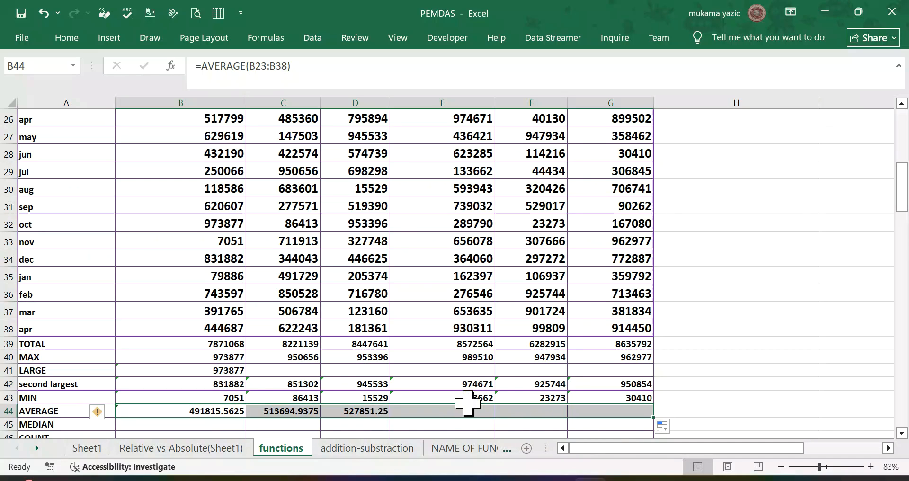
Step: Calculate the 2019 median in B45 with =MEDIAN(B23:B38) and copy it across the MEDIAN row to G45
scroll(227, 376, down, 1)
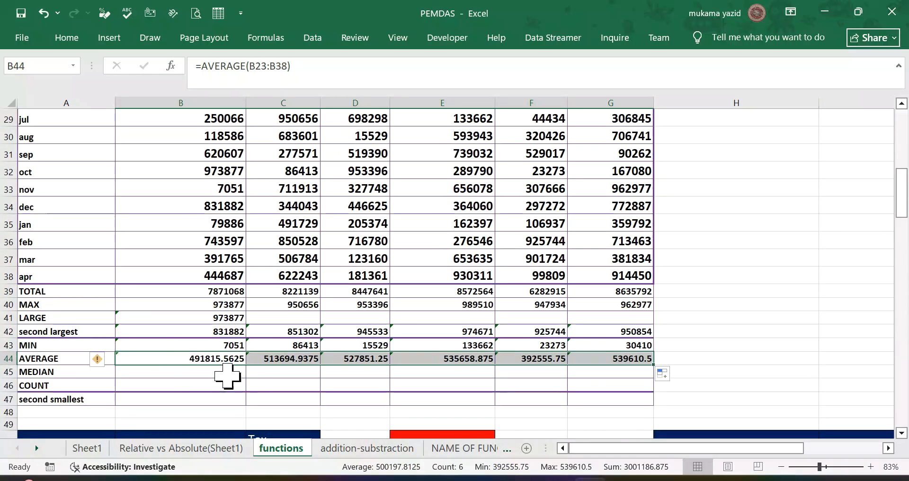
click(194, 372)
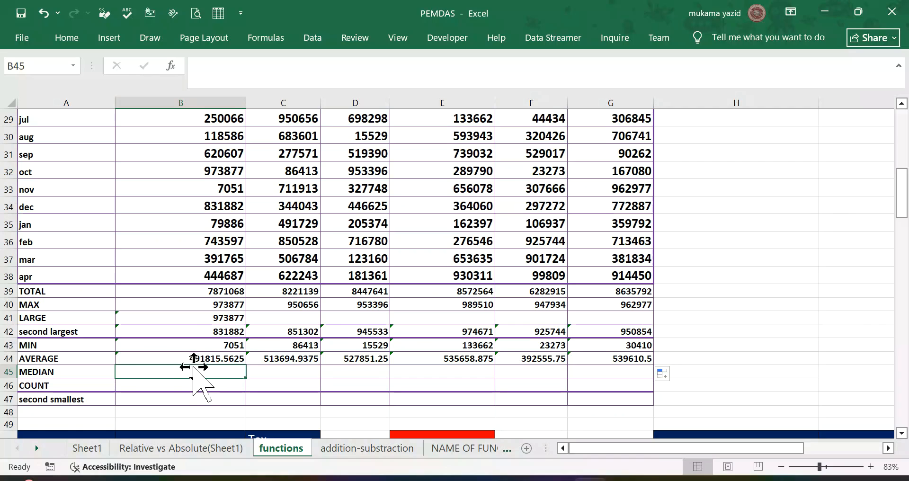
text(=m)
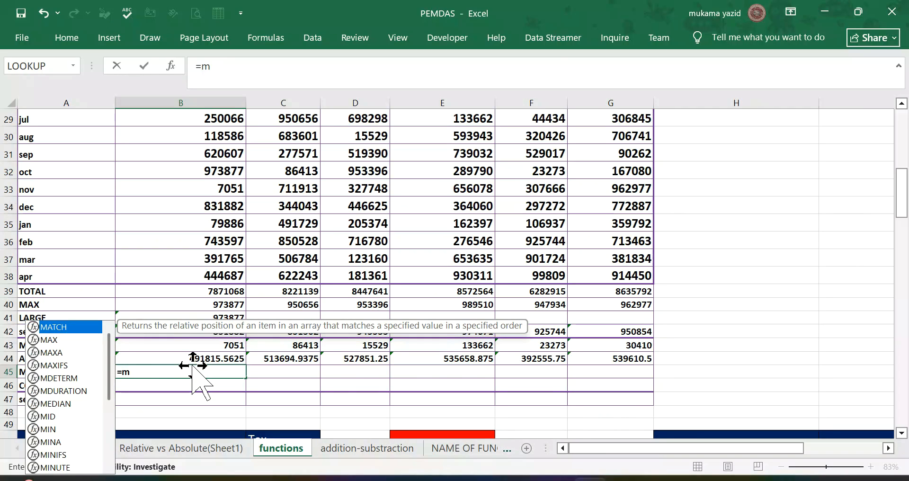
text(e)
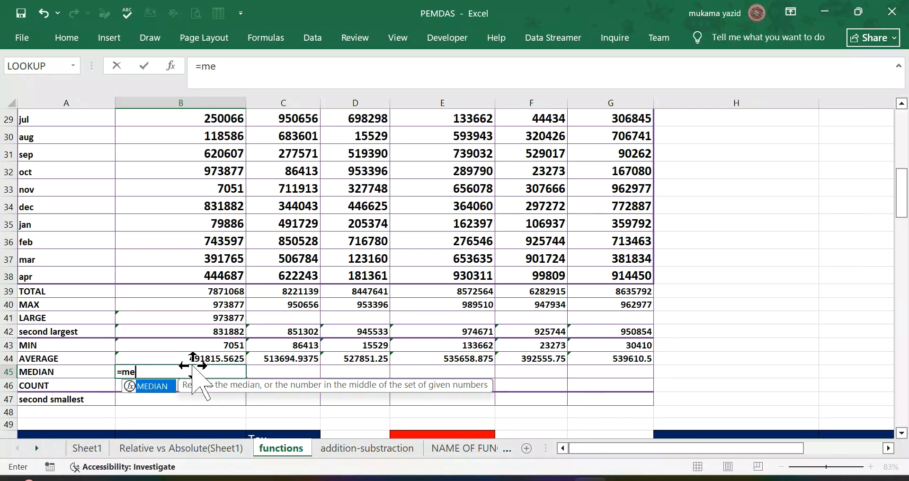
double_click(157, 388)
scroll(206, 265, up, 5)
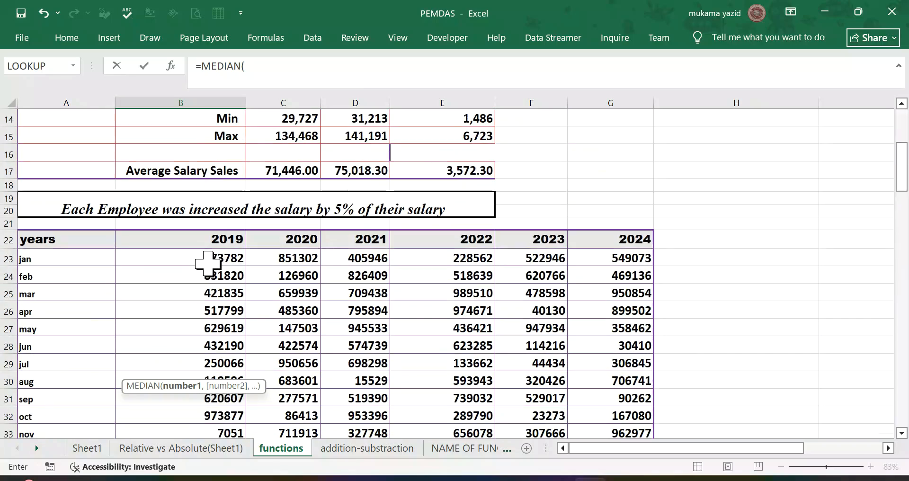
drag(205, 258, 224, 345)
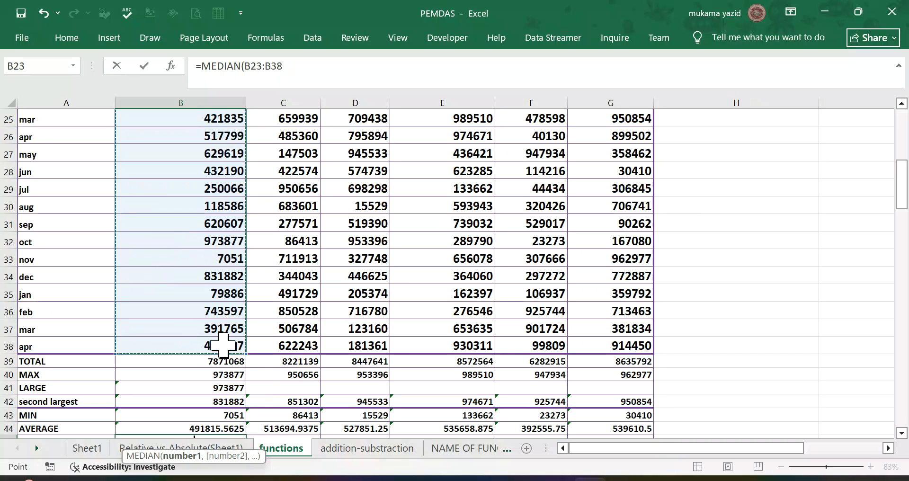
key(Return)
click(218, 410)
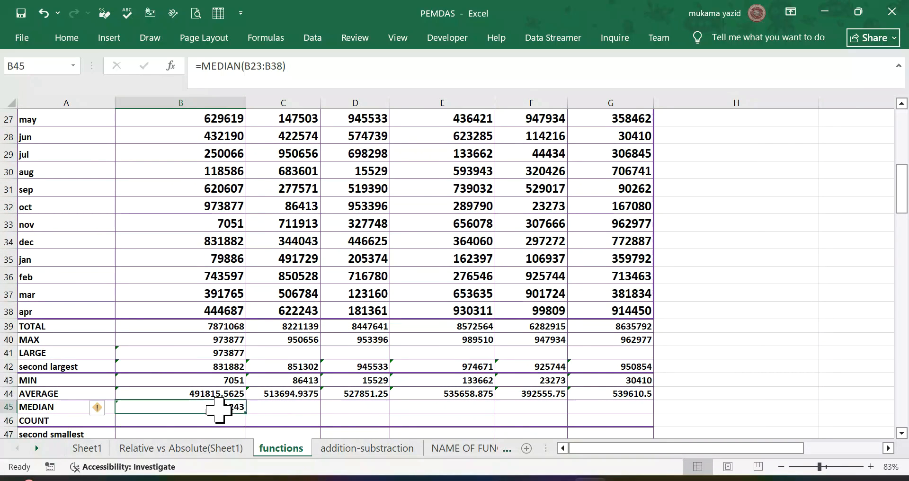
drag(246, 412, 632, 448)
Step: Count the 2019 entries in B46 with =COUNT(B23:B38) and copy it across the COUNT row to G46
click(202, 404)
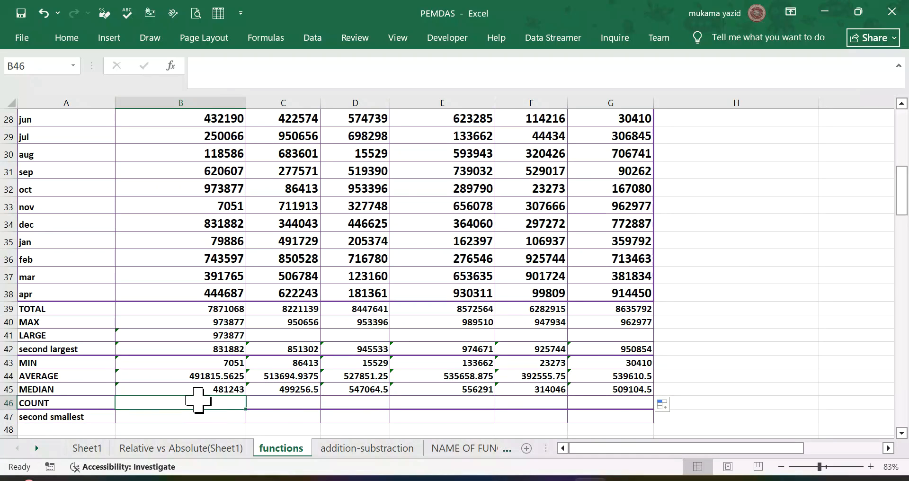
text(=)
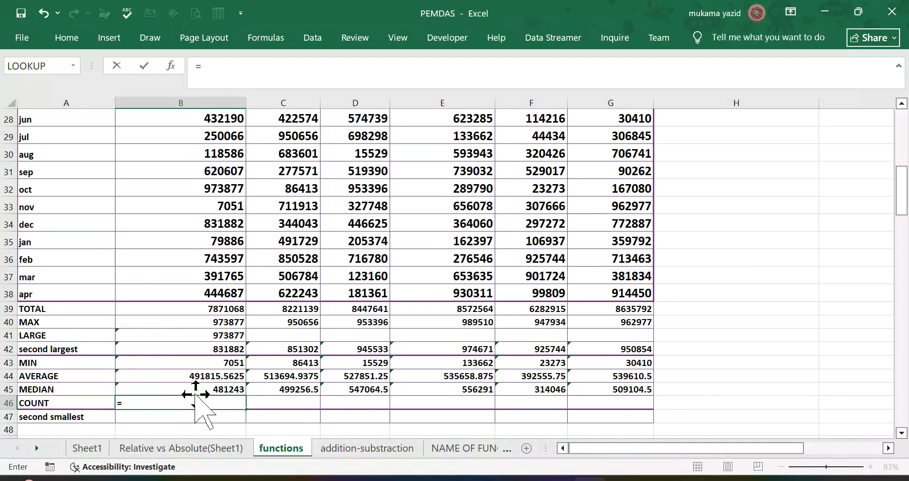
text(c)
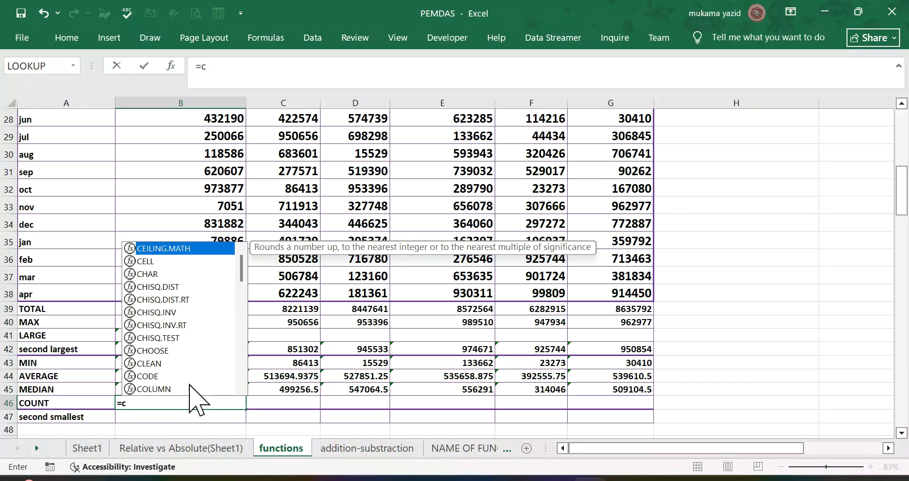
text(o)
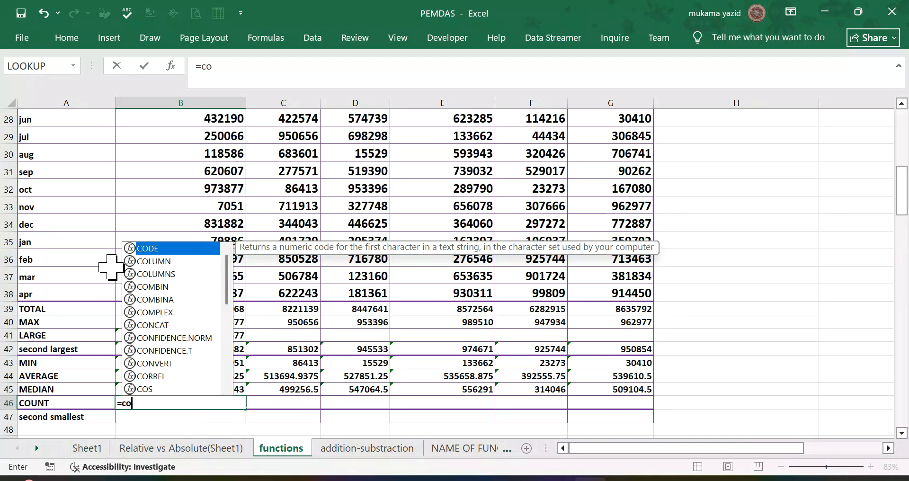
text(u)
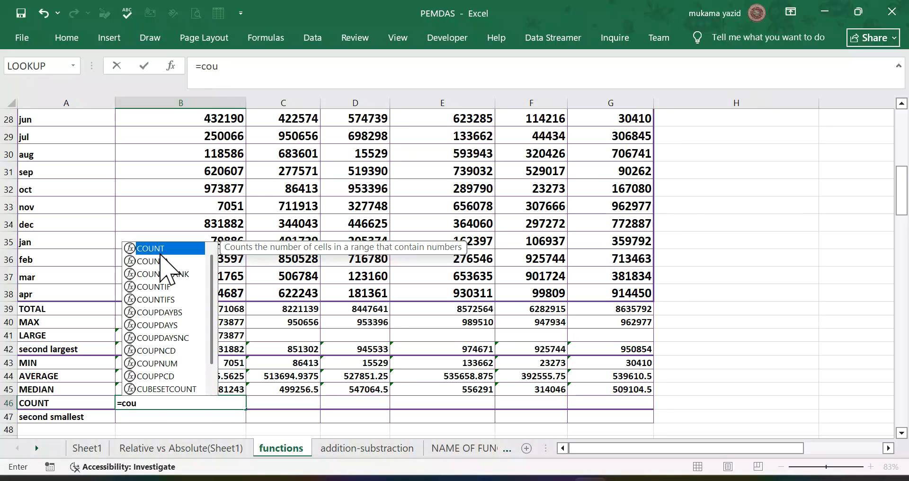
key(Tab)
scroll(202, 239, up, 4)
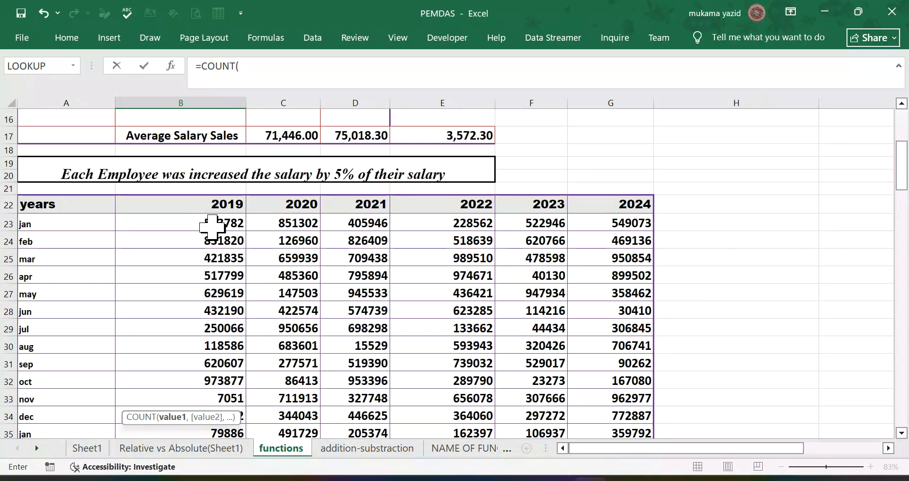
drag(214, 224, 232, 382)
key(Return)
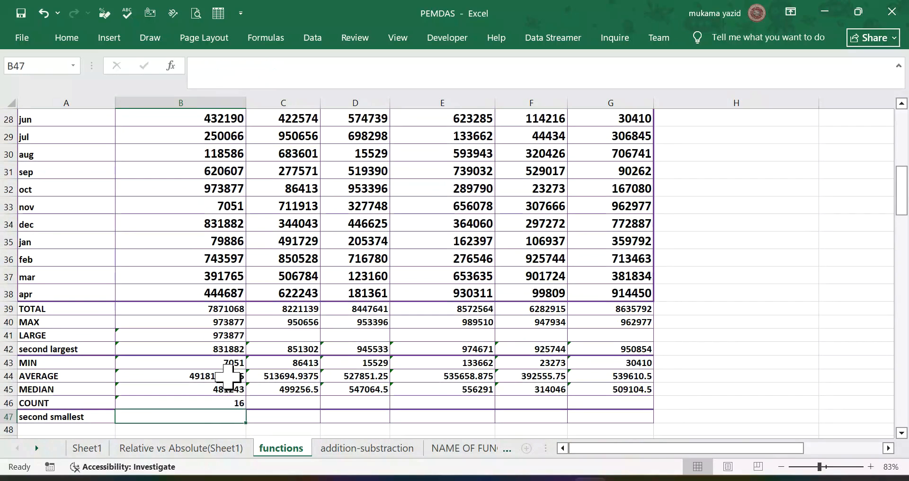
click(236, 405)
drag(248, 408, 663, 452)
Step: Calculate the second smallest 2019 value in B47 with =SMALL(B23:B38,2)
scroll(507, 377, down, 1)
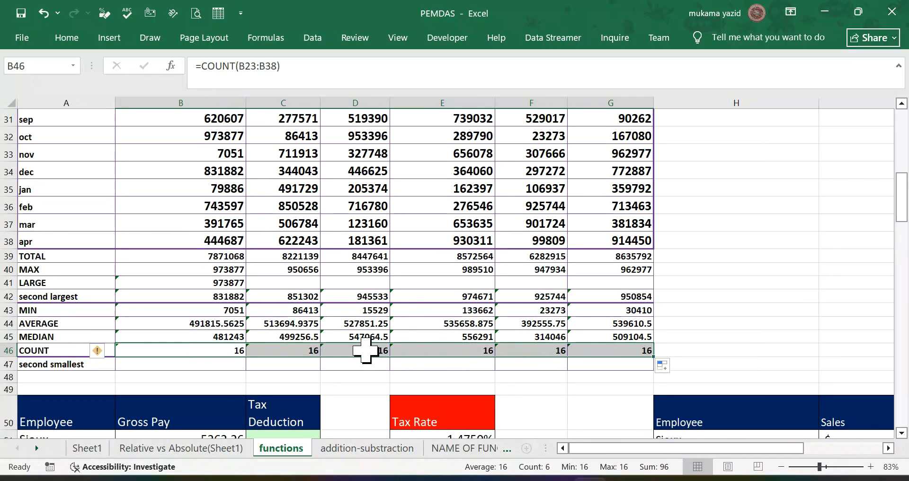
click(221, 368)
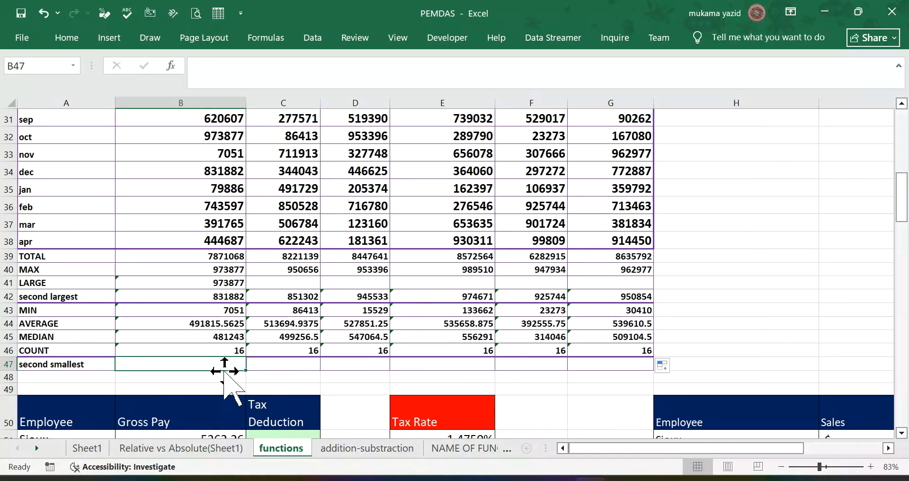
text(=)
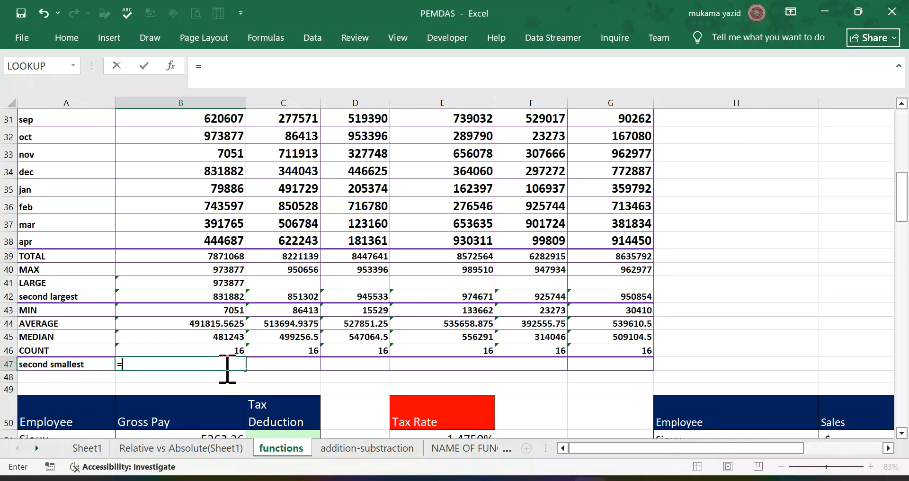
text(sm)
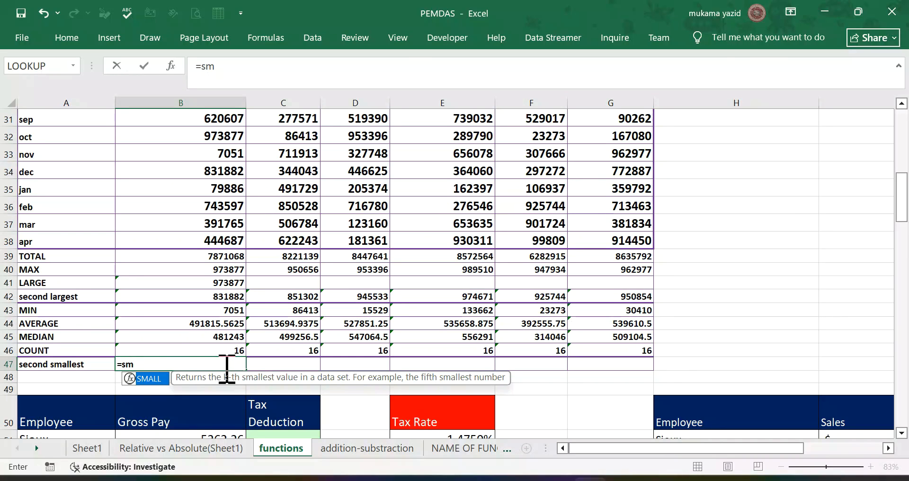
double_click(150, 379)
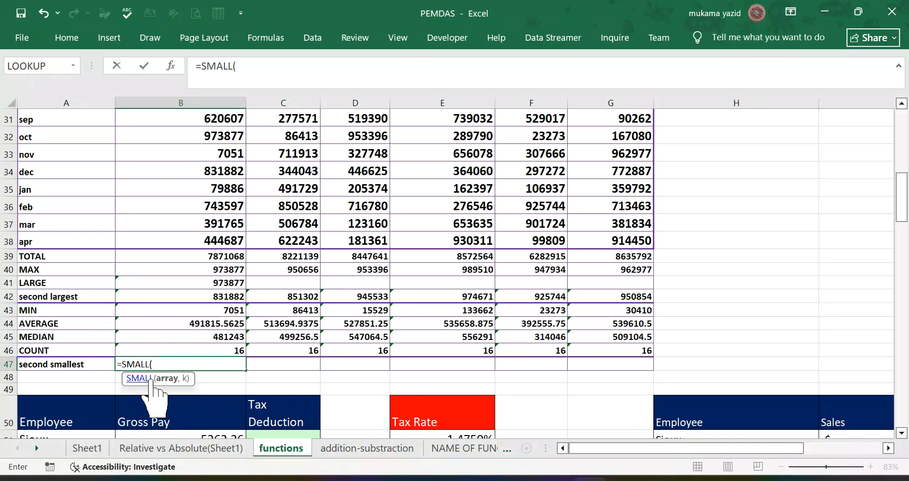
scroll(203, 298, up, 6)
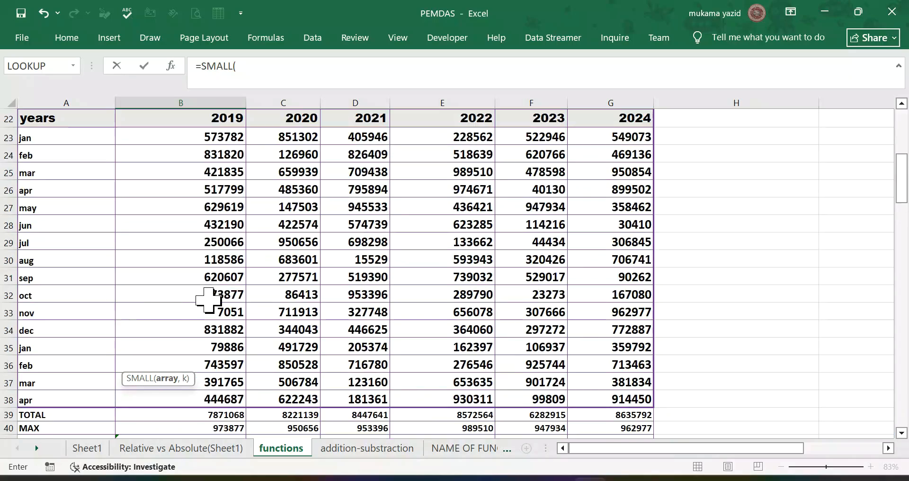
drag(214, 280, 244, 296)
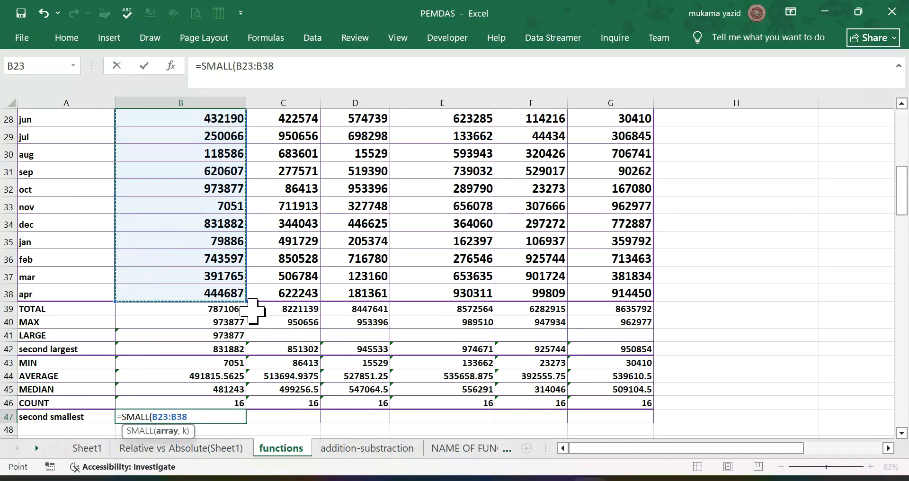
text(,2)
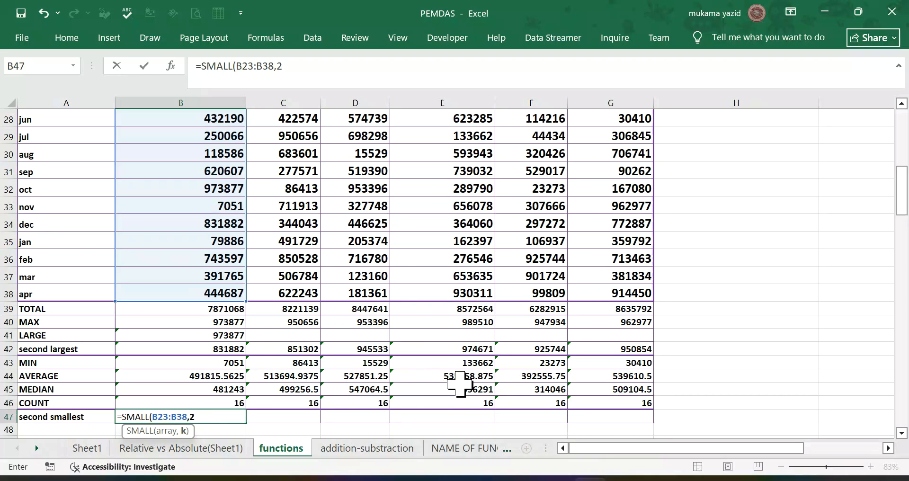
key(Return)
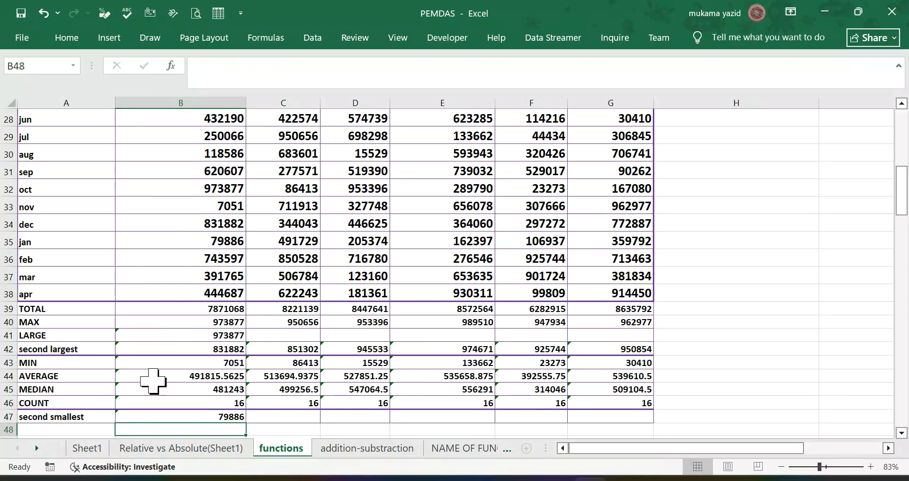
Step: Copy the second smallest formula from B47 across the row to G47
click(223, 414)
drag(246, 422, 476, 422)
drag(623, 421, 634, 417)
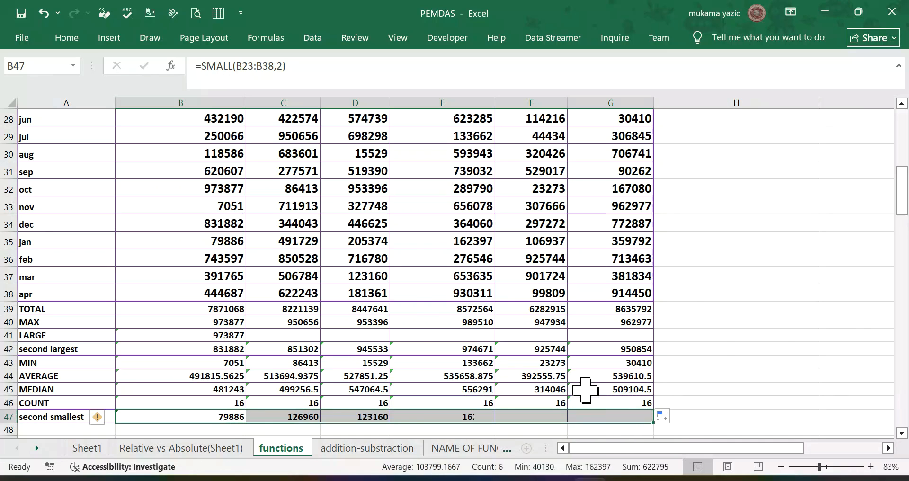
scroll(581, 378, down, 2)
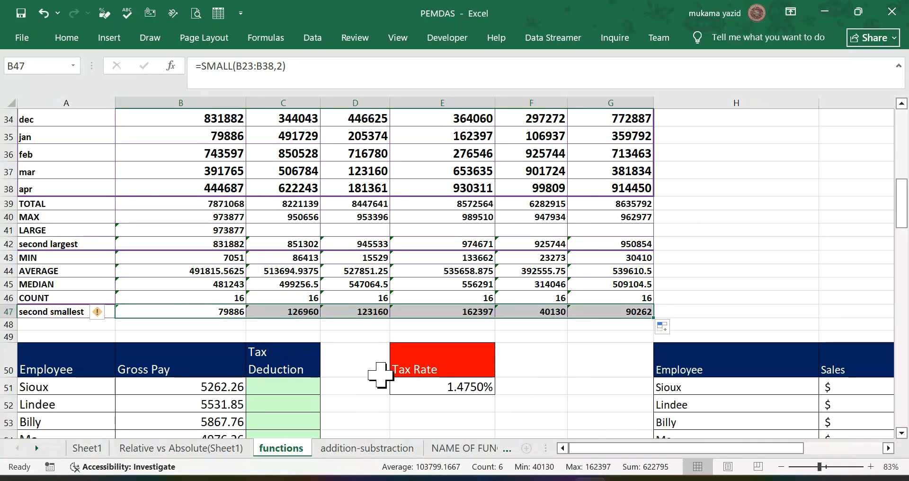
scroll(384, 367, down, 3)
scroll(385, 365, down, 2)
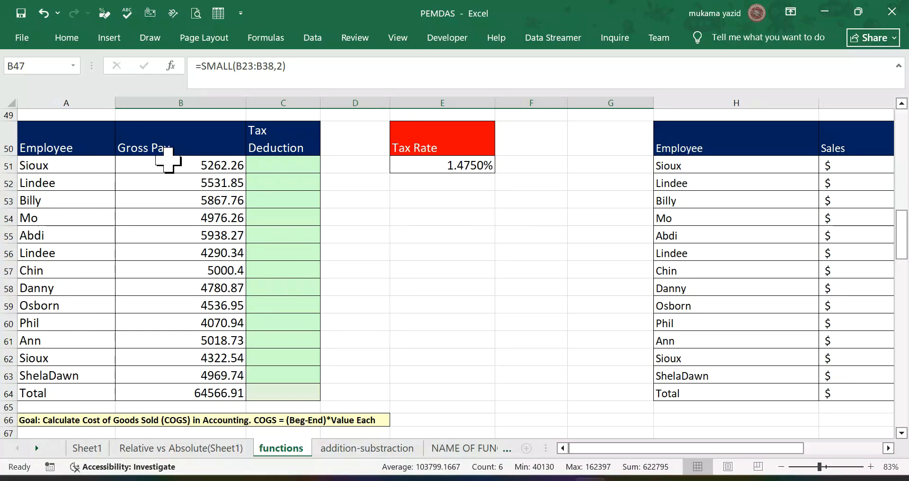
click(272, 166)
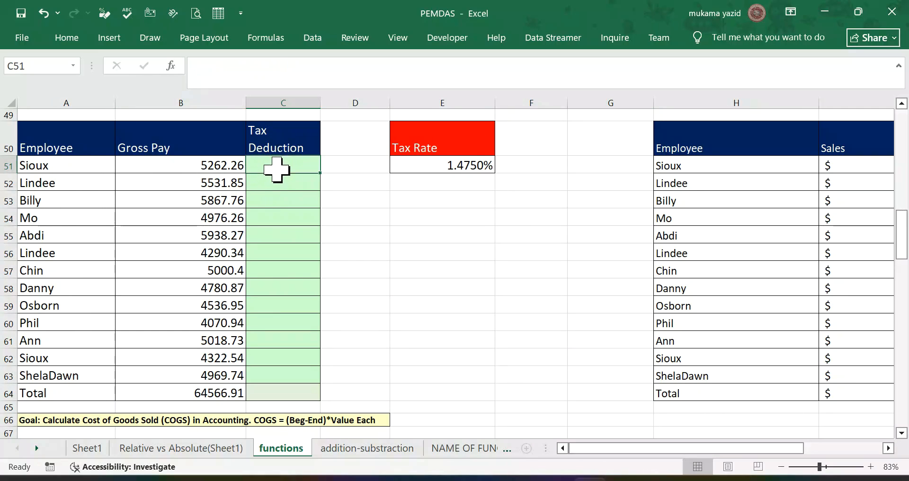
click(456, 171)
text(=)
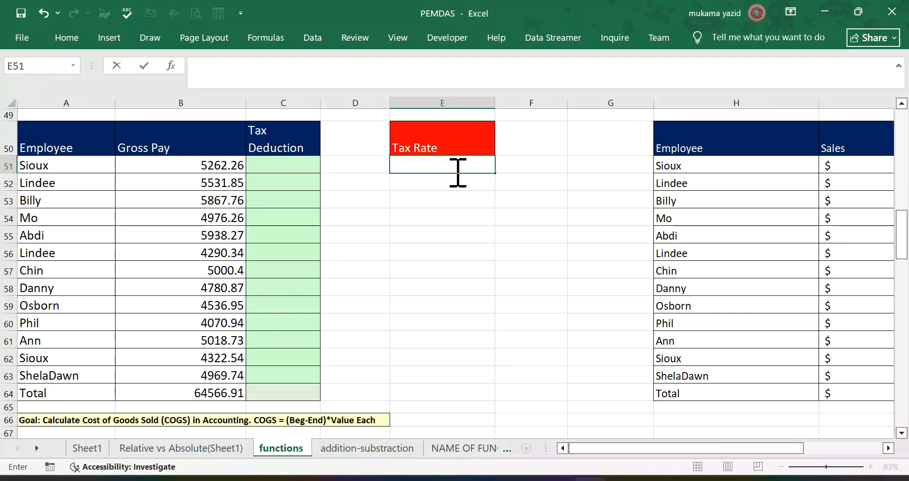
click(362, 232)
key(ctrl+z)
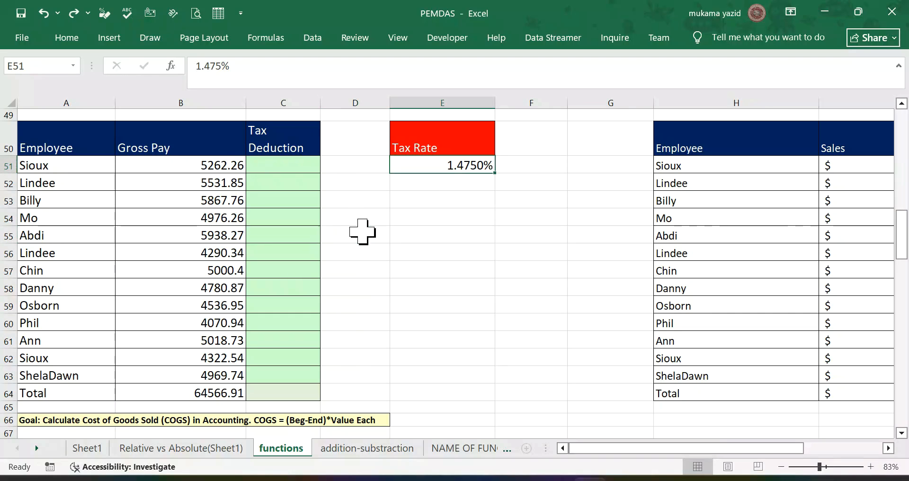
Step: Enter =B51 in C51 of the Tax Deduction column and copy the formula down to C63
click(297, 167)
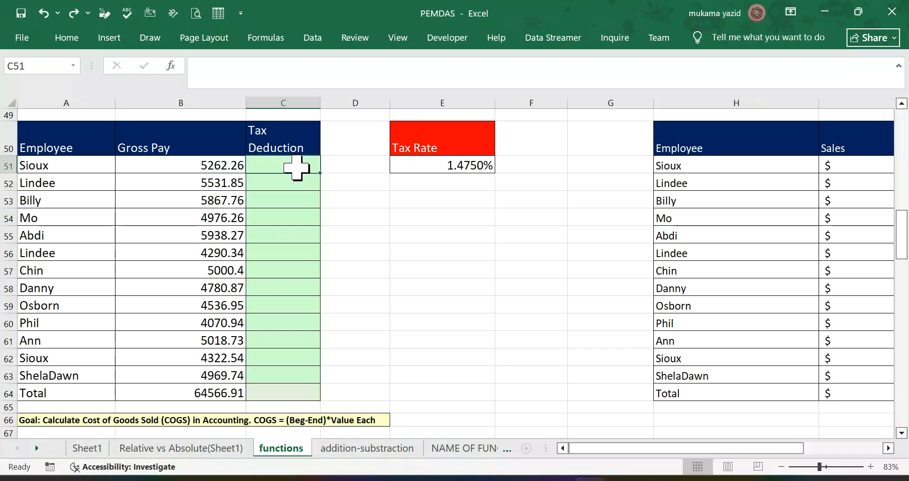
text(=)
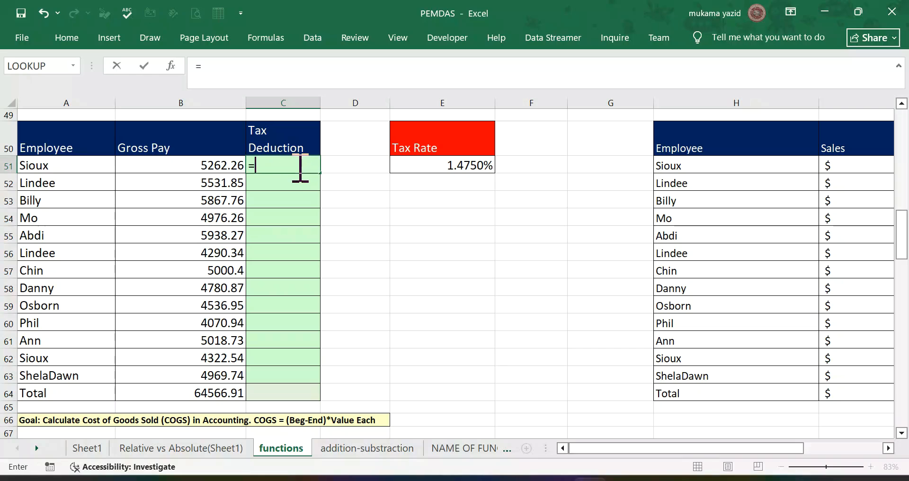
click(451, 172)
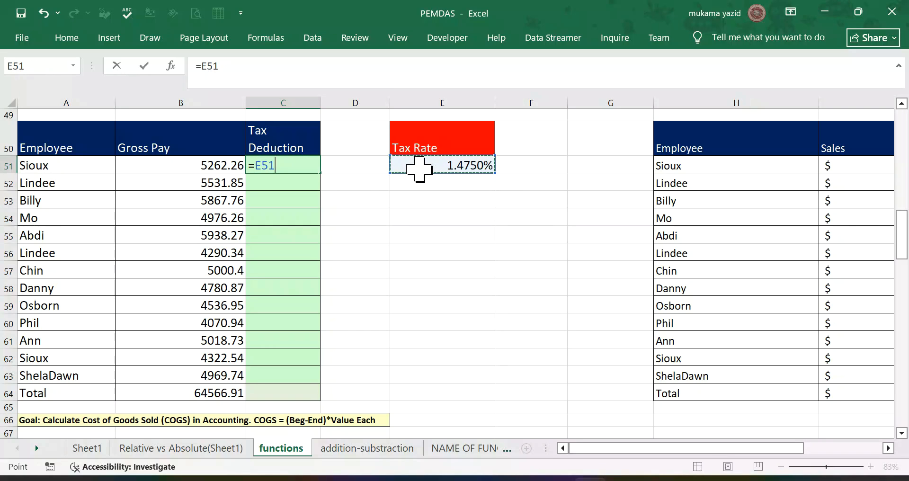
key(F4)
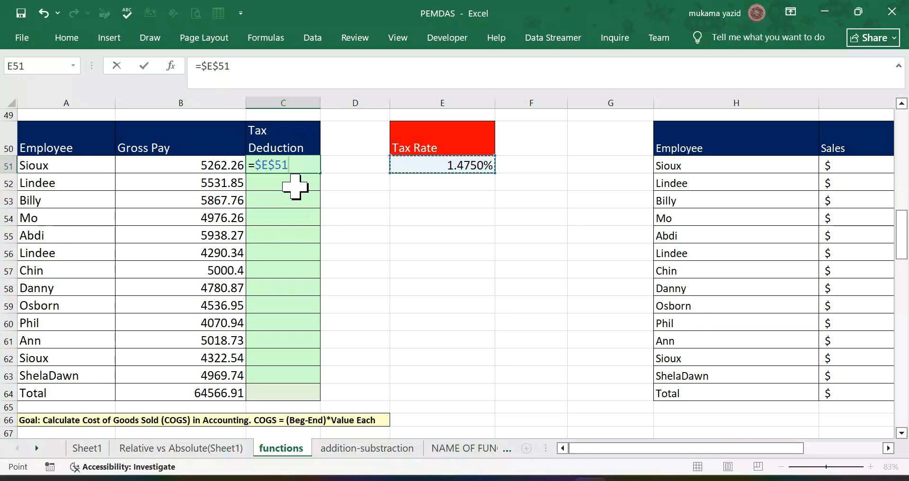
click(209, 167)
key(Return)
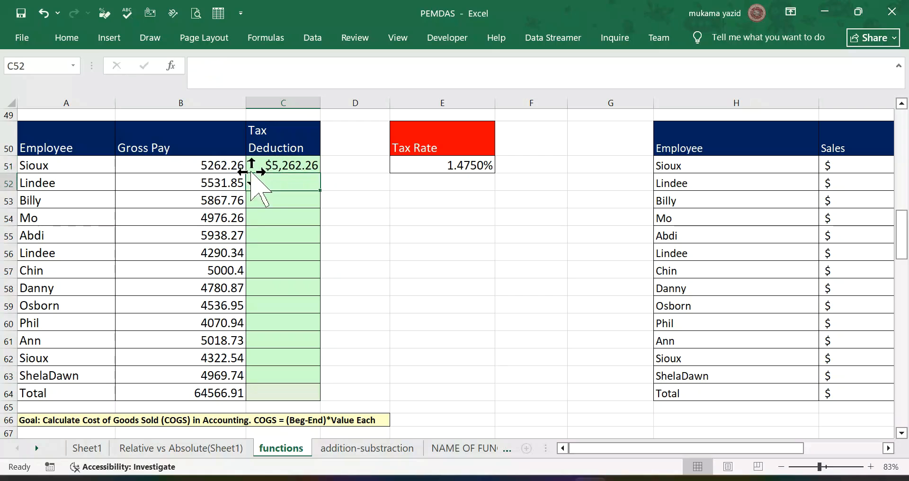
click(310, 163)
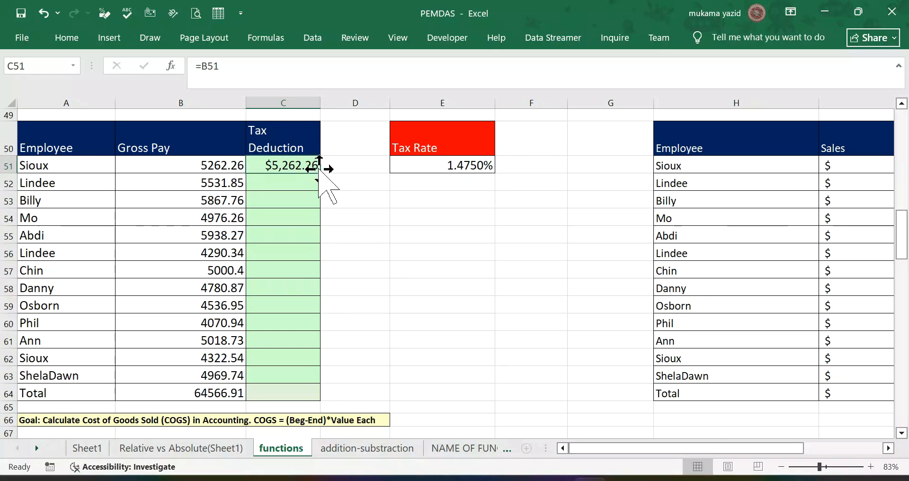
double_click(320, 173)
Step: Total the Tax Deduction column in C64 with =SUM(C51:C63)
scroll(408, 266, down, 2)
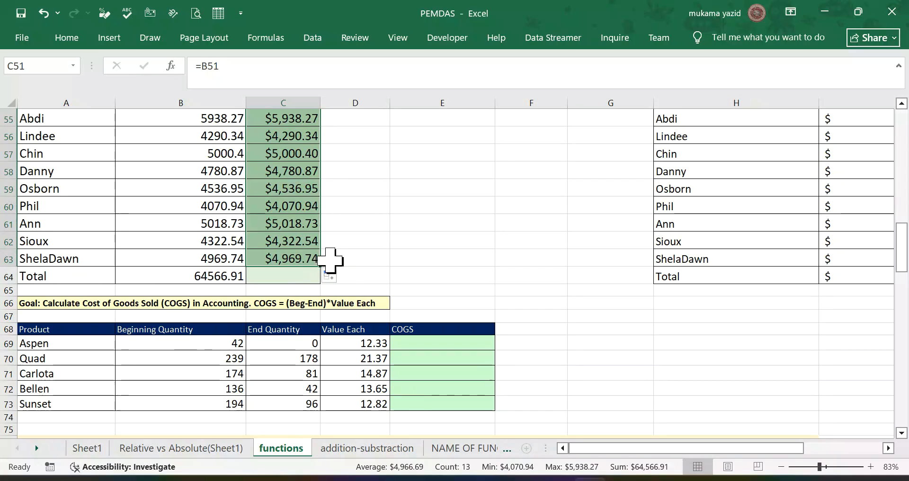
click(300, 273)
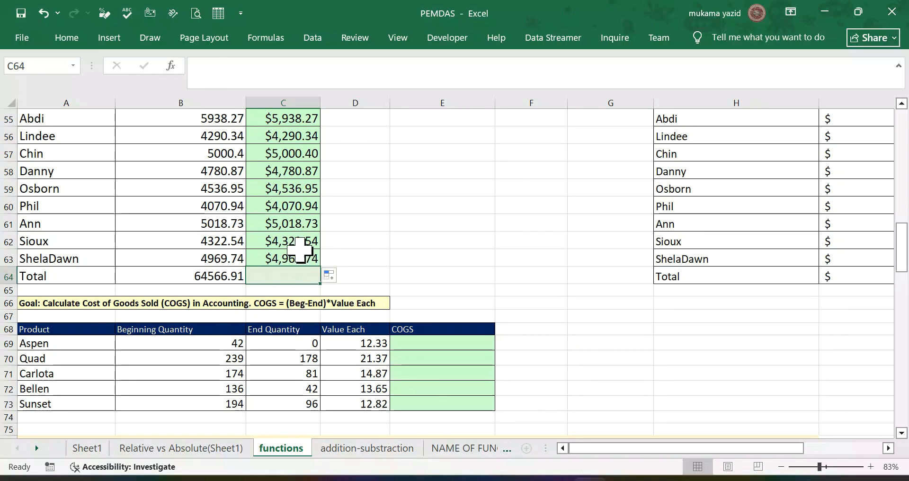
text(=)
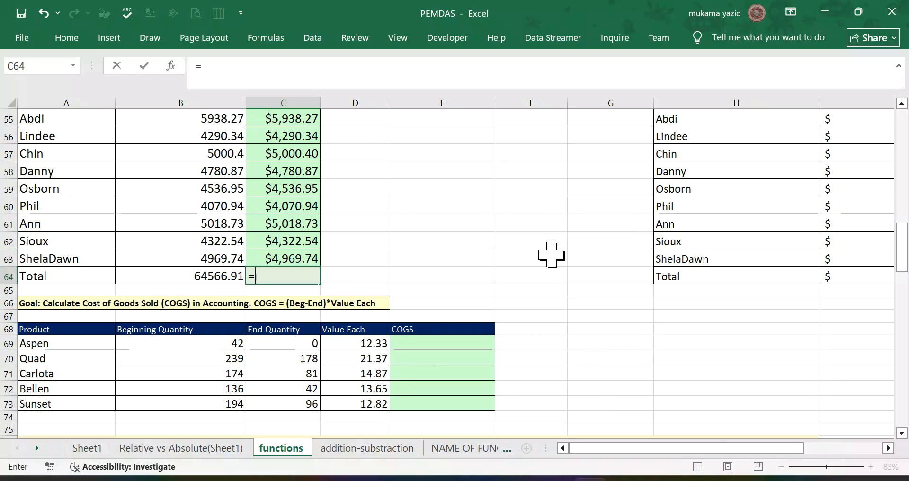
text(su)
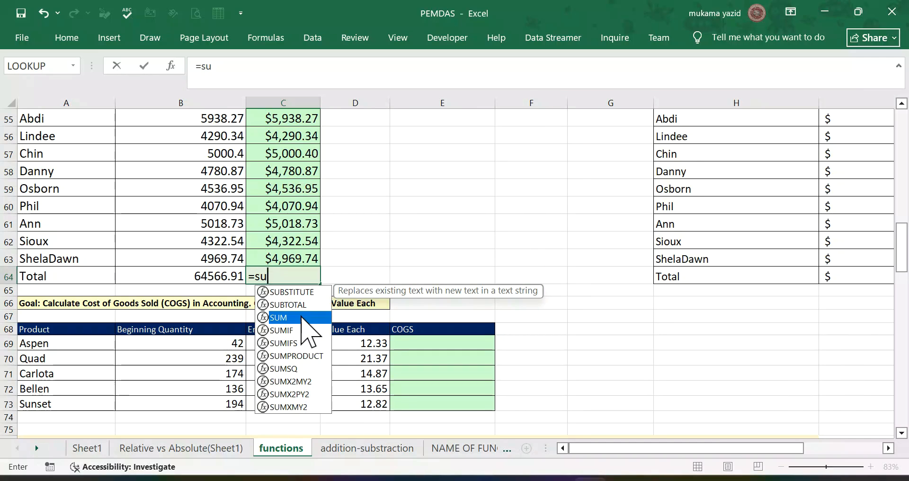
double_click(301, 318)
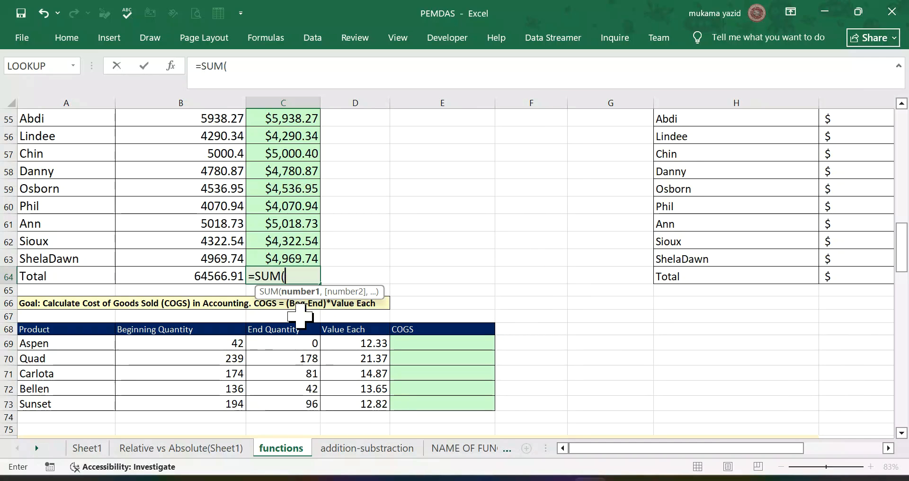
scroll(289, 197, up, 3)
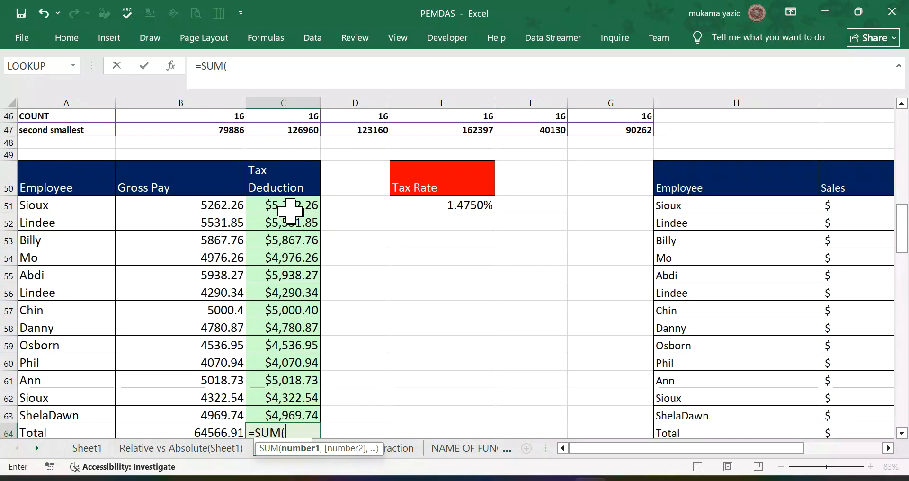
drag(300, 203, 312, 403)
drag(313, 419, 314, 417)
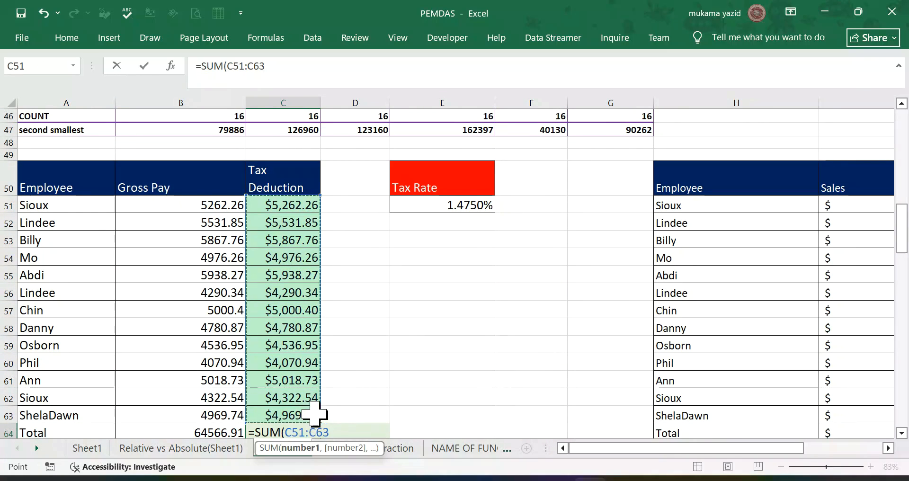
scroll(322, 393, down, 1)
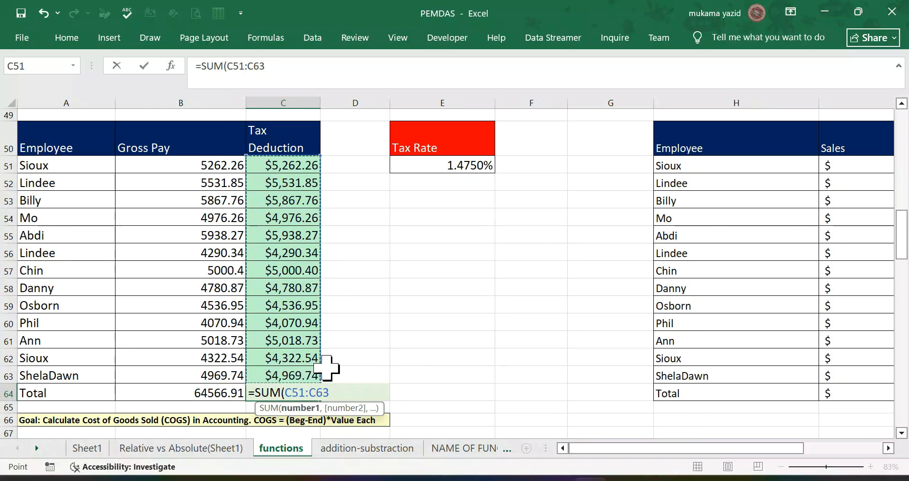
scroll(340, 360, down, 2)
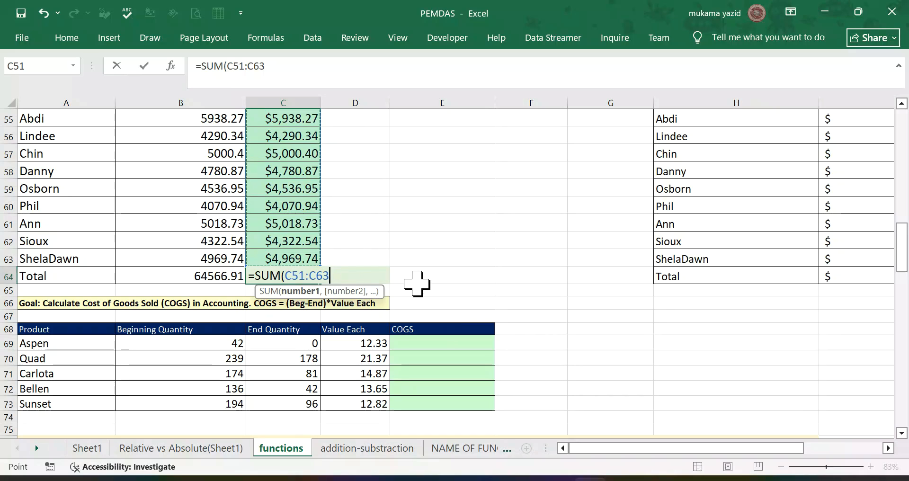
key(Return)
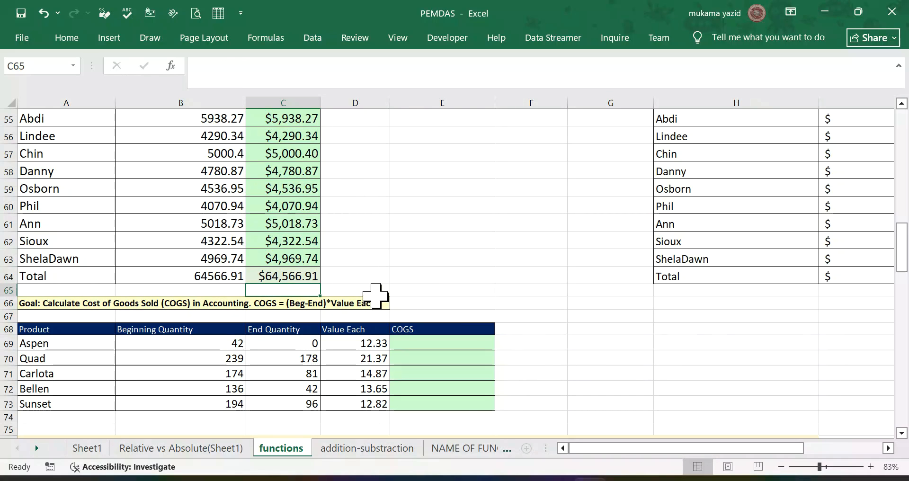
Step: Calculate the Aspen cost of goods sold in E69 with =(B69-C69)*D69
scroll(374, 303, down, 1)
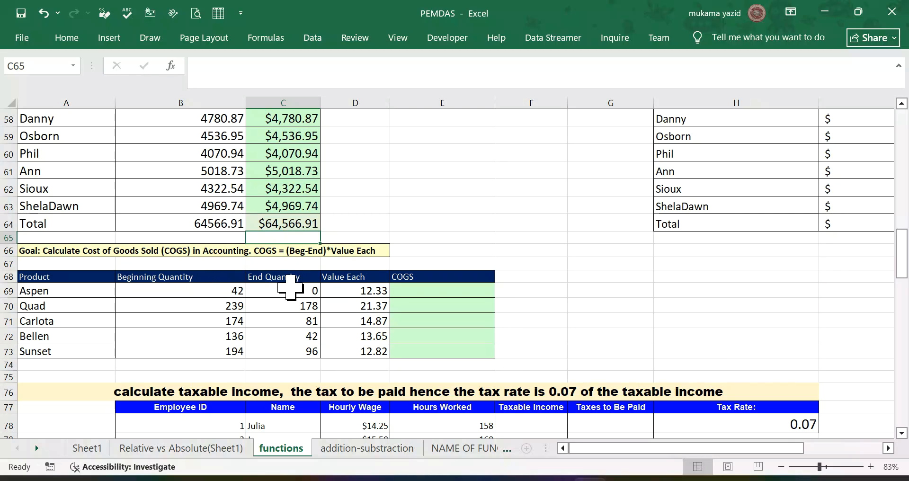
click(444, 291)
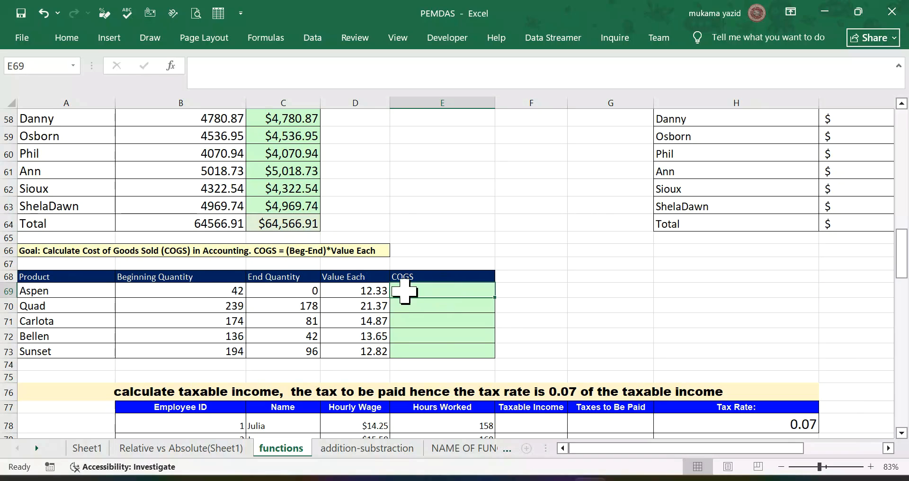
click(354, 291)
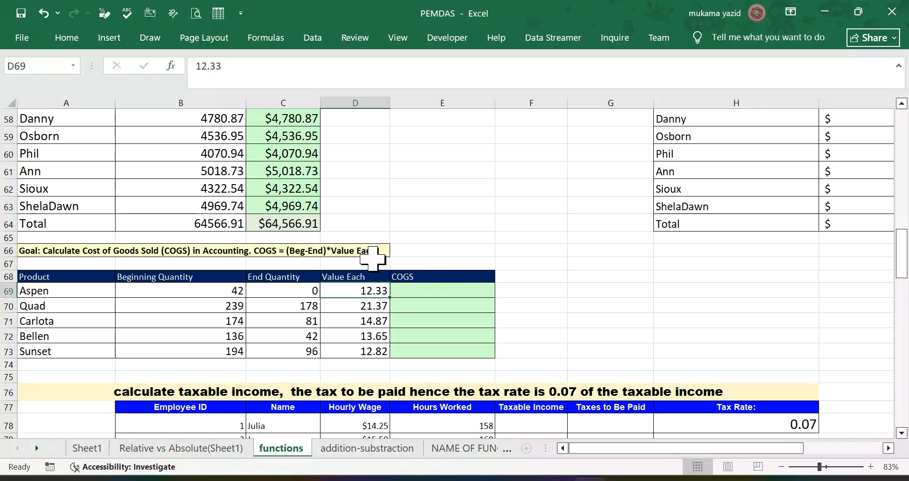
click(419, 291)
text(=()
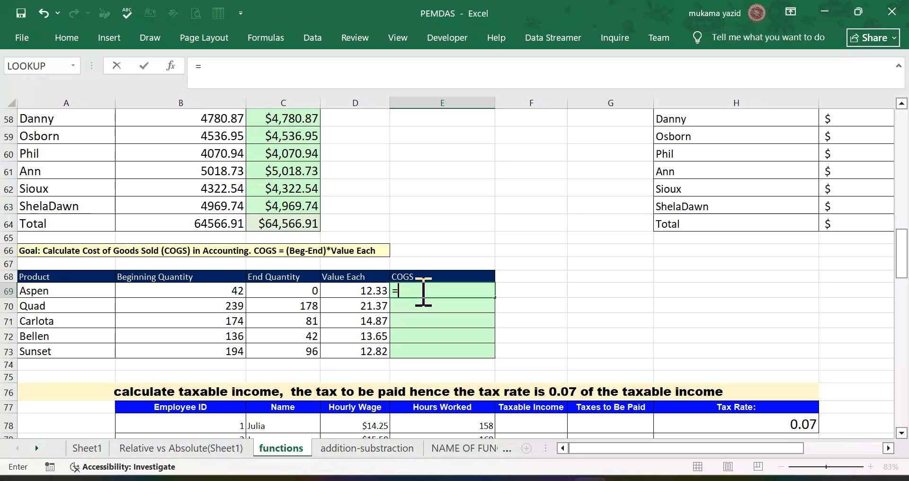
click(204, 289)
text(-)
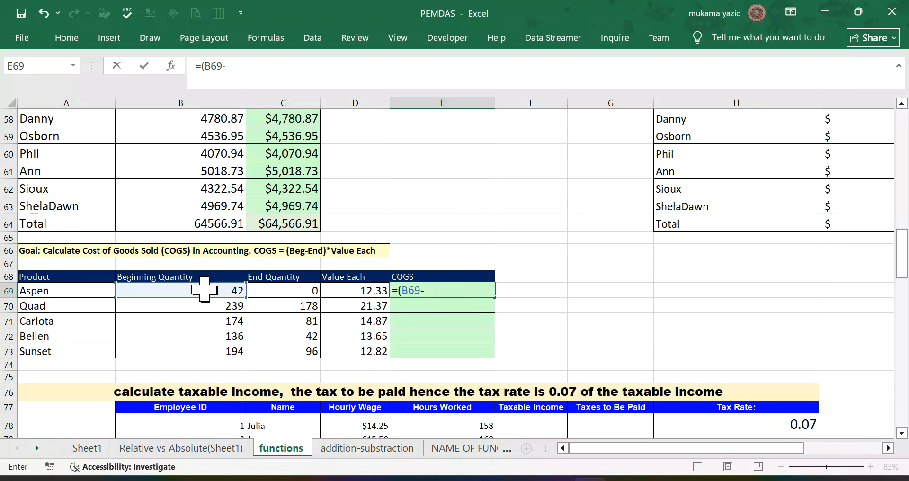
click(294, 291)
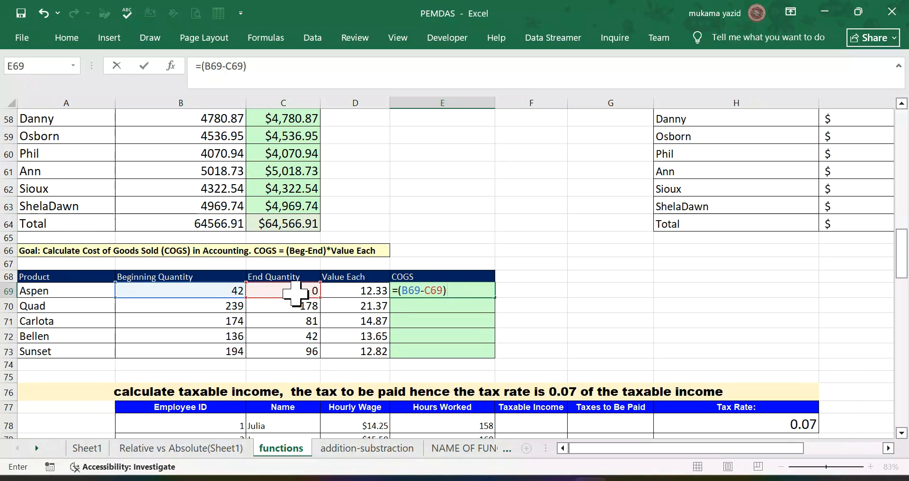
click(346, 289)
key(Return)
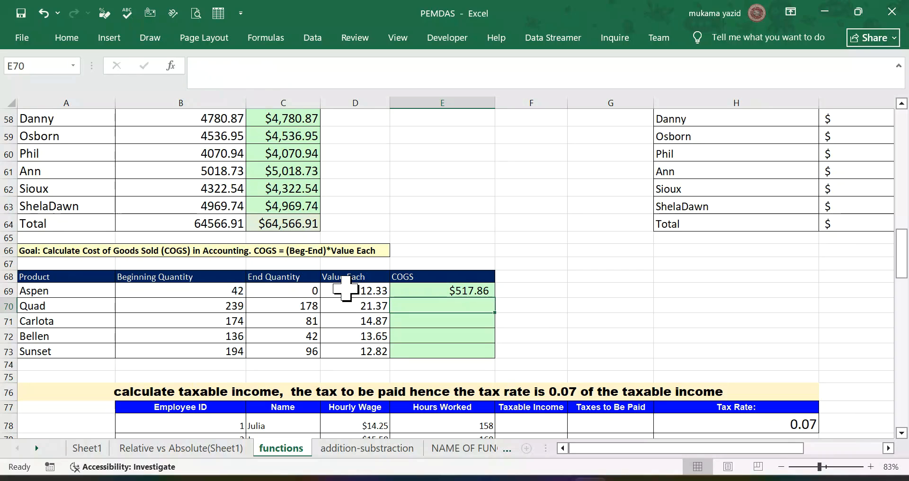
Step: Copy the COGS formula from E69 down to E73 for the remaining products
click(474, 290)
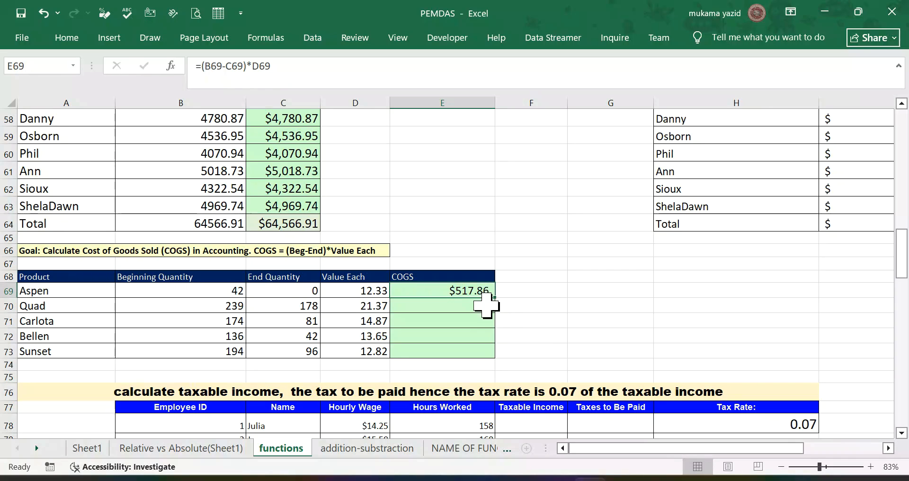
drag(494, 297, 495, 356)
scroll(478, 335, down, 3)
scroll(465, 329, up, 3)
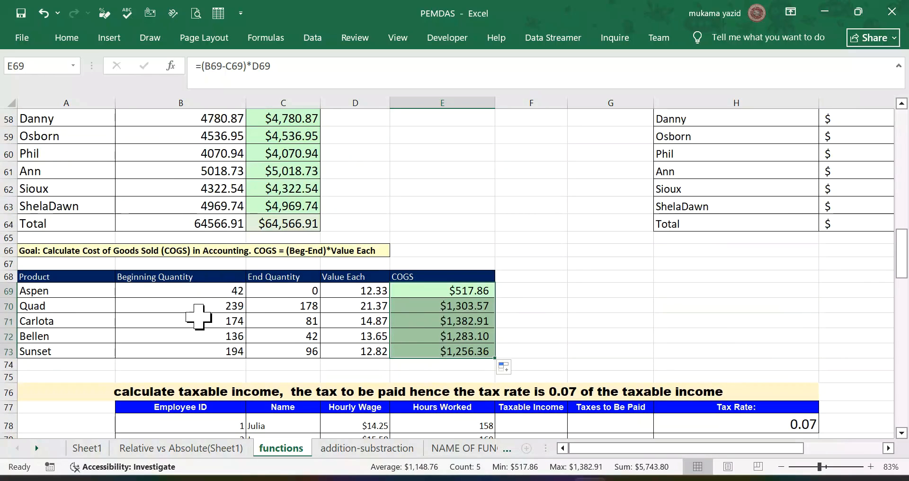
scroll(365, 355, down, 1)
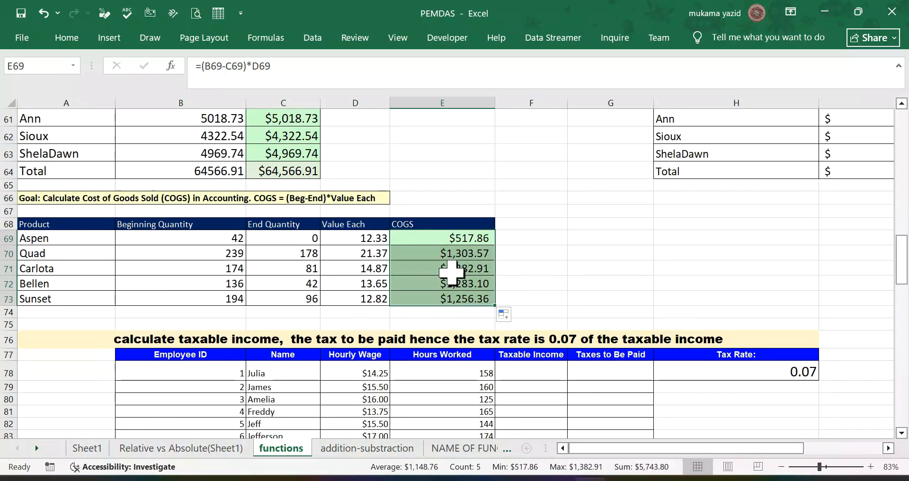
click(451, 247)
click(454, 235)
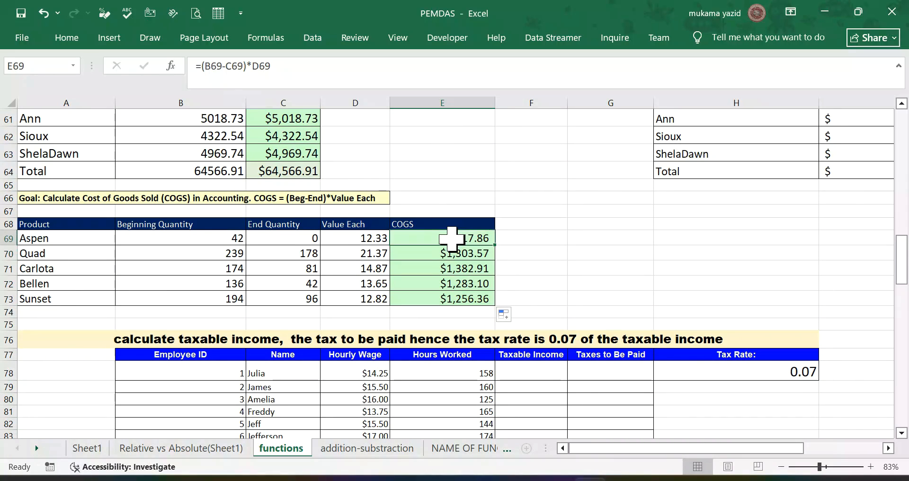
Step: Calculate the first employee's taxable income in F78 with =E78*D78
scroll(461, 327, down, 3)
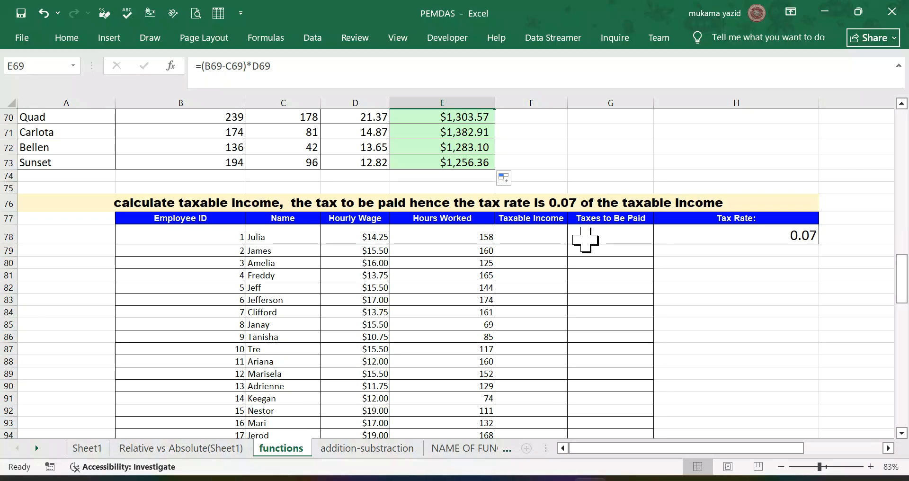
click(533, 236)
text(=)
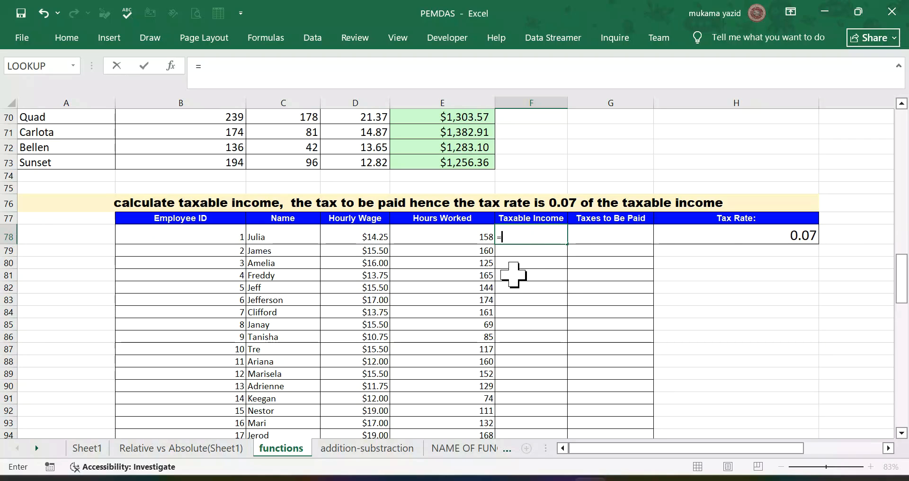
click(379, 235)
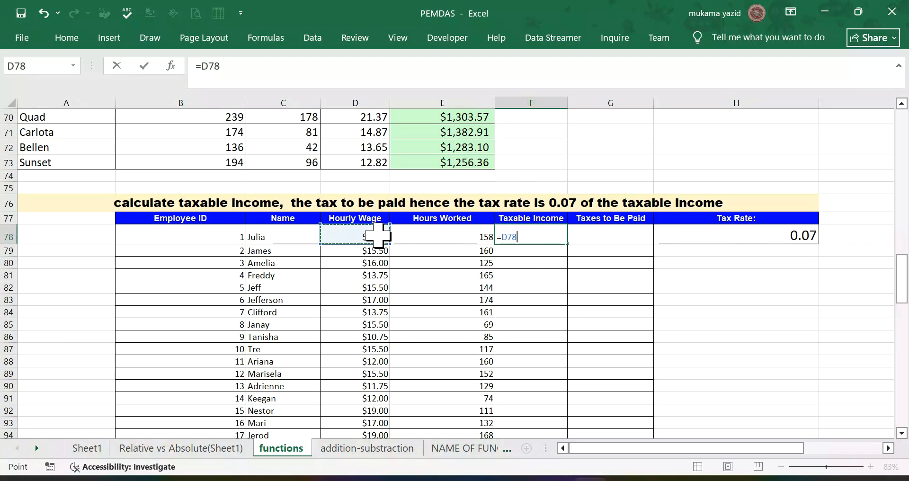
click(416, 233)
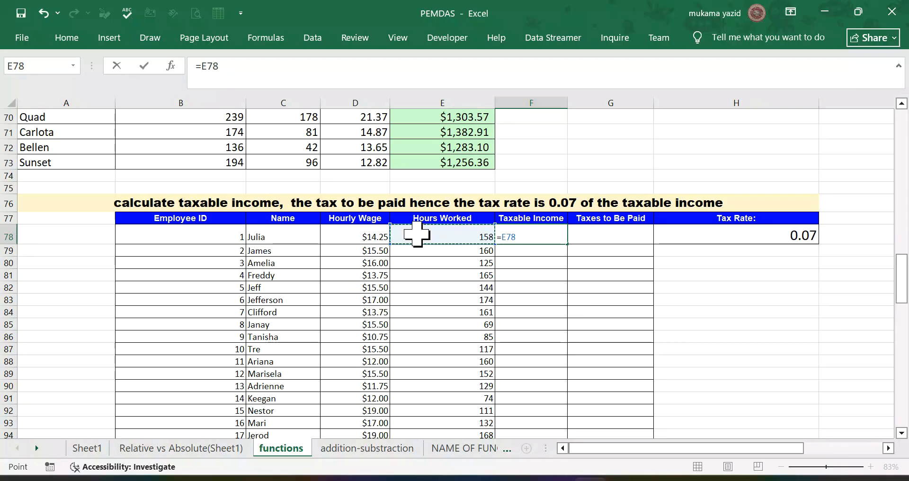
text(*)
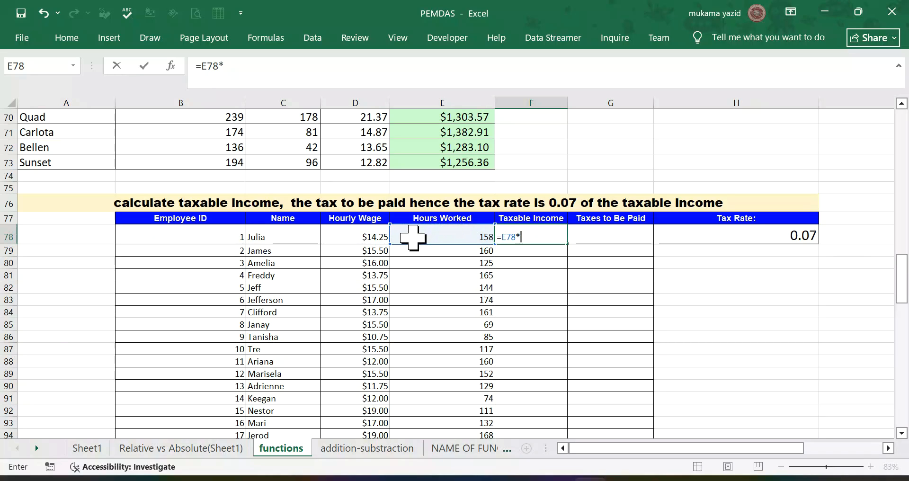
click(353, 251)
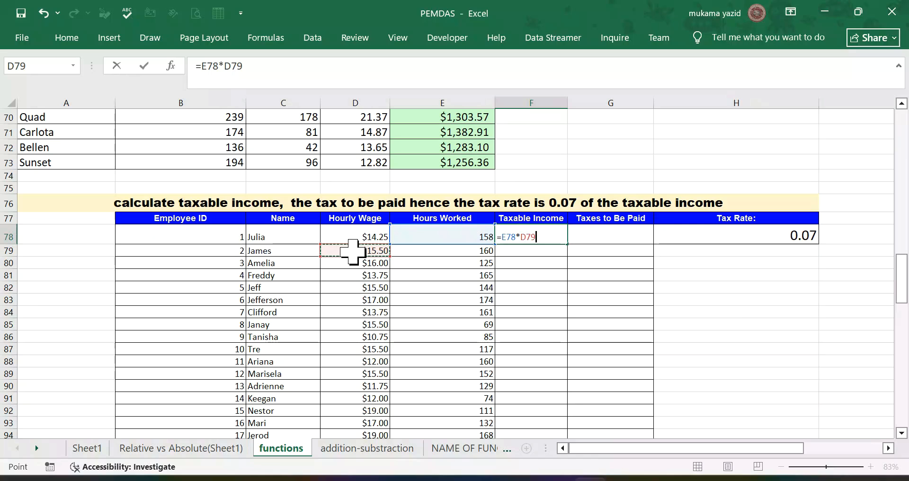
click(359, 232)
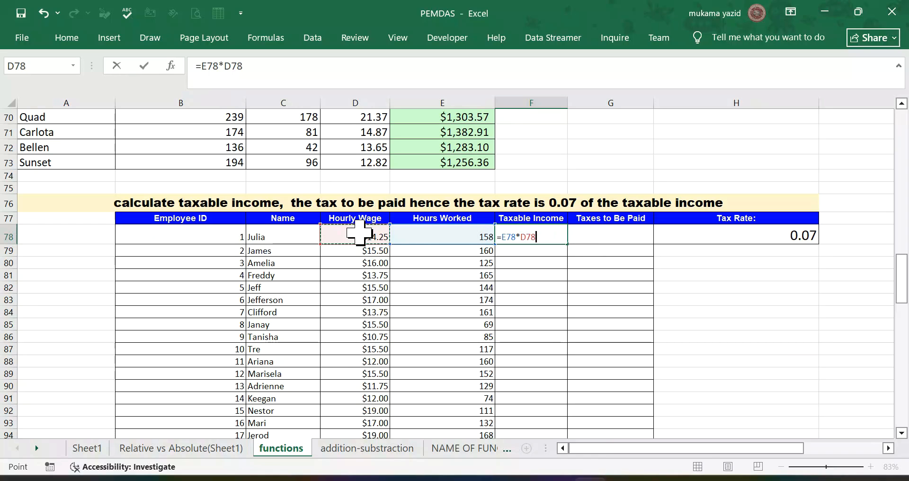
key(Return)
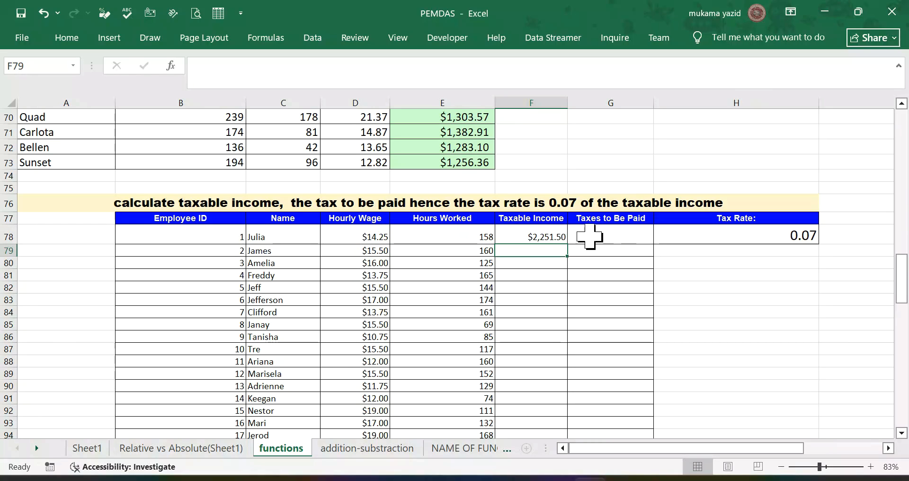
Step: Fill the Taxable Income formula from F78 down the column to F152
click(552, 232)
double_click(567, 242)
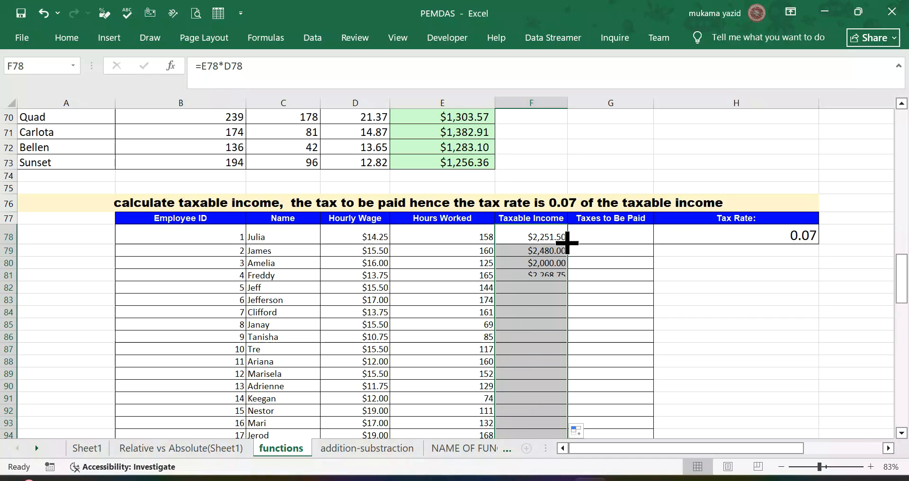
scroll(534, 246, down, 6)
scroll(535, 251, down, 4)
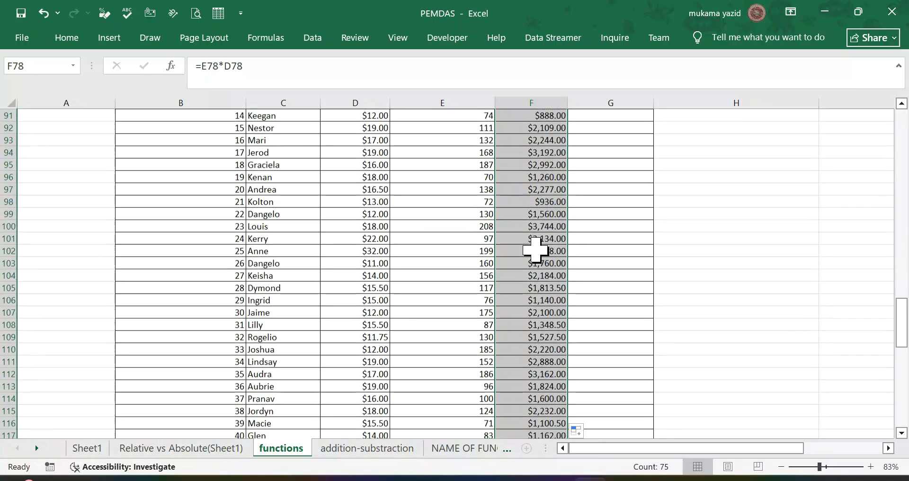
scroll(540, 249, up, 10)
scroll(544, 245, up, 4)
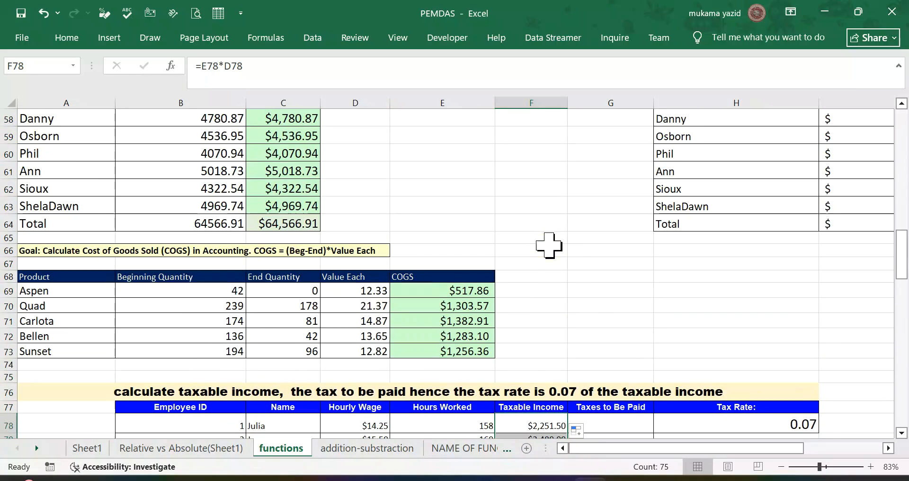
Step: Calculate the first employee's taxes in G78 with =$H$78*F78, using an absolute reference to the tax rate
scroll(604, 328, down, 2)
click(615, 322)
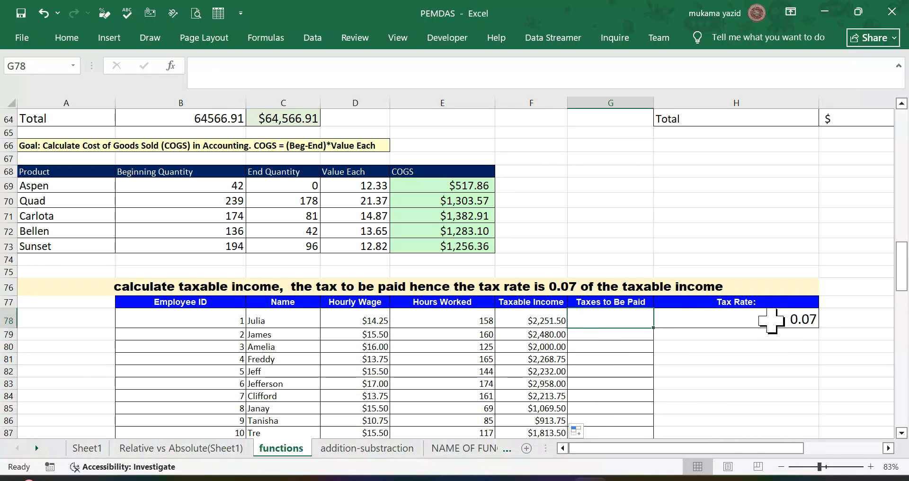
text(=)
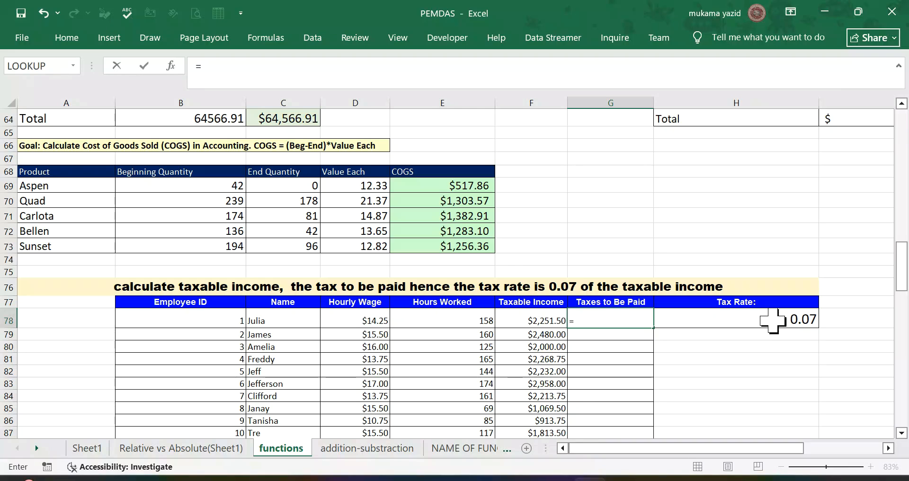
click(773, 320)
key(F4)
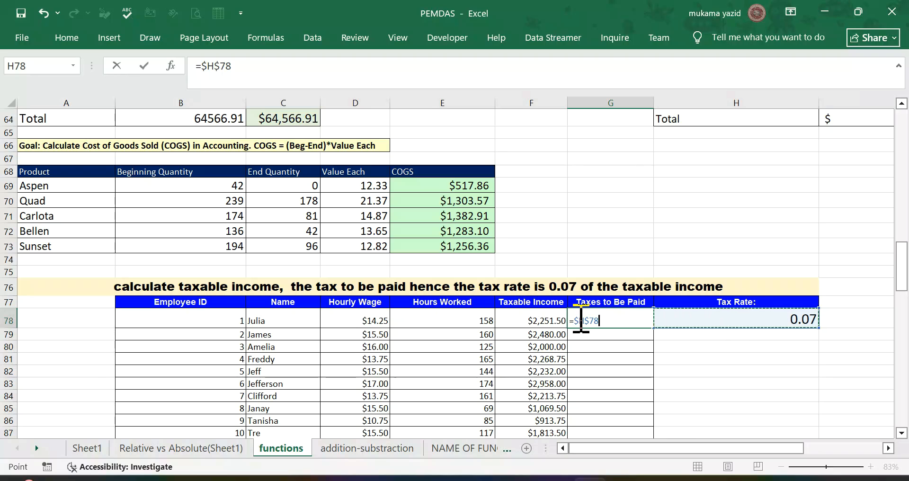
text(*)
click(549, 317)
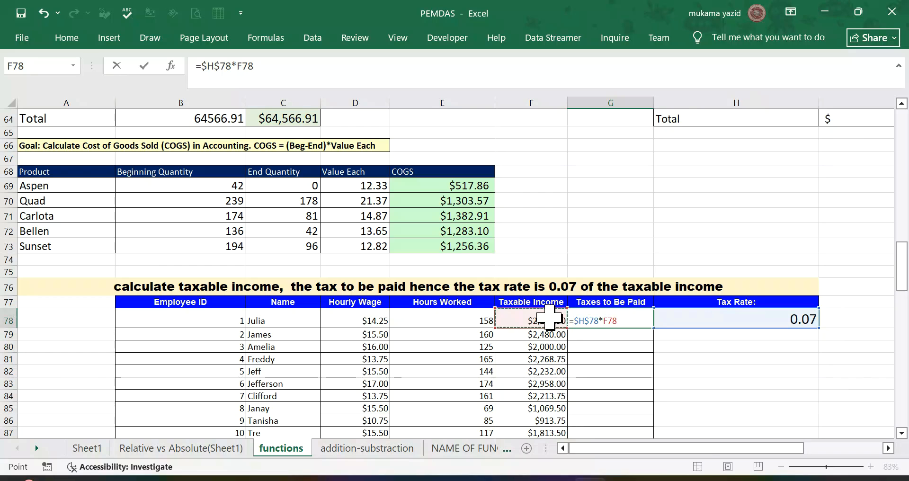
key(Return)
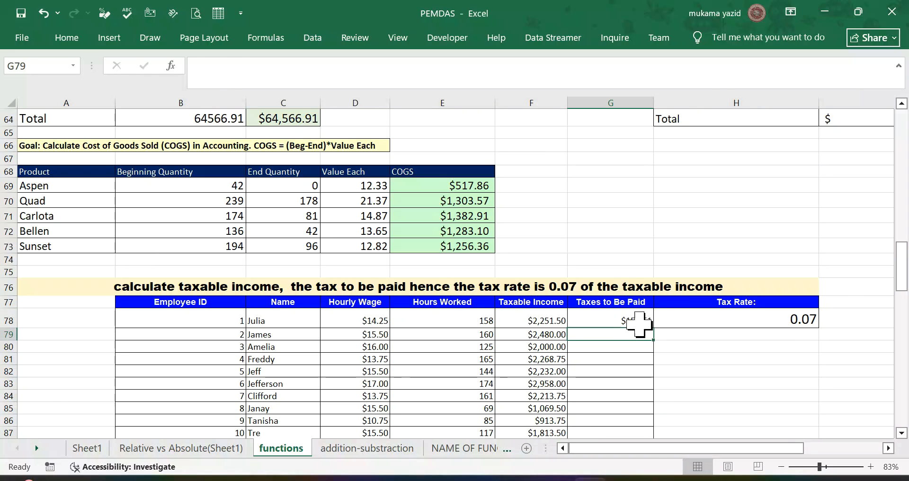
Step: Fill the Taxes to Be Paid formula from G78 down the column to G152
click(645, 323)
double_click(653, 326)
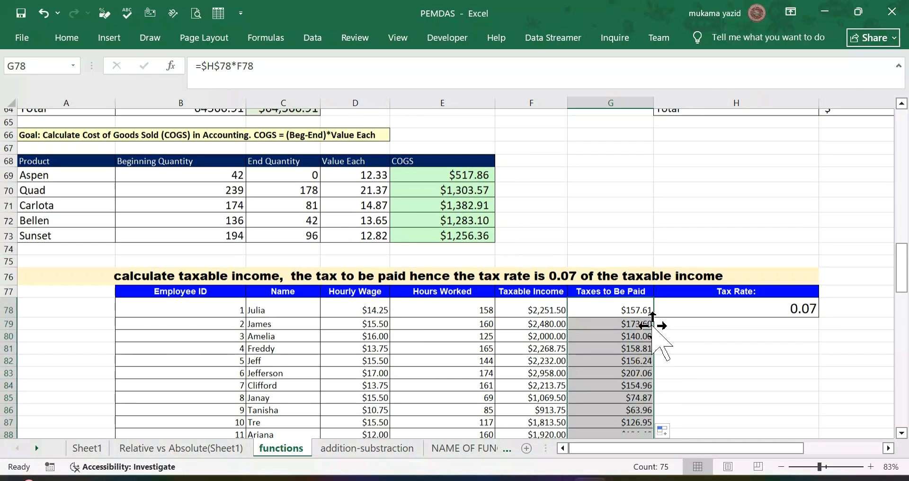
scroll(654, 328, down, 12)
scroll(653, 326, down, 14)
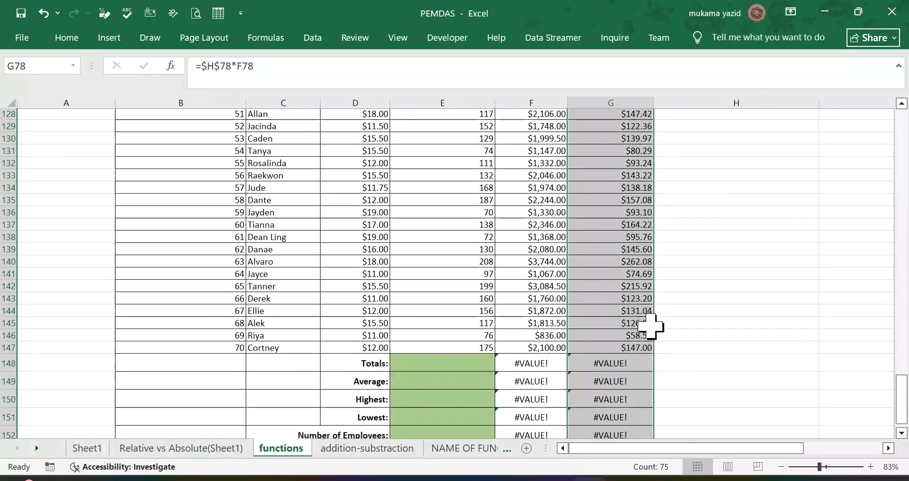
Step: Clear the copied formulas from the summary rows in F148:G152
scroll(650, 326, up, 1)
drag(525, 231, 632, 303)
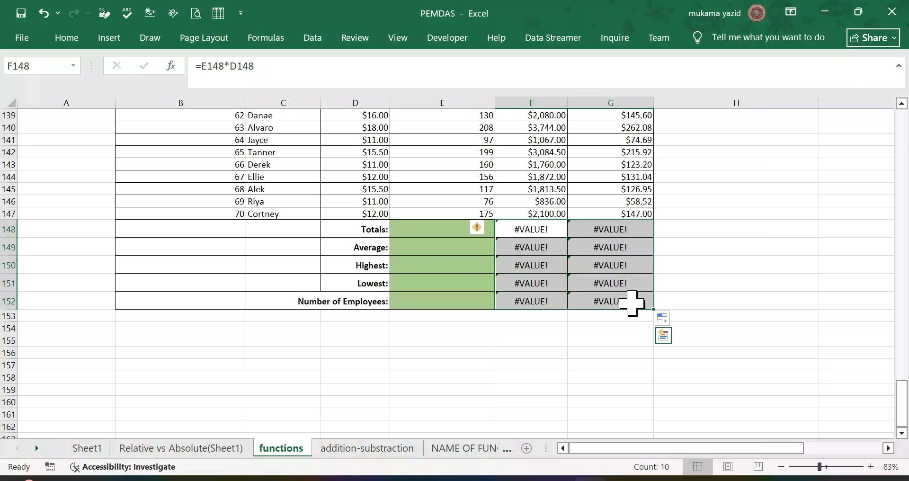
key(Delete)
Step: Calculate the total taxable income in F148 with =SUM(F78:F147)
click(541, 232)
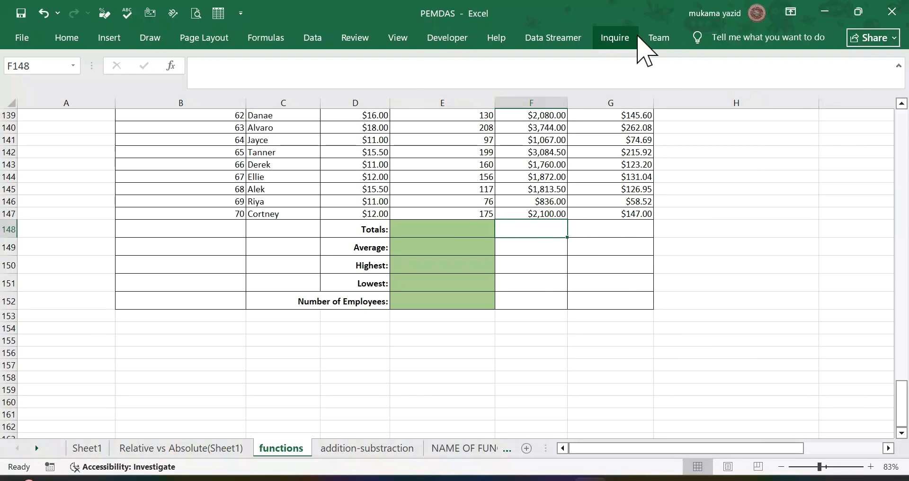
click(70, 42)
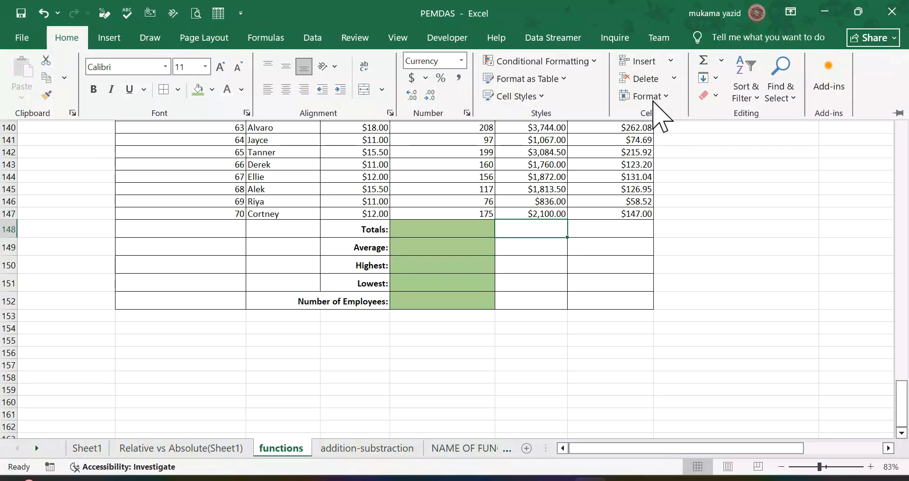
click(720, 61)
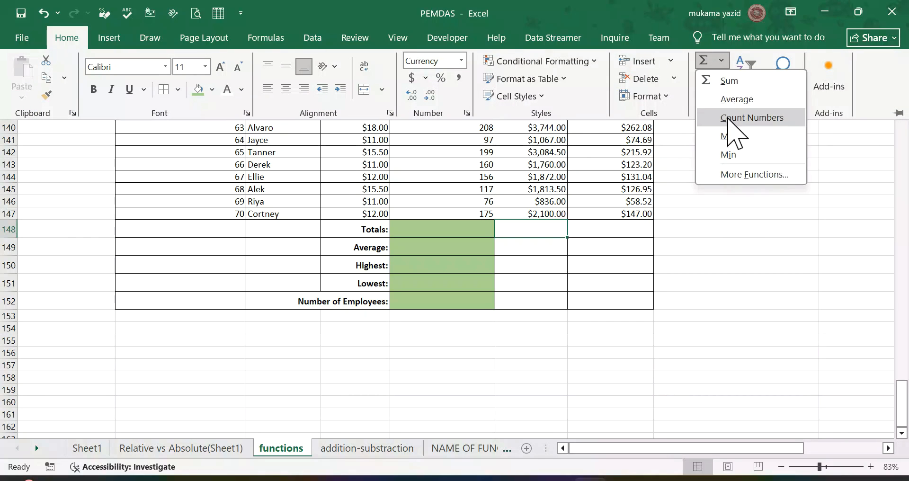
click(735, 80)
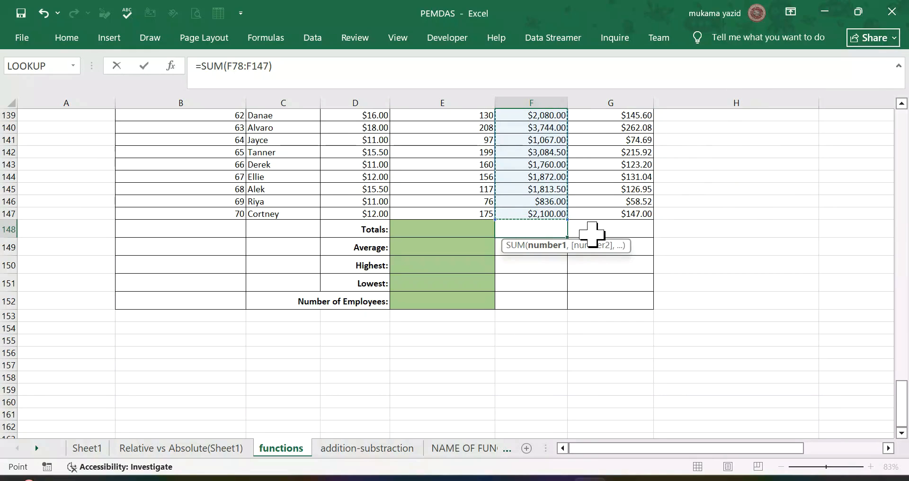
scroll(591, 226, up, 12)
scroll(590, 226, up, 11)
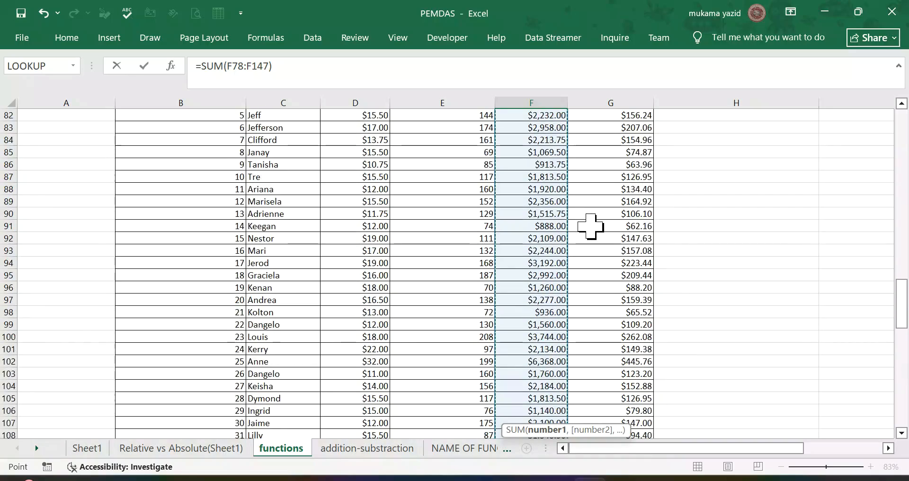
scroll(583, 238, down, 20)
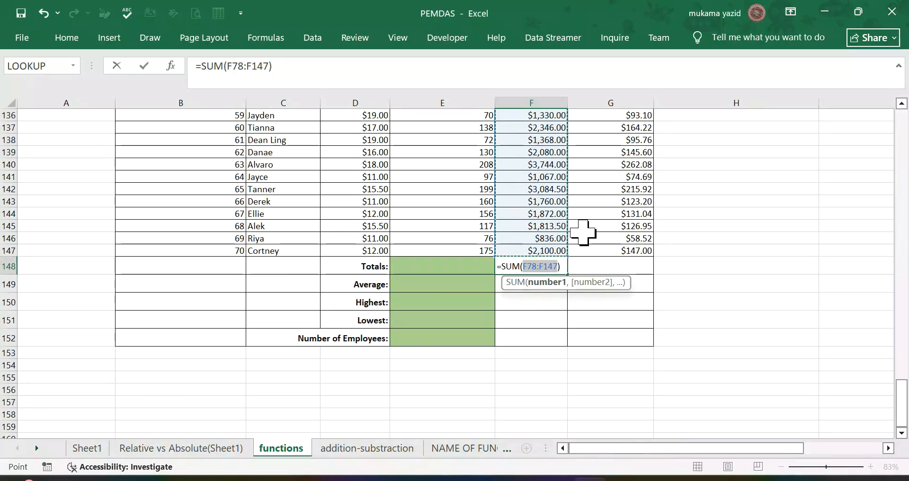
key(Return)
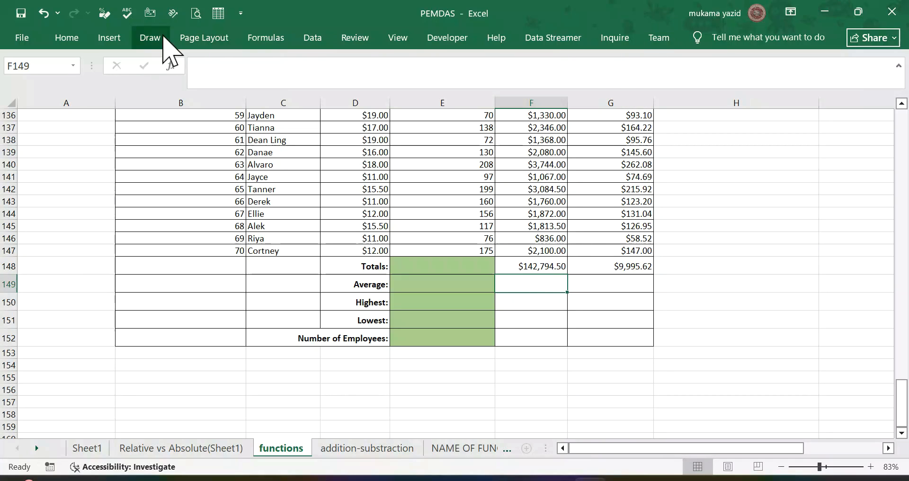
Step: Calculate the average taxable income in F149 with the AVERAGE function, limiting its range to F78:F147 so the total is excluded
click(82, 37)
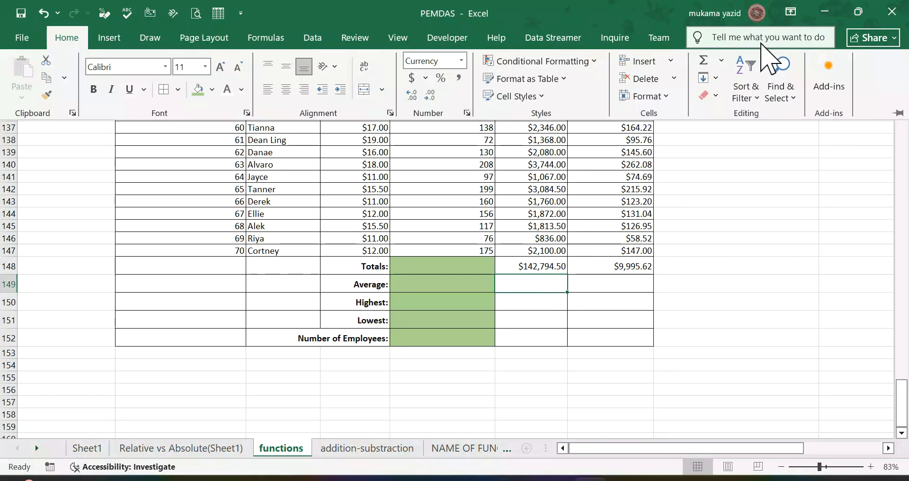
click(721, 61)
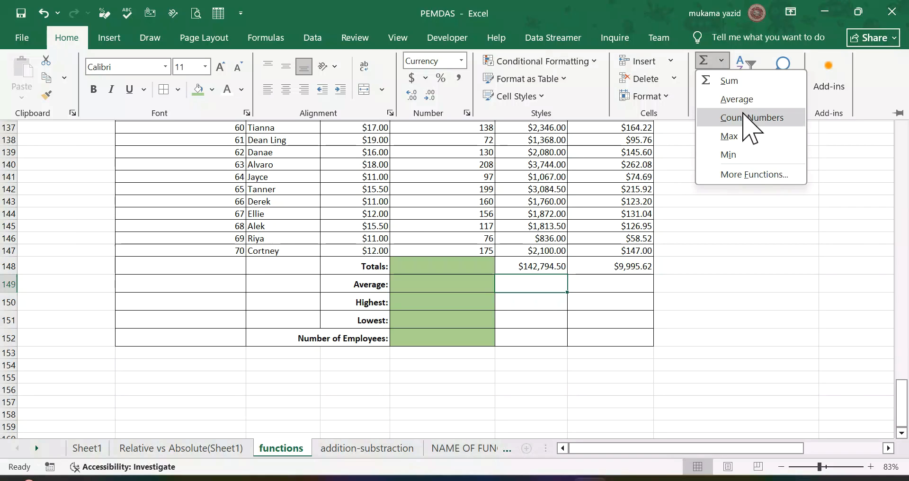
click(742, 99)
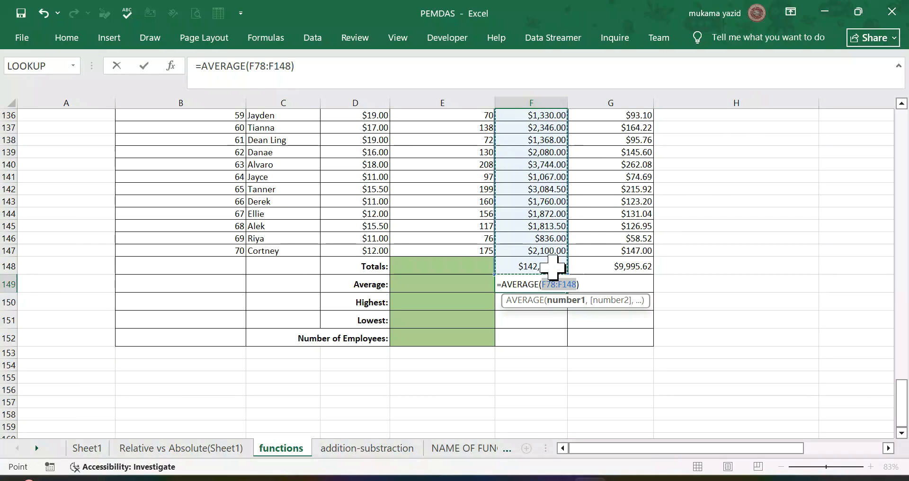
drag(495, 273, 495, 256)
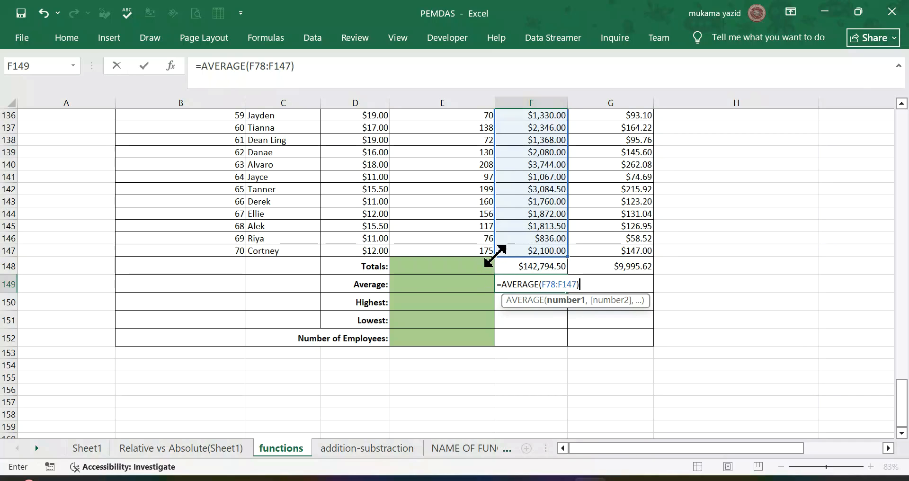
key(Return)
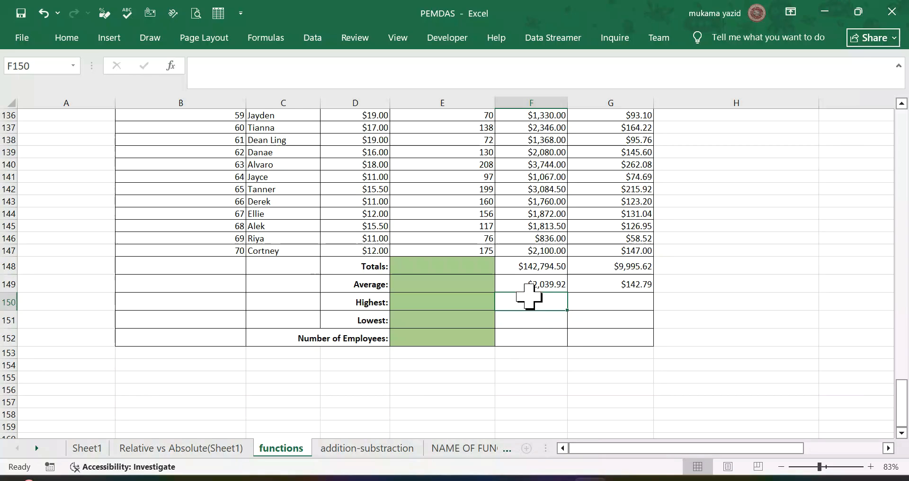
Step: Try to copy the total and average formulas from F148 and F149 into the Hours Worked cells E148 and E149
scroll(529, 296, up, 1)
scroll(523, 302, down, 1)
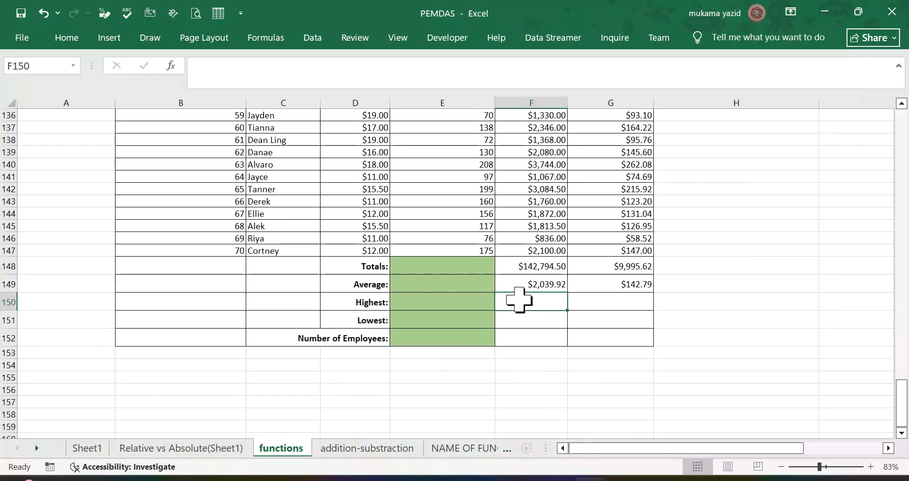
click(433, 271)
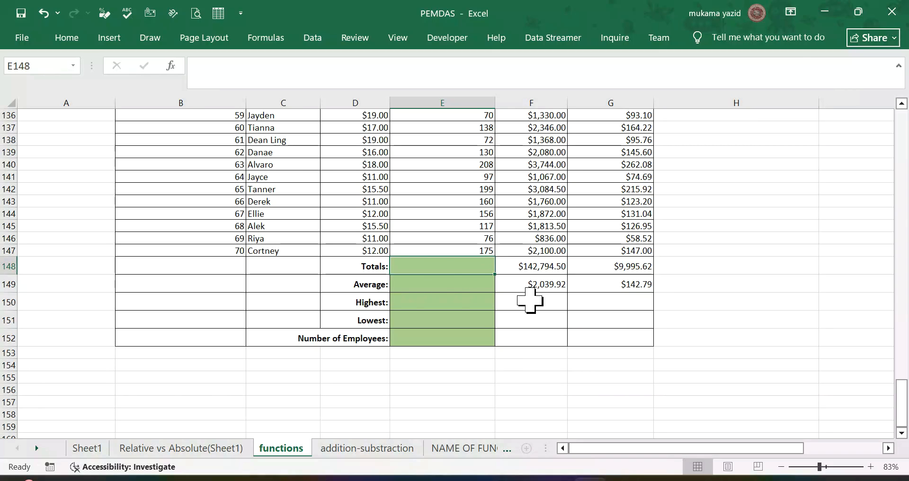
click(553, 266)
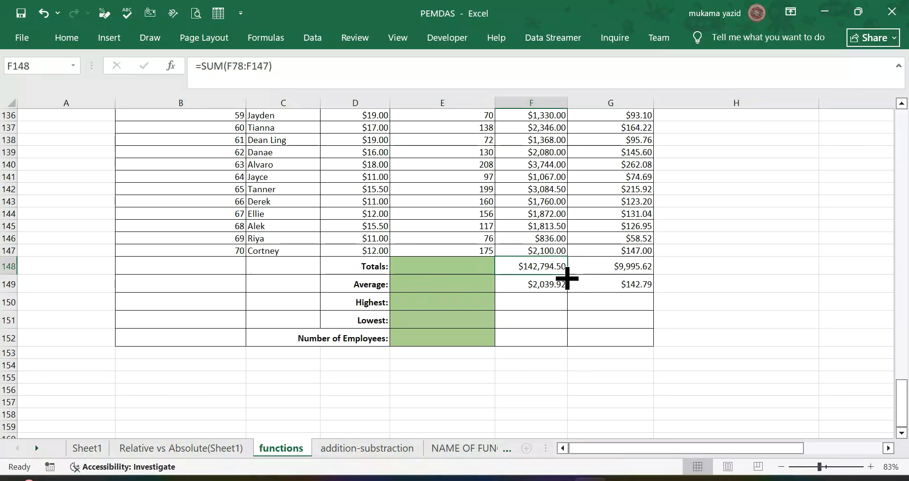
drag(567, 278, 421, 274)
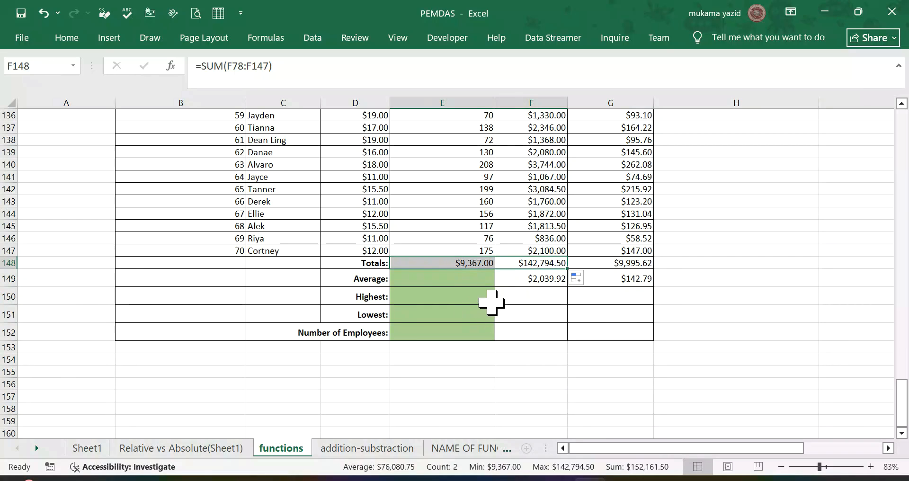
click(543, 279)
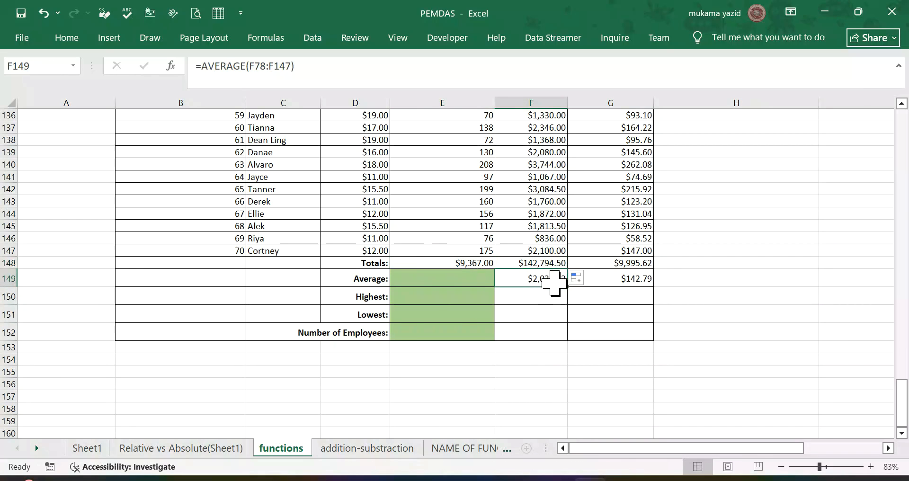
drag(566, 286, 430, 284)
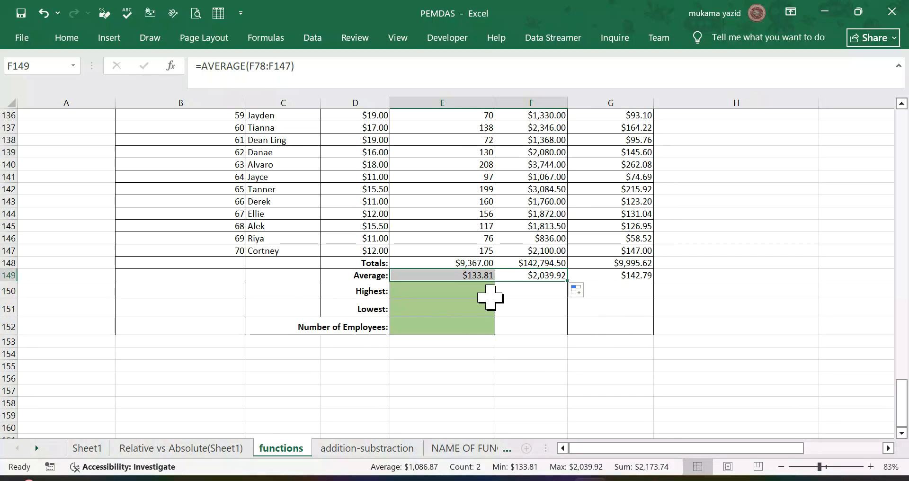
click(483, 294)
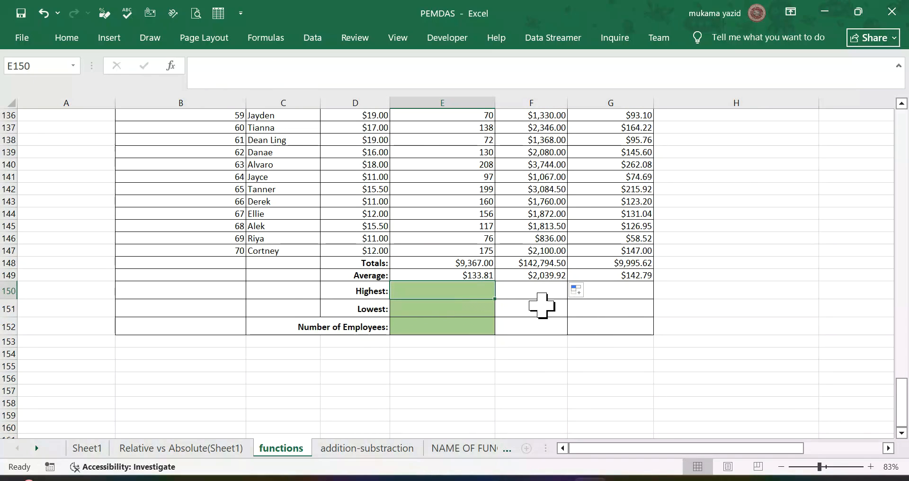
Step: Undo the two formula fills into E148 and E149
drag(440, 267, 519, 275)
key(ctrl+z)
key(ctrl+z)
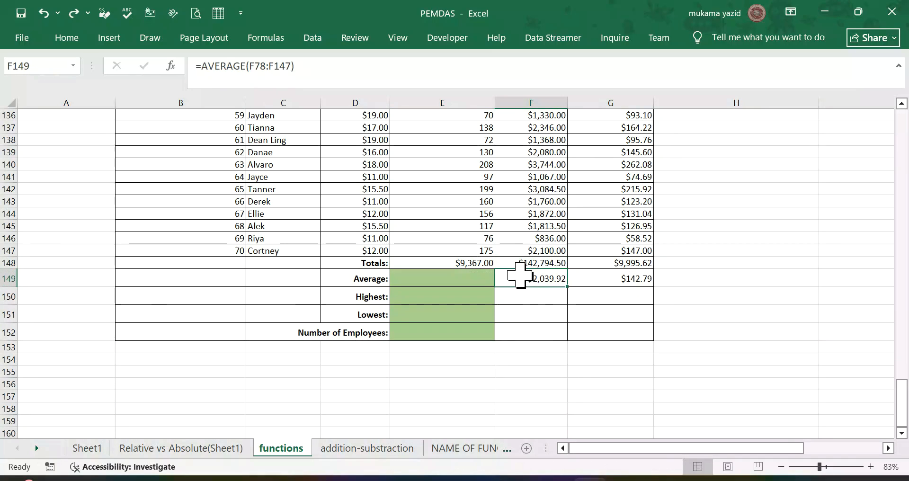
click(449, 263)
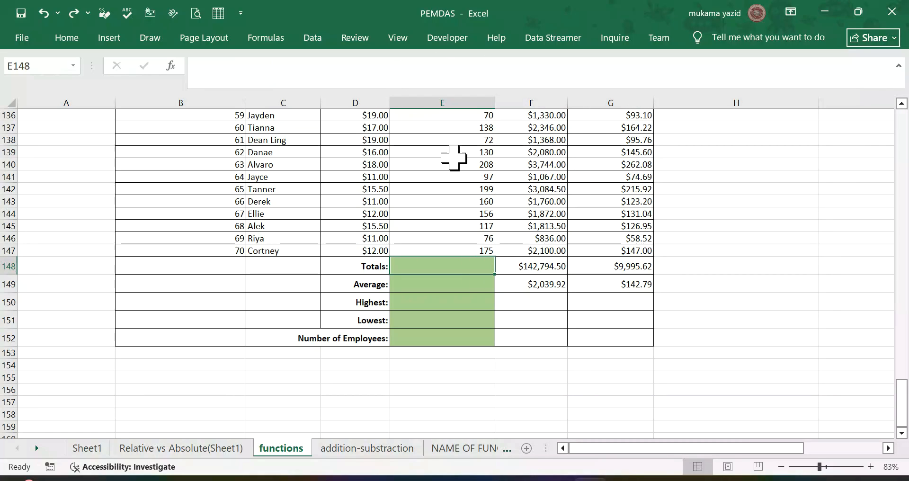
Step: Calculate the highest hours worked in E150 with =MAX(E76:E147) and fill the formula across to G150
click(443, 303)
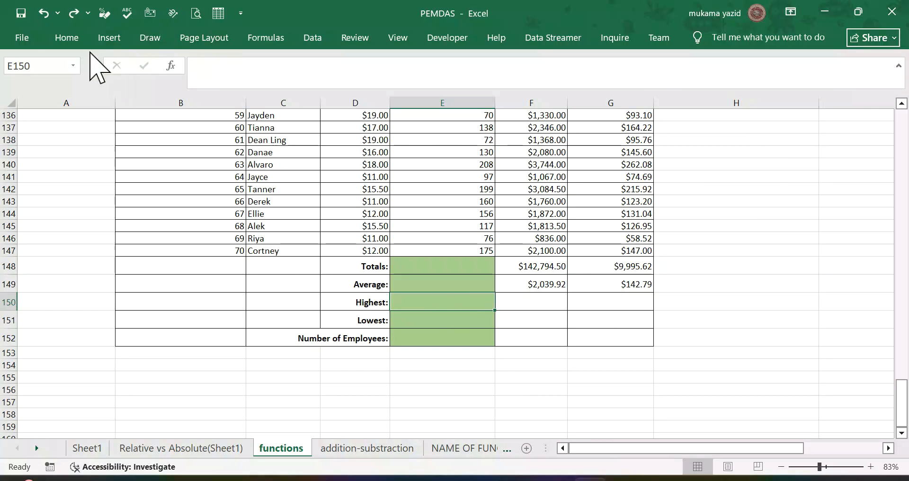
click(73, 41)
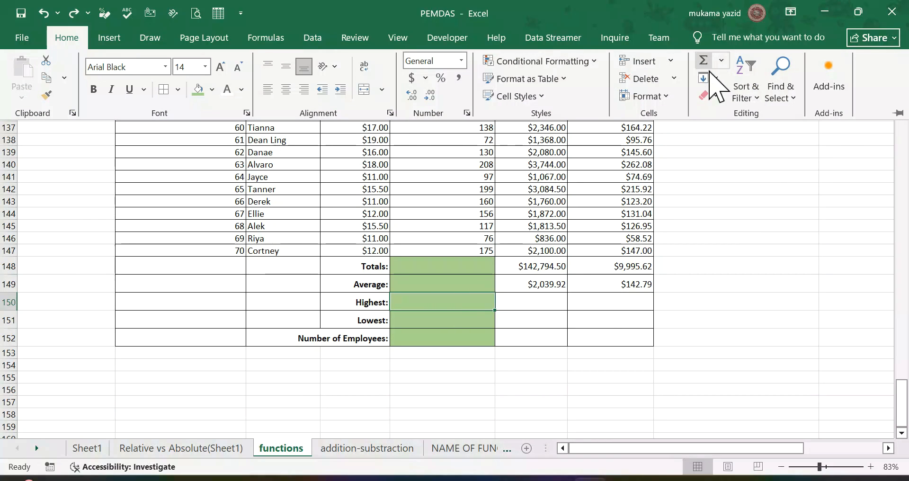
click(722, 62)
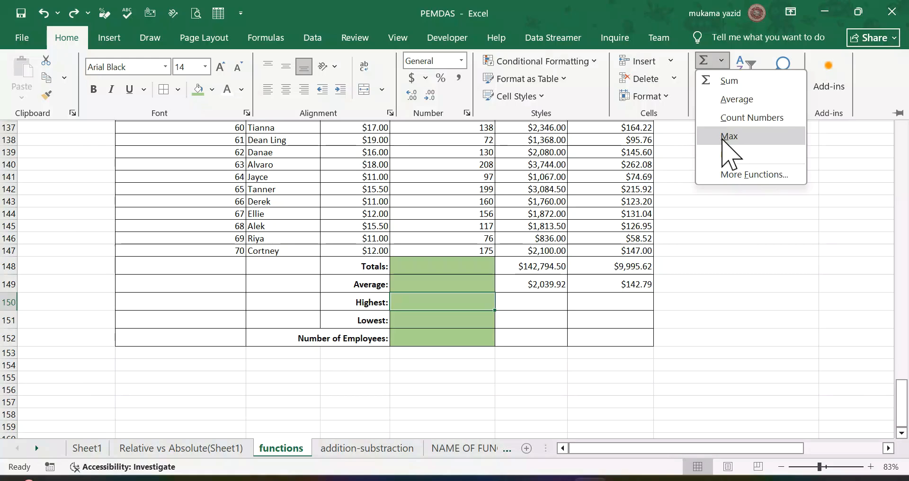
click(722, 138)
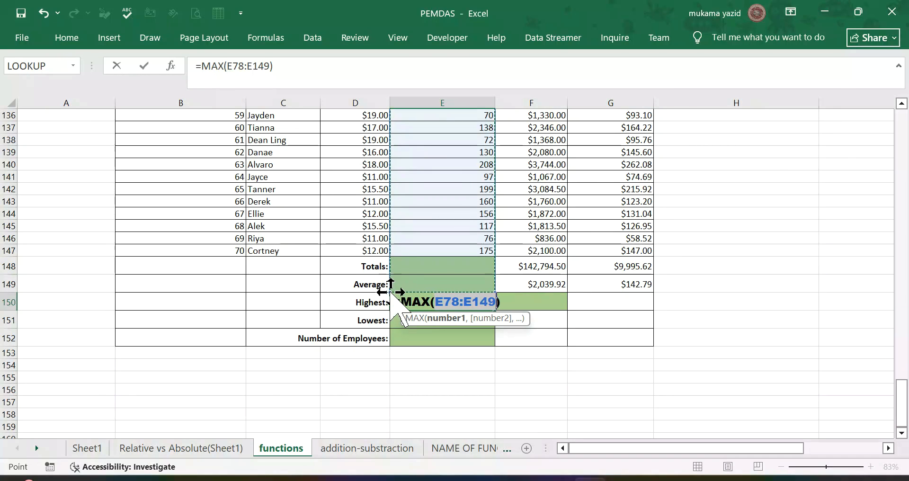
drag(389, 288, 404, 249)
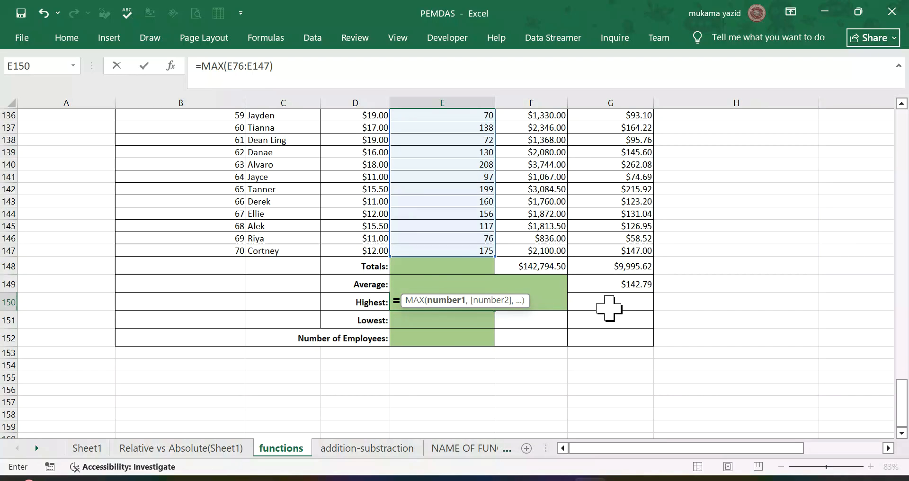
key(Return)
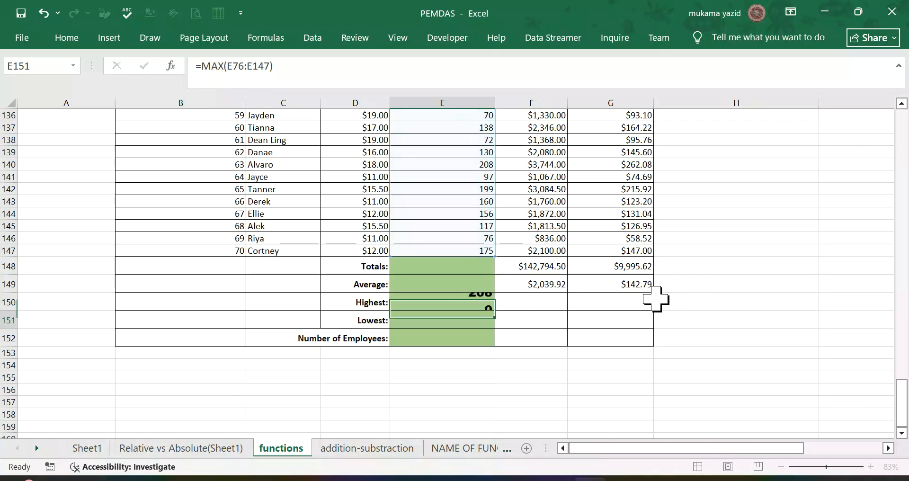
click(488, 303)
drag(496, 309, 634, 304)
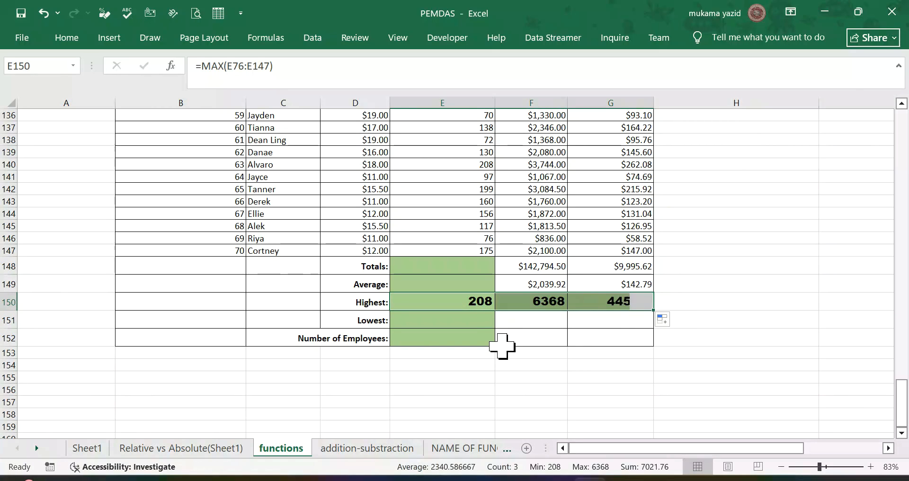
Step: Start a MIN formula for the lowest hours worked in E151, extending its range to E78:E150
click(437, 326)
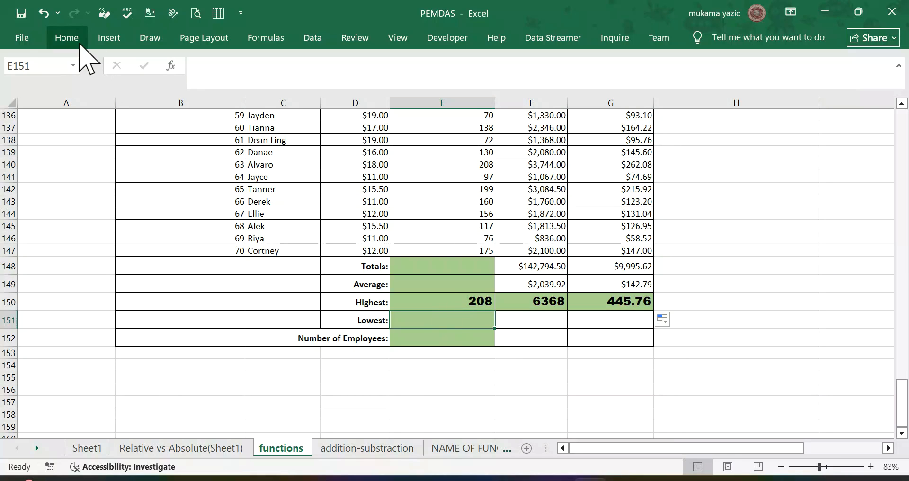
click(66, 37)
click(720, 61)
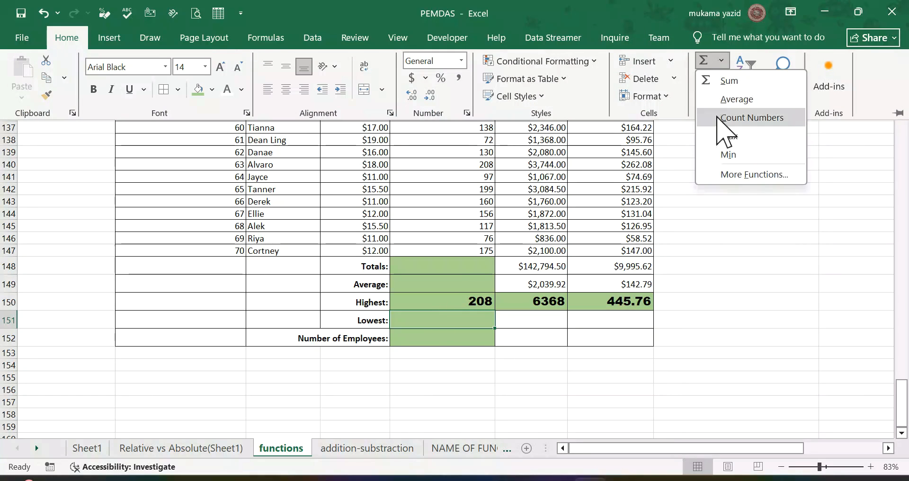
click(724, 154)
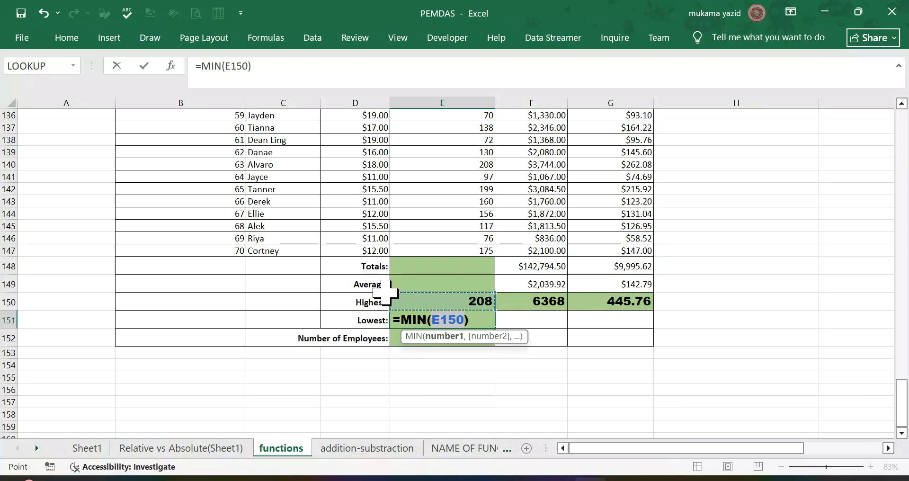
drag(393, 283, 412, 219)
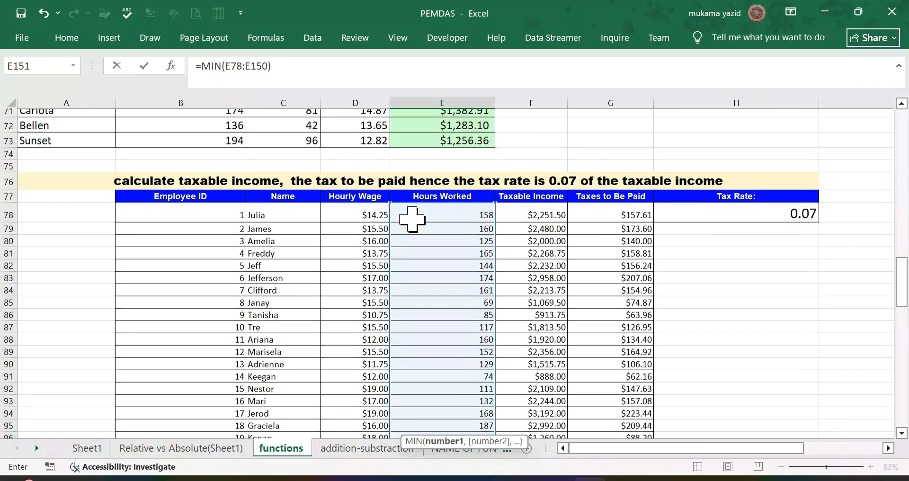
scroll(412, 205, down, 20)
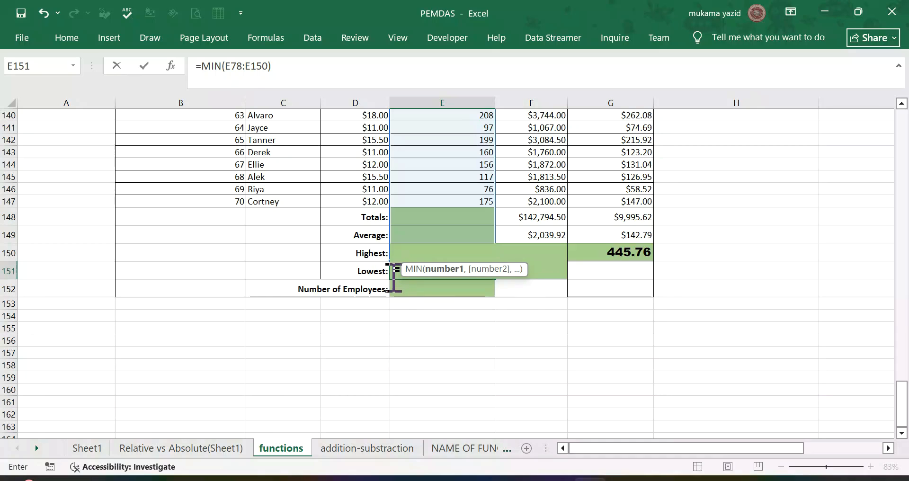
Step: Replace the MIN range in E151 with E78:E147 and fill the formula across to G151
click(459, 271)
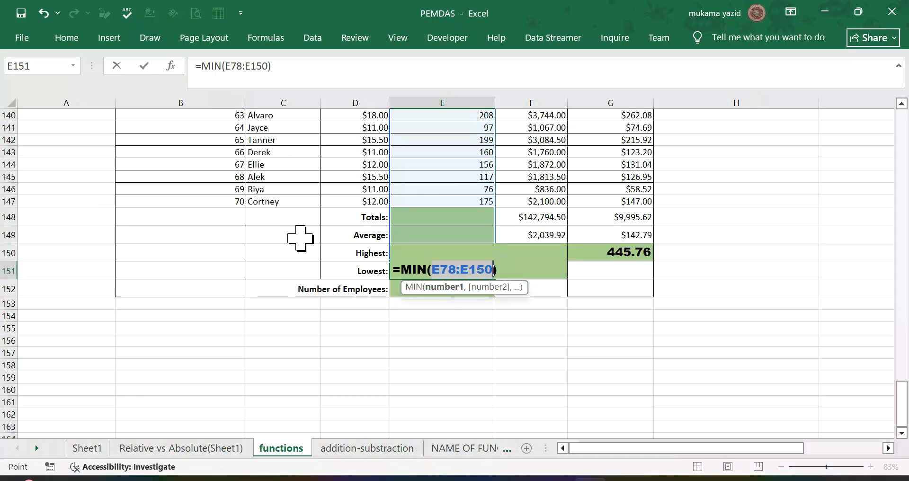
key(BackSpace)
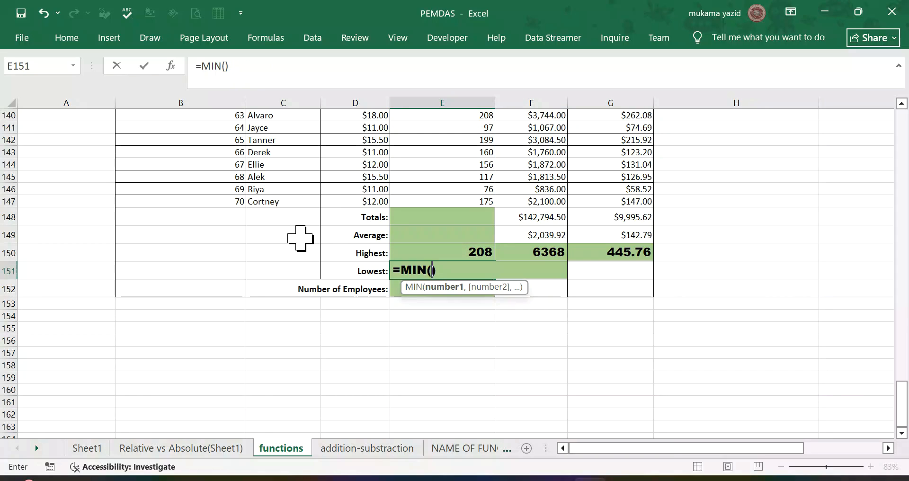
scroll(434, 205, up, 12)
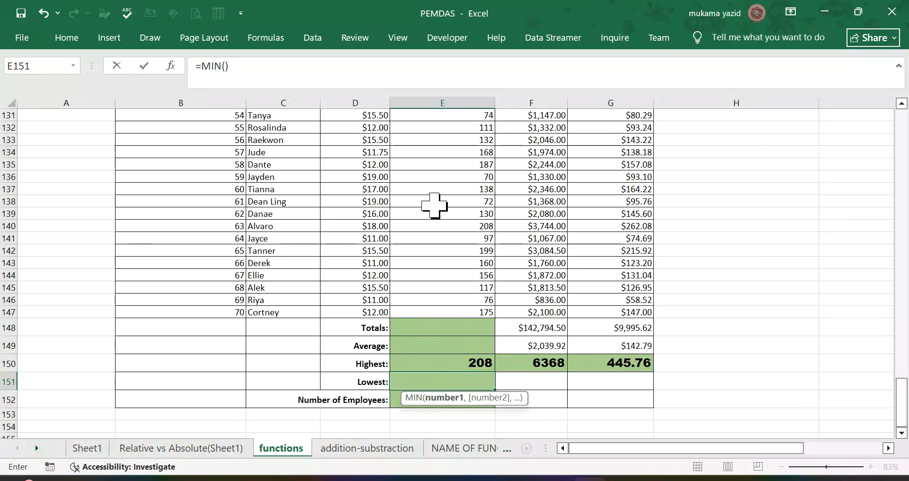
scroll(434, 205, up, 16)
scroll(434, 202, down, 7)
drag(443, 135, 443, 336)
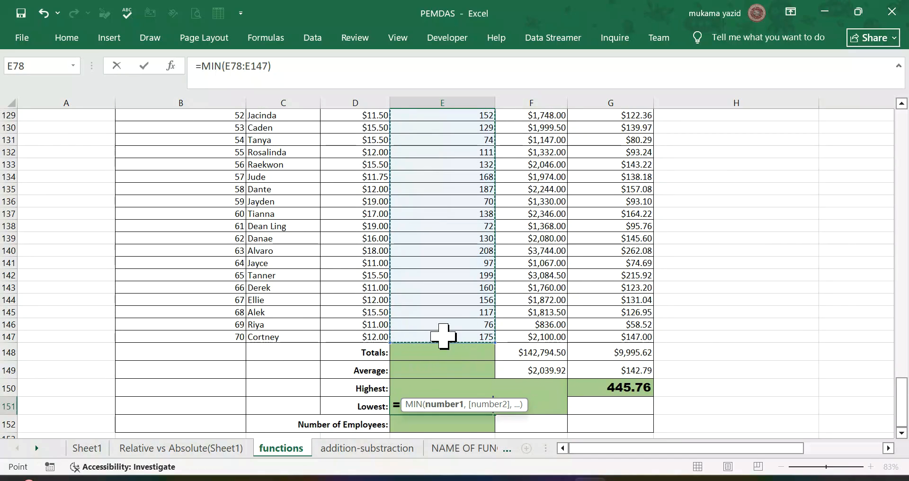
scroll(443, 336, down, 4)
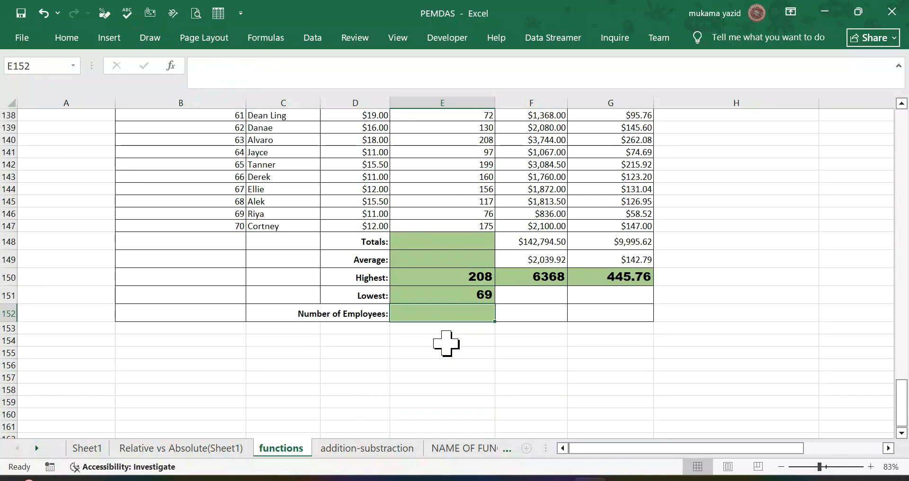
click(463, 260)
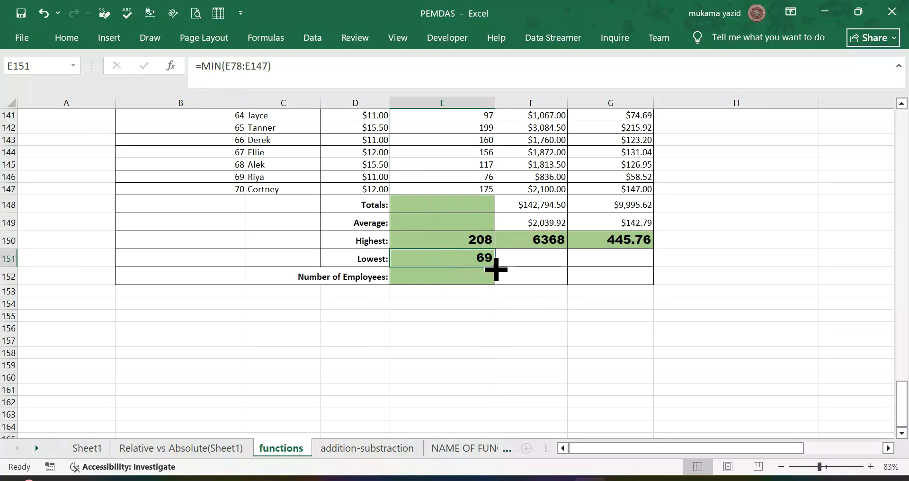
drag(495, 267, 691, 263)
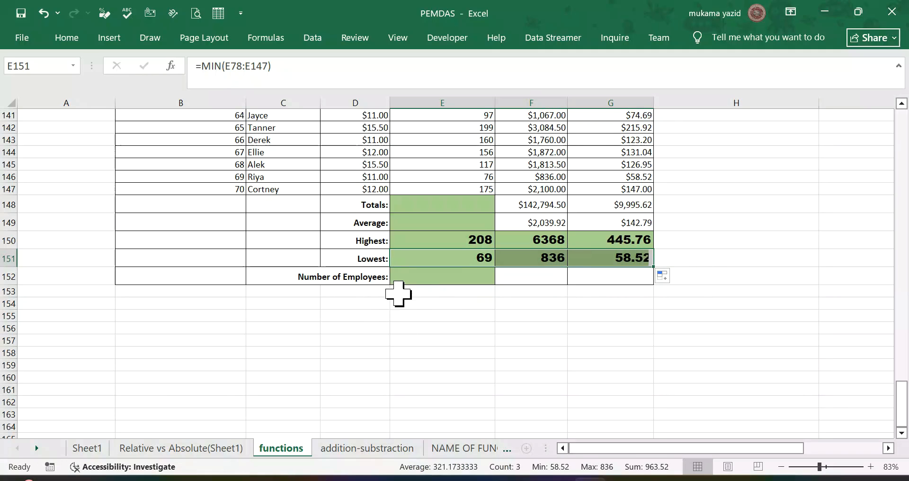
Step: Count the employees in E152 with a COUNTA formula over all the entries in the Name column
click(418, 280)
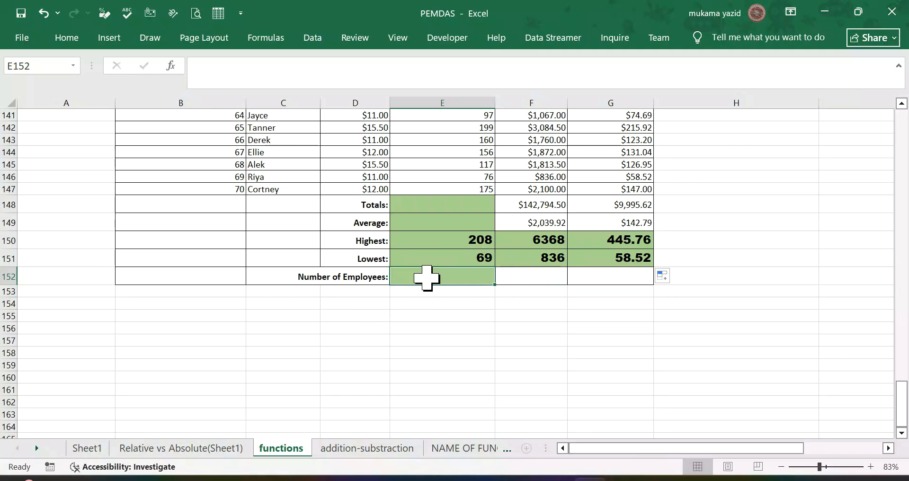
scroll(426, 278, up, 1)
scroll(427, 278, up, 1)
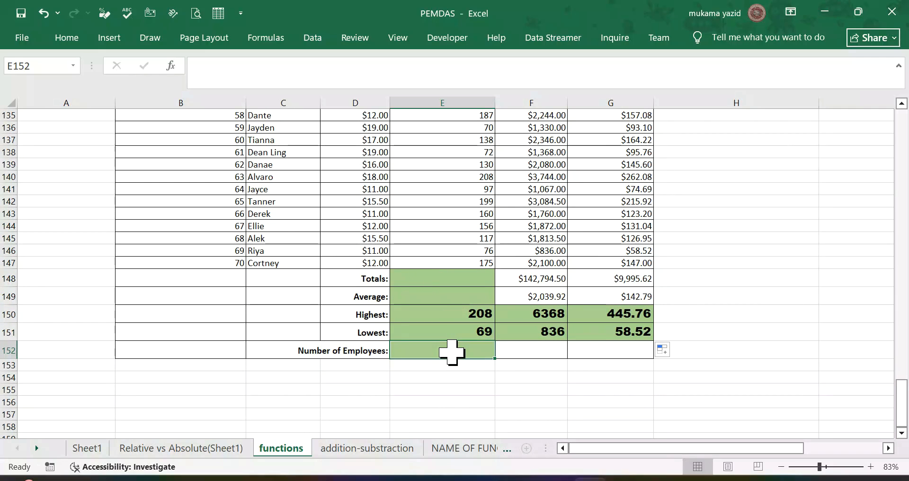
text(=)
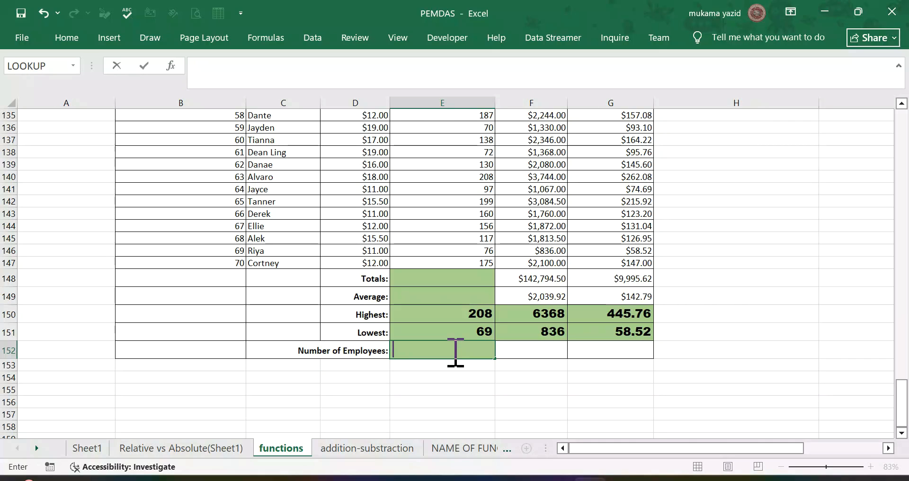
text(=c)
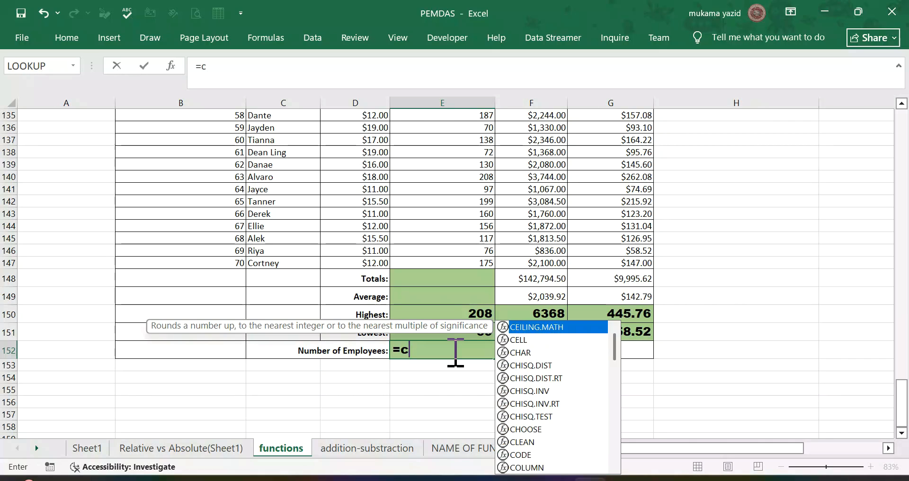
text(ou)
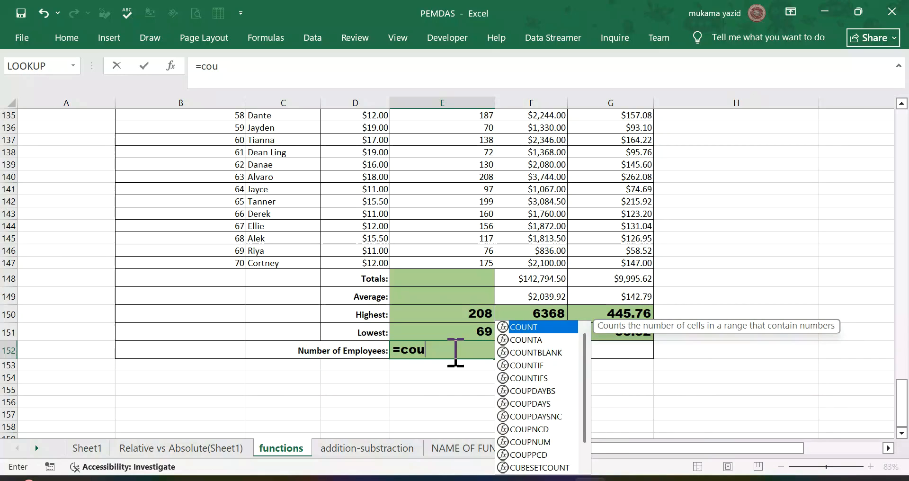
text(n)
click(468, 379)
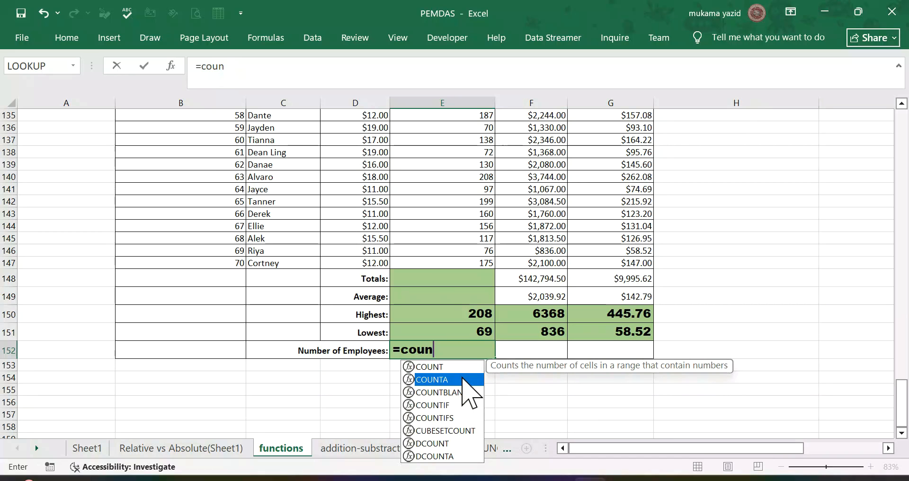
double_click(468, 379)
scroll(218, 229, up, 9)
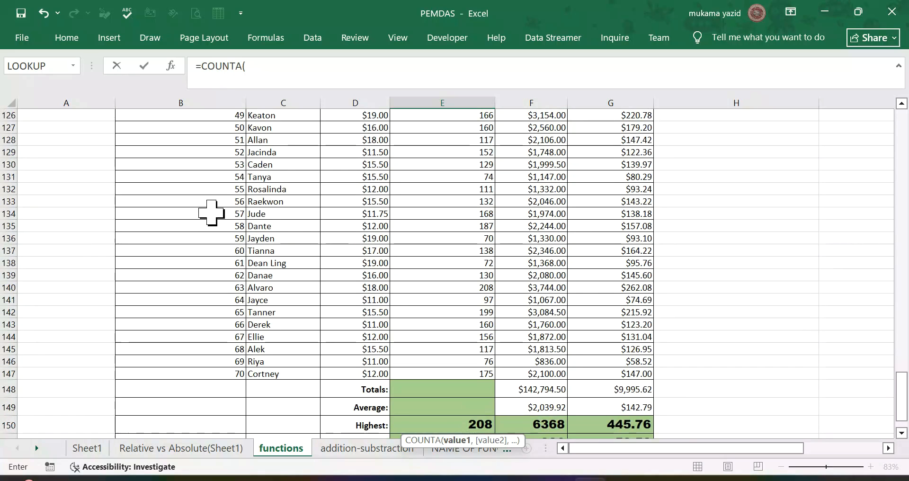
scroll(275, 194, up, 11)
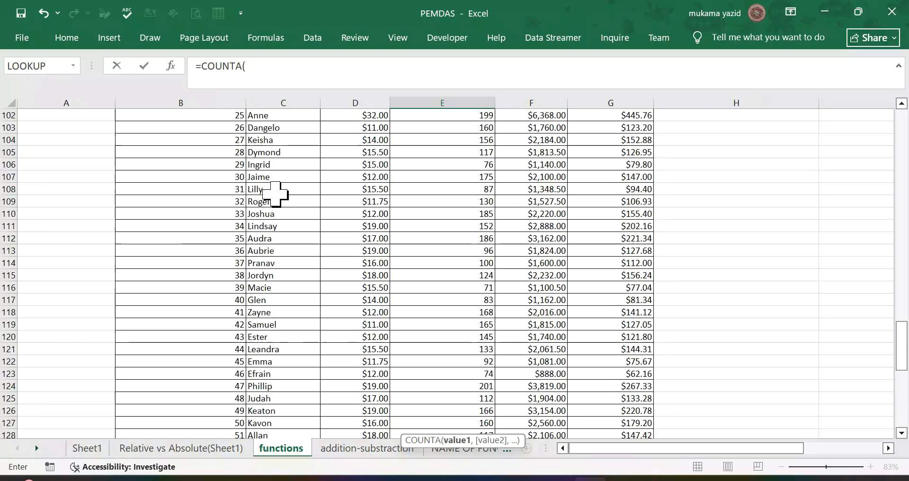
scroll(275, 194, up, 3)
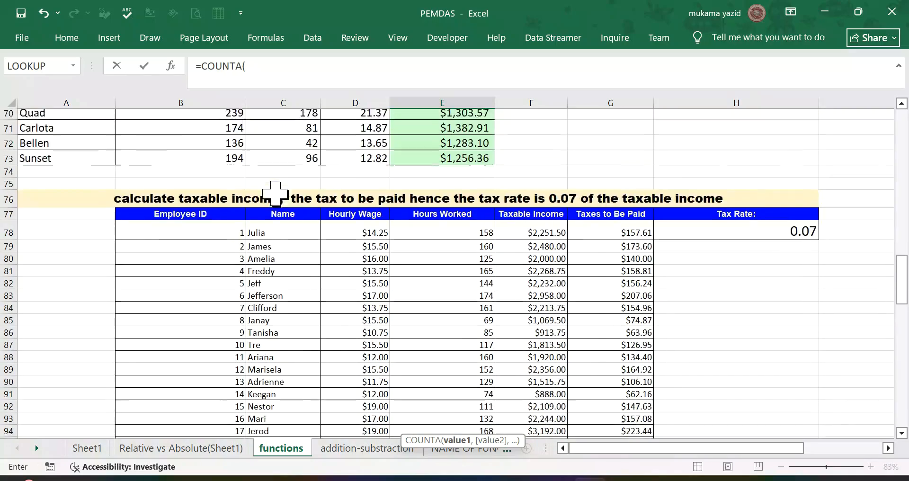
scroll(275, 193, down, 2)
drag(275, 168, 288, 326)
key(Return)
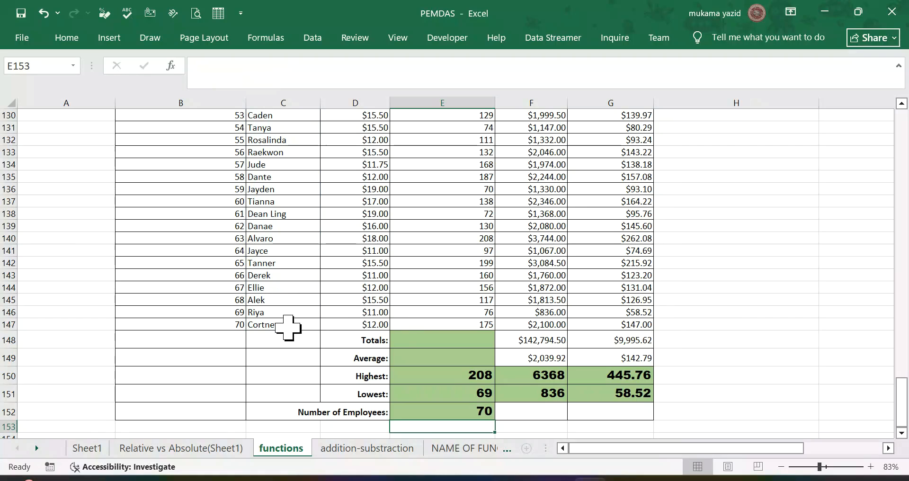
Step: Look through the functions sheet for the employee table with the empty Tax Deduction column
scroll(417, 300, down, 4)
scroll(449, 272, down, 4)
scroll(462, 268, down, 2)
scroll(462, 268, up, 11)
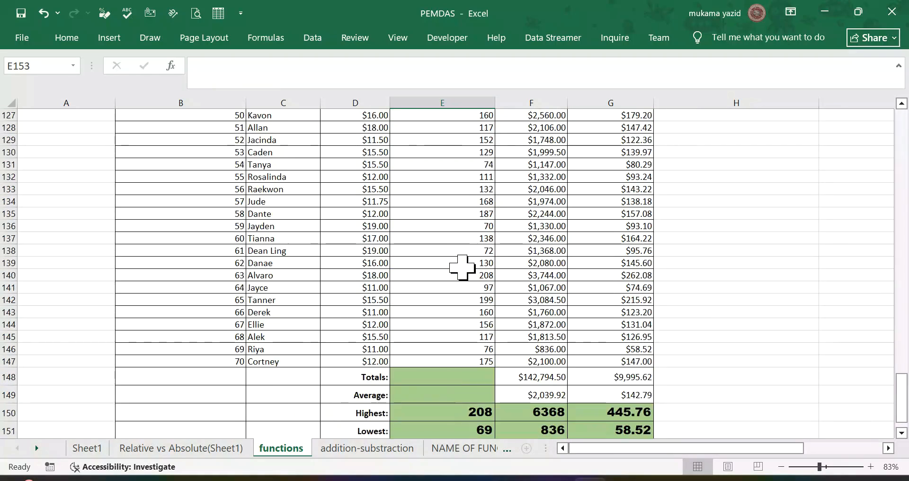
scroll(462, 267, up, 20)
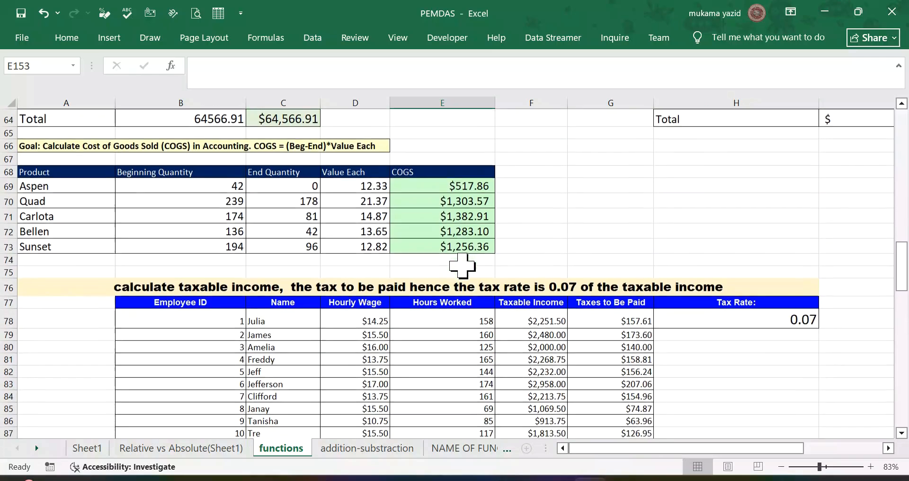
scroll(462, 266, up, 3)
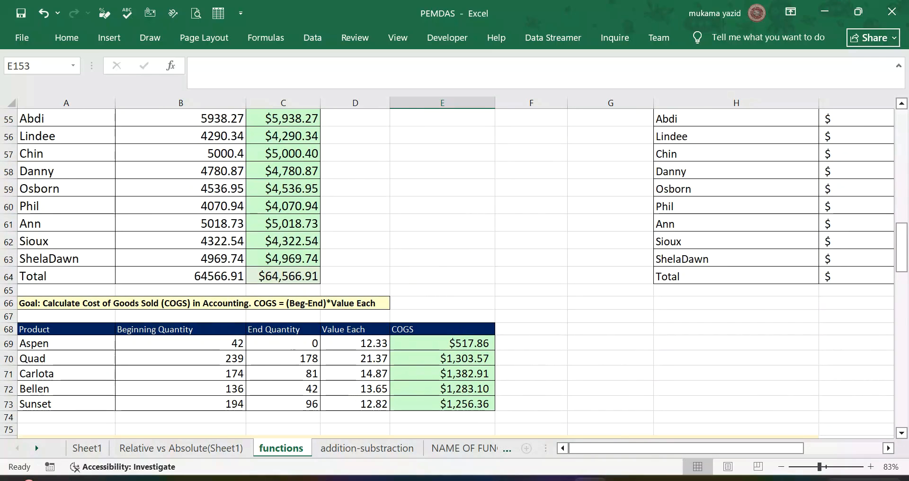
click(887, 448)
click(888, 448)
scroll(495, 375, up, 8)
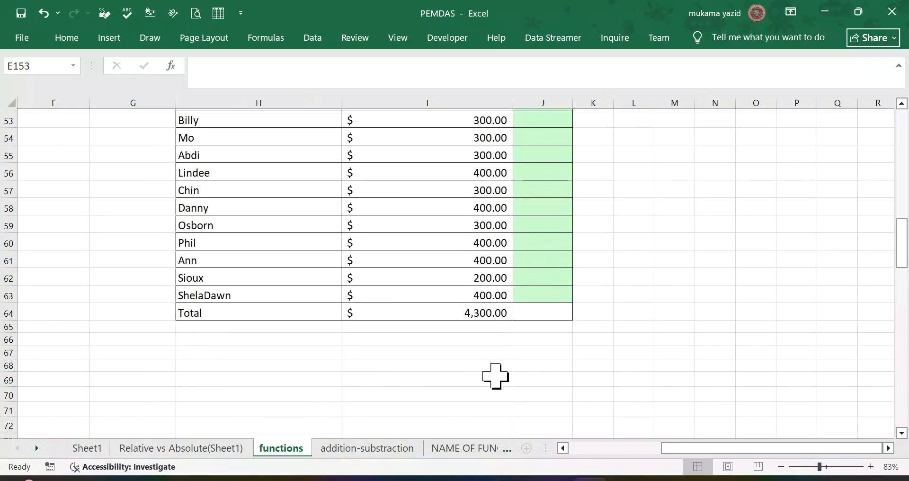
scroll(502, 369, down, 2)
scroll(503, 369, down, 2)
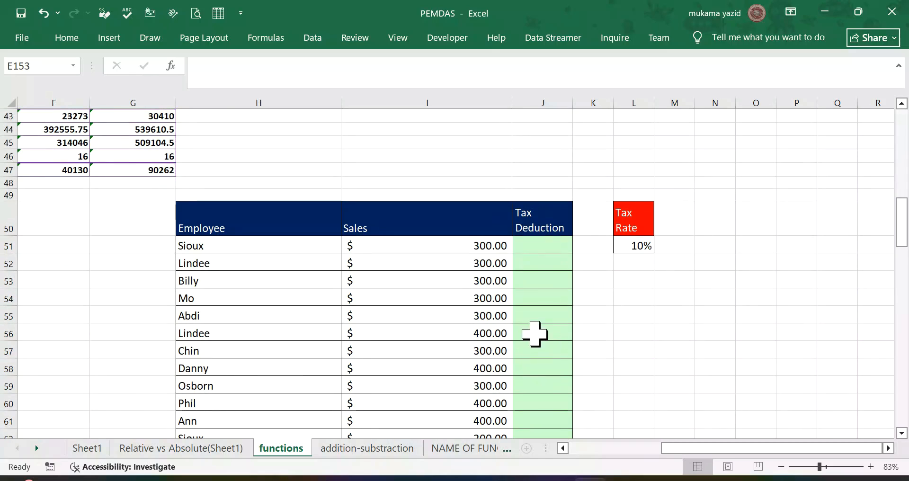
Step: Enter =$L$52*I51 as the tax deduction in J51 and fill the formula down the Tax Deduction column
click(543, 246)
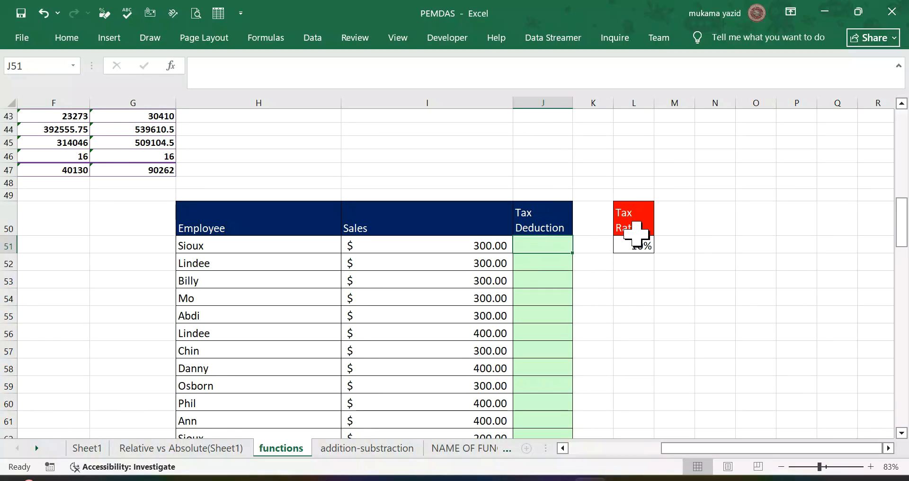
text(=)
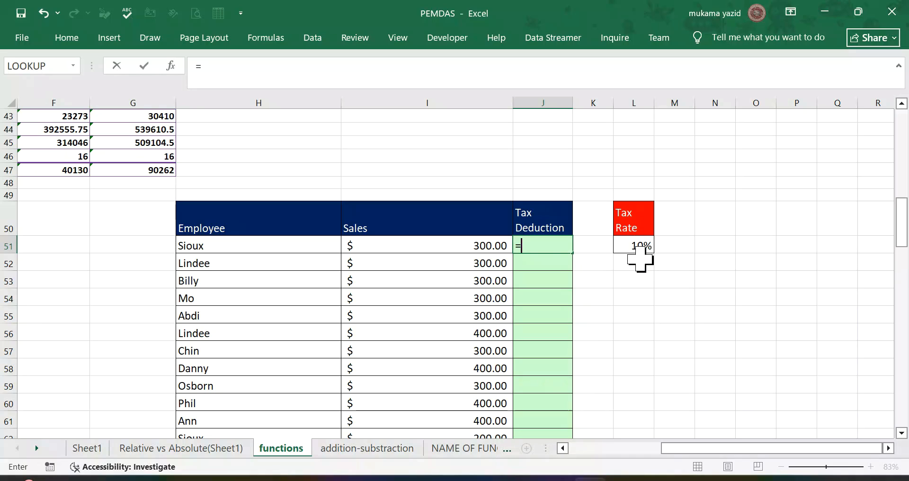
click(639, 255)
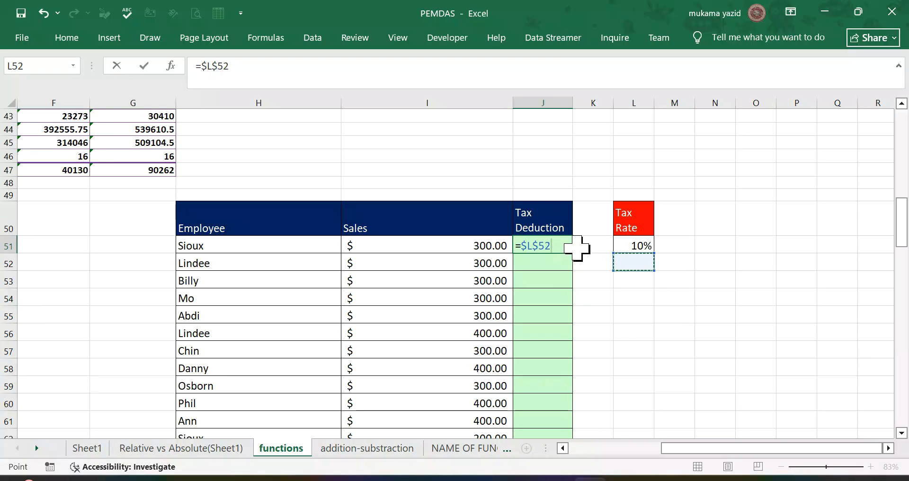
text(*)
click(488, 244)
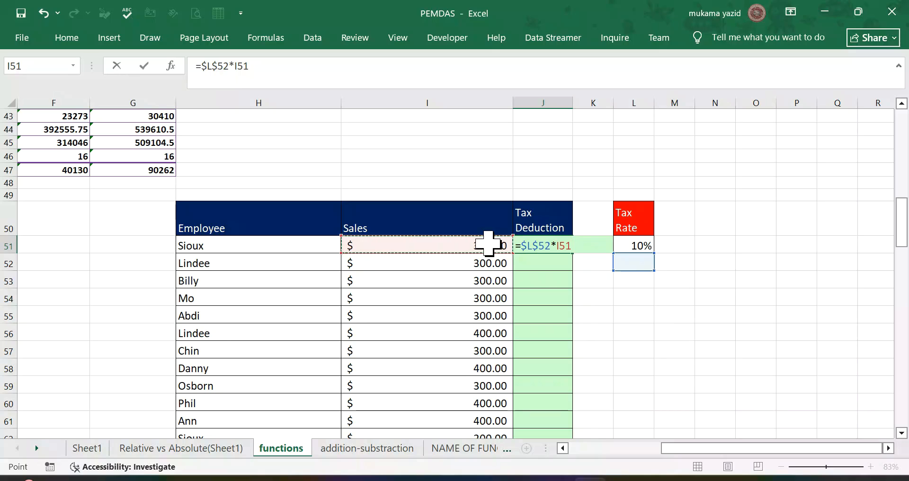
key(ctrl+Return)
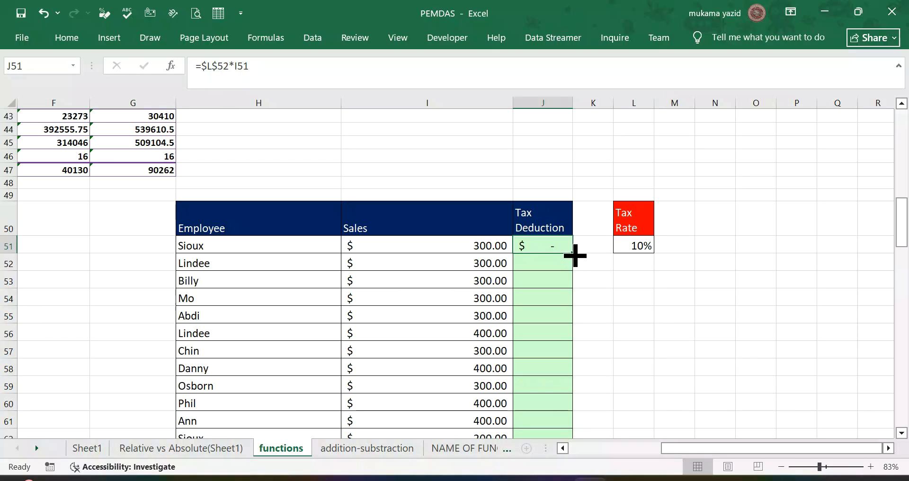
drag(572, 252, 566, 358)
Step: Re-enter the sales reference in the first Tax Deduction cell, J51, so its formula reads =$L$52*I51
scroll(574, 335, up, 3)
click(542, 261)
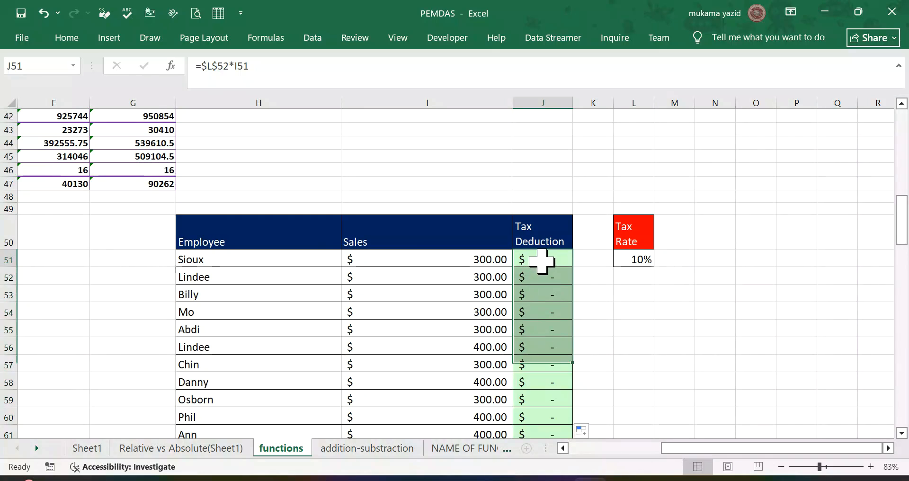
click(259, 67)
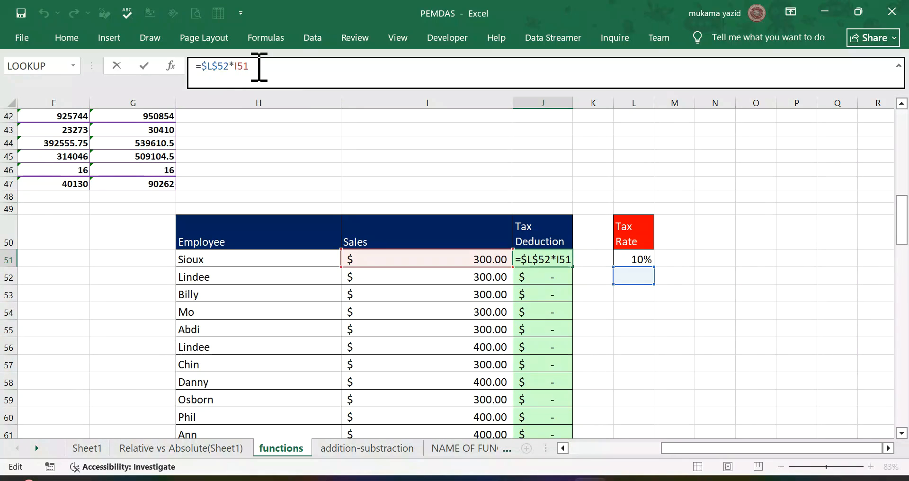
key(BackSpace)
key(BackSpace)
key(BackSpace)
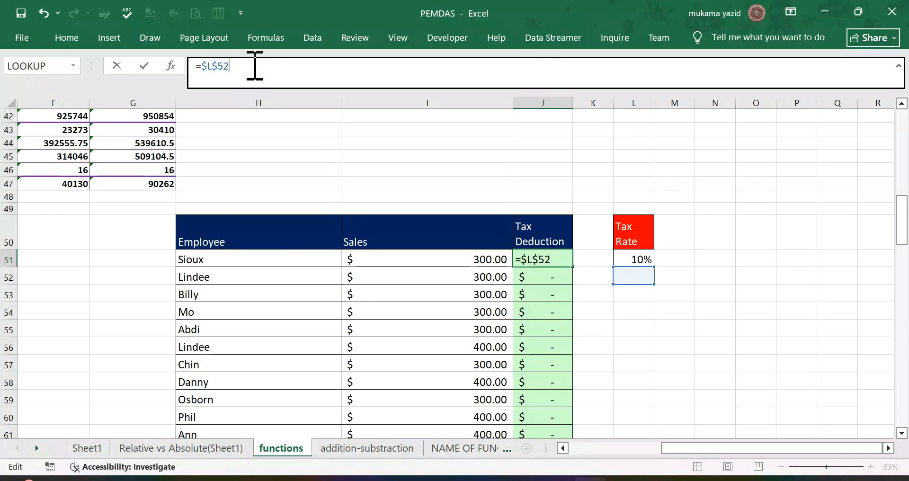
text(*)
click(474, 255)
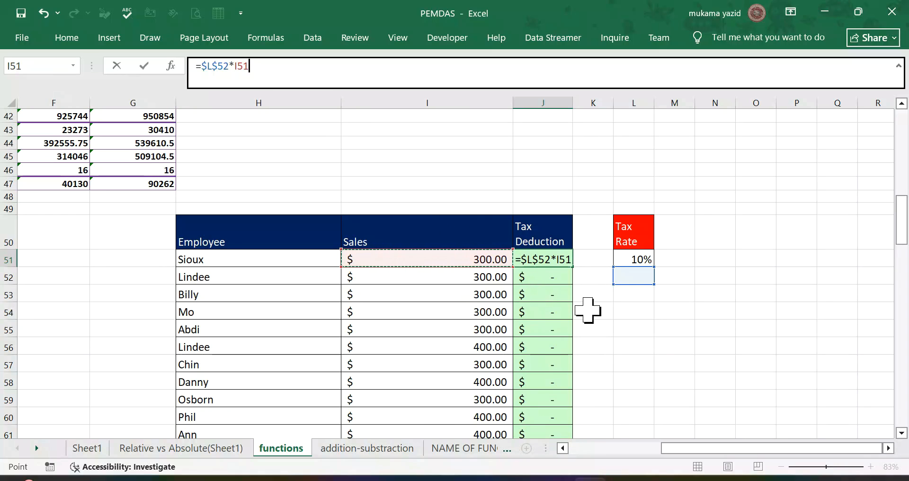
key(Return)
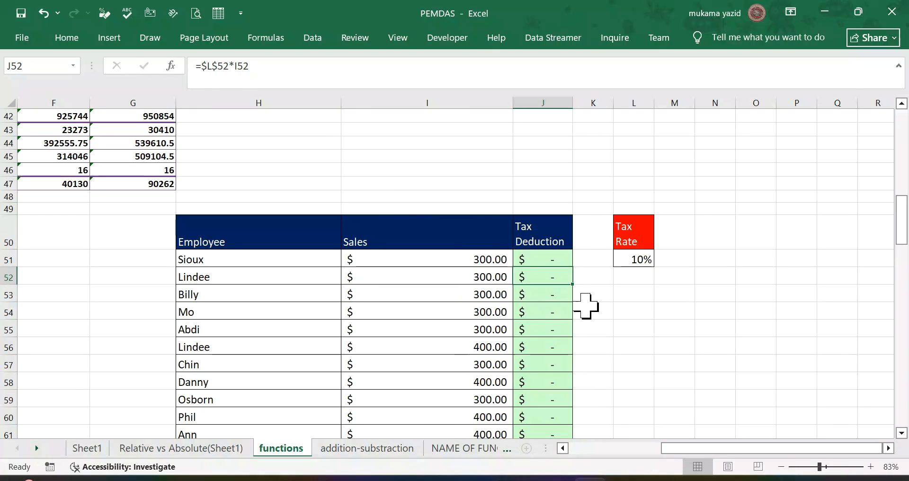
Step: Check the sales cell, the tax rate cell L51 and the J51 formula, and look over the whole Tax Deduction column
click(478, 270)
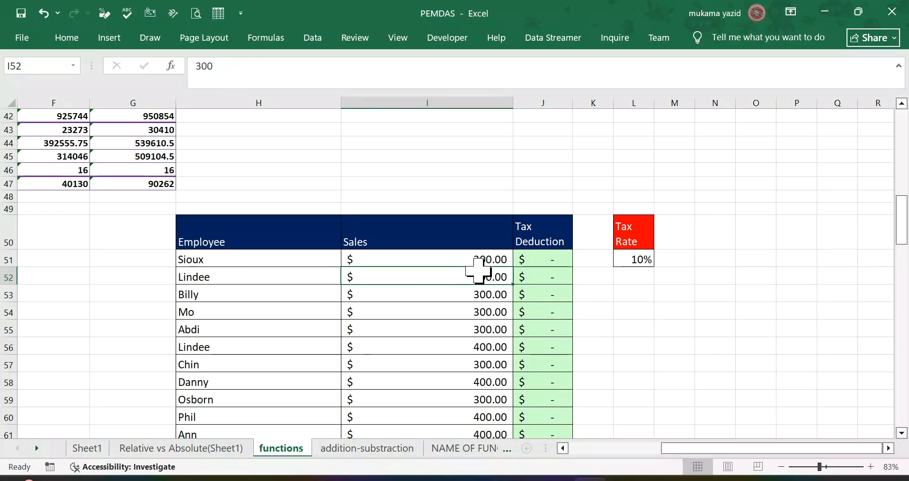
click(630, 258)
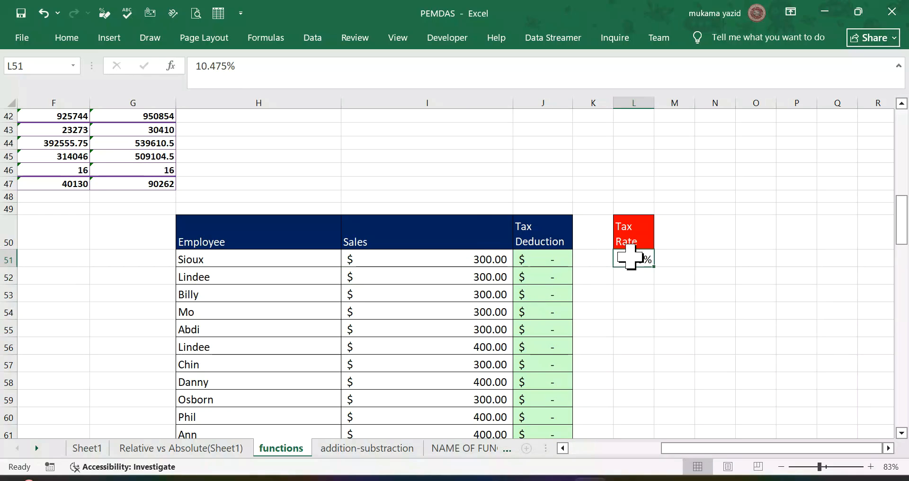
click(538, 260)
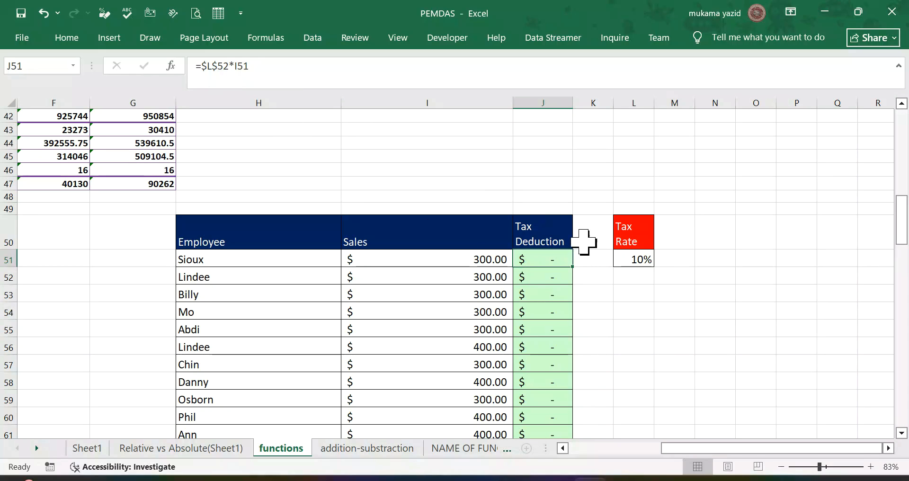
scroll(534, 260, down, 2)
scroll(534, 260, down, 4)
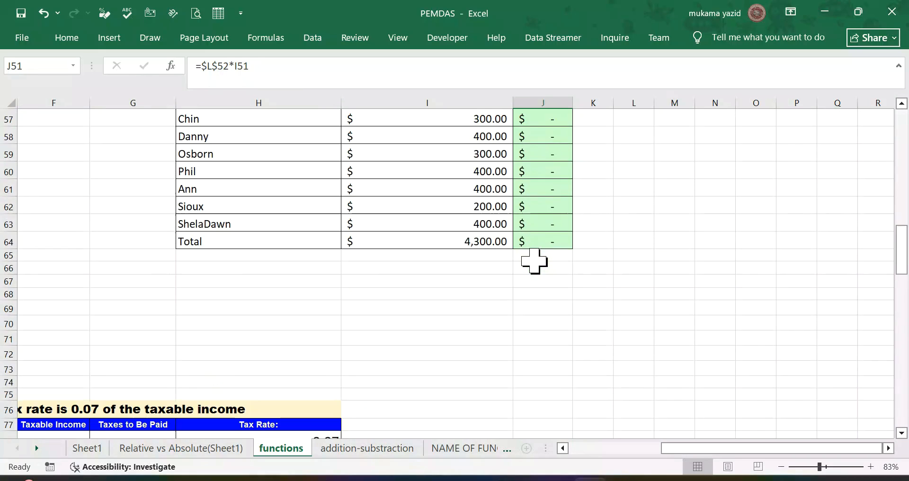
scroll(532, 260, up, 6)
scroll(534, 257, up, 1)
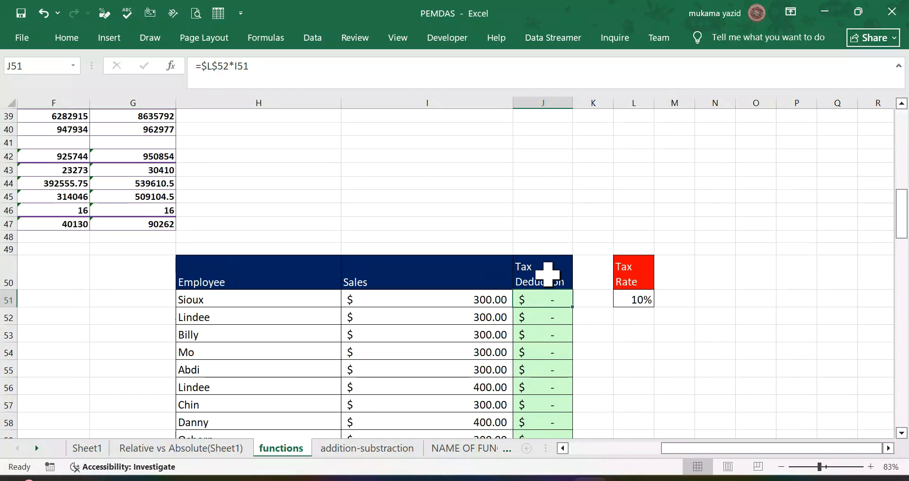
scroll(552, 300, down, 1)
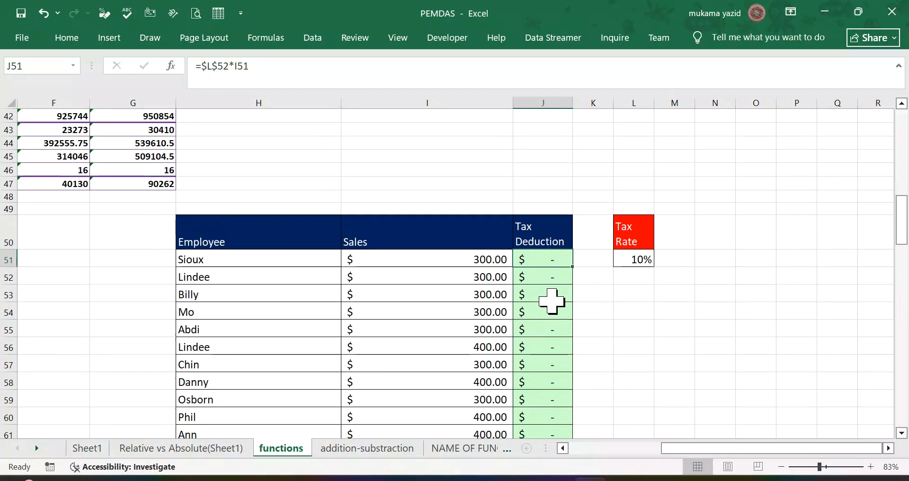
Step: Clear the formatting of the Tax Deduction cells J51:J64
drag(555, 263, 551, 406)
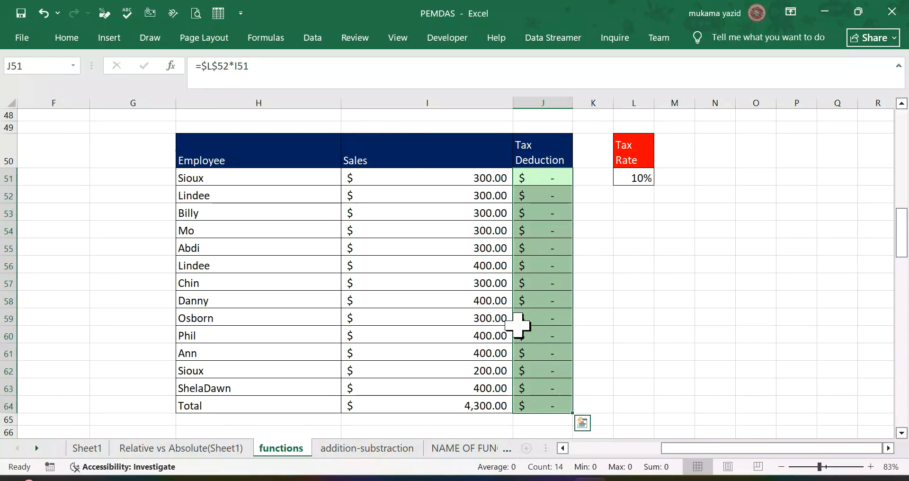
click(76, 41)
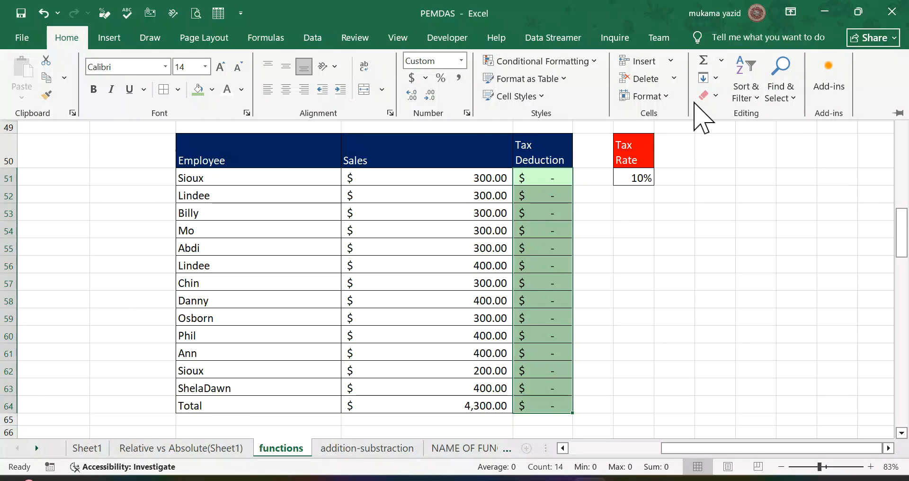
click(710, 95)
click(737, 136)
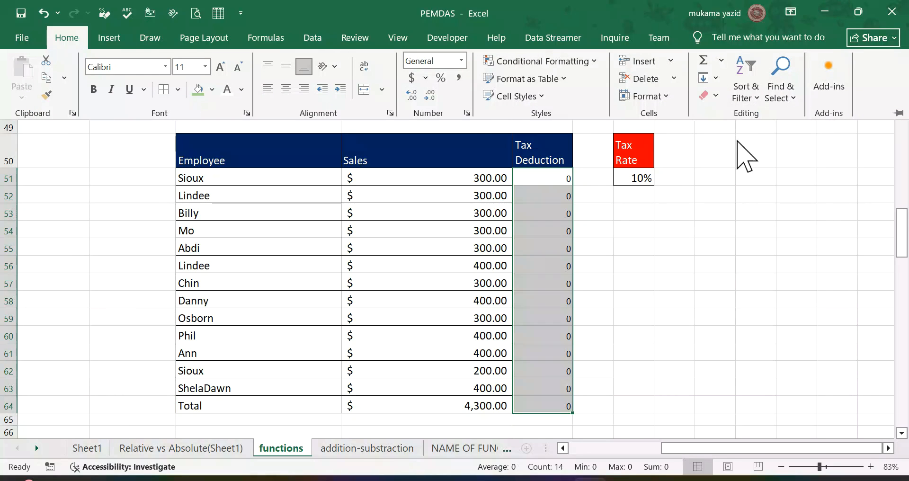
click(587, 302)
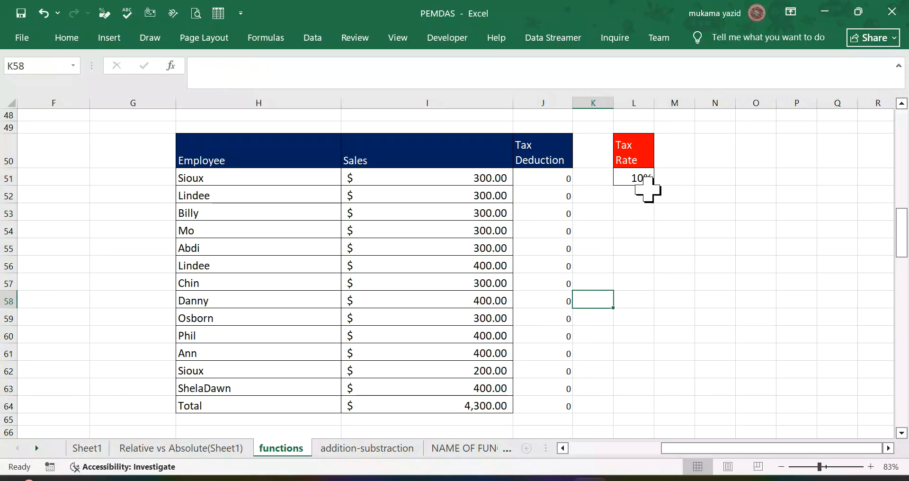
Step: Enter =$L$51*I51 as the tax deduction in J51 and fill the formula down to the last employee row
click(568, 180)
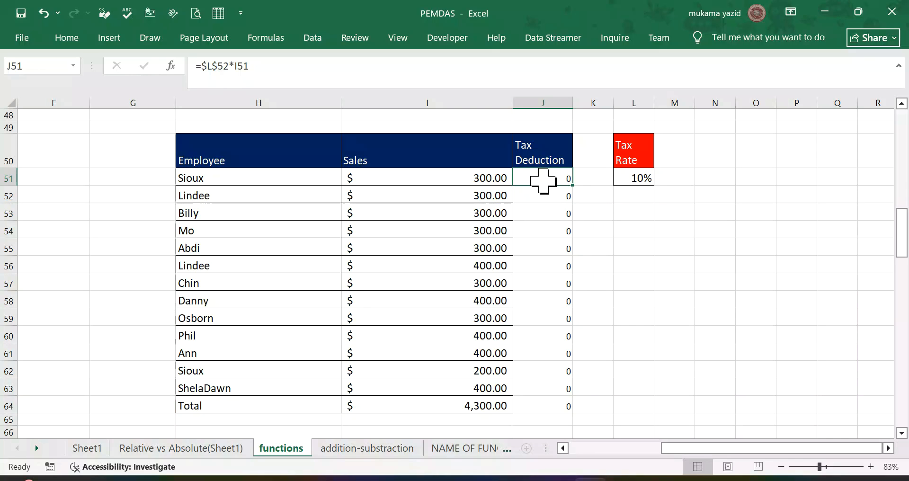
text(=)
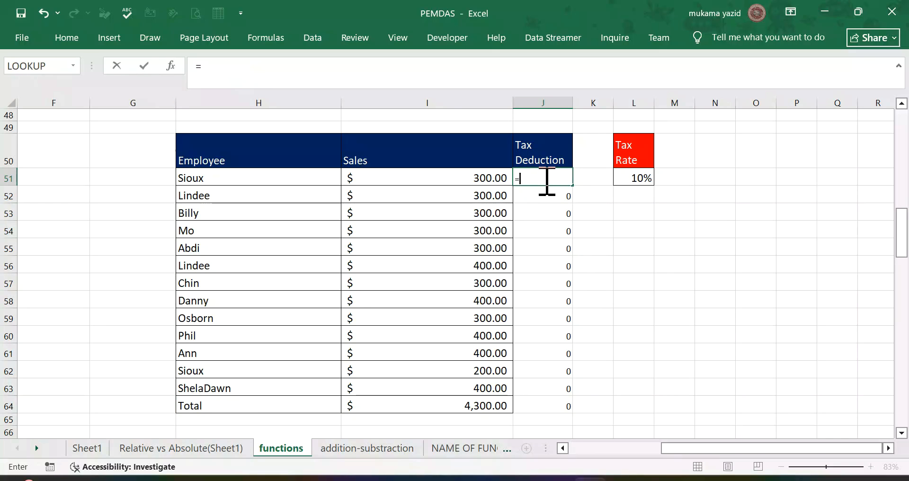
click(630, 177)
key(F4)
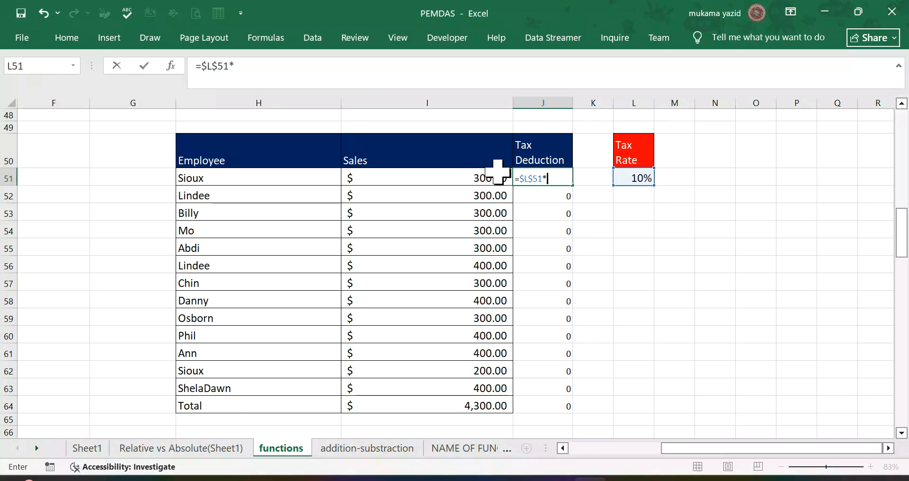
click(472, 178)
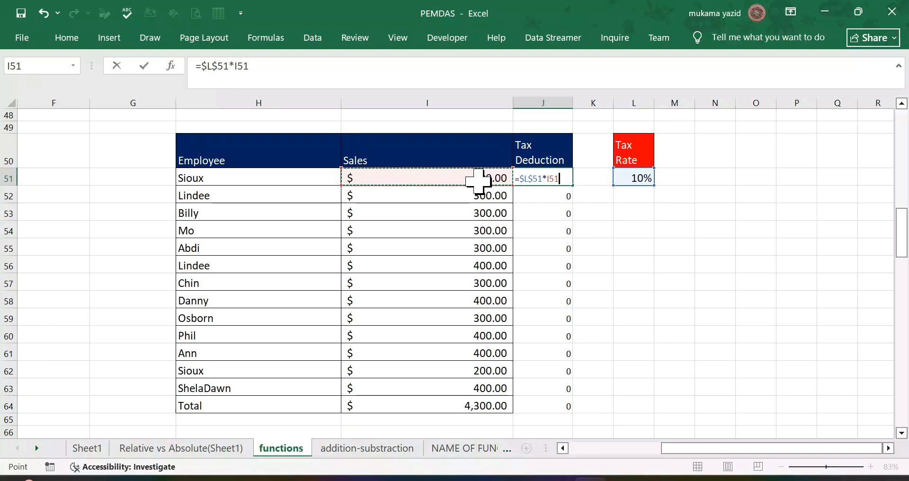
key(Return)
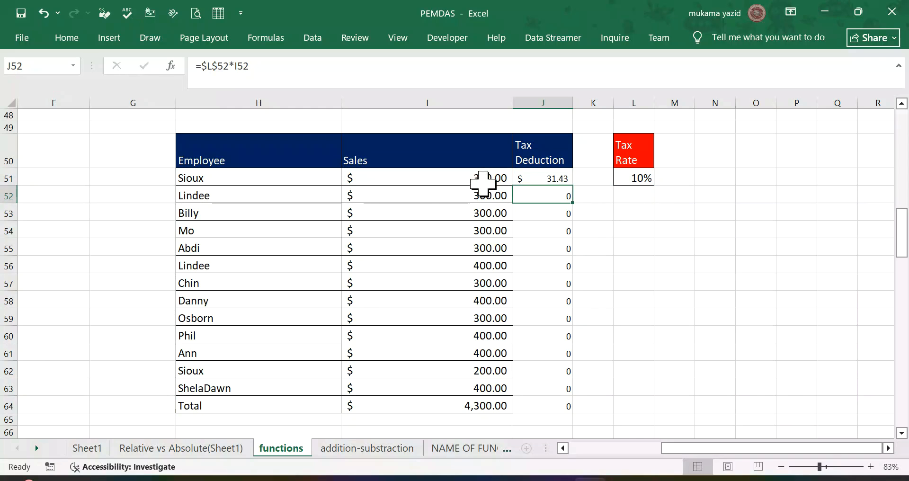
click(566, 179)
double_click(571, 184)
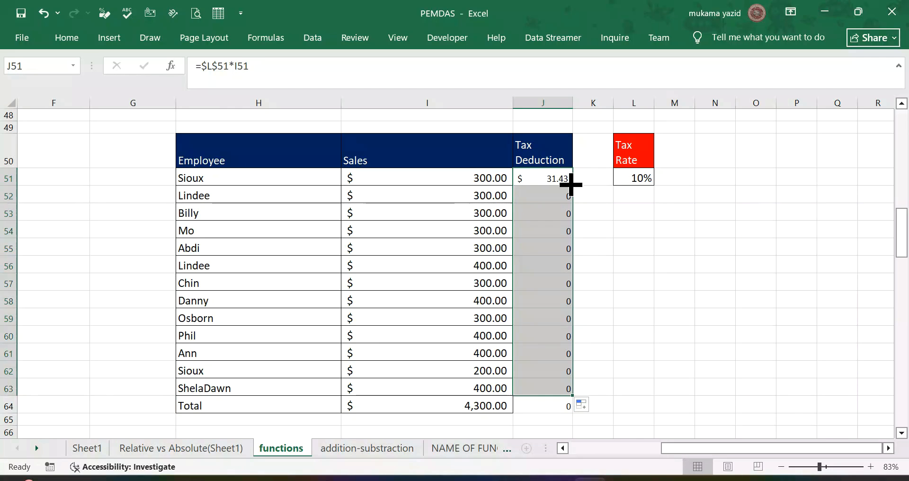
click(616, 231)
Step: Extend the tax deduction formula from J63 into the Total row's cell J64
scroll(632, 244, down, 4)
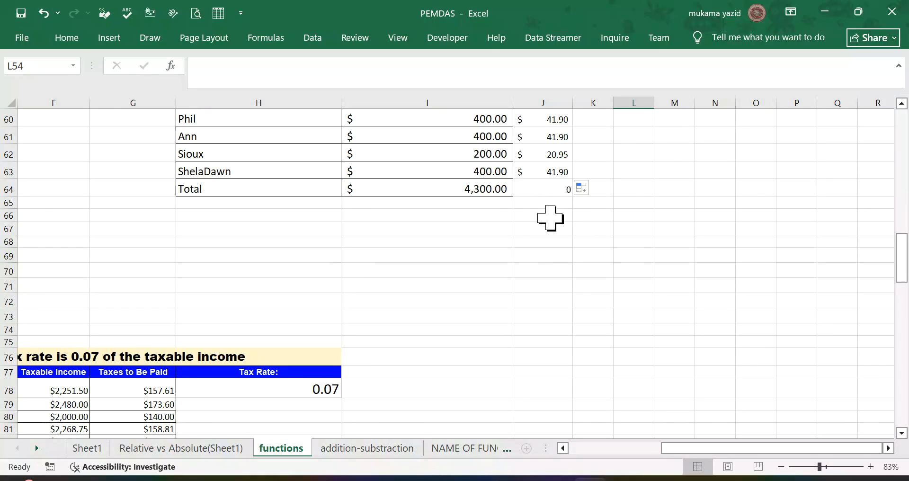
click(567, 172)
drag(573, 179, 574, 193)
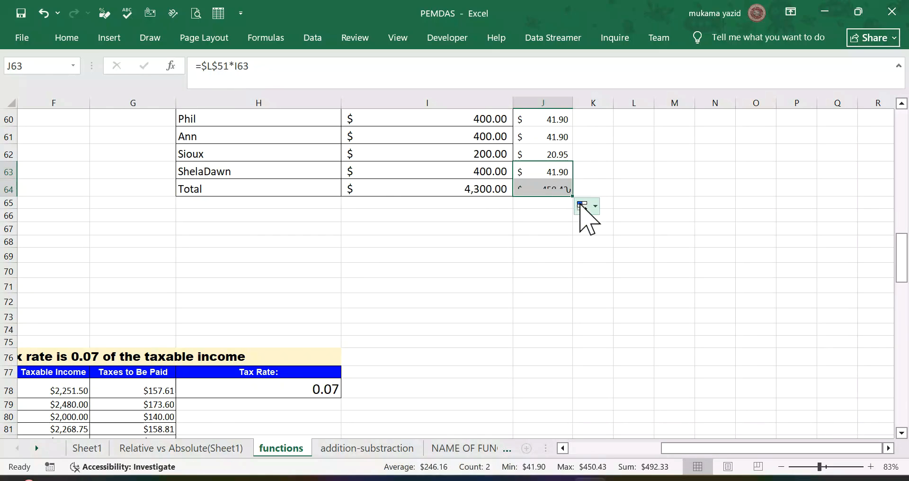
click(541, 192)
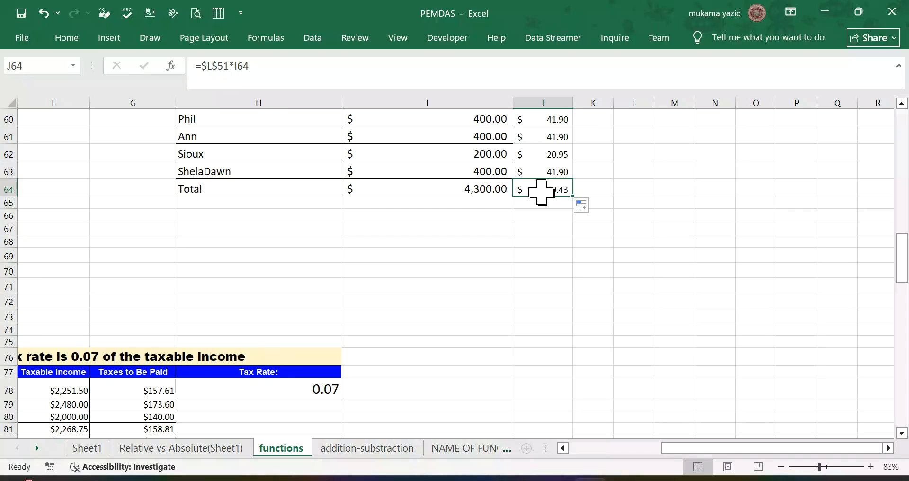
Step: Fill the Sales total's SUM formula from I64 across to J64 to total the Tax Deduction column
click(485, 193)
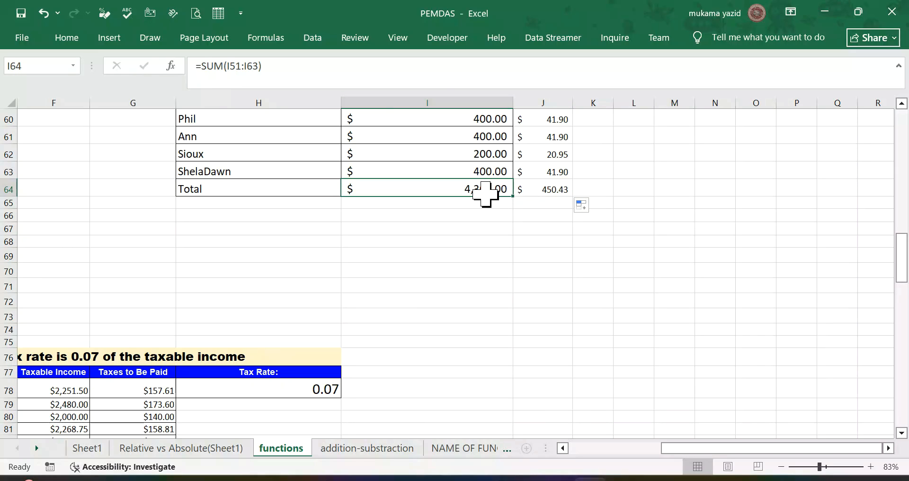
drag(513, 195, 577, 195)
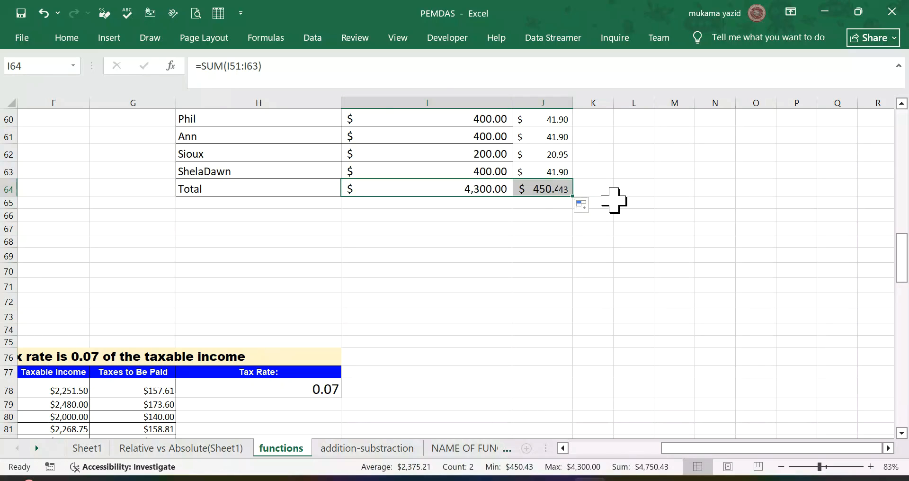
click(615, 201)
Step: Look through the functions sheet for the balance sheet budget table with the empty PROFIT and Tax value cells
scroll(434, 246, down, 6)
scroll(434, 247, up, 3)
scroll(433, 246, down, 2)
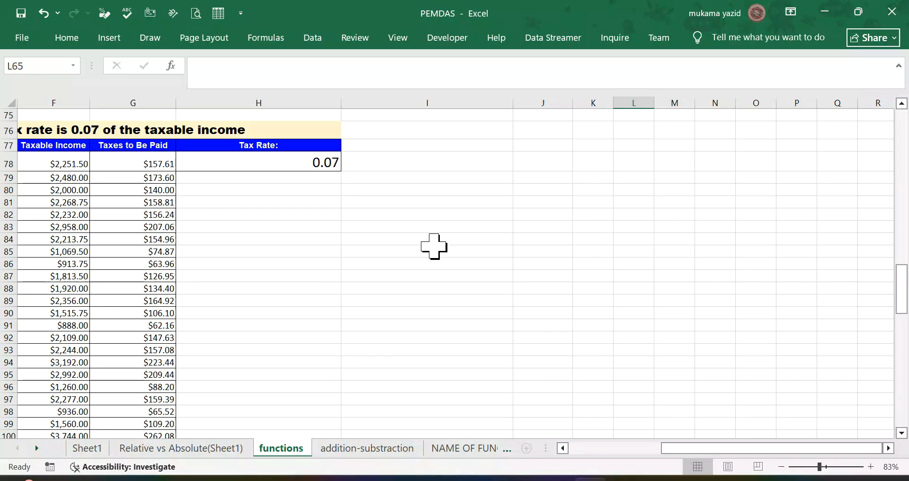
scroll(434, 246, up, 2)
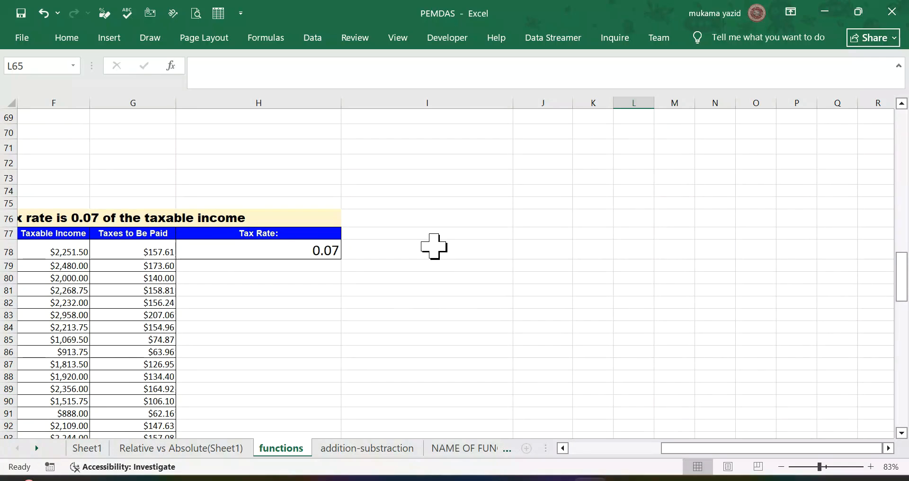
scroll(434, 246, down, 1)
scroll(434, 247, down, 3)
scroll(434, 246, up, 3)
scroll(433, 246, down, 4)
scroll(433, 242, up, 8)
scroll(433, 242, up, 8)
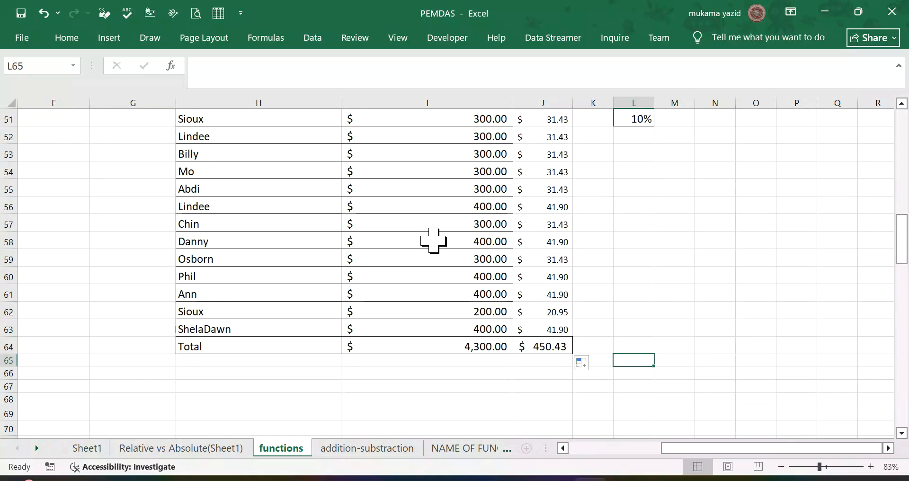
scroll(434, 242, down, 4)
scroll(433, 239, up, 15)
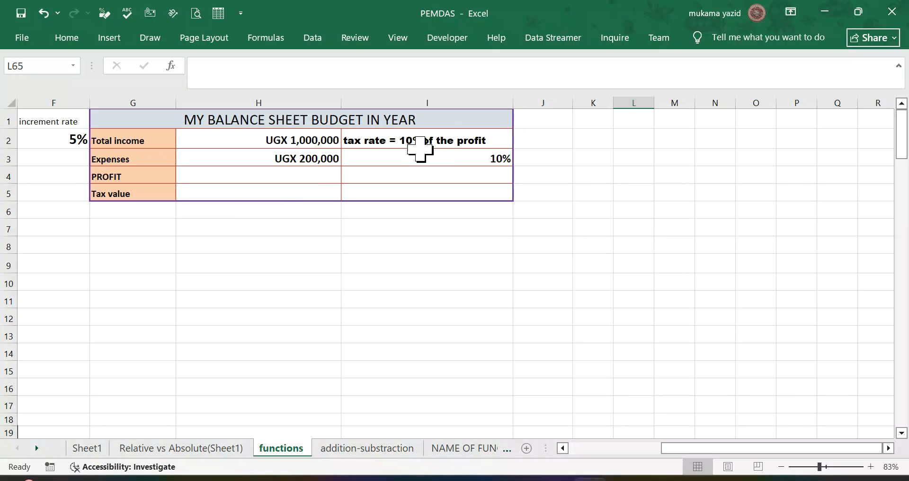
Step: Enter =$I$3*H4 as the Tax value in H5 of the balance sheet budget, with an absolute reference to the tax rate
click(288, 195)
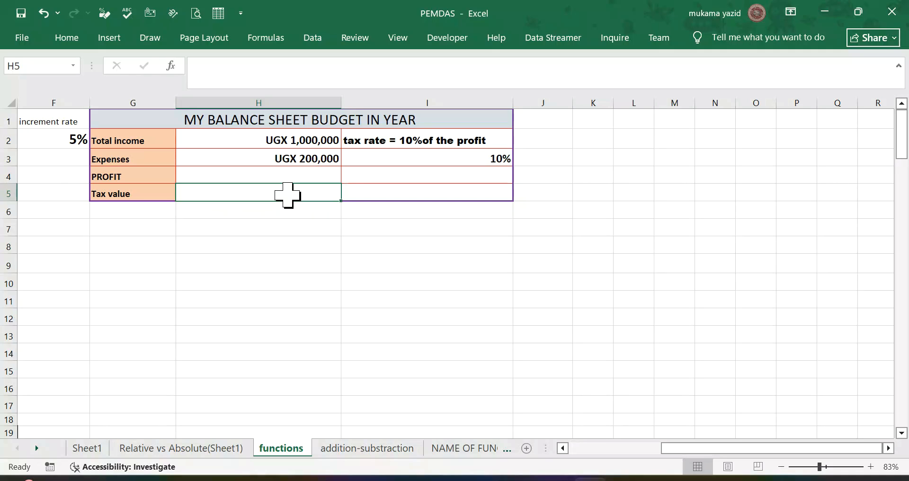
text(=)
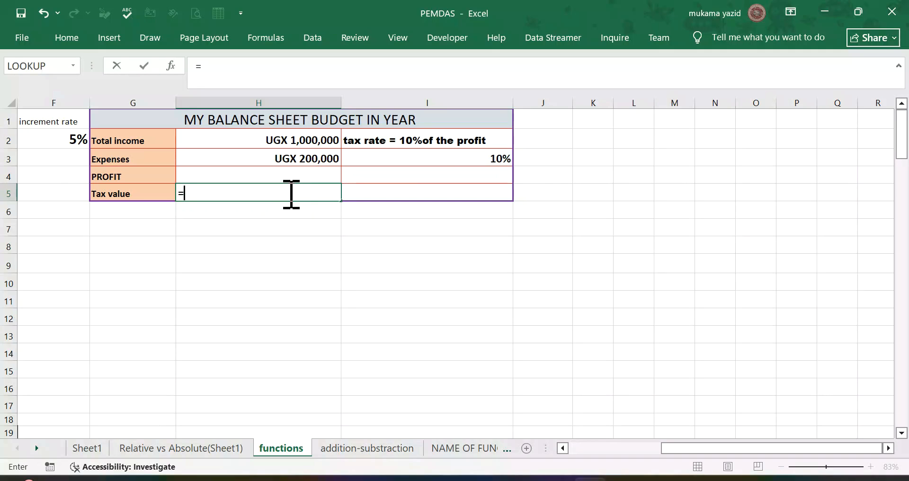
click(447, 160)
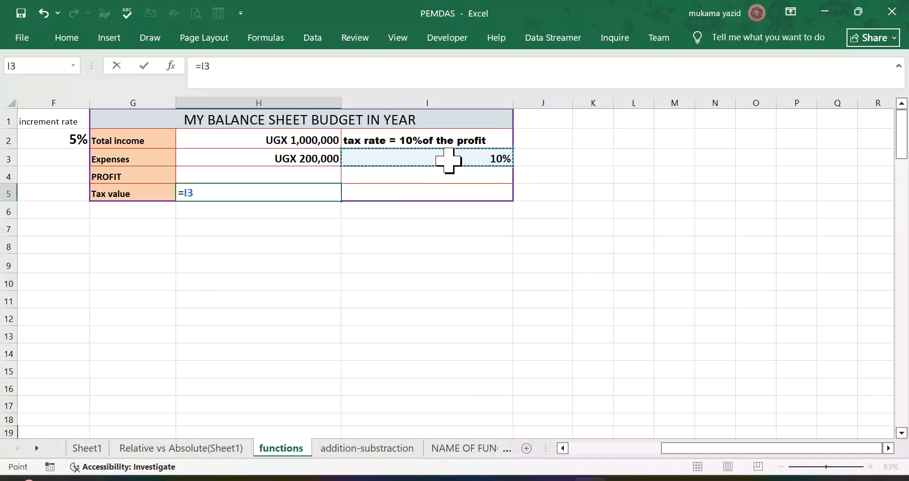
key(F4)
text(*)
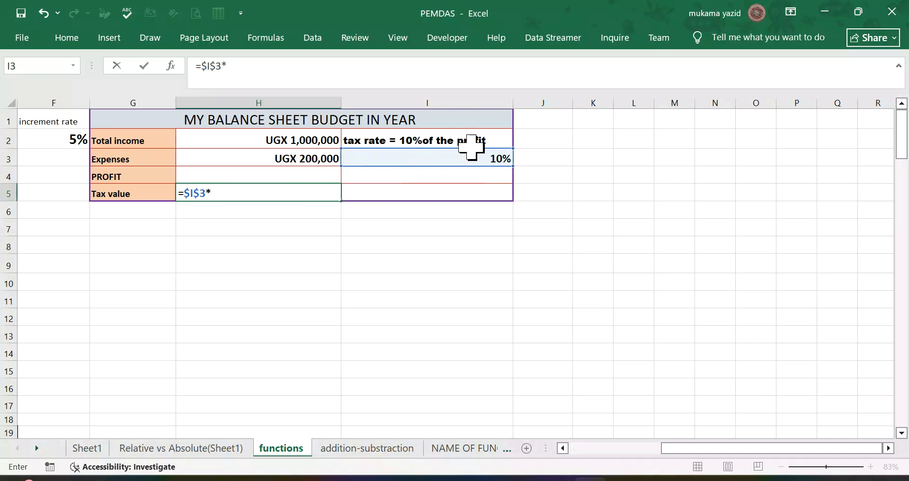
click(298, 181)
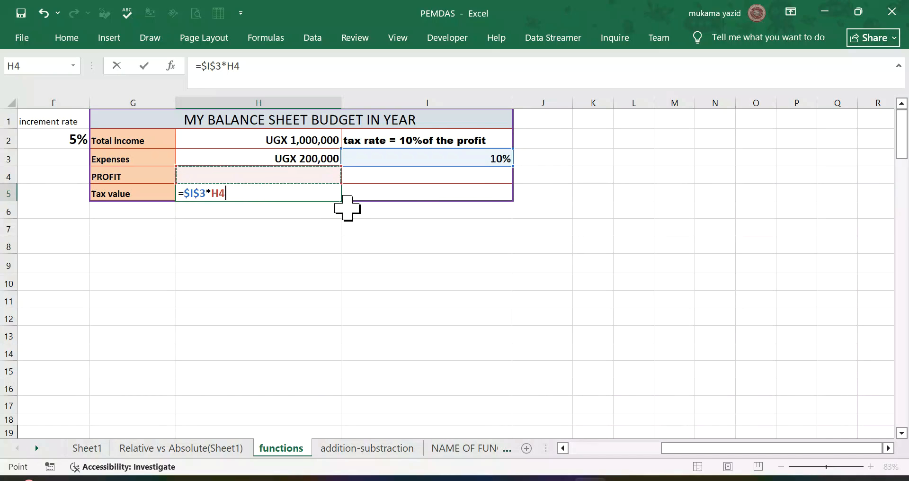
key(Return)
click(300, 171)
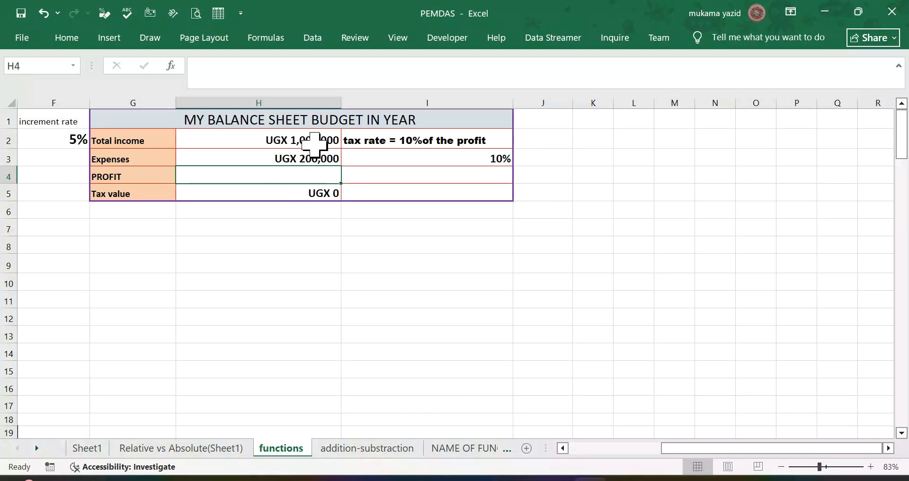
text(-=)
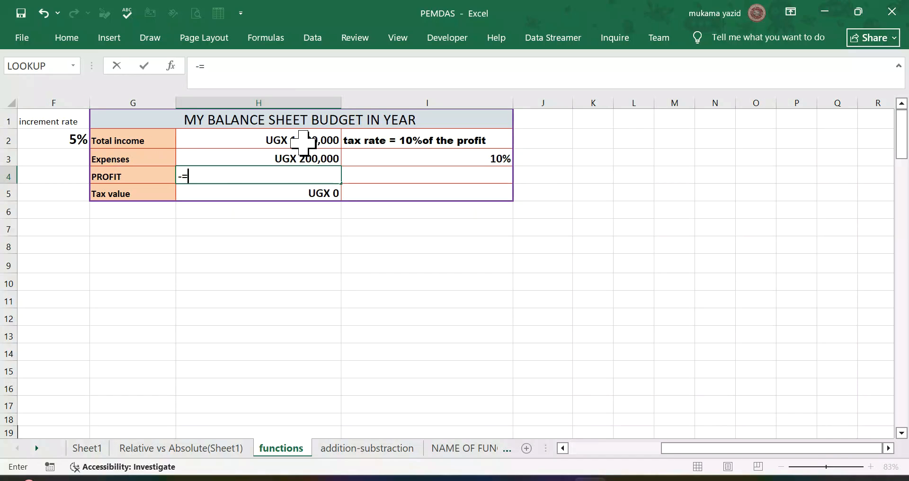
click(303, 142)
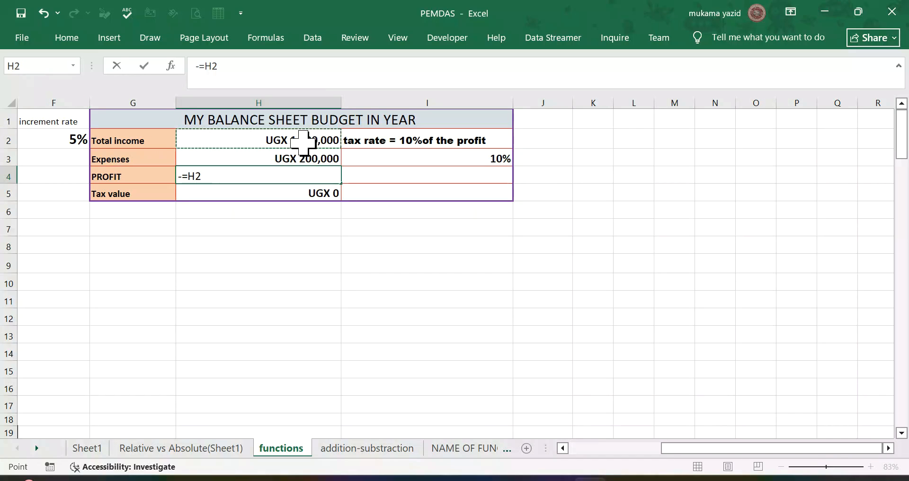
key(BackSpace)
key(BackSpace)
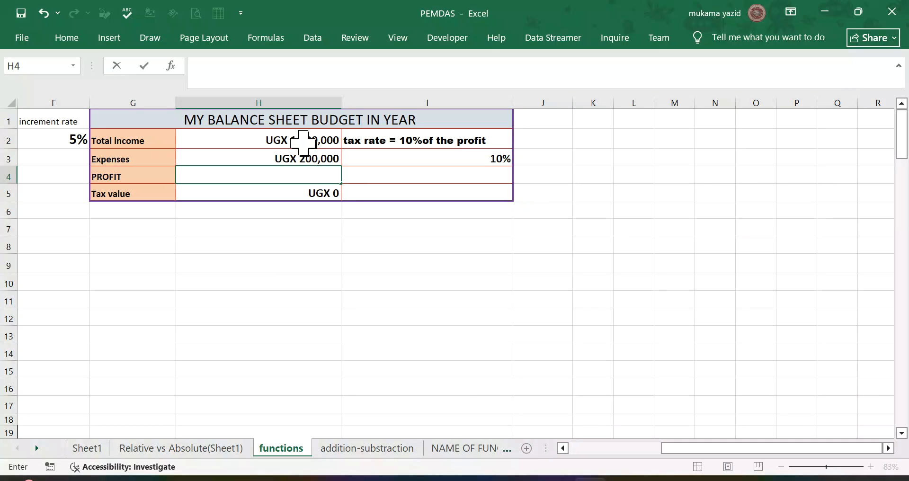
click(314, 142)
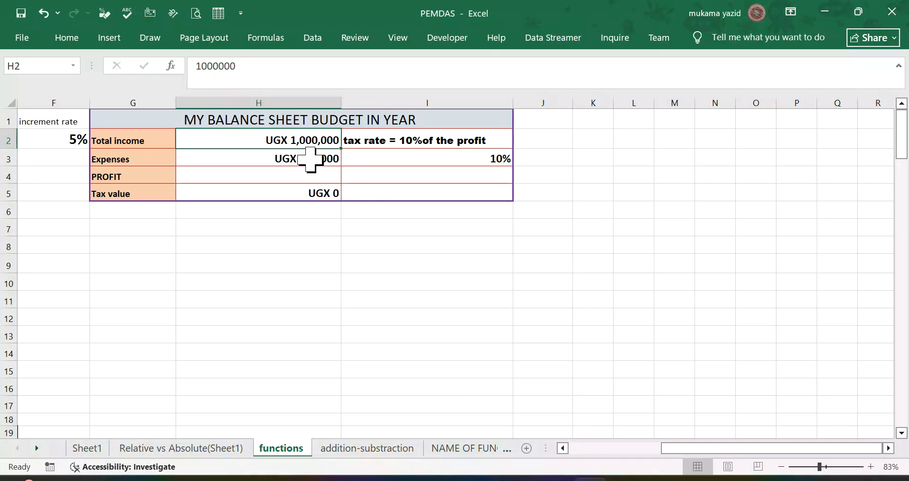
Step: Enter =H2-H3 in the PROFIT cell H4 to subtract the expenses from the total income
click(291, 179)
text(=)
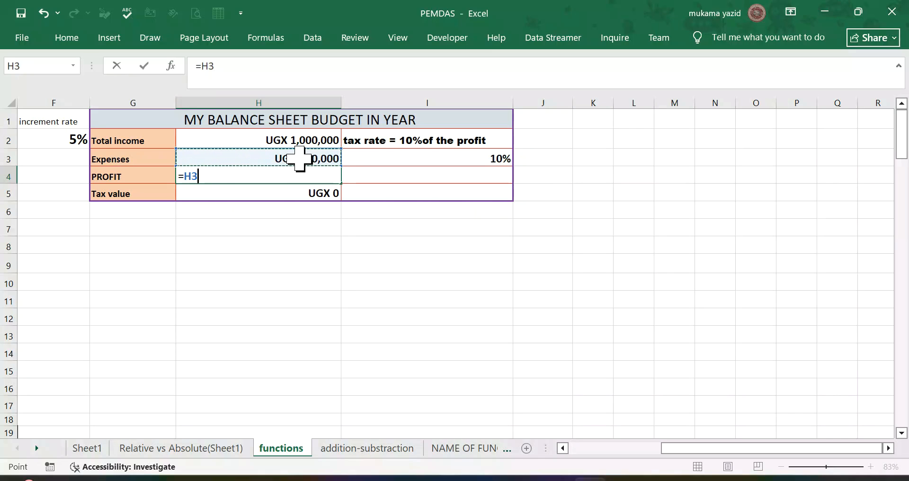
click(310, 142)
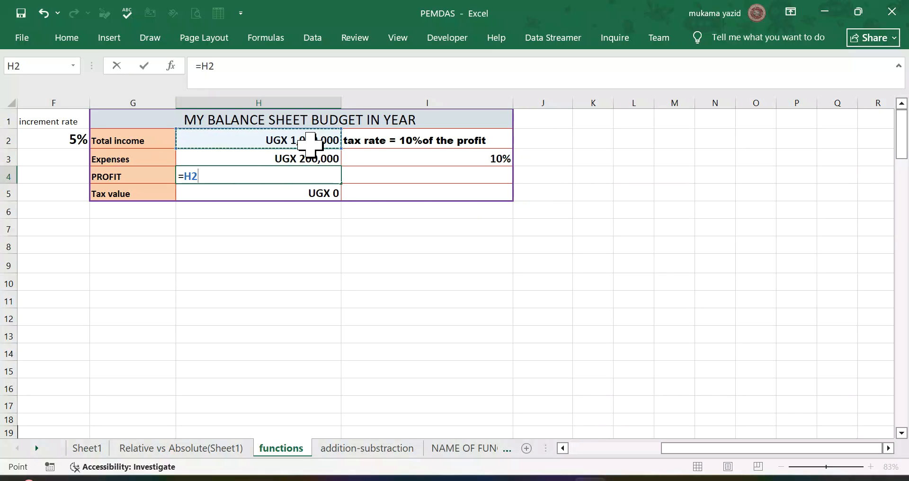
text(-)
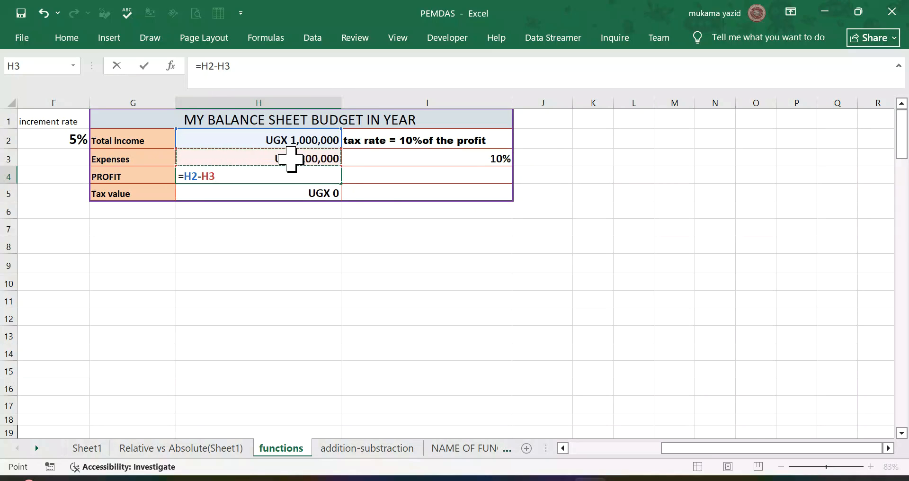
key(Return)
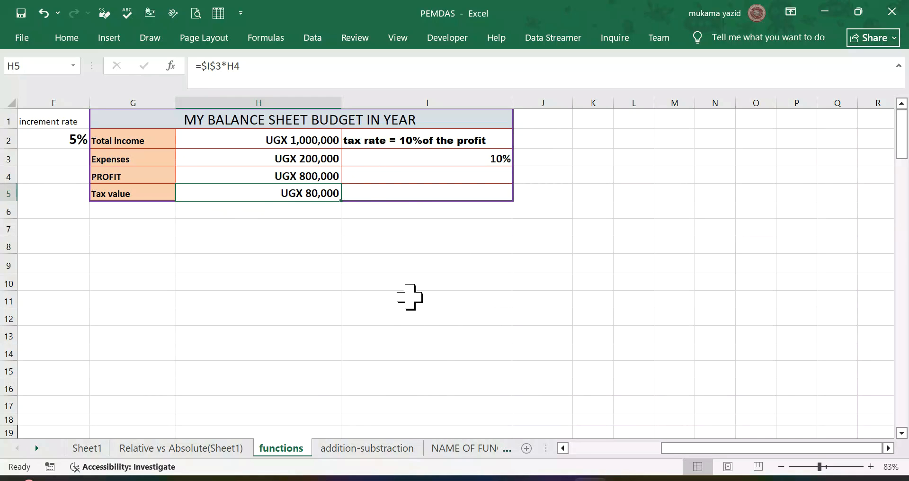
Step: Open the addition-substraction sheet at the Monday to Friday revenue and expenses table
scroll(408, 291, down, 2)
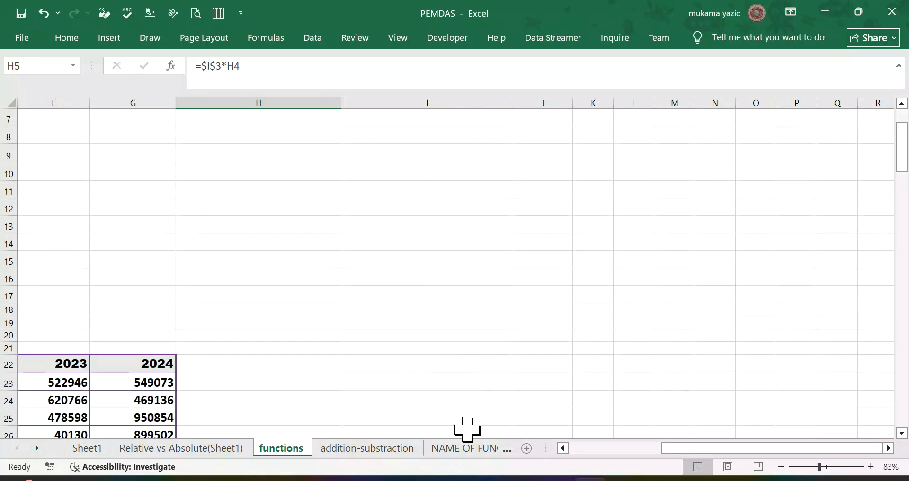
click(374, 448)
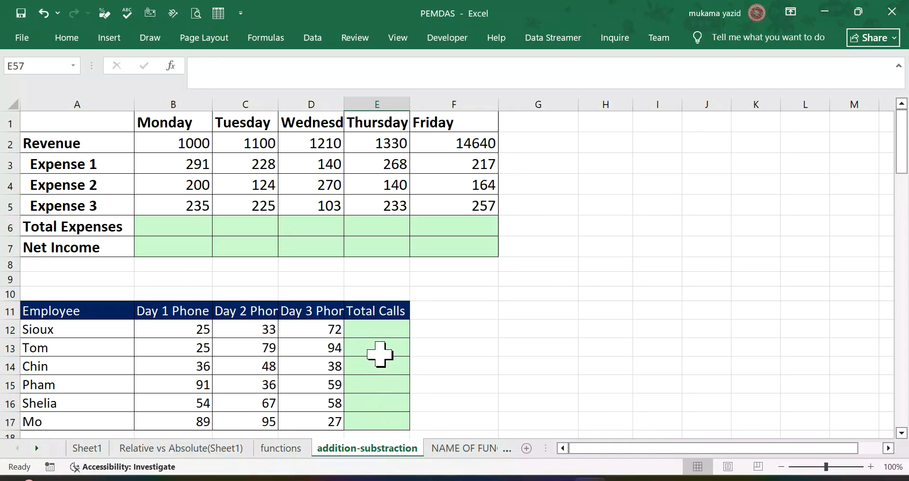
scroll(349, 341, down, 4)
scroll(349, 341, up, 4)
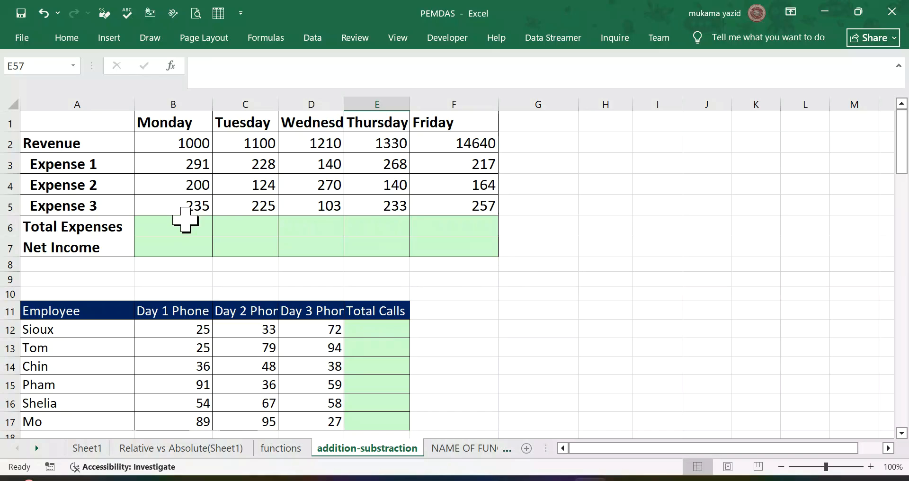
right_click(118, 234)
click(325, 236)
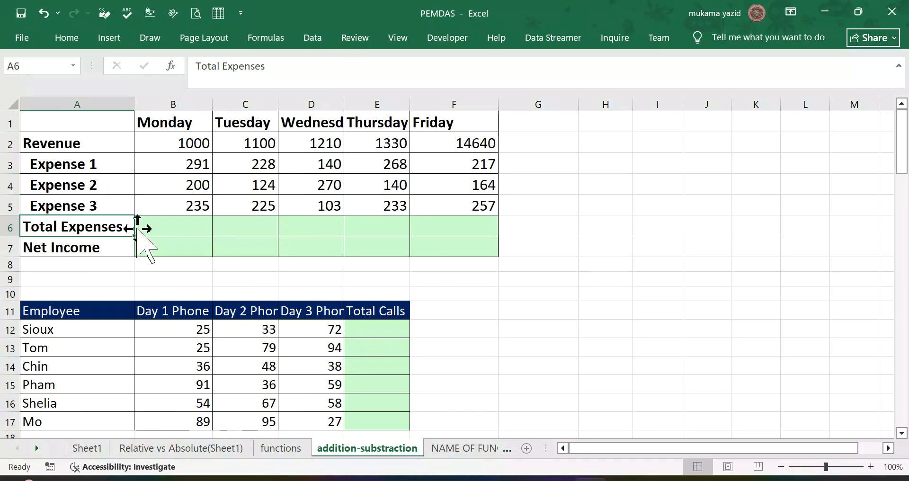
Step: Enter =B3+B4+B5 as Monday's Total Expenses in B6 and fill the formula across to Friday in F6
click(173, 225)
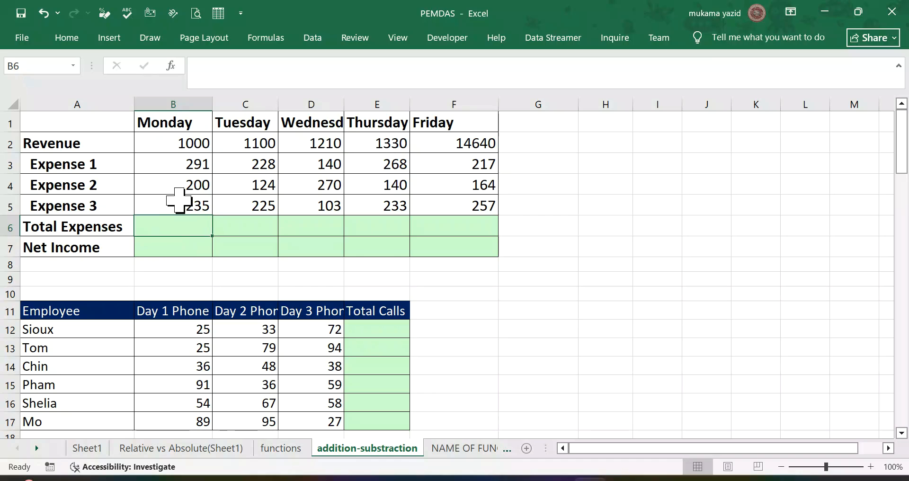
text(=)
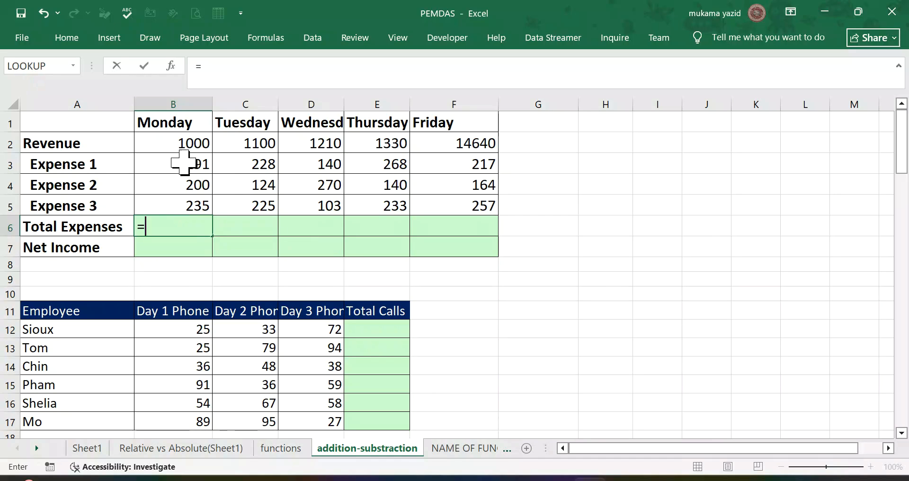
click(182, 151)
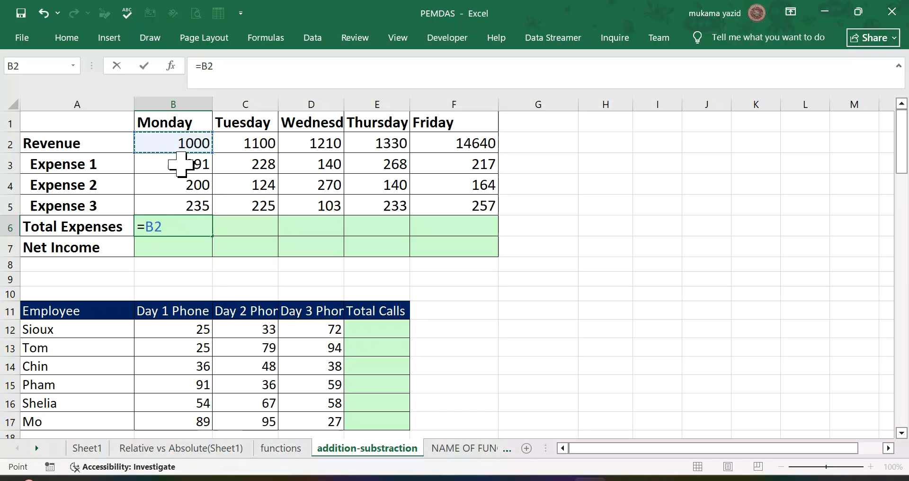
click(181, 164)
text(+)
click(180, 185)
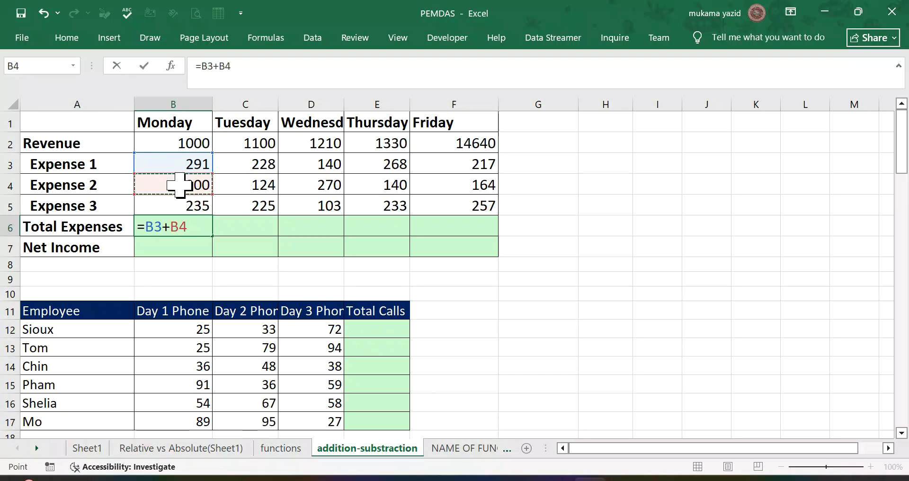
text(+)
click(182, 205)
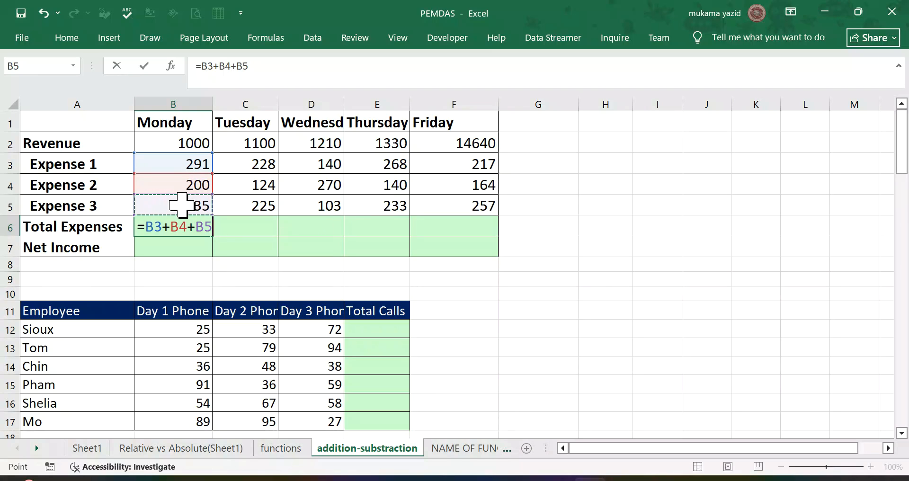
key(Return)
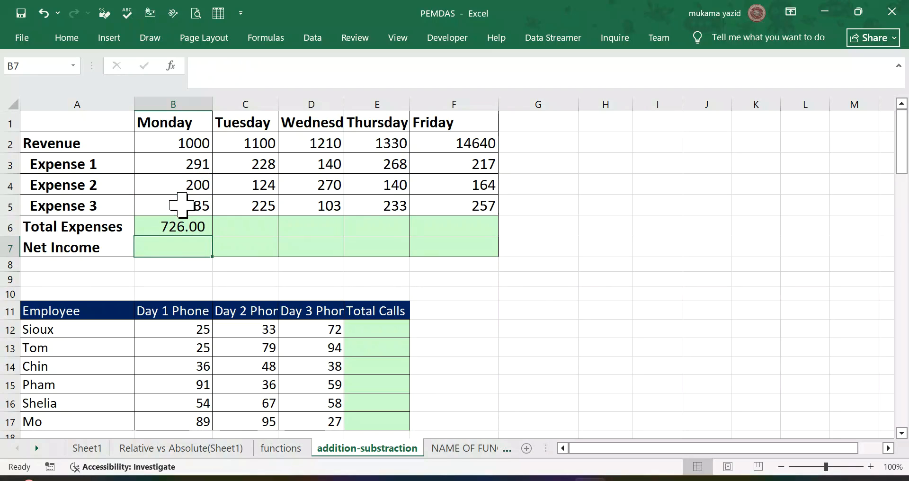
click(185, 222)
drag(212, 235, 496, 231)
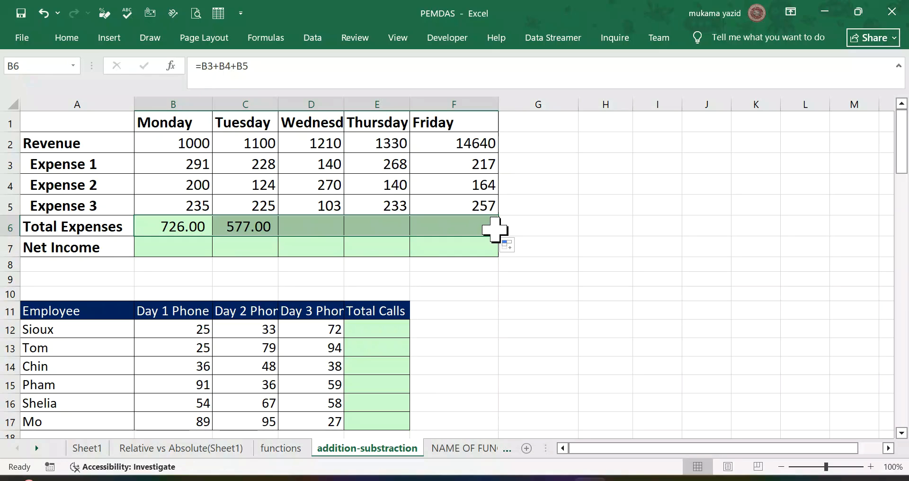
Step: Enter =B2-B6 as Monday's Net Income in B7 and fill the formula across to Friday in F7
click(176, 248)
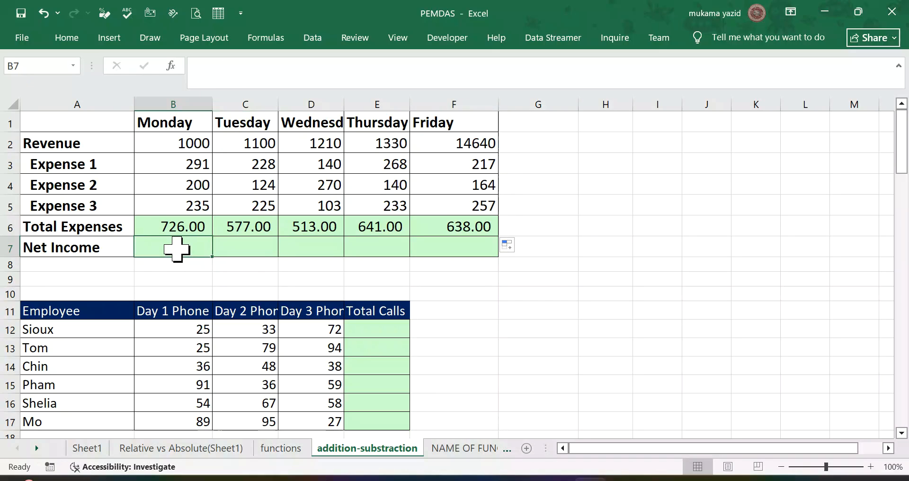
text(=)
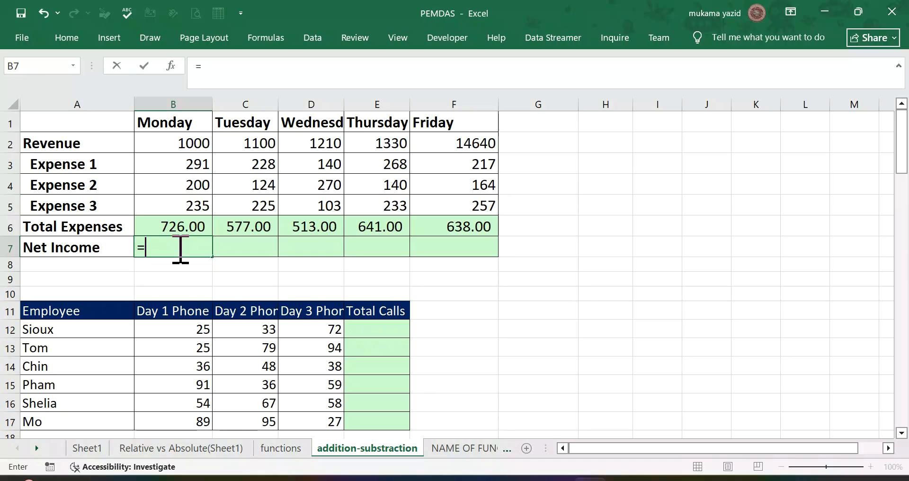
click(181, 148)
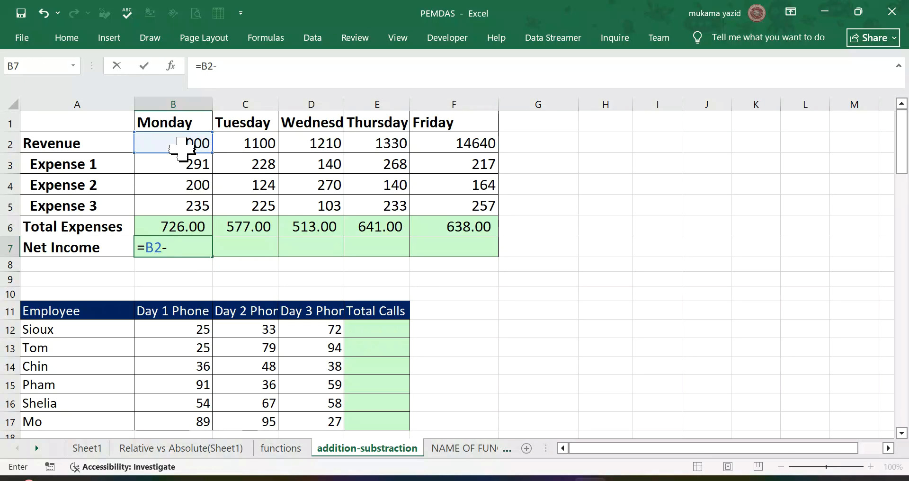
click(187, 226)
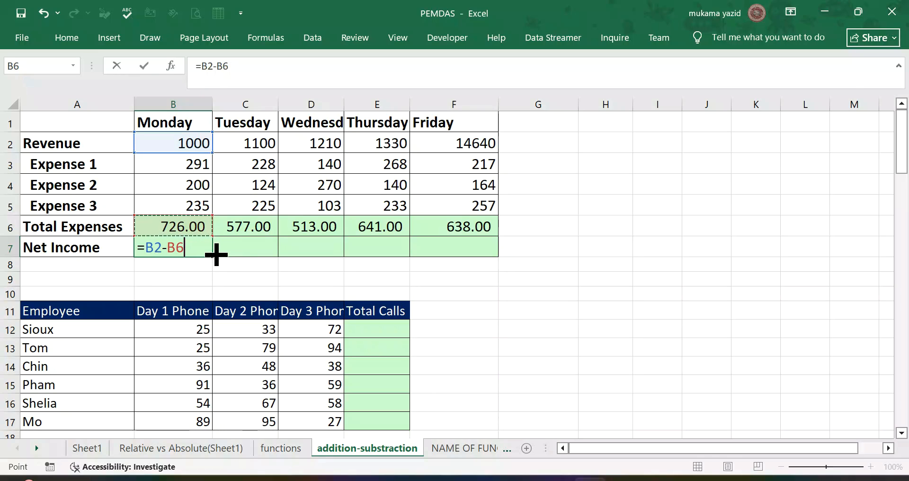
key(Return)
click(203, 246)
drag(212, 256, 498, 239)
Step: Enter =SUM(B12:D12) as the first employee's Total Calls in E12 and fill the formula down to E17
scroll(492, 237, down, 4)
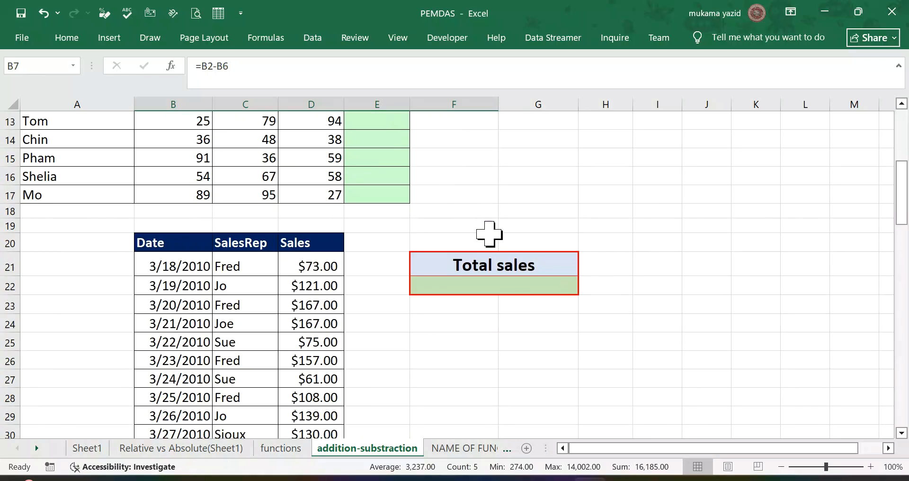
scroll(489, 233, up, 3)
scroll(489, 233, down, 1)
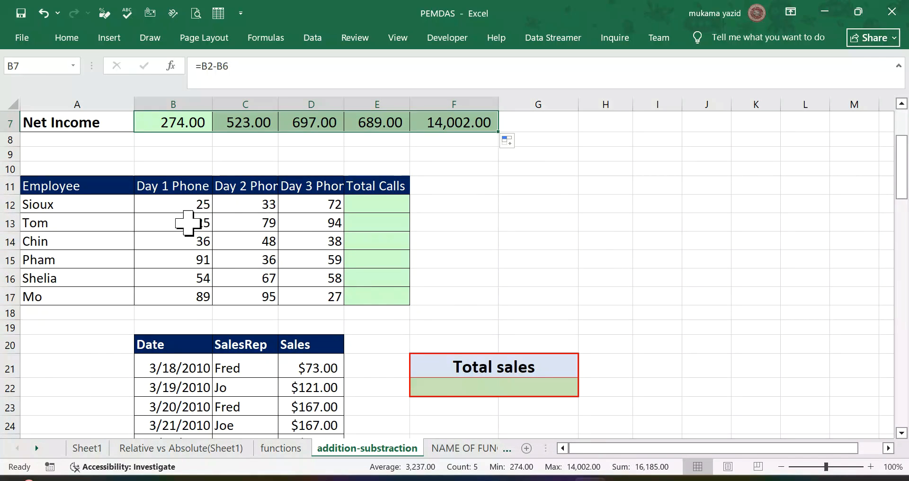
click(368, 205)
text(=)
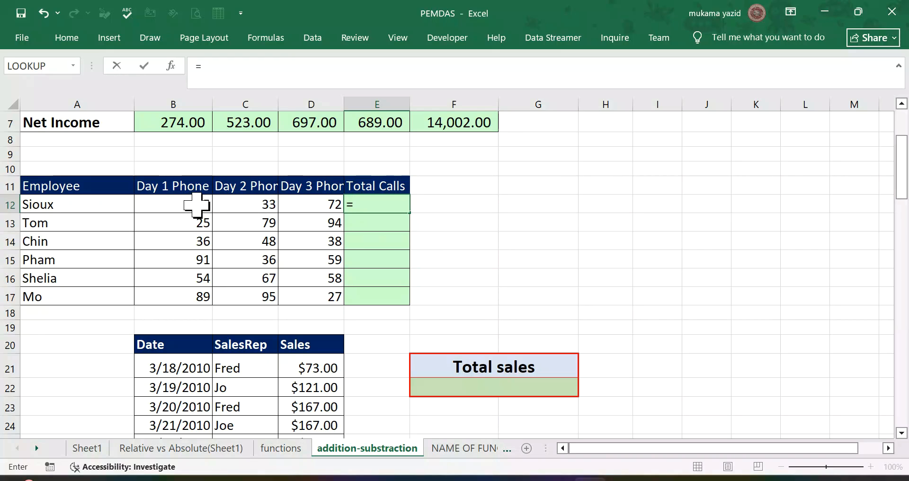
click(68, 38)
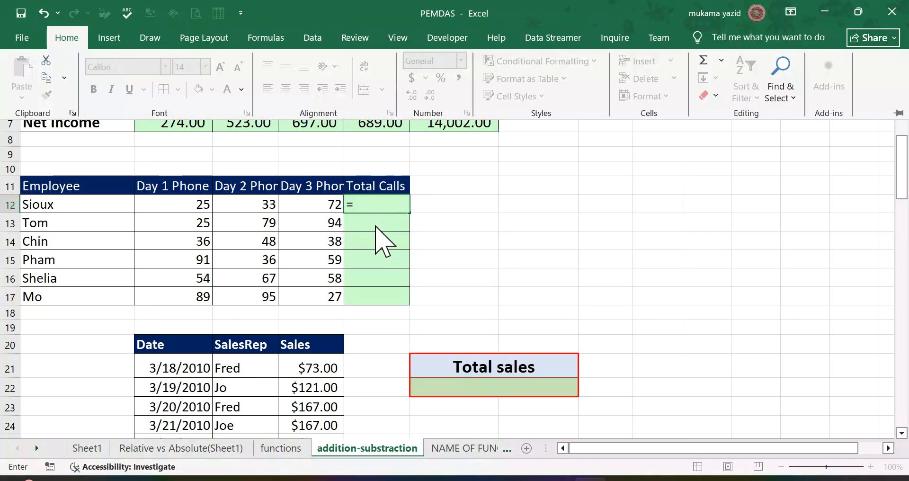
click(372, 207)
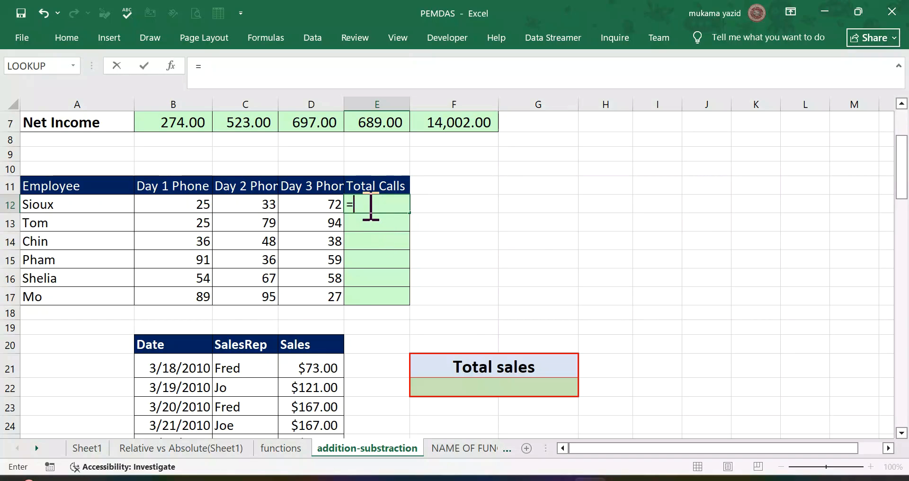
text(su)
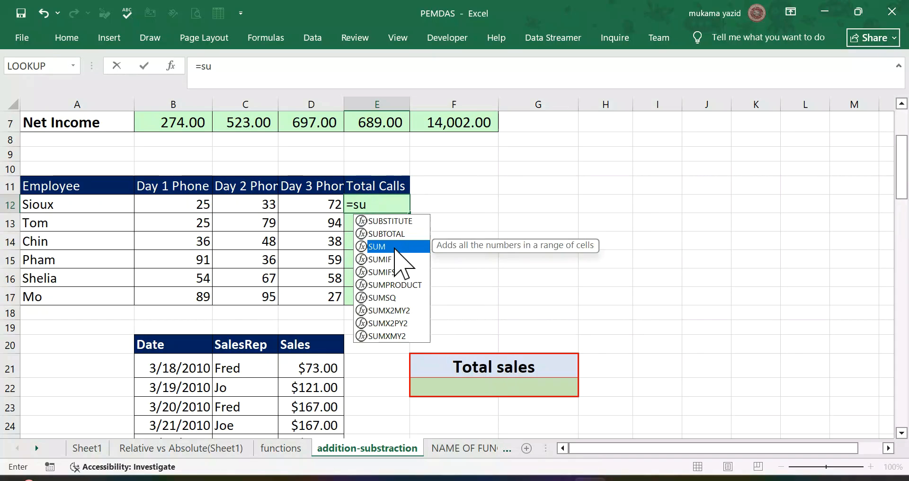
double_click(378, 246)
click(205, 204)
drag(219, 207, 331, 206)
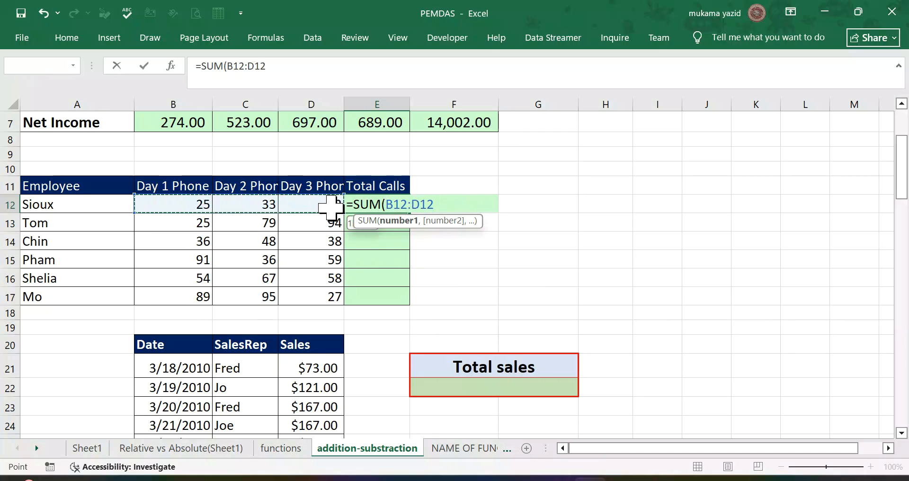
key(Return)
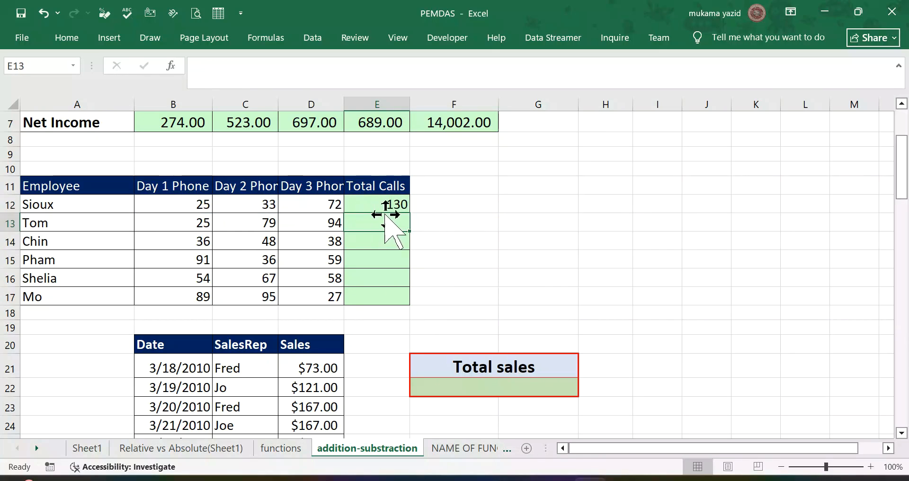
click(397, 205)
drag(409, 212, 411, 305)
Step: Use AutoSum to enter =SUM(D21:D47) in the Total sales cell D48 below the sales list
scroll(406, 303, down, 3)
scroll(405, 303, down, 9)
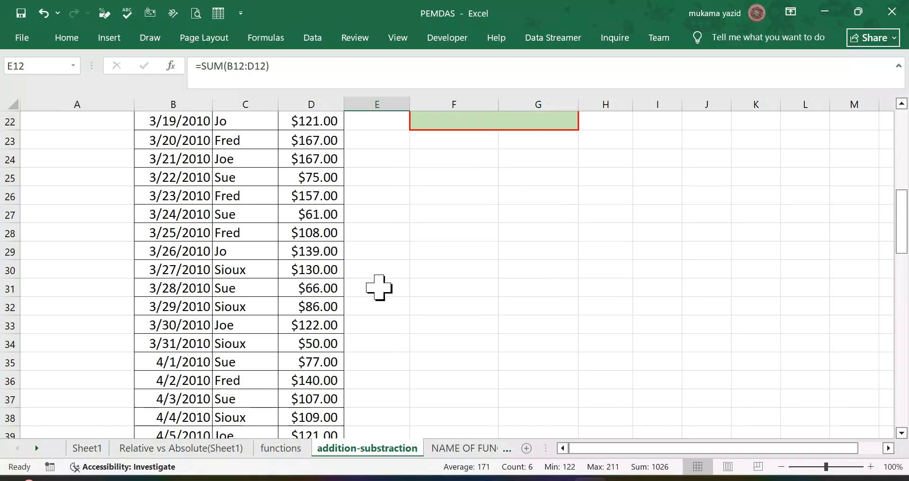
click(308, 221)
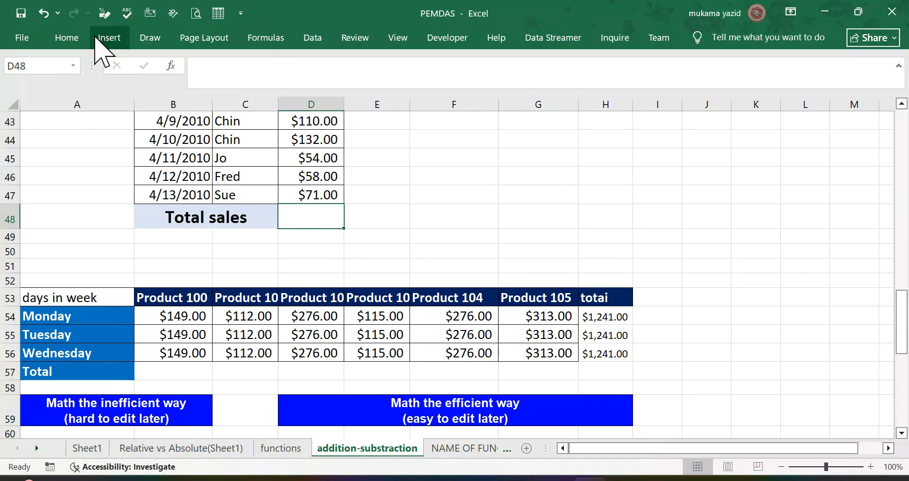
click(66, 39)
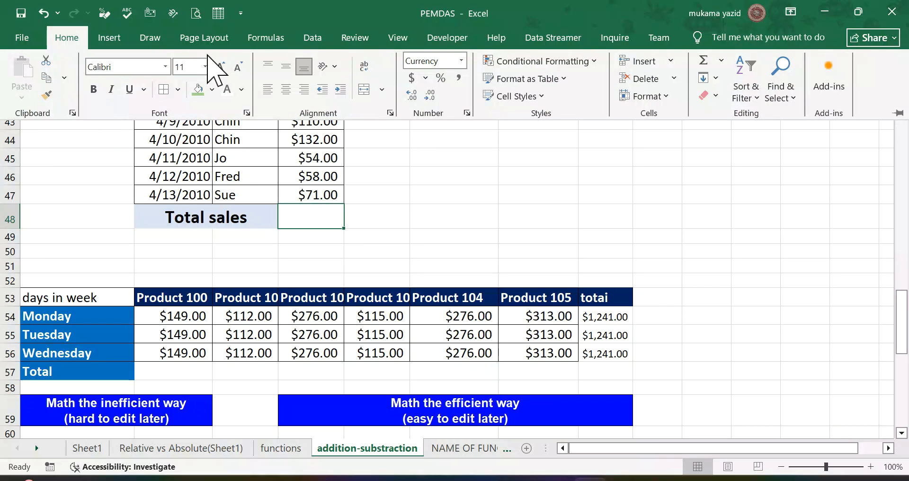
click(275, 38)
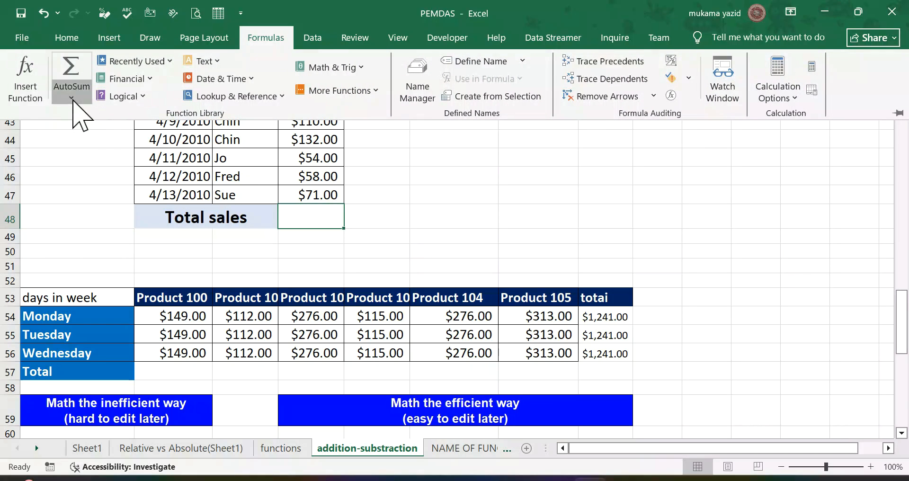
click(71, 97)
click(90, 117)
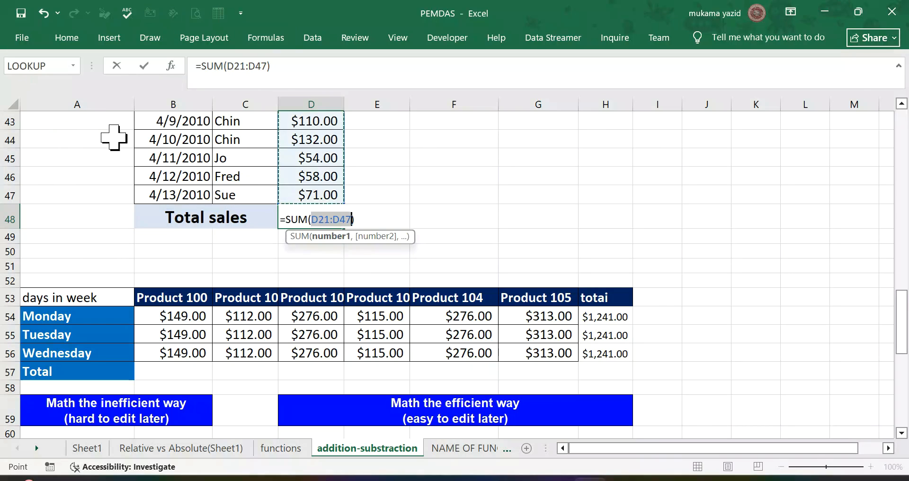
scroll(331, 195, up, 4)
scroll(332, 196, up, 6)
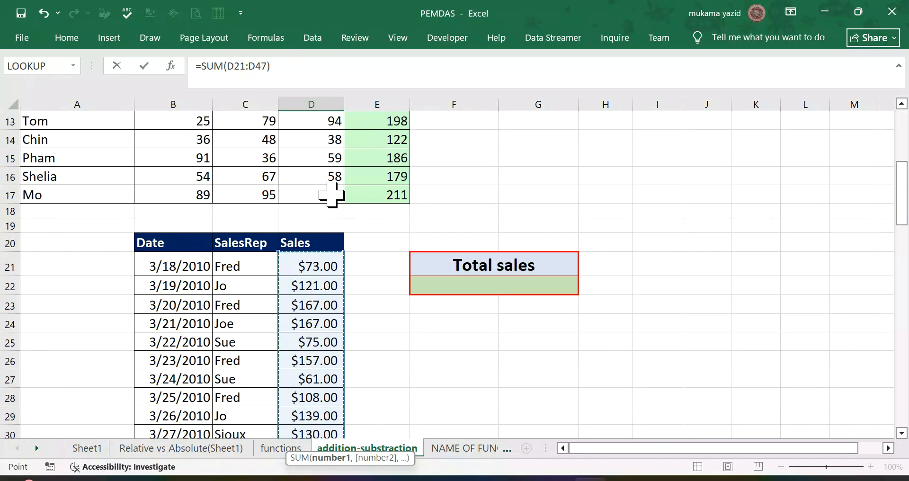
key(Return)
Step: Inspect the formulas behind the Monday and Wednesday totals in H54 and H56 of the product table
scroll(331, 192, down, 4)
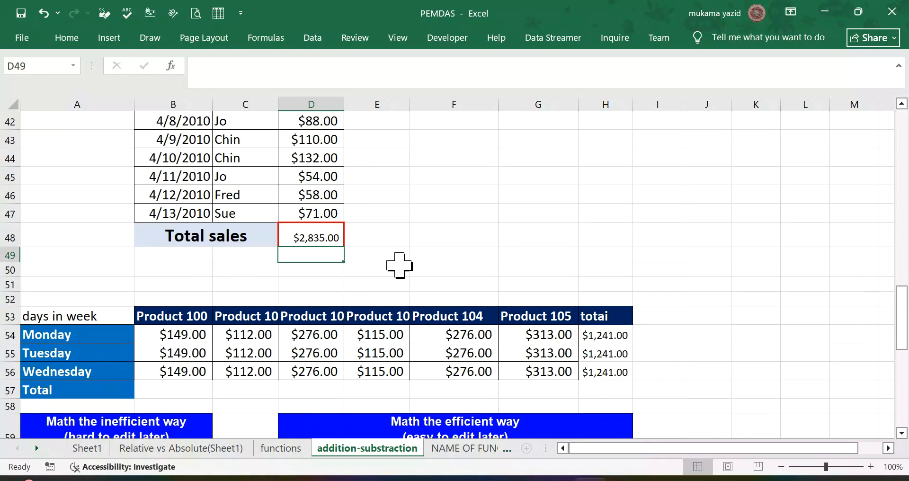
scroll(399, 265, down, 3)
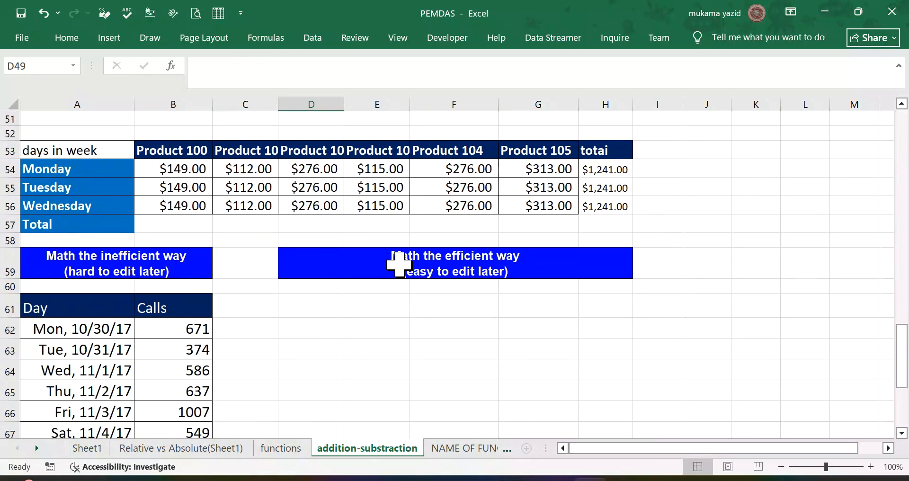
click(602, 168)
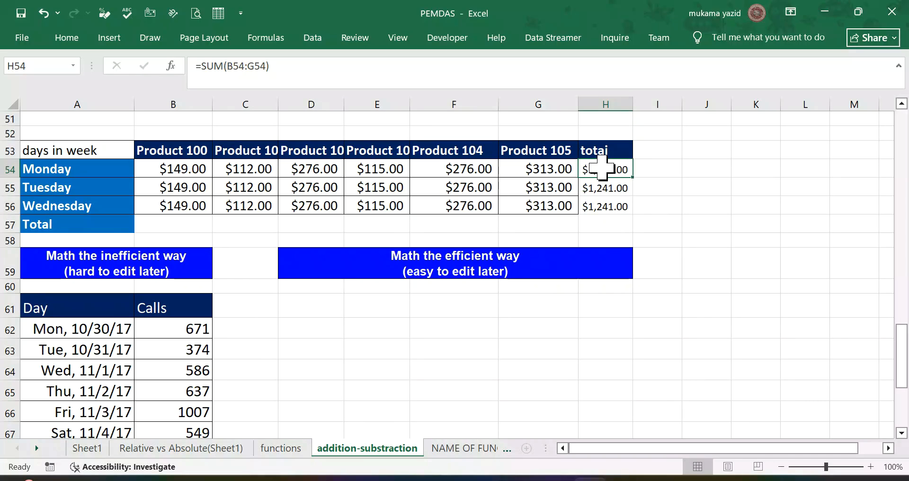
click(604, 206)
scroll(452, 275, down, 2)
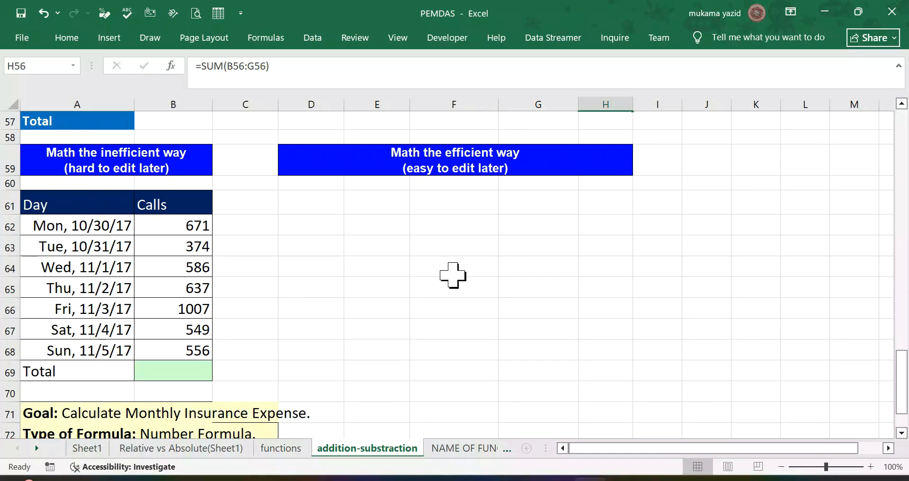
Step: Use AutoSum to enter =SUM(B62:B68) in the Total cell B69 of the daily Calls table
click(185, 367)
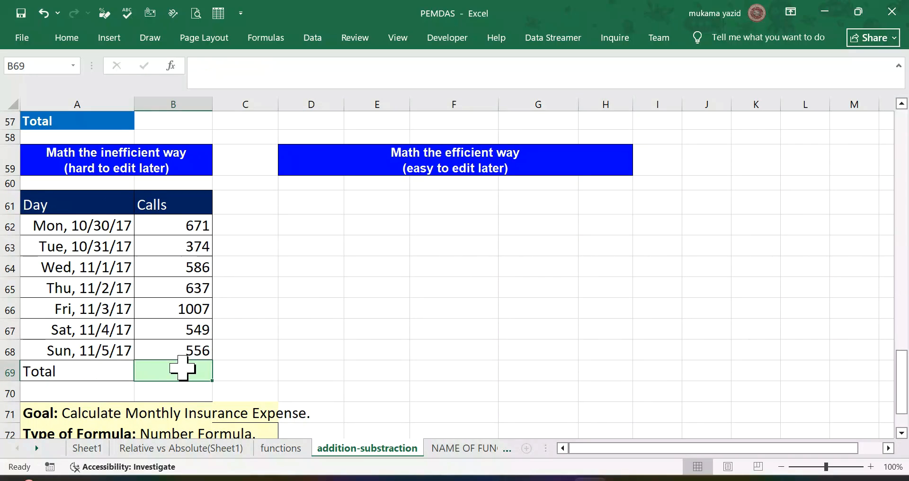
scroll(149, 204, up, 2)
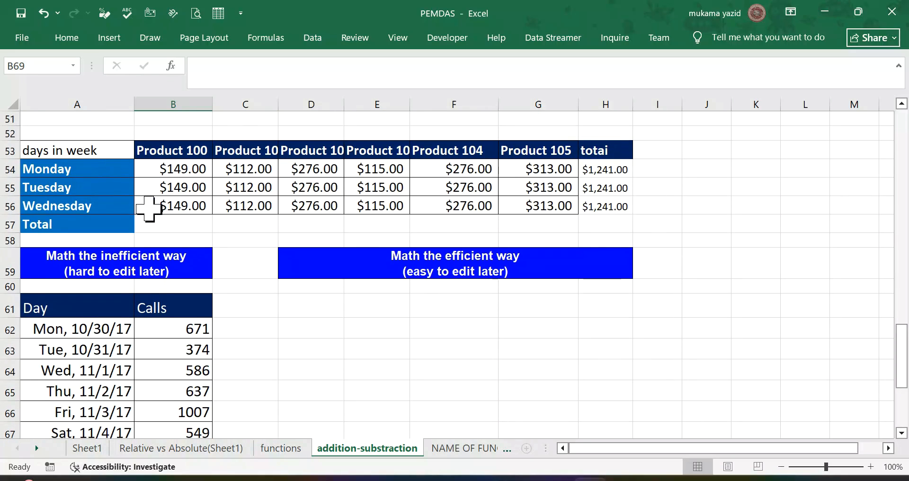
scroll(150, 208, down, 1)
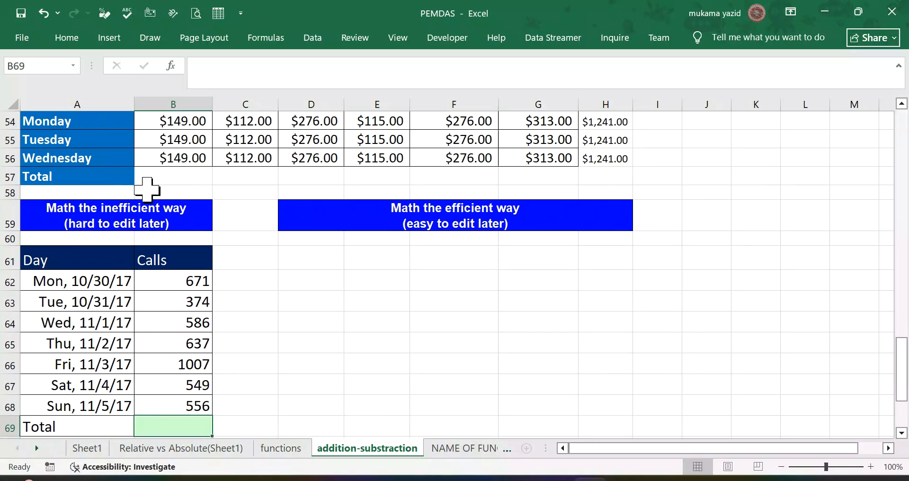
click(66, 38)
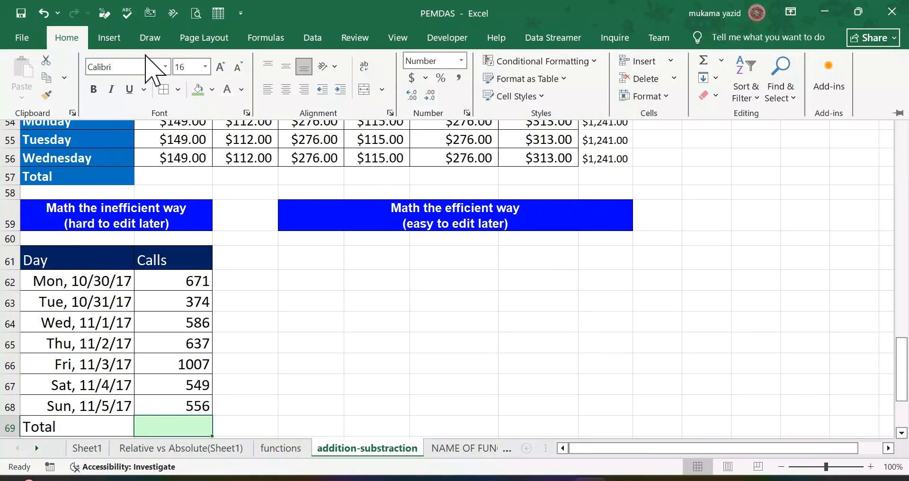
click(265, 39)
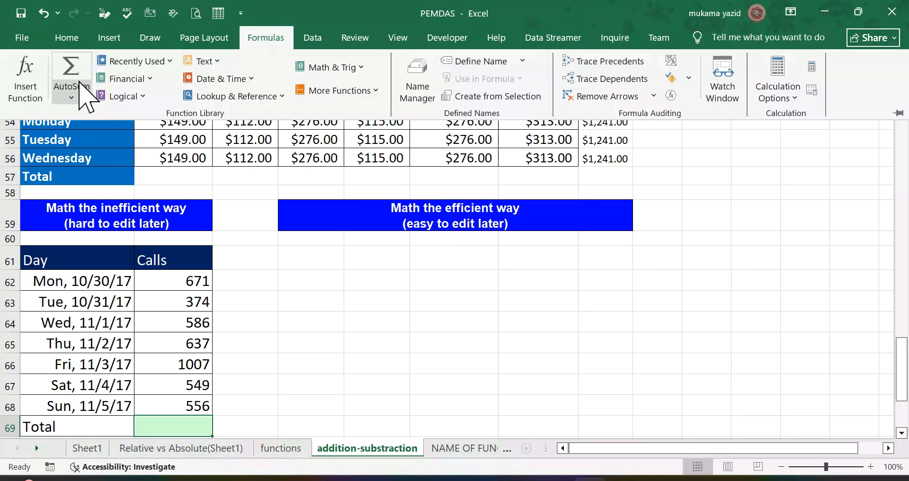
click(72, 97)
click(84, 116)
scroll(208, 268, down, 3)
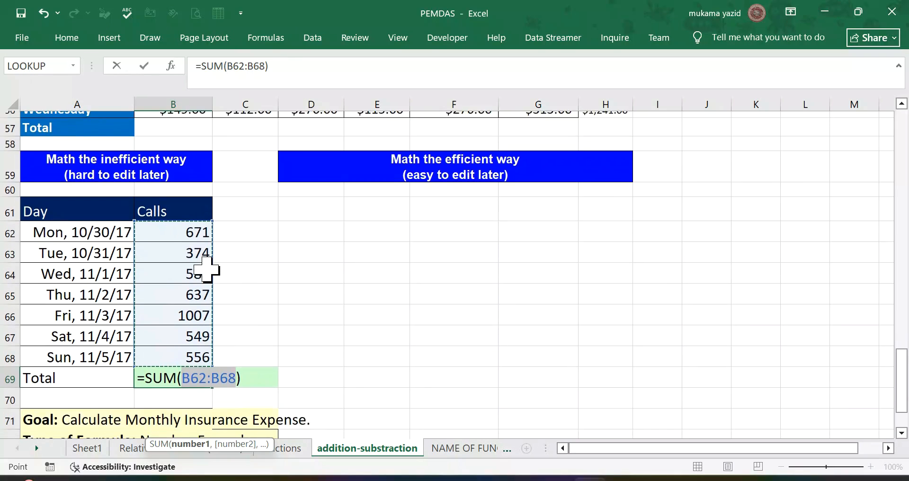
key(Return)
scroll(209, 269, up, 2)
scroll(218, 266, down, 2)
scroll(213, 270, down, 4)
scroll(213, 270, up, 10)
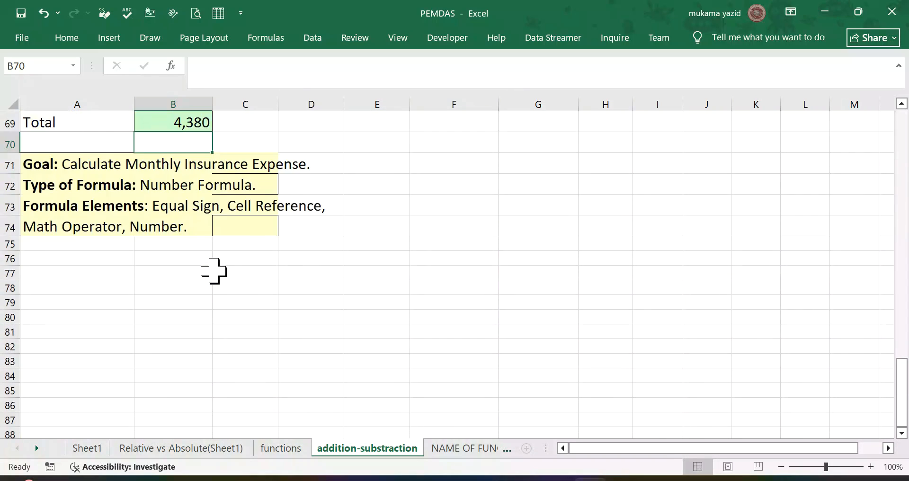
scroll(213, 265, up, 1)
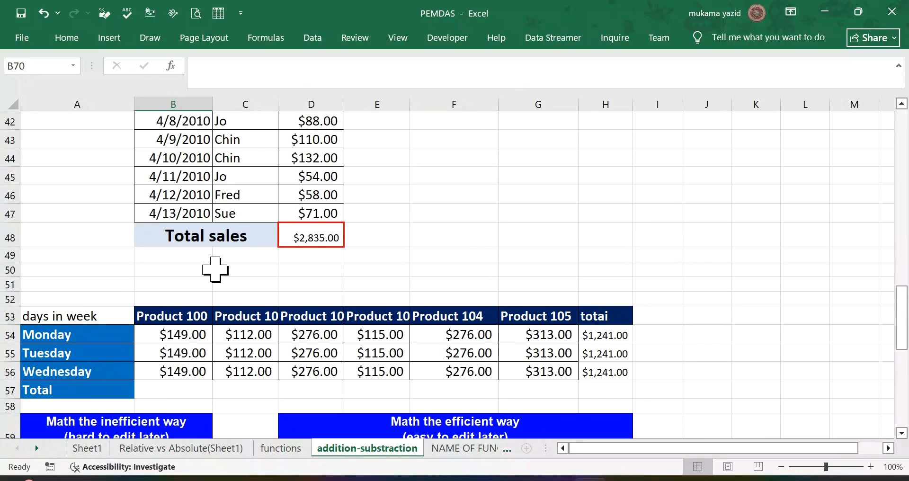
scroll(213, 265, down, 7)
scroll(411, 274, up, 3)
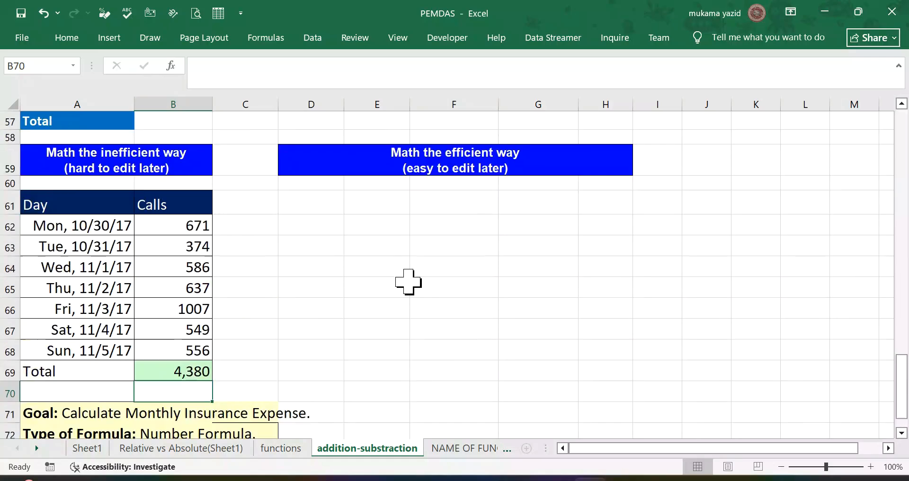